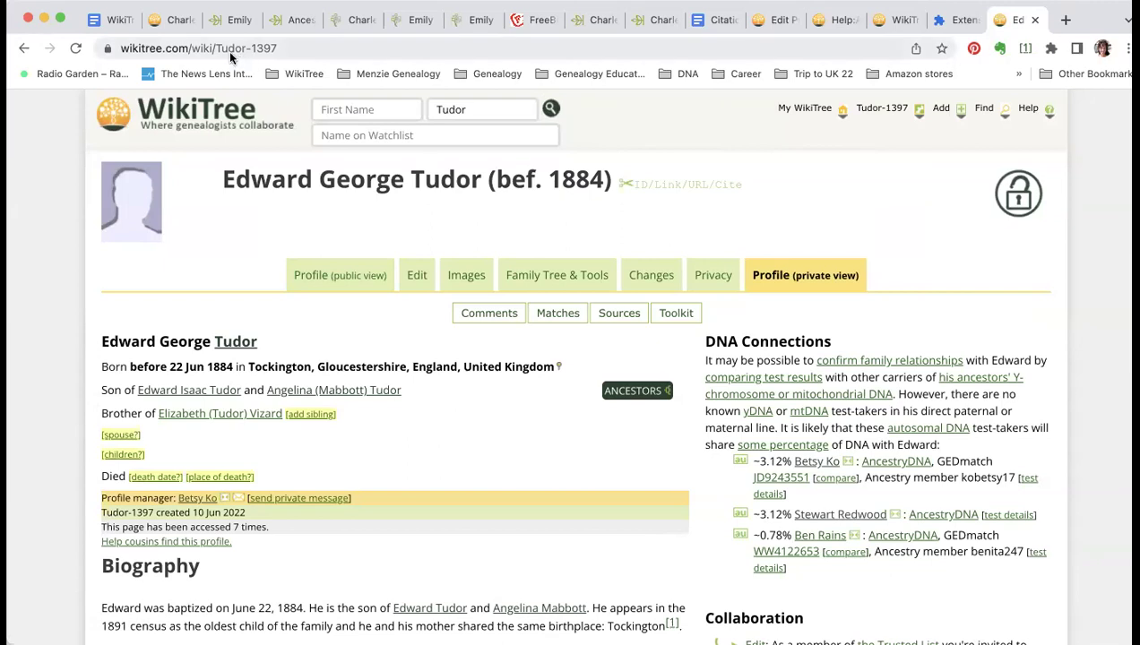
Bring Charles Henry Tudor's WikiTree profile to the front
{"action": "left_click", "coordinate": [177, 25]}
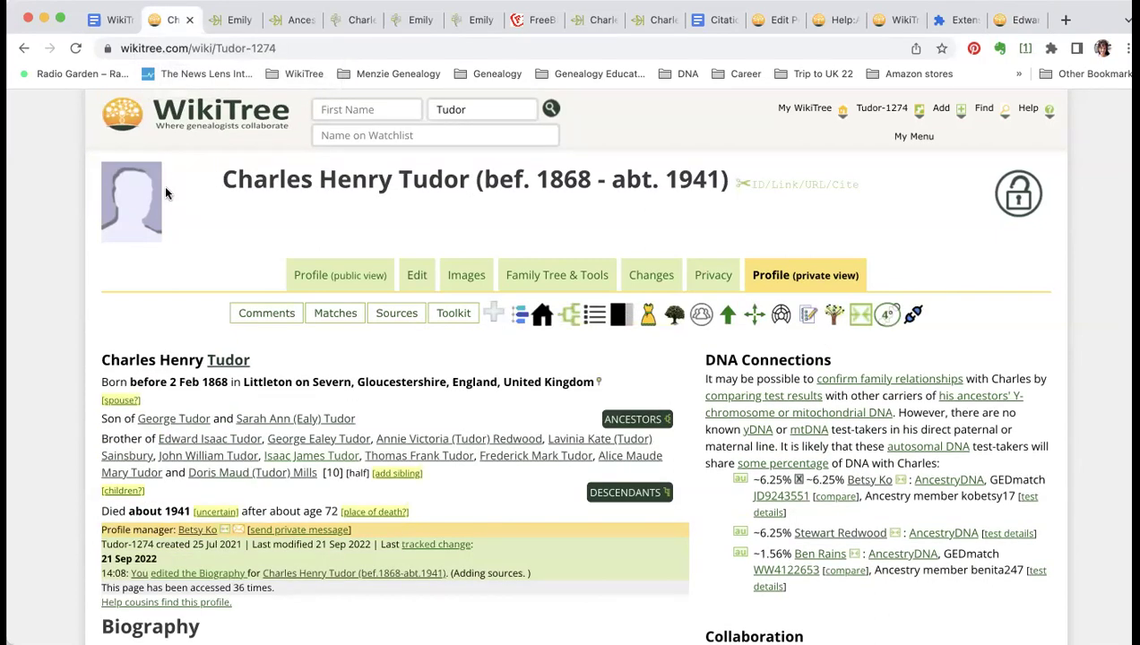
{"action": "left_click", "coordinate": [75, 49]}
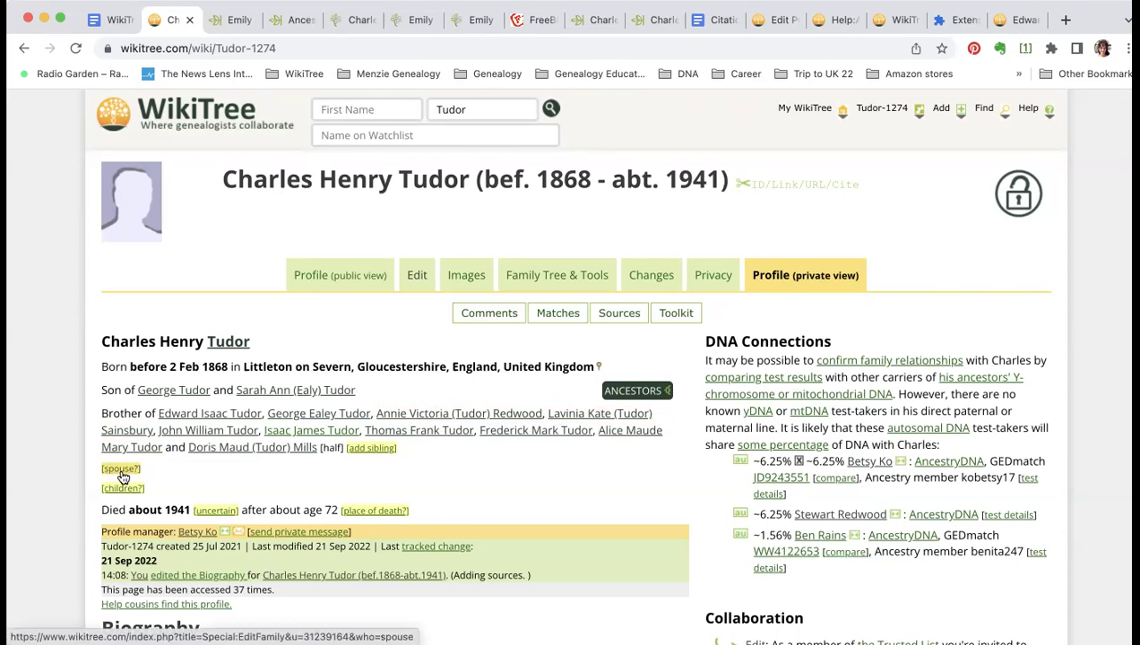
Start a spouse for Charles named Emily, birth surname Francis, married surname Tudor
{"action": "left_click", "coordinate": [123, 476]}
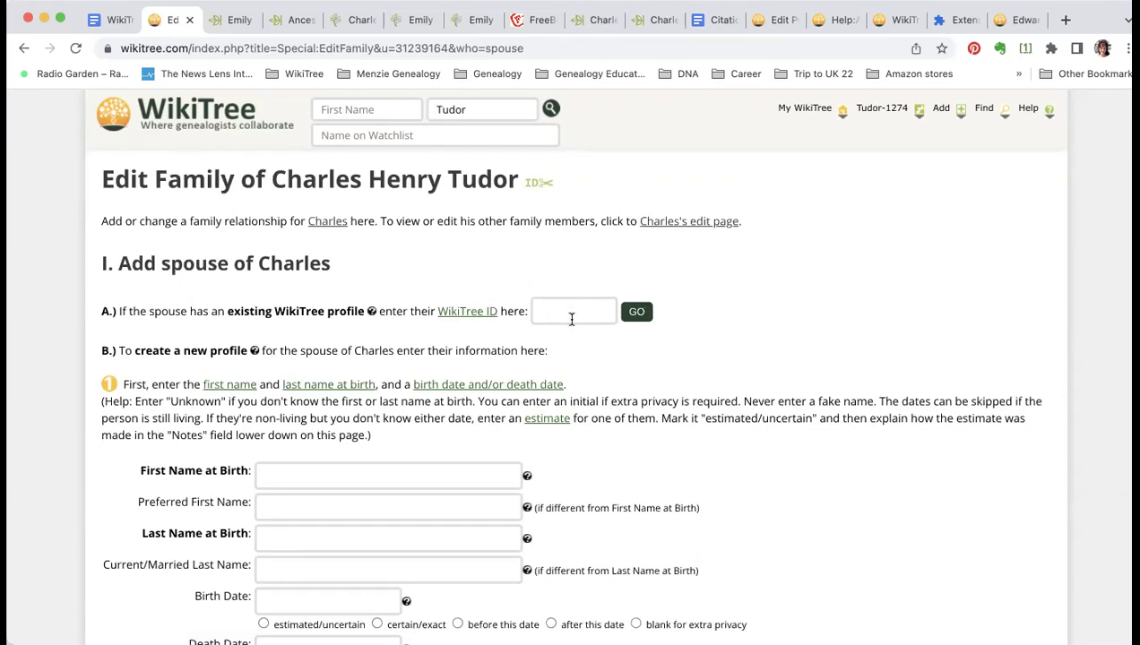
{"action": "scroll", "coordinate": [571, 319], "scroll_direction": "down", "scroll_amount": 3}
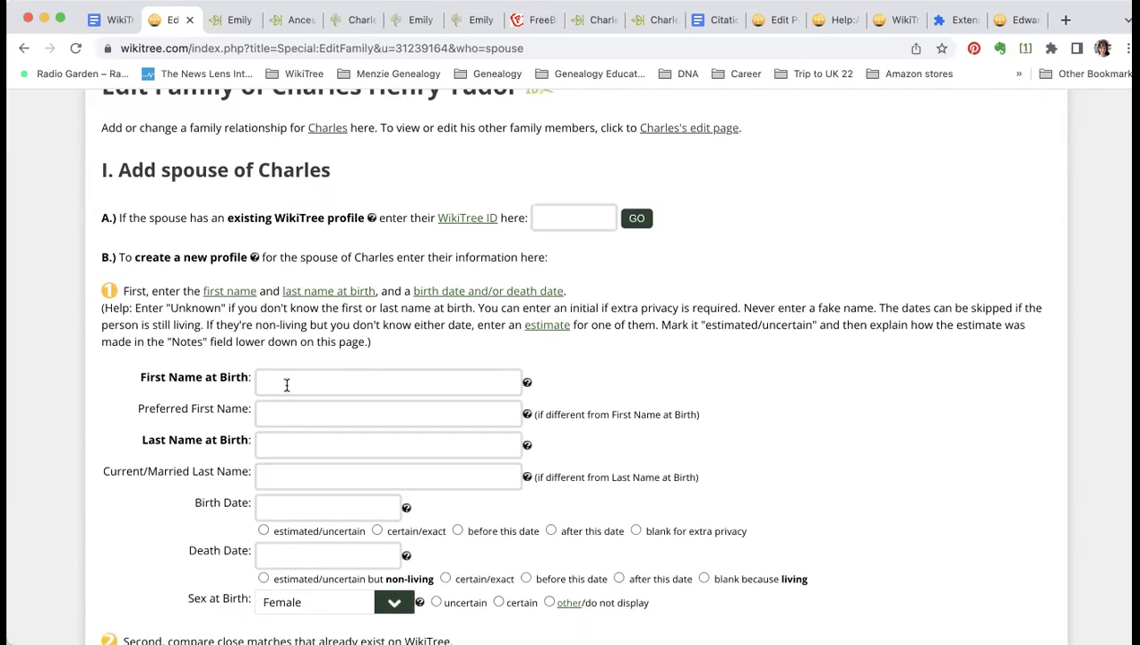
{"action": "left_click", "coordinate": [287, 384]}
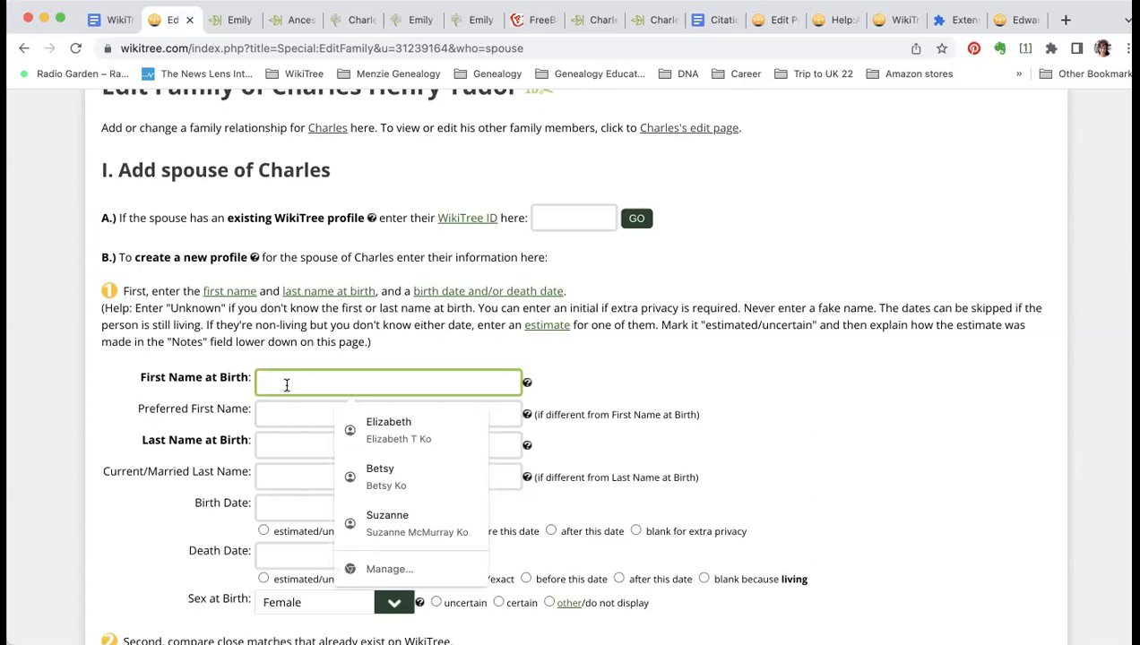
{"action": "type", "text": "Emil"}
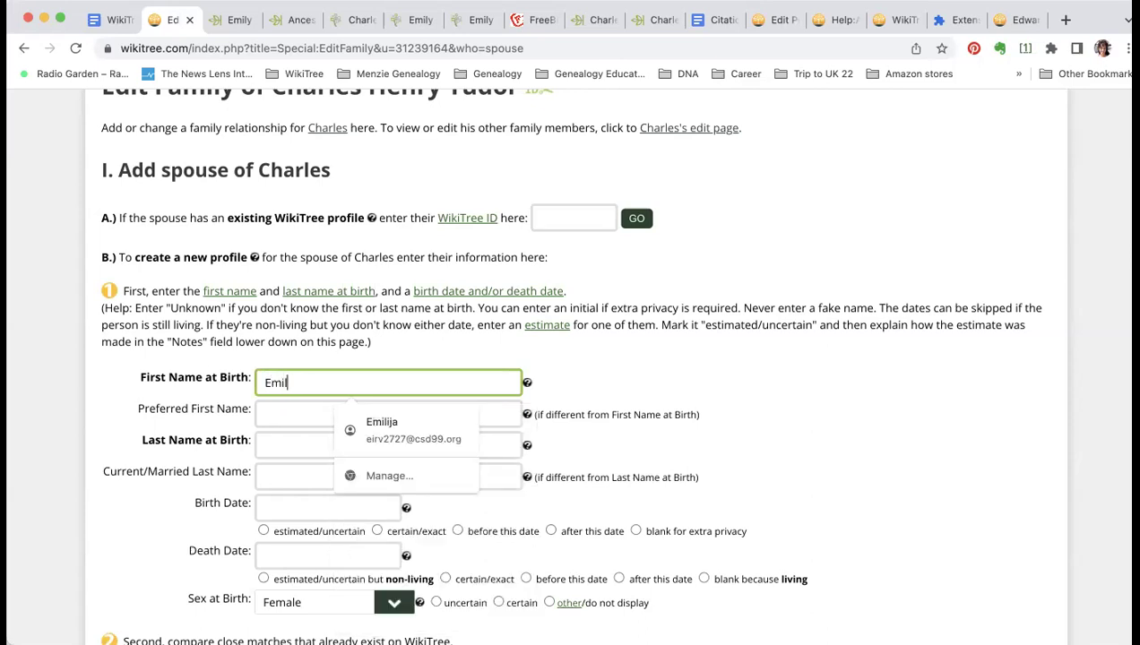
{"action": "type", "text": "y"}
{"action": "left_click", "coordinate": [272, 445]}
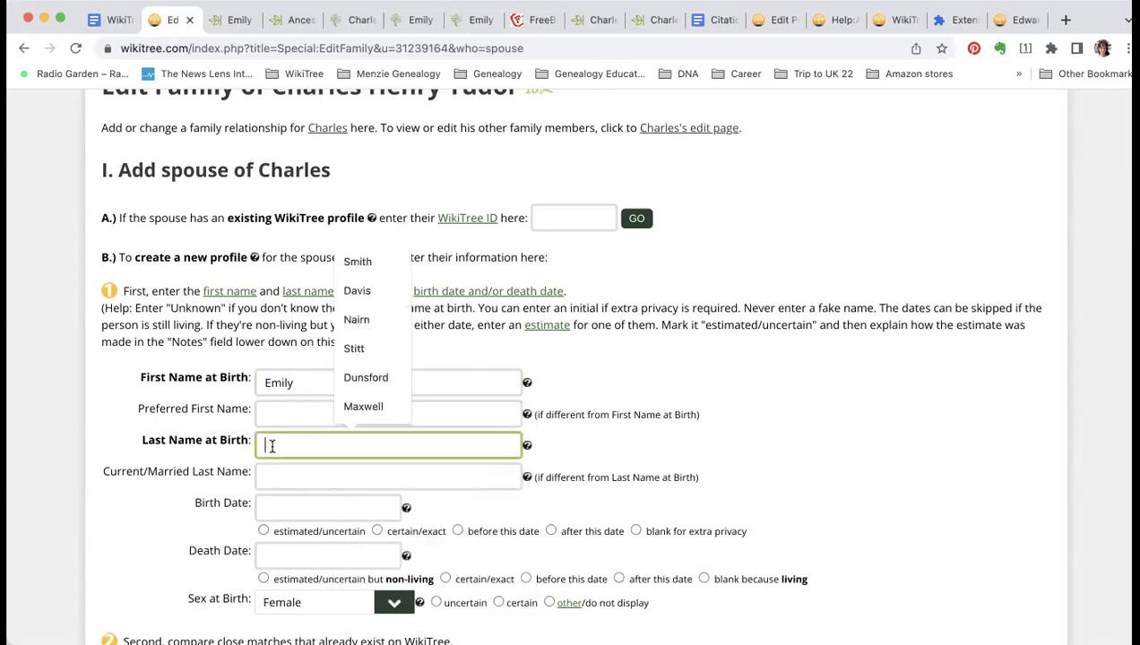
{"action": "type", "text": "Fra"}
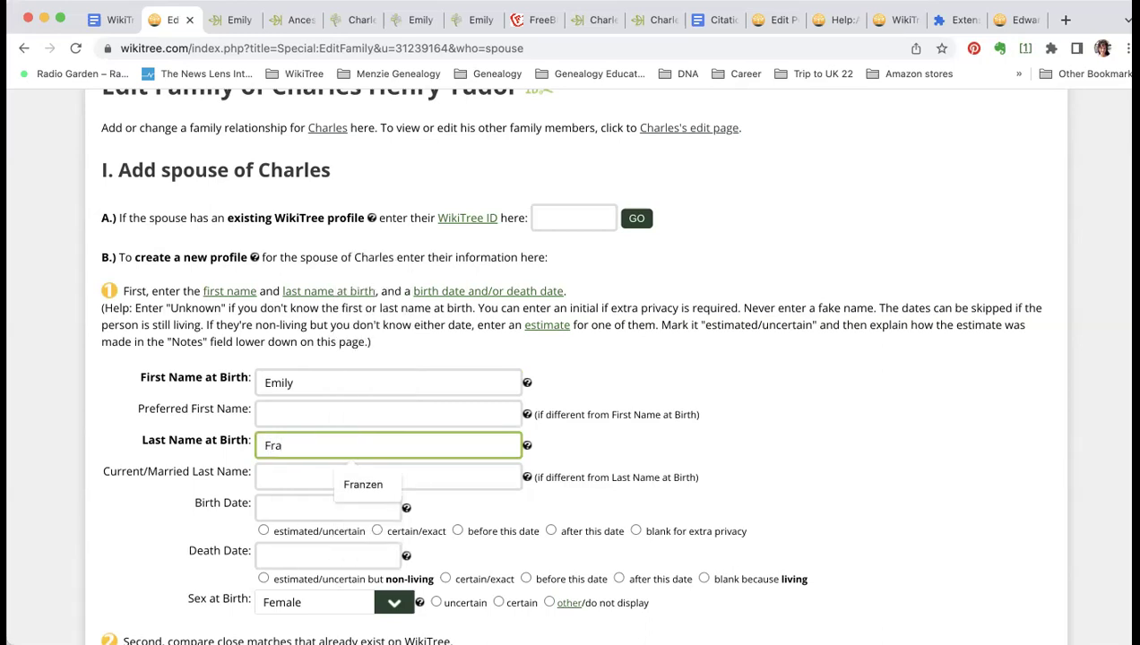
{"action": "type", "text": "ncis"}
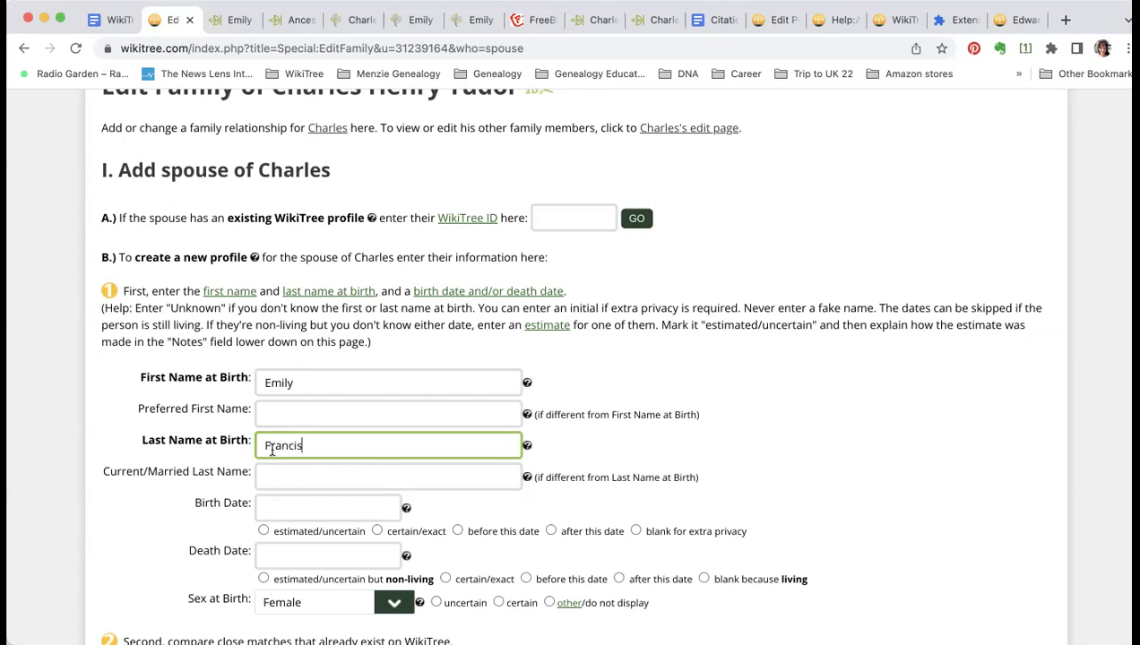
{"action": "left_click", "coordinate": [277, 478]}
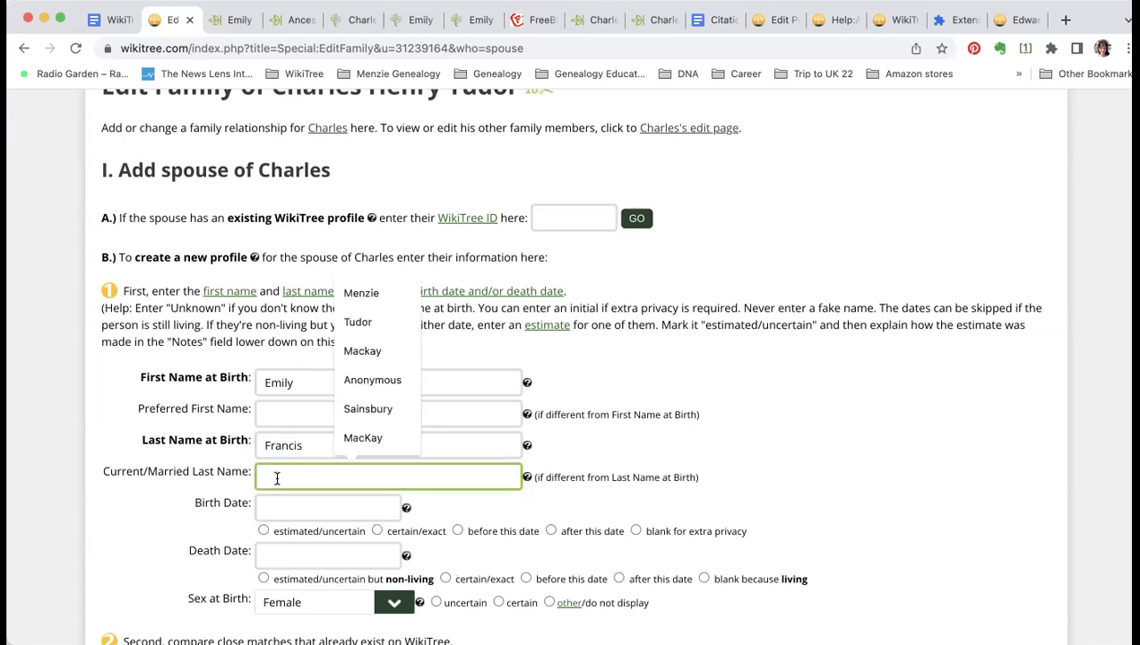
{"action": "type", "text": "Tudor"}
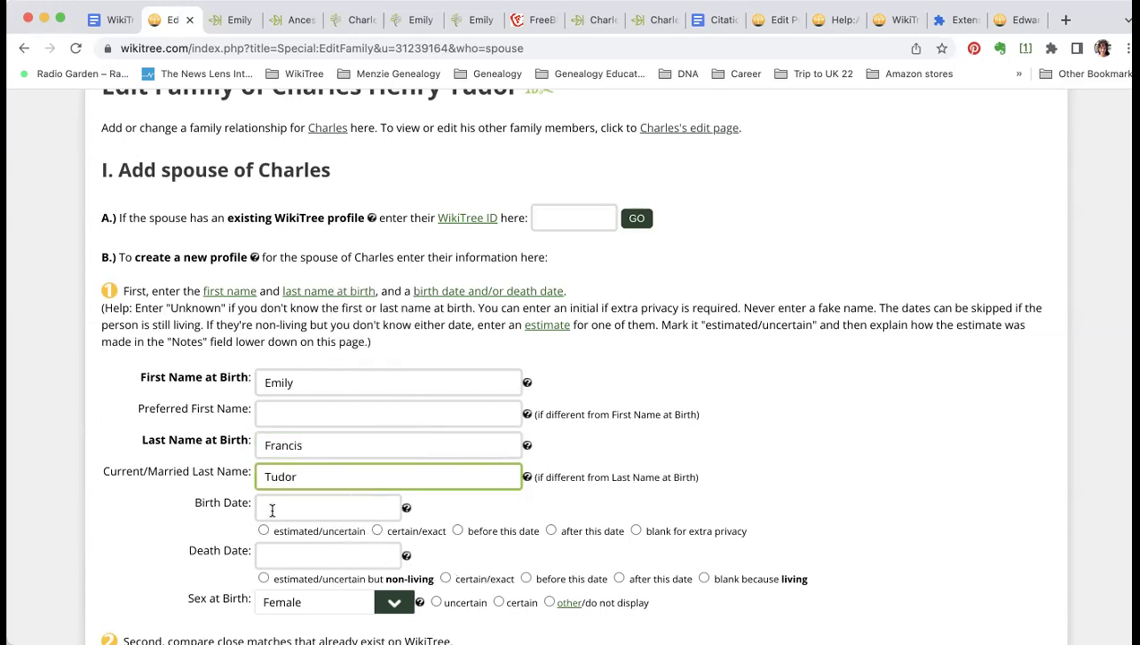
Enter Emily's birth year 1864 as estimated and her death year 1935
{"action": "left_click", "coordinate": [273, 509]}
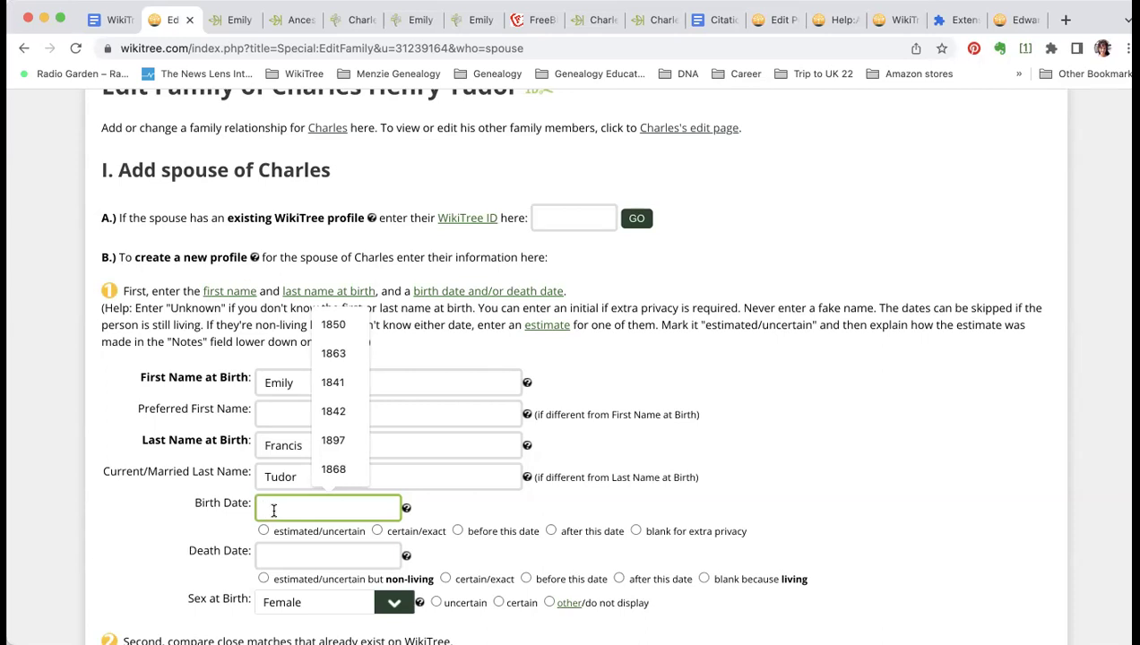
{"action": "type", "text": "1864"}
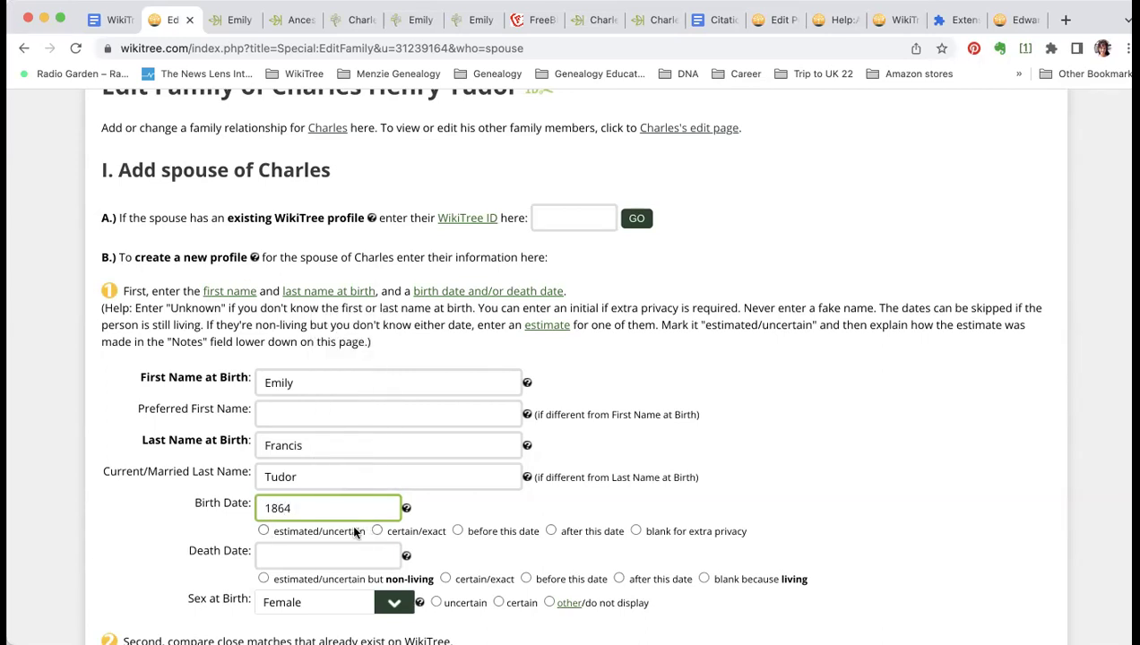
{"action": "left_click", "coordinate": [264, 530]}
{"action": "left_click", "coordinate": [264, 556]}
{"action": "type", "text": "1935"}
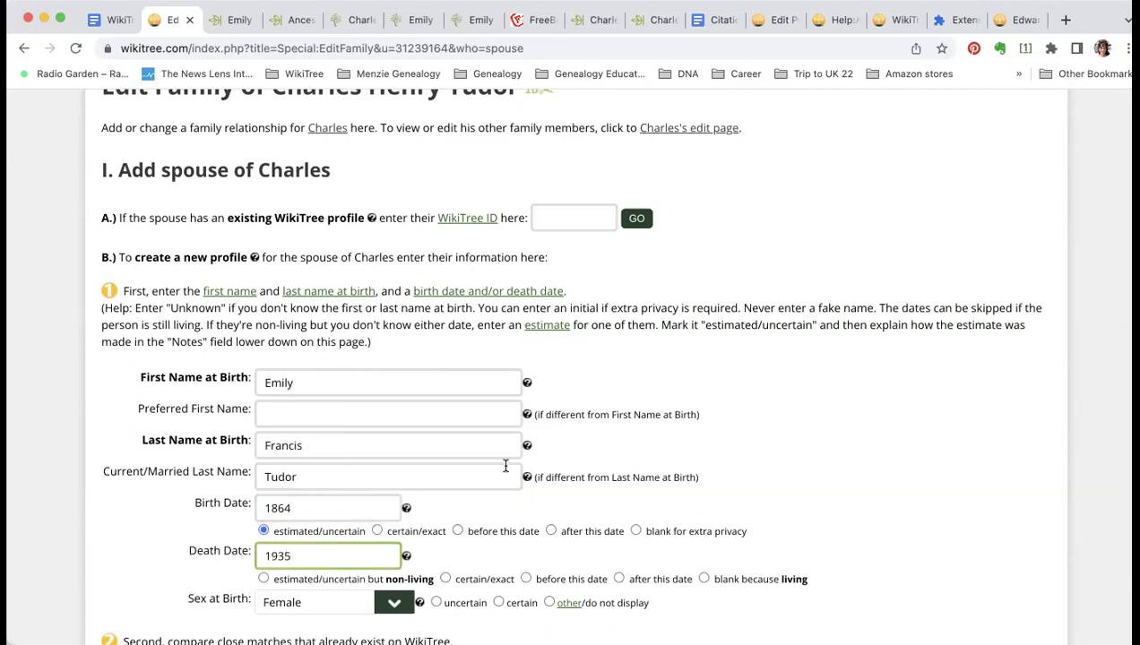
{"action": "scroll", "coordinate": [495, 464], "scroll_direction": "down", "scroll_amount": 3}
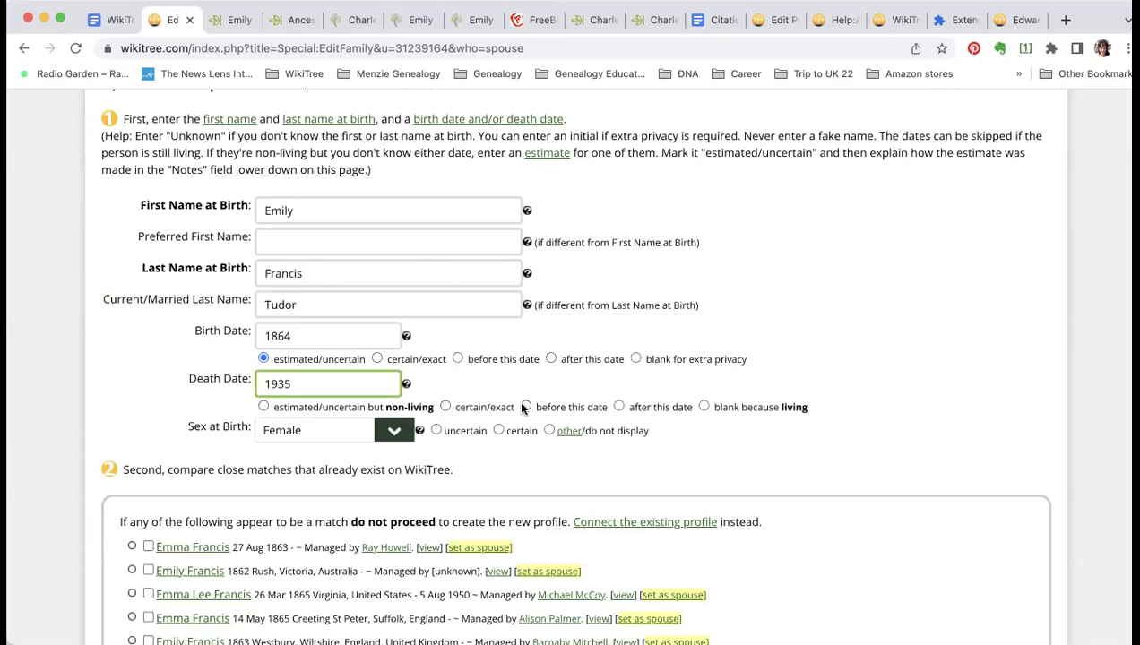
Mark Emily's 1935 death date as estimated/uncertain but non-living
{"action": "left_click", "coordinate": [263, 406]}
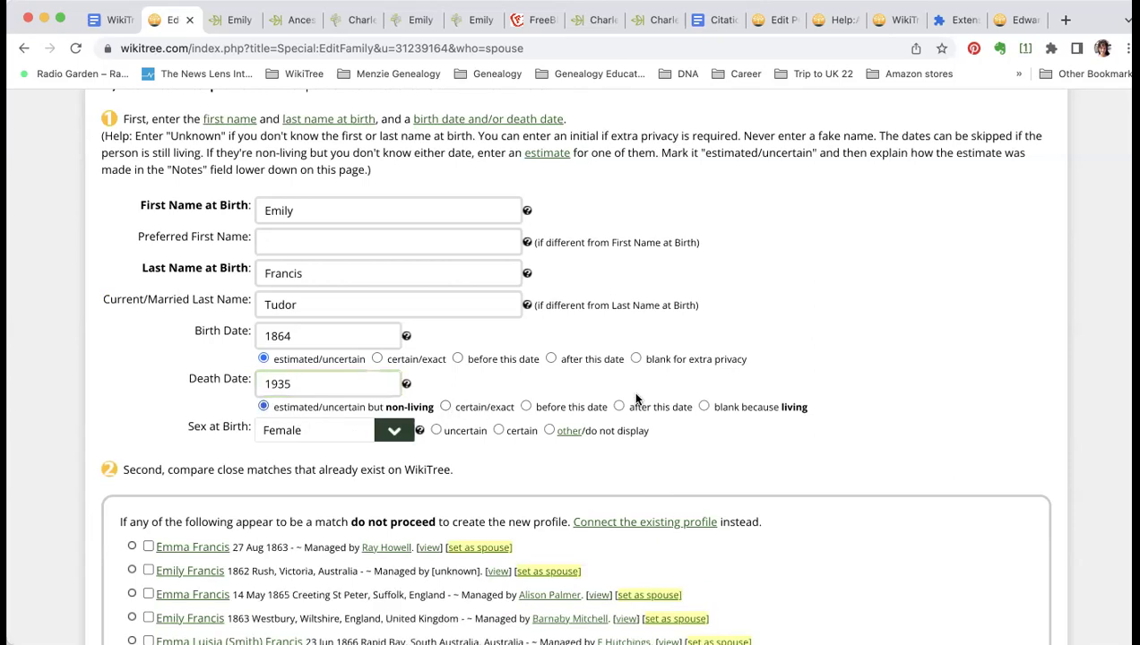
{"action": "scroll", "coordinate": [636, 399], "scroll_direction": "down", "scroll_amount": 2}
{"action": "scroll", "coordinate": [636, 399], "scroll_direction": "down", "scroll_amount": 3}
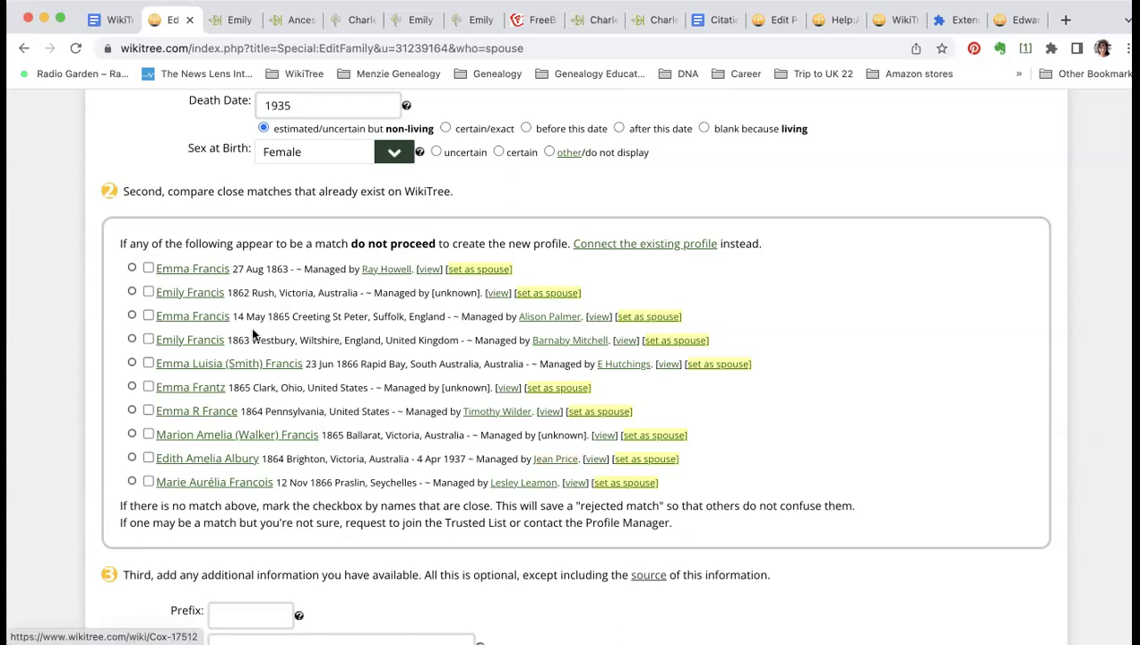
Reject the 1862 Rush and 1863 Westbury Emily Francis matches
{"action": "left_click", "coordinate": [148, 292]}
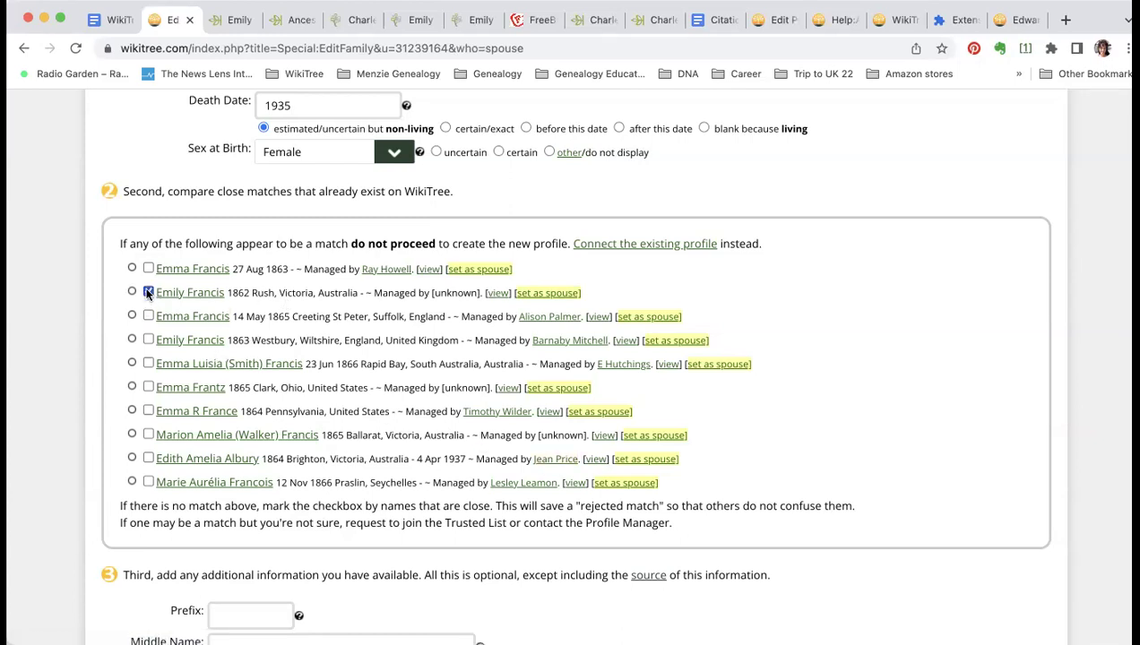
{"action": "left_click", "coordinate": [148, 341]}
{"action": "scroll", "coordinate": [450, 486], "scroll_direction": "down", "scroll_amount": 1}
{"action": "scroll", "coordinate": [452, 487], "scroll_direction": "down", "scroll_amount": 2}
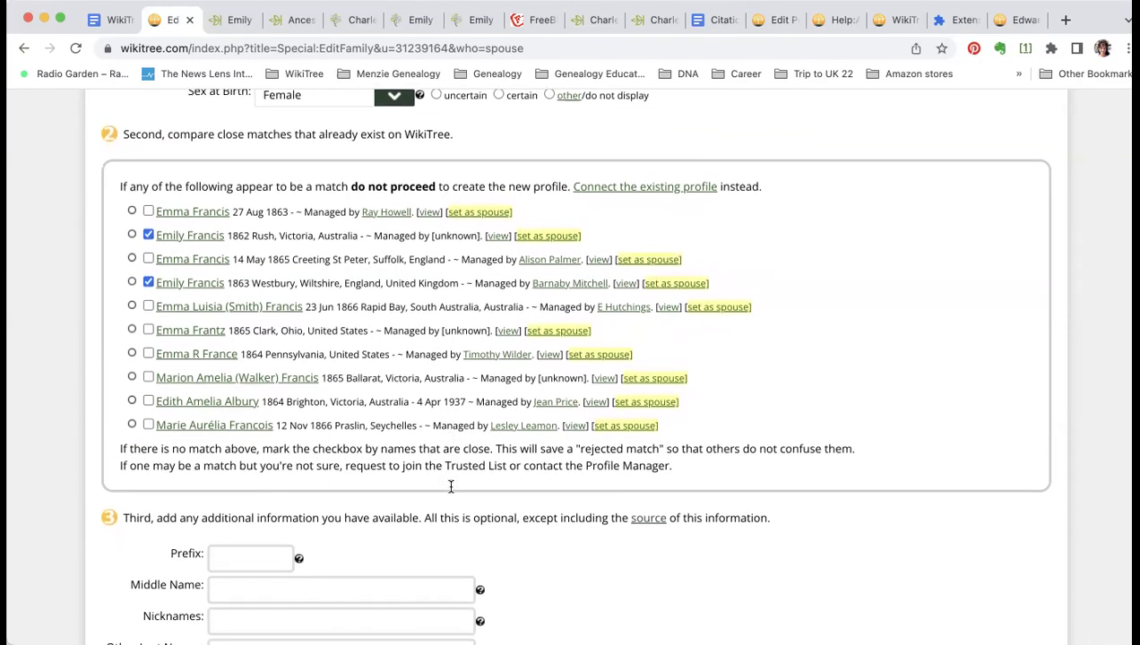
{"action": "scroll", "coordinate": [457, 487], "scroll_direction": "down", "scroll_amount": 1}
{"action": "scroll", "coordinate": [458, 487], "scroll_direction": "down", "scroll_amount": 4}
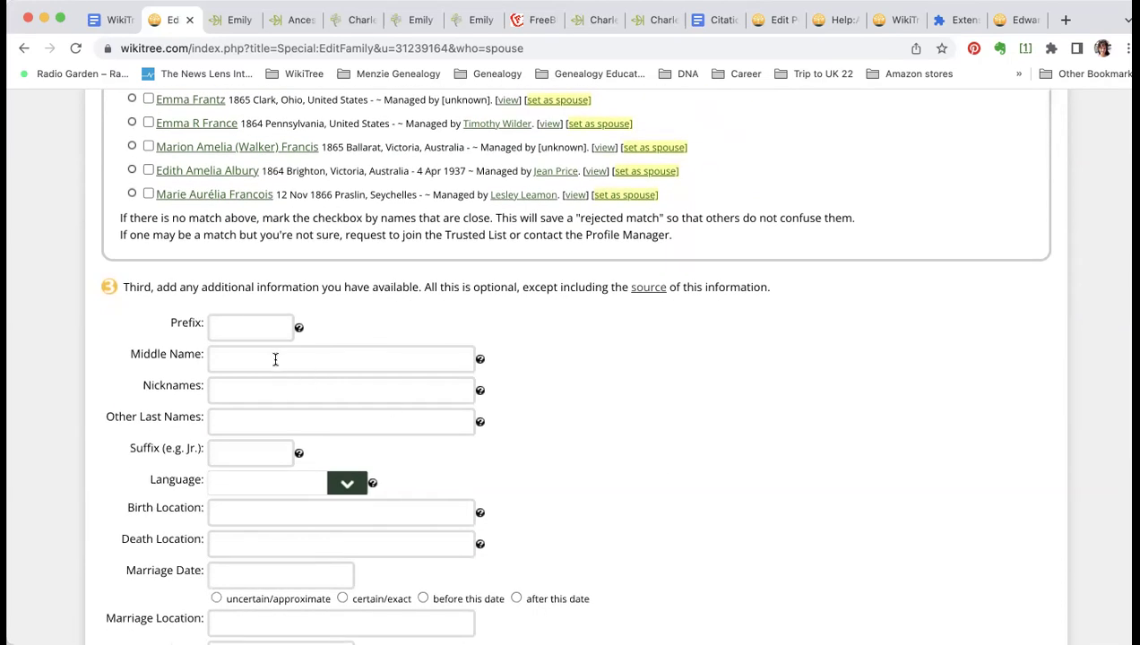
Set birthplace to Fishguard, Pembrokeshire and death place to Glamorgan, Wales, United Kingdom
{"action": "scroll", "coordinate": [277, 421], "scroll_direction": "down", "scroll_amount": 1}
{"action": "left_click", "coordinate": [236, 475]}
{"action": "type", "text": "Fishguard, Pembrokeshire, Wales, United Kingd"}
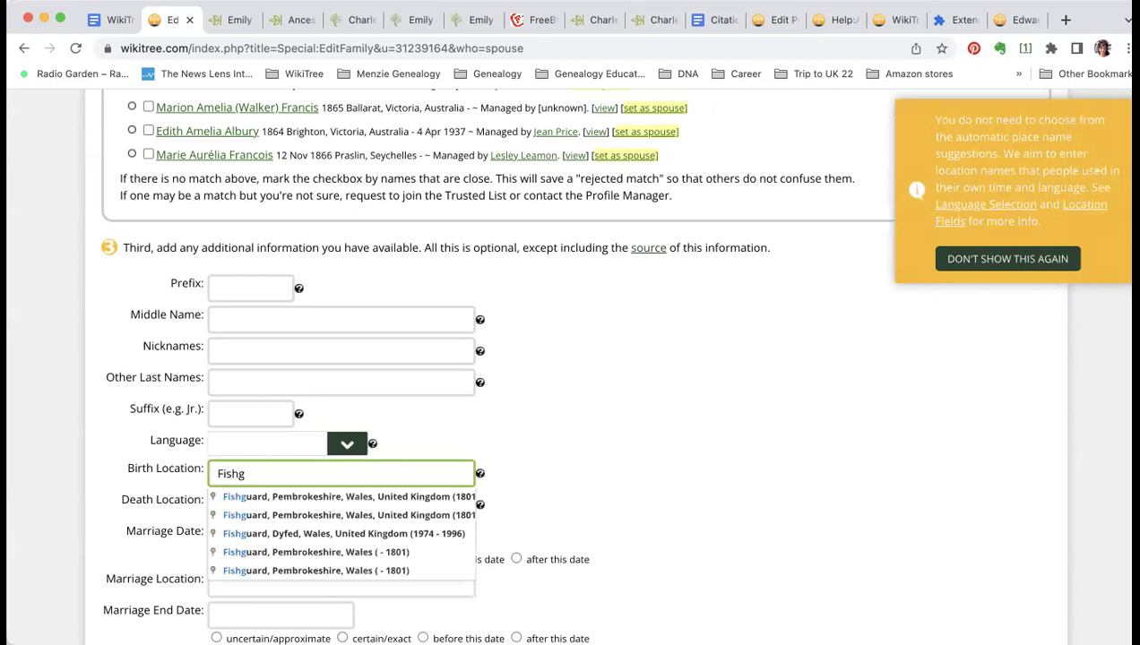
{"action": "left_click", "coordinate": [249, 497]}
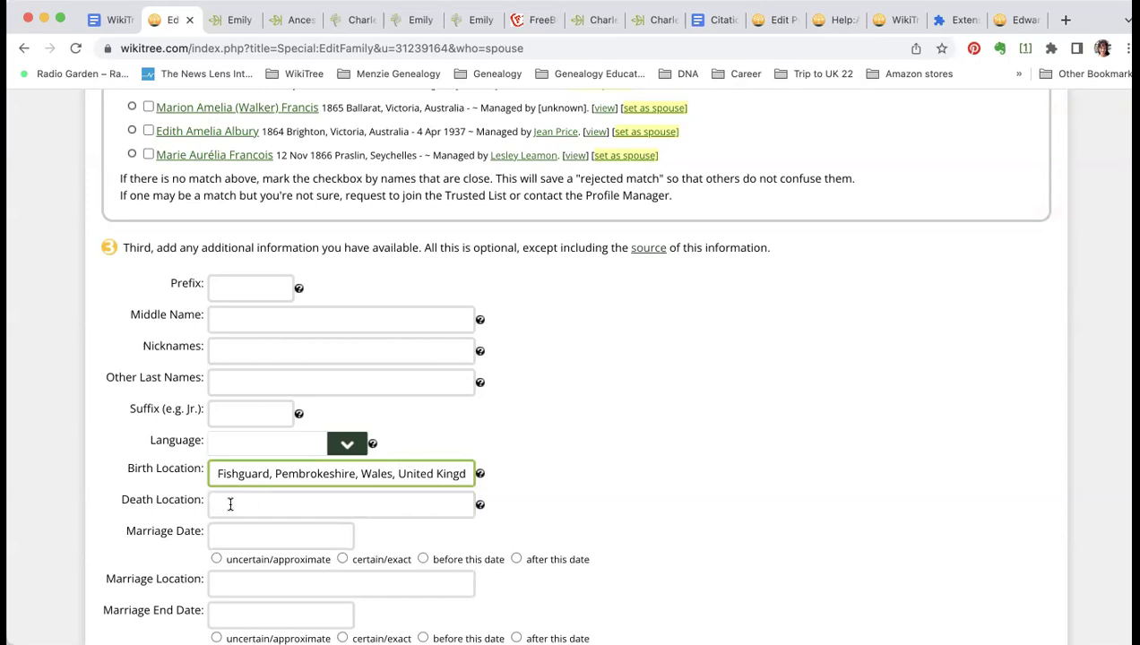
{"action": "left_click", "coordinate": [229, 504]}
{"action": "type", "text": "Glamor"}
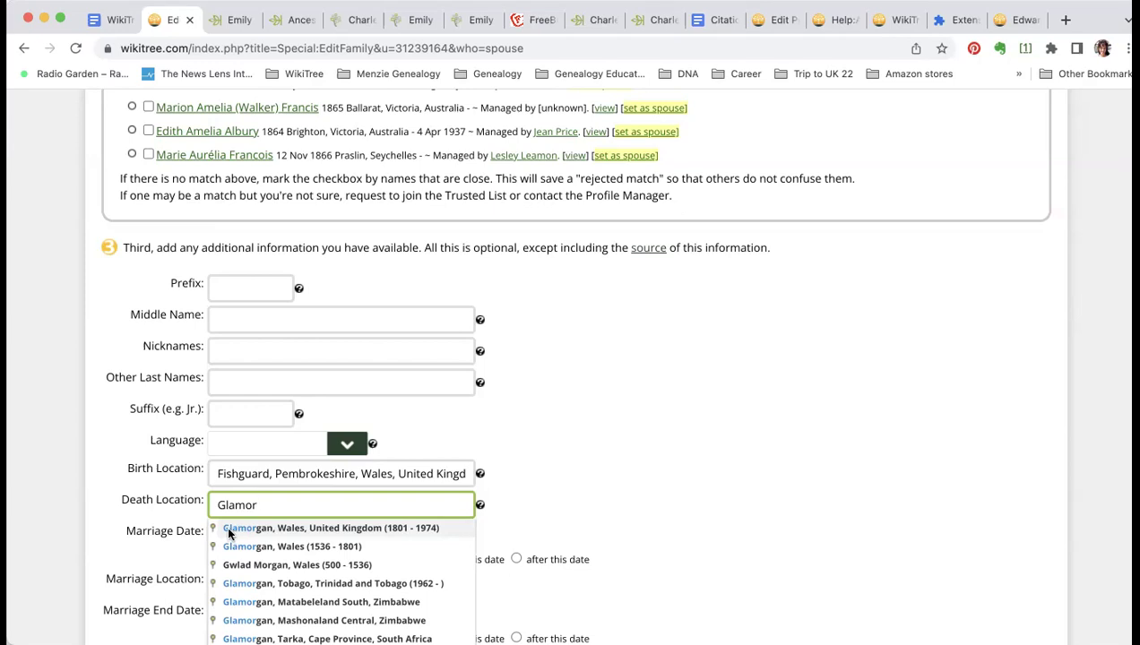
{"action": "left_click", "coordinate": [230, 527]}
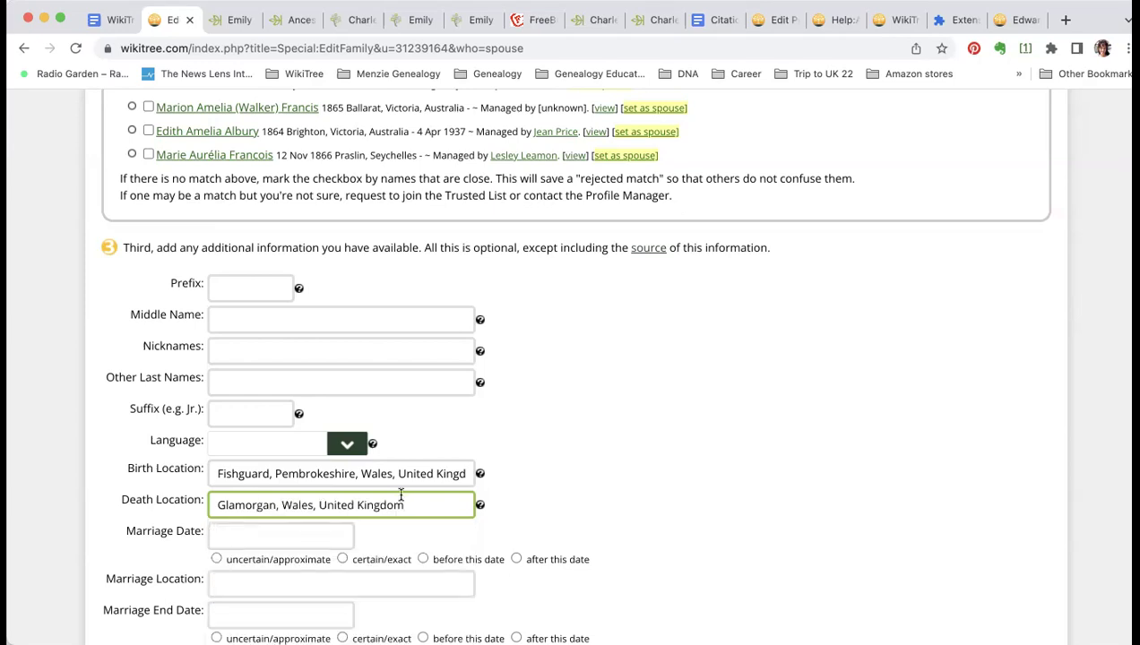
Enter a certain marriage date of Dec 1888
{"action": "left_click", "coordinate": [261, 540]}
{"action": "type", "text": "1"}
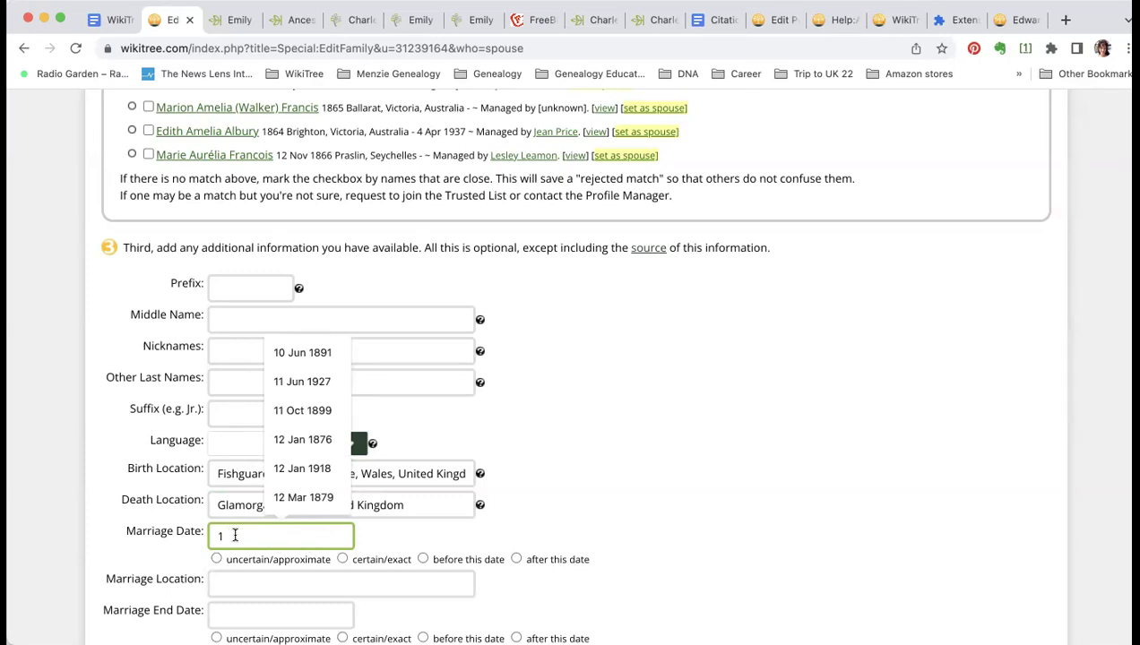
{"action": "type", "text": "888"}
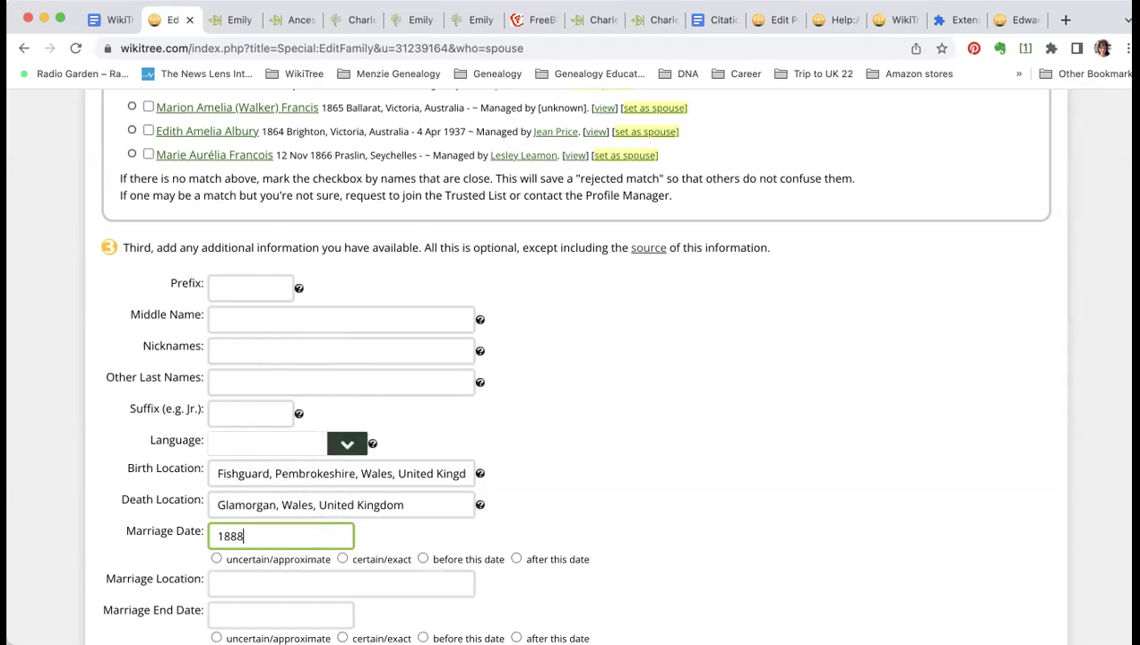
{"action": "left_click", "coordinate": [342, 560]}
{"action": "scroll", "coordinate": [491, 497], "scroll_direction": "down", "scroll_amount": 2}
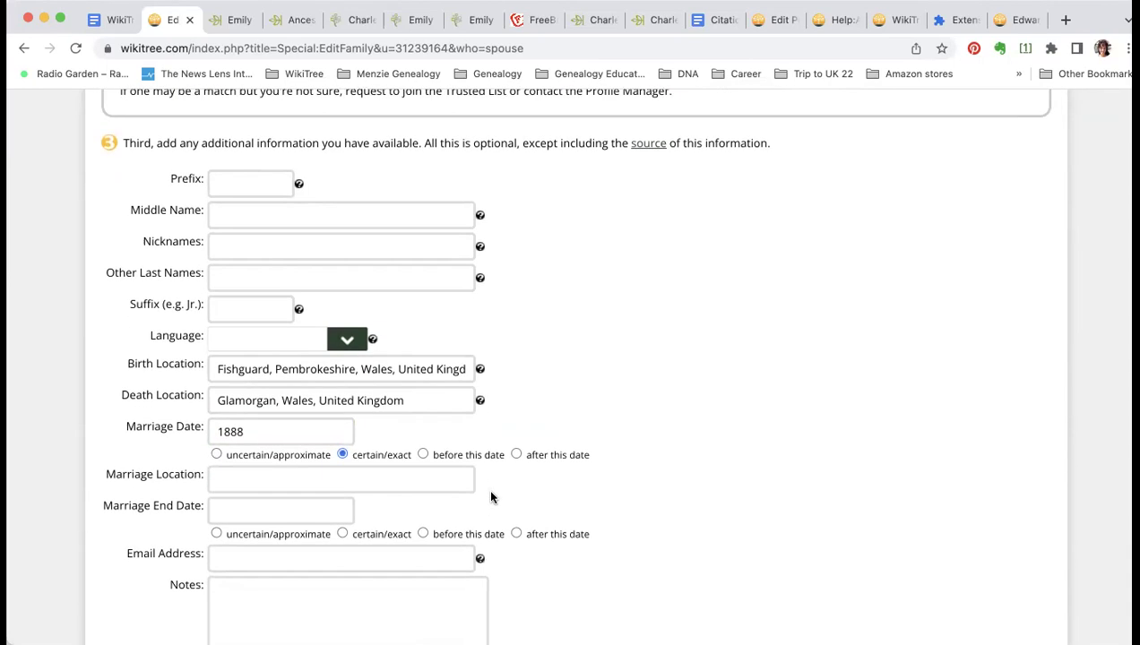
{"action": "left_click", "coordinate": [216, 433]}
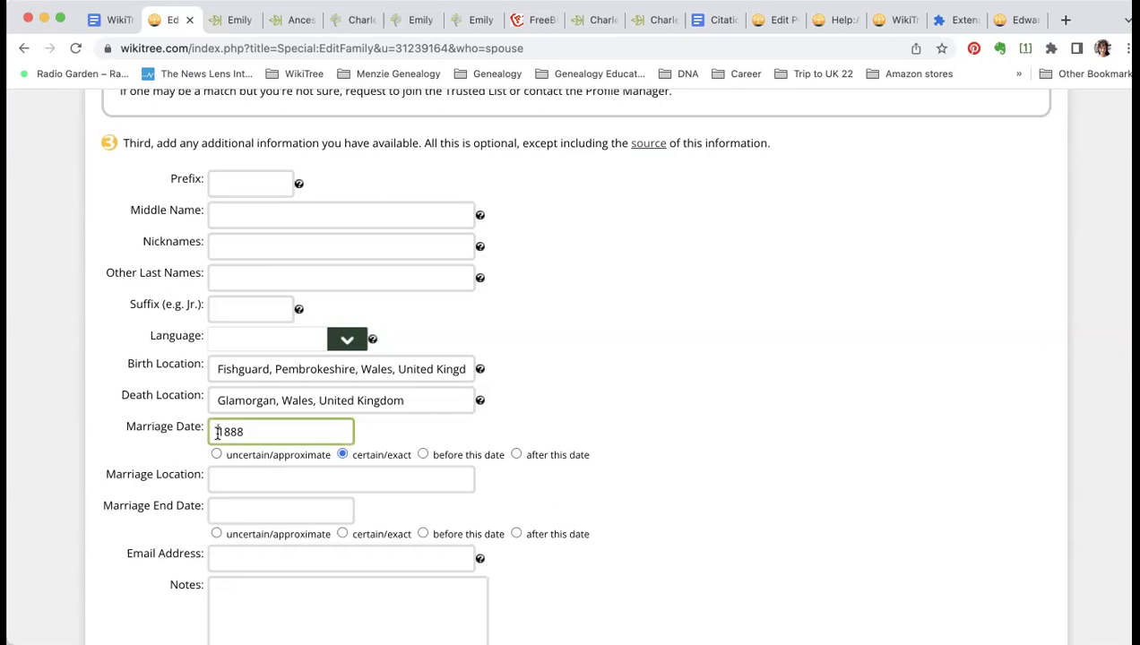
{"action": "type", "text": "Dec"}
{"action": "left_click", "coordinate": [227, 480]}
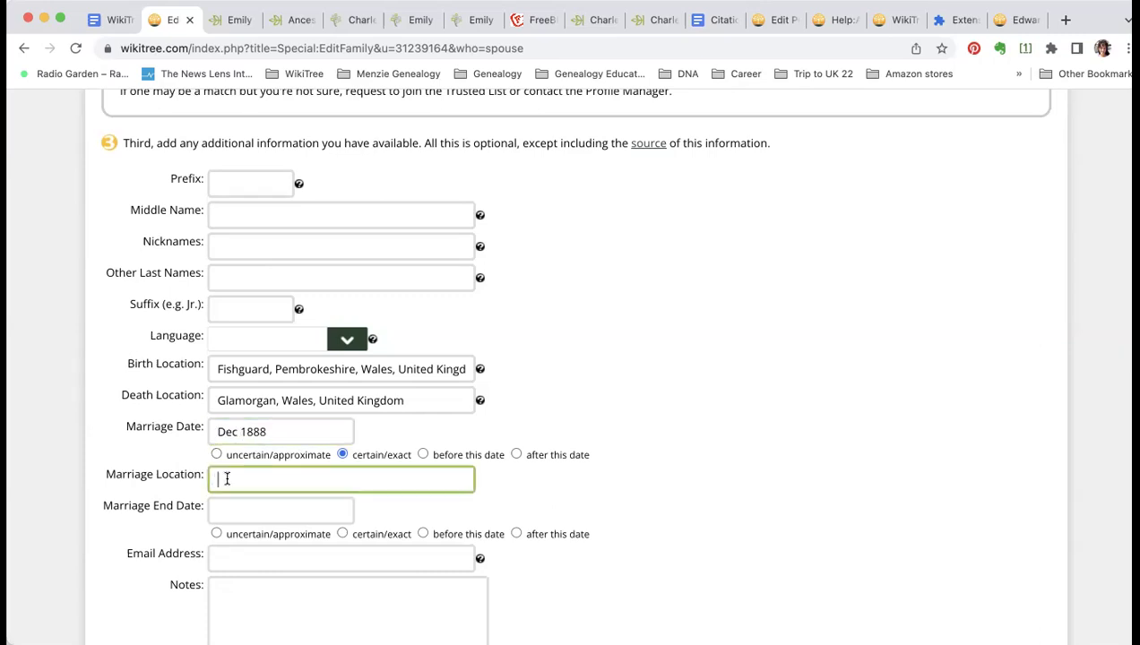
Set the marriage location to Cardiff, Wales, United Kingdom
{"action": "type", "text": "Cardiff"}
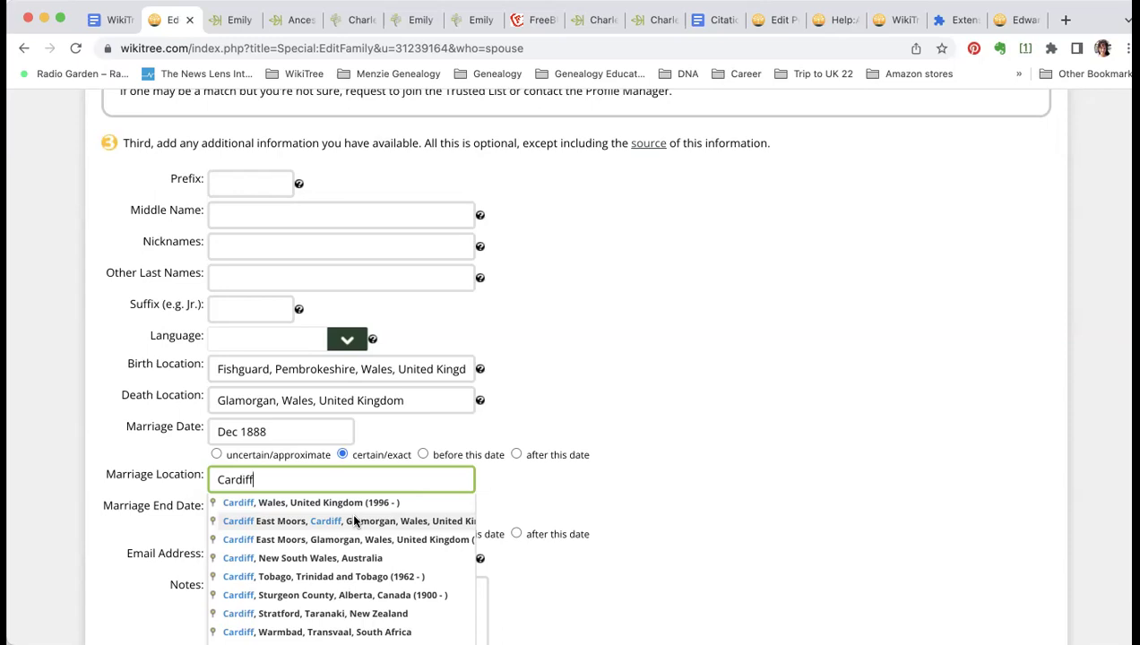
{"action": "scroll", "coordinate": [354, 520], "scroll_direction": "down", "scroll_amount": 2}
{"action": "scroll", "coordinate": [354, 520], "scroll_direction": "down", "scroll_amount": 5}
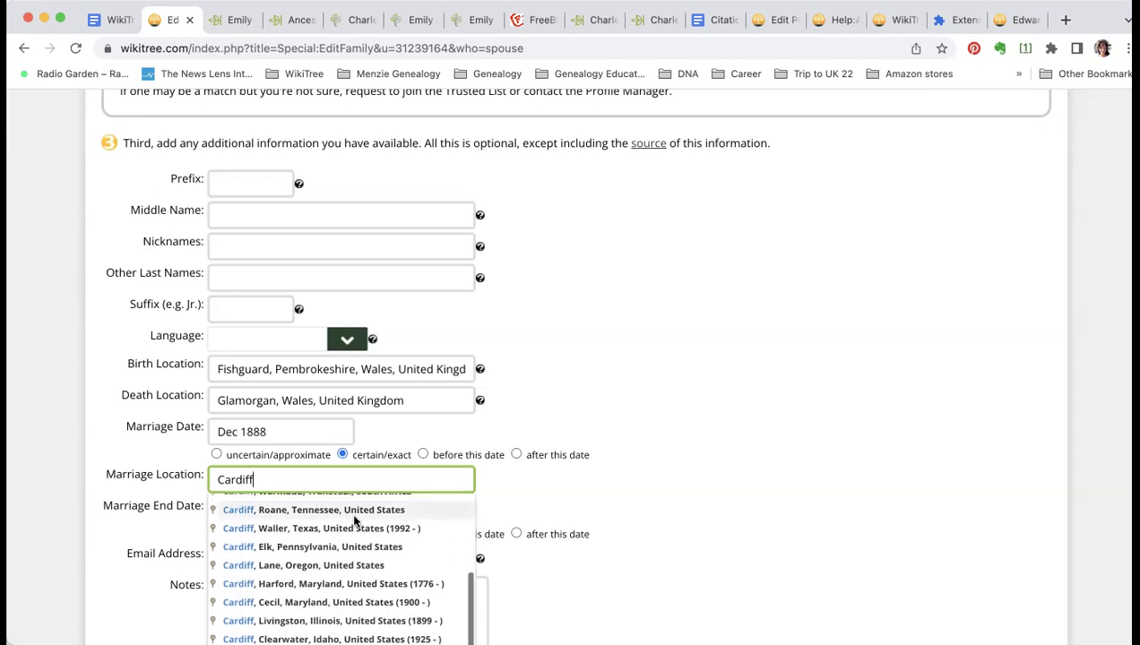
{"action": "scroll", "coordinate": [354, 520], "scroll_direction": "up", "scroll_amount": 5}
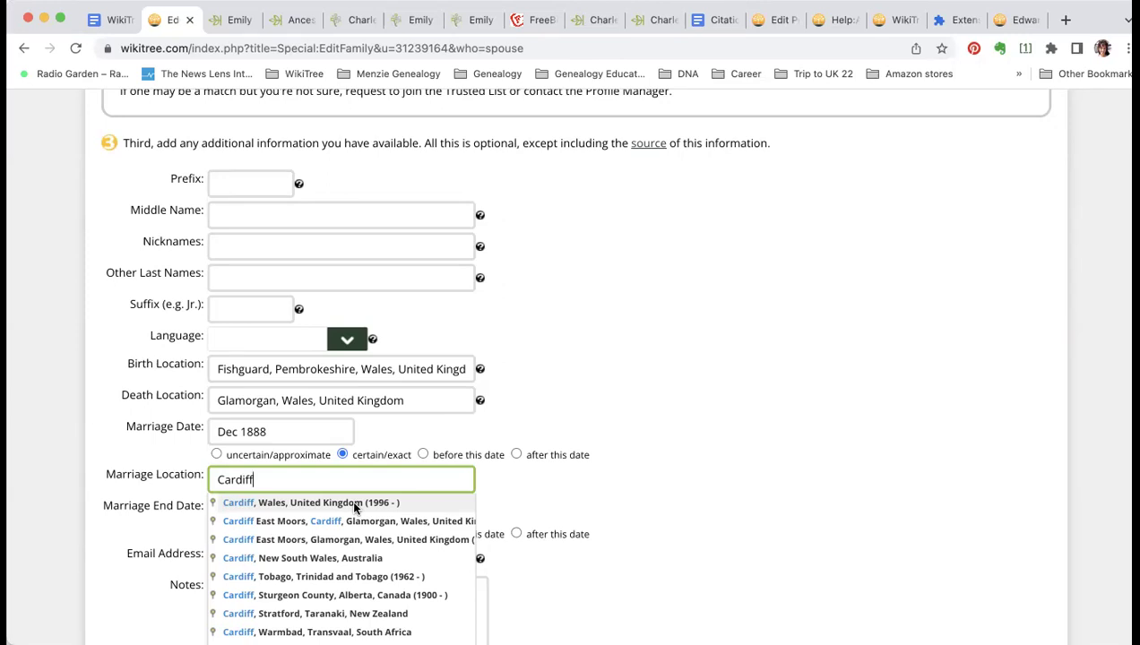
{"action": "left_click", "coordinate": [355, 508]}
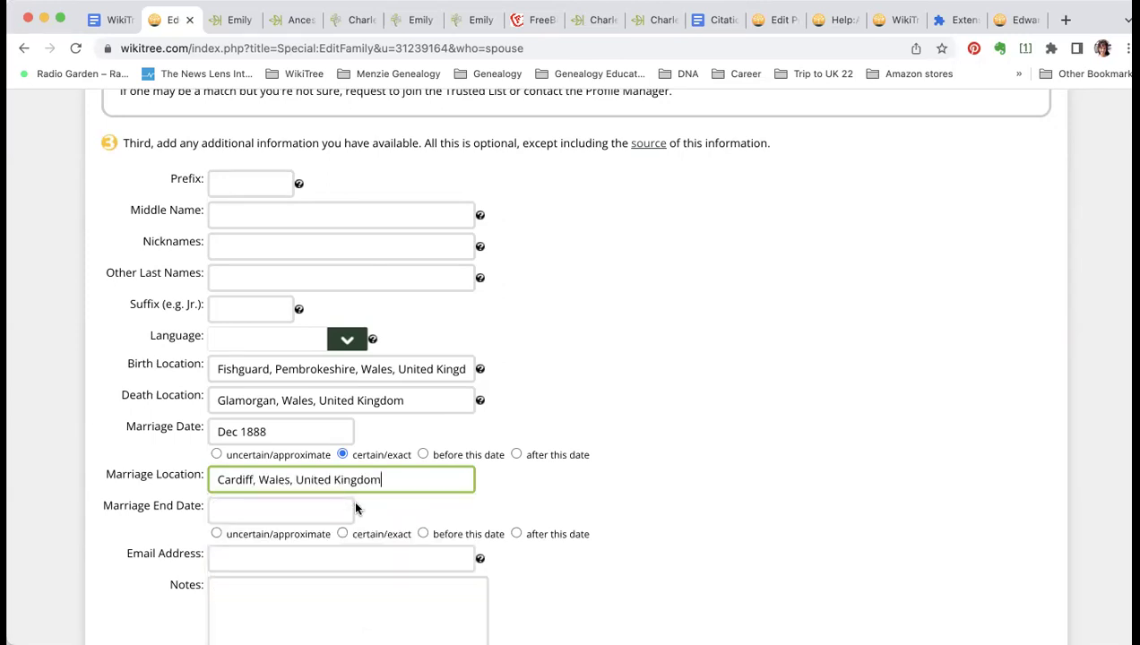
Enter a certain marriage end date of 1935
{"action": "left_click", "coordinate": [274, 515]}
{"action": "type", "text": "1"}
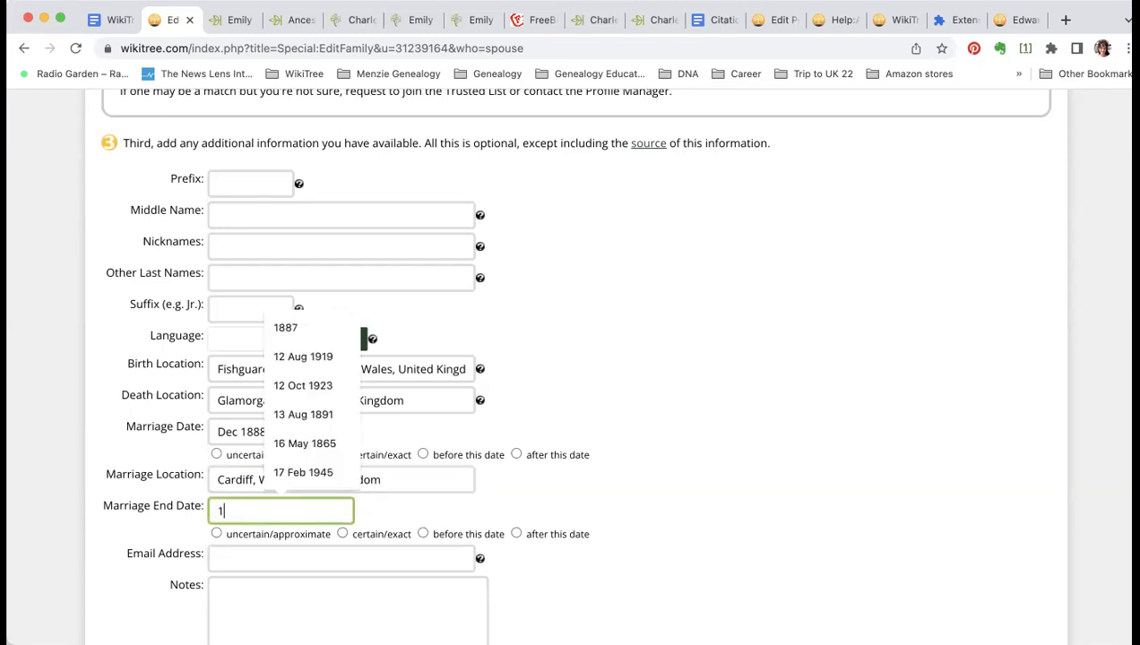
{"action": "type", "text": "935"}
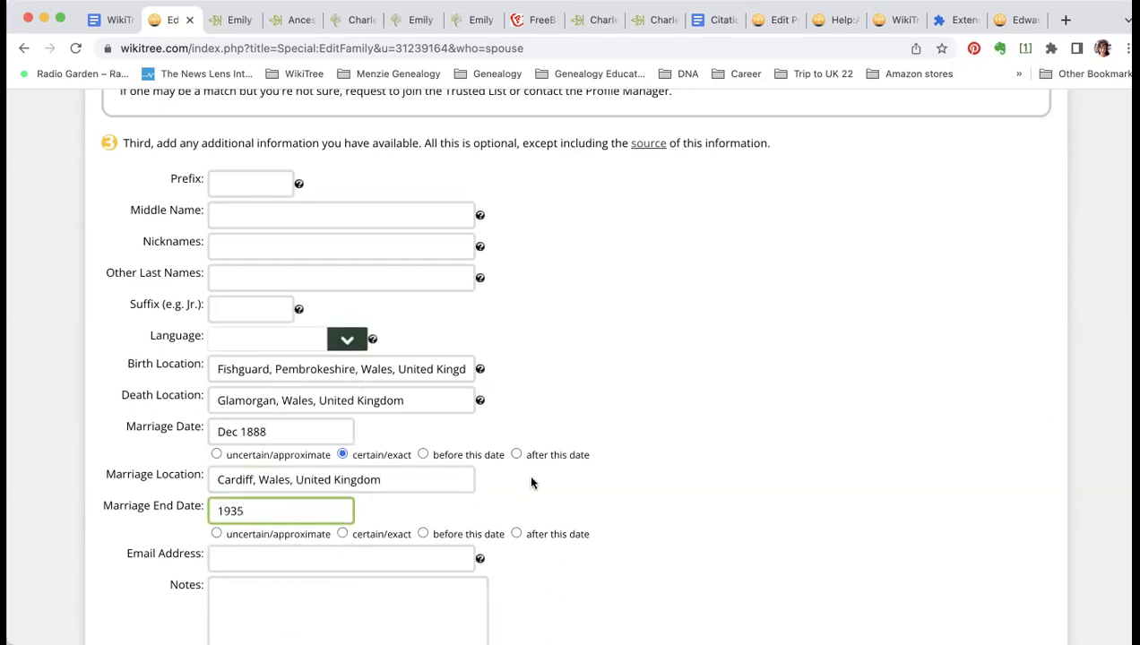
{"action": "left_click", "coordinate": [341, 533]}
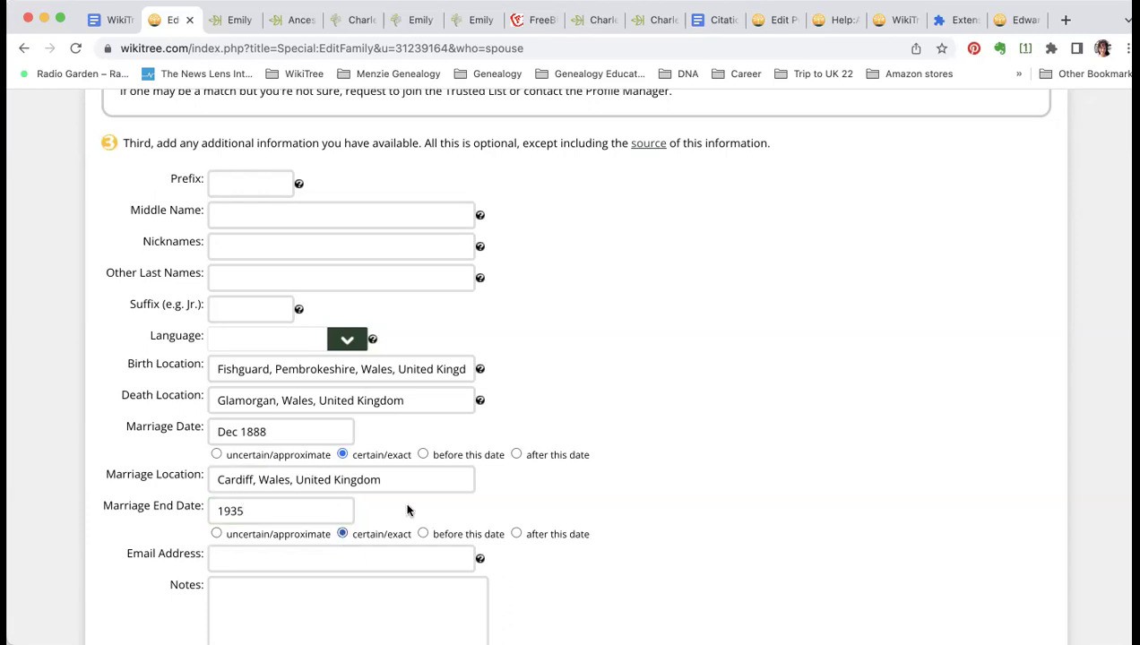
{"action": "scroll", "coordinate": [647, 464], "scroll_direction": "down", "scroll_amount": 1}
{"action": "scroll", "coordinate": [647, 463], "scroll_direction": "down", "scroll_amount": 6}
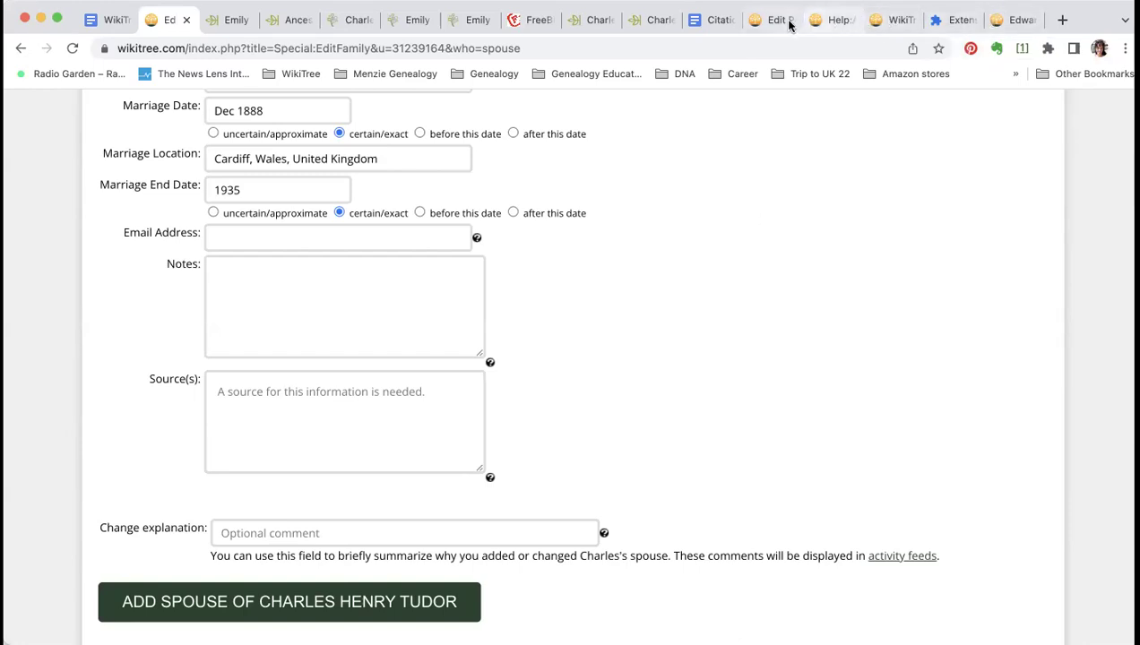
Copy the 1911 census citation from the Citations for Emily Francis doc, then return to WikiTree
{"action": "left_click", "coordinate": [712, 16]}
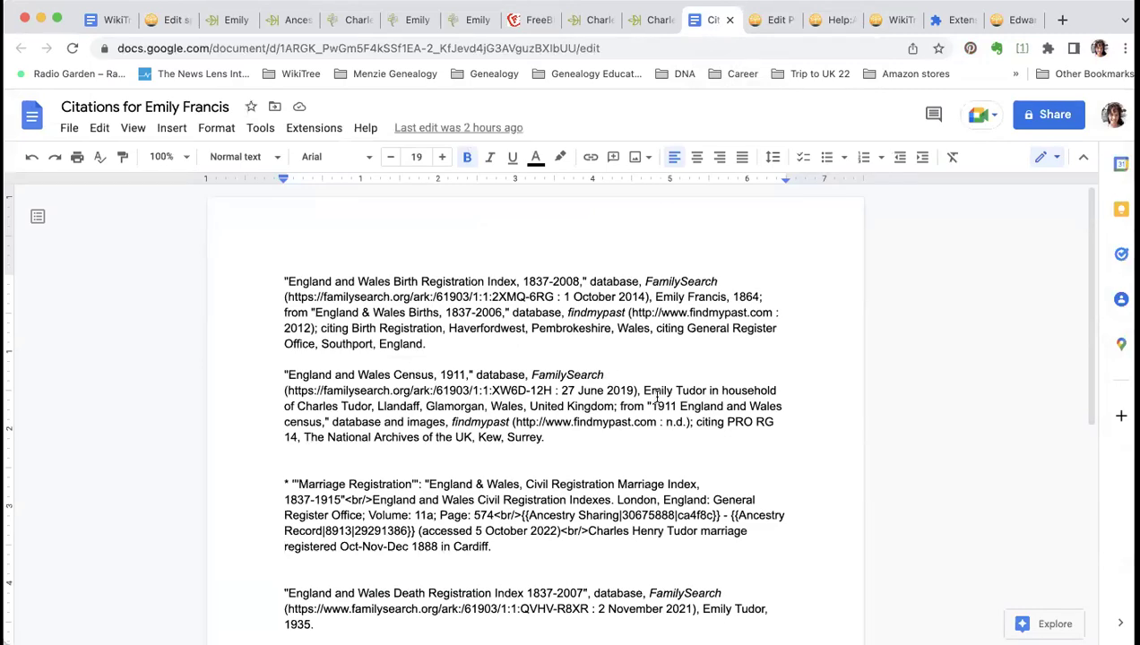
{"action": "scroll", "coordinate": [654, 392], "scroll_direction": "down", "scroll_amount": 2}
{"action": "scroll", "coordinate": [657, 396], "scroll_direction": "up", "scroll_amount": 1}
{"action": "scroll", "coordinate": [657, 396], "scroll_direction": "down", "scroll_amount": 5}
{"action": "scroll", "coordinate": [657, 396], "scroll_direction": "up", "scroll_amount": 6}
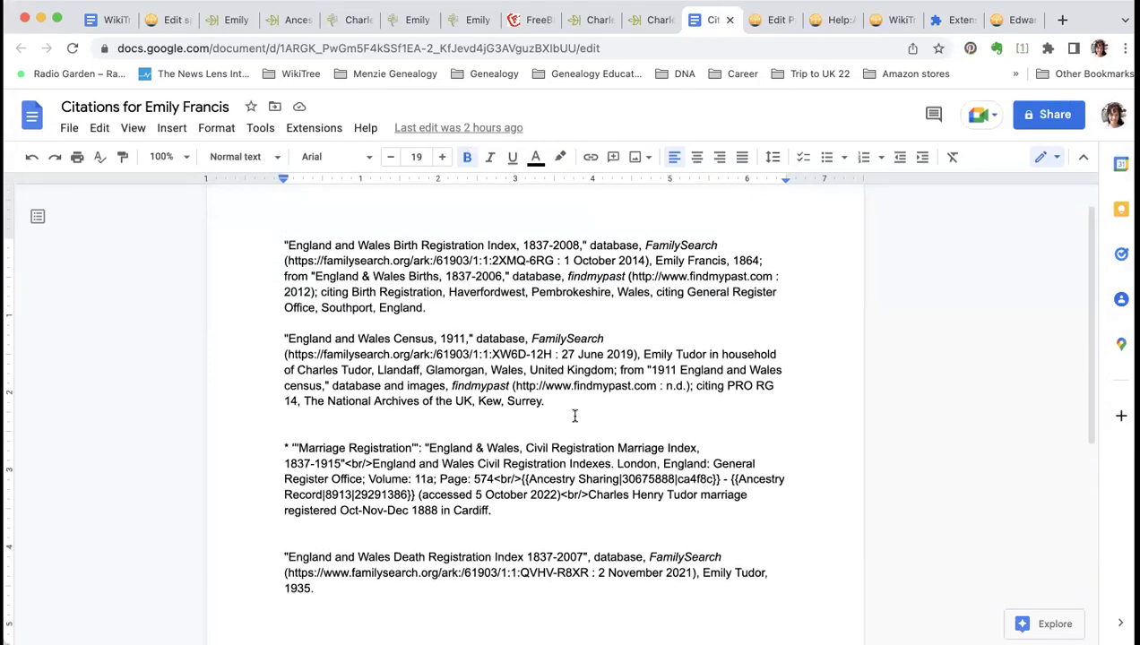
{"action": "left_click_drag", "start_coordinate": [546, 403], "coordinate": [251, 340]}
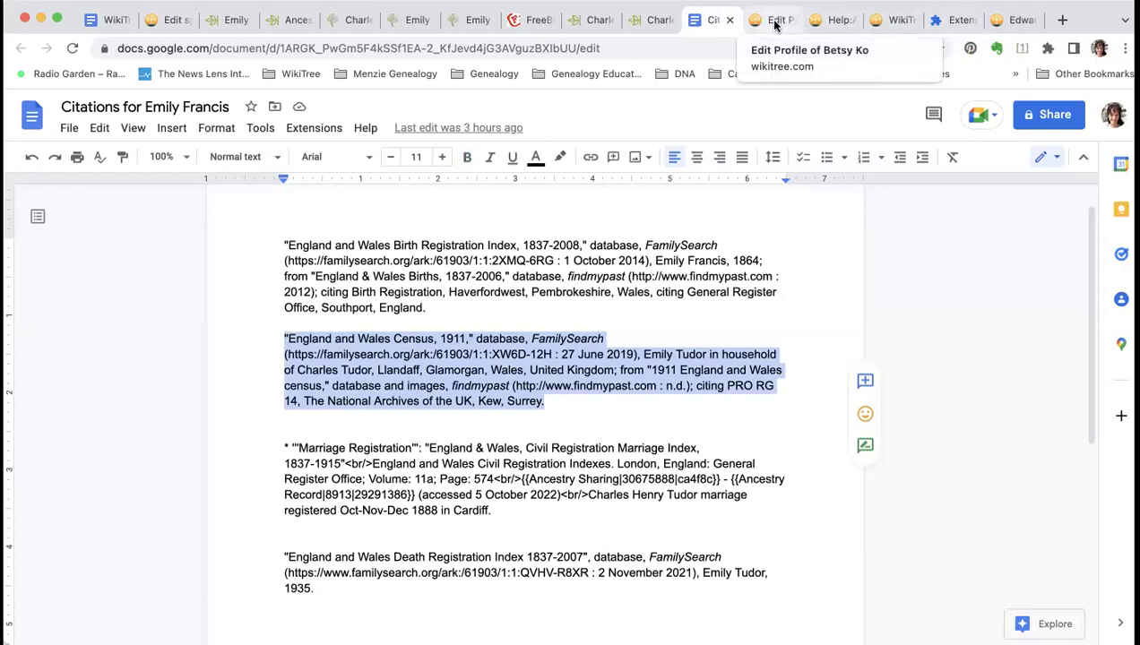
{"action": "left_click", "coordinate": [167, 20]}
Paste the 1911 England and Wales census citation into the Source(s) box
{"action": "left_click", "coordinate": [230, 400]}
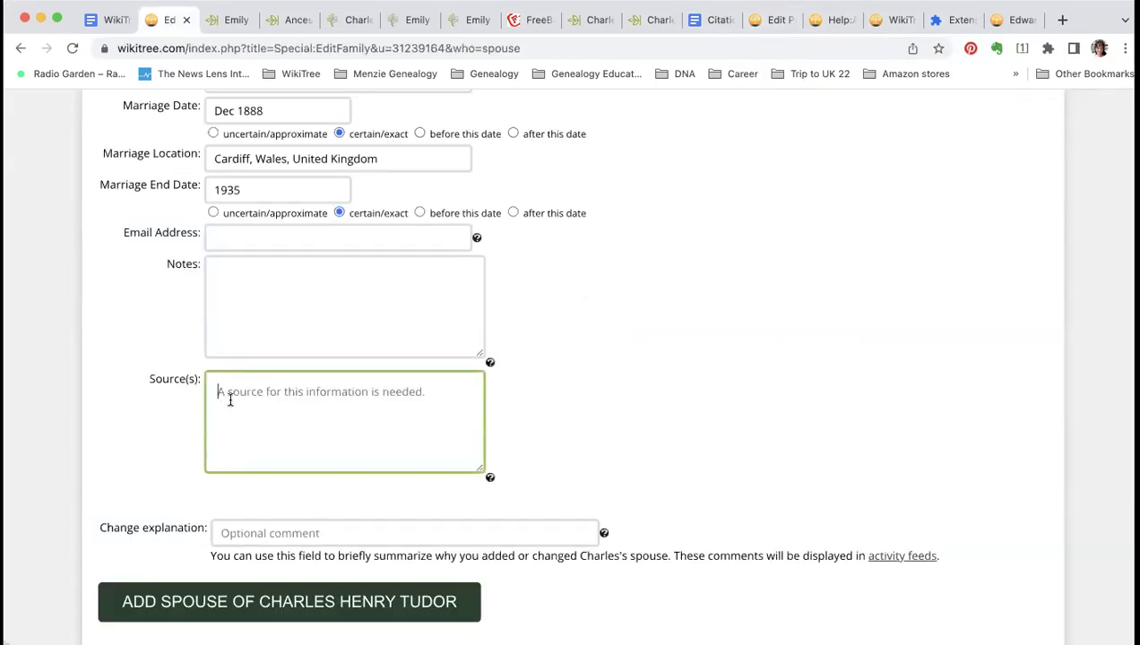
{"action": "key", "text": "super+v"}
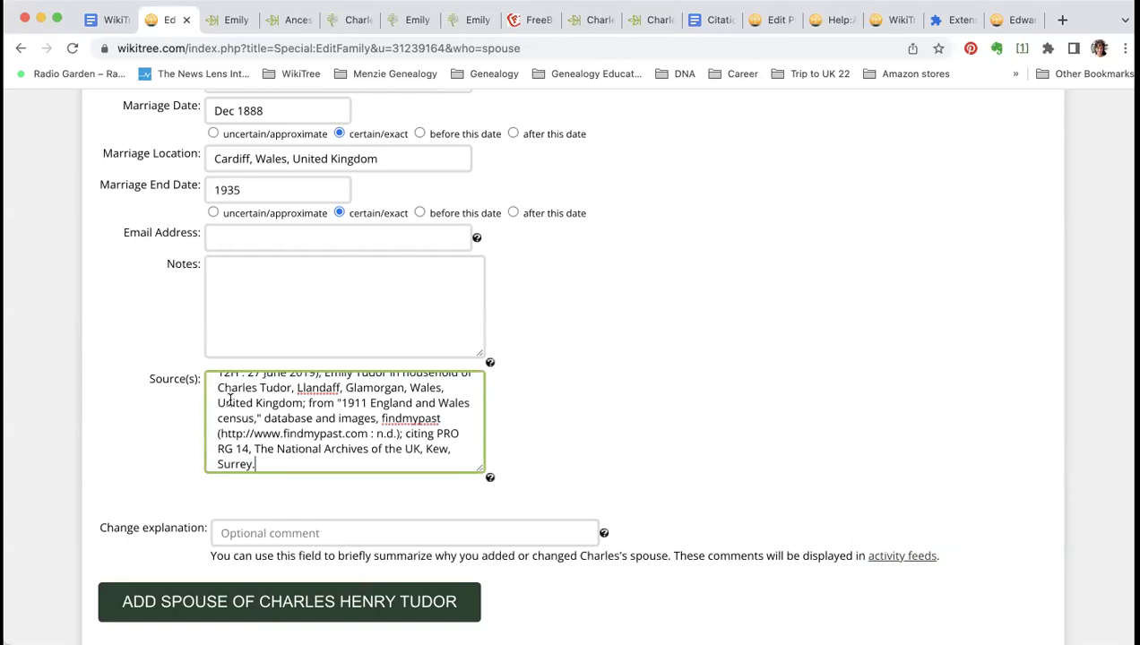
{"action": "scroll", "coordinate": [318, 415], "scroll_direction": "up", "scroll_amount": 5}
{"action": "scroll", "coordinate": [387, 408], "scroll_direction": "down", "scroll_amount": 3}
{"action": "scroll", "coordinate": [646, 376], "scroll_direction": "down", "scroll_amount": 4}
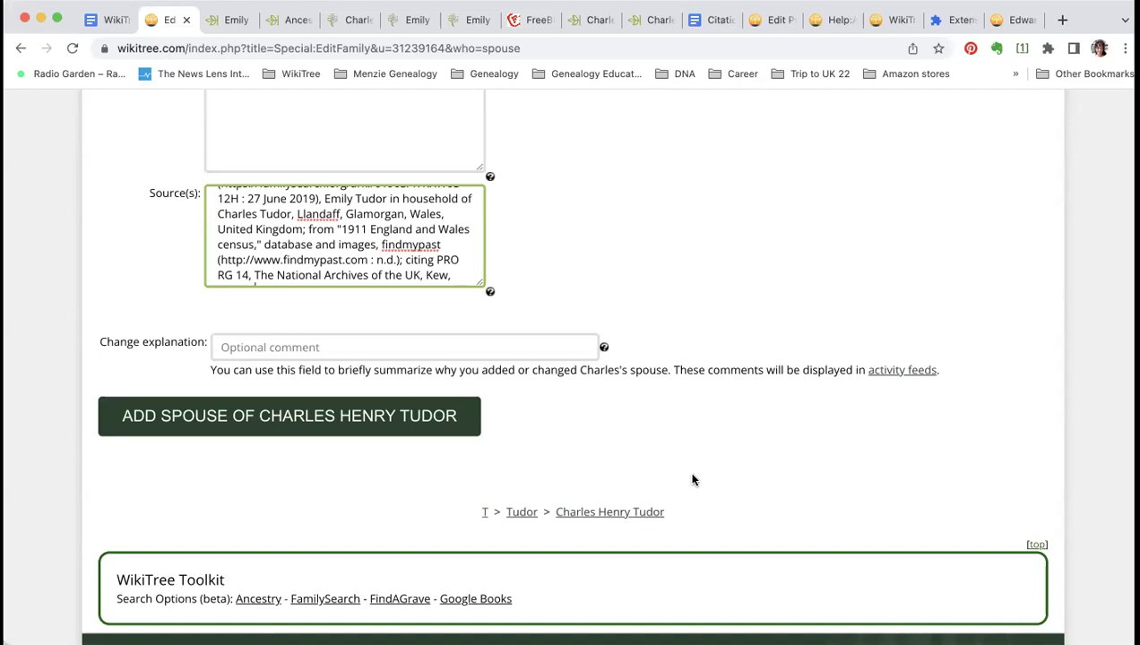
{"action": "scroll", "coordinate": [374, 239], "scroll_direction": "up", "scroll_amount": 3}
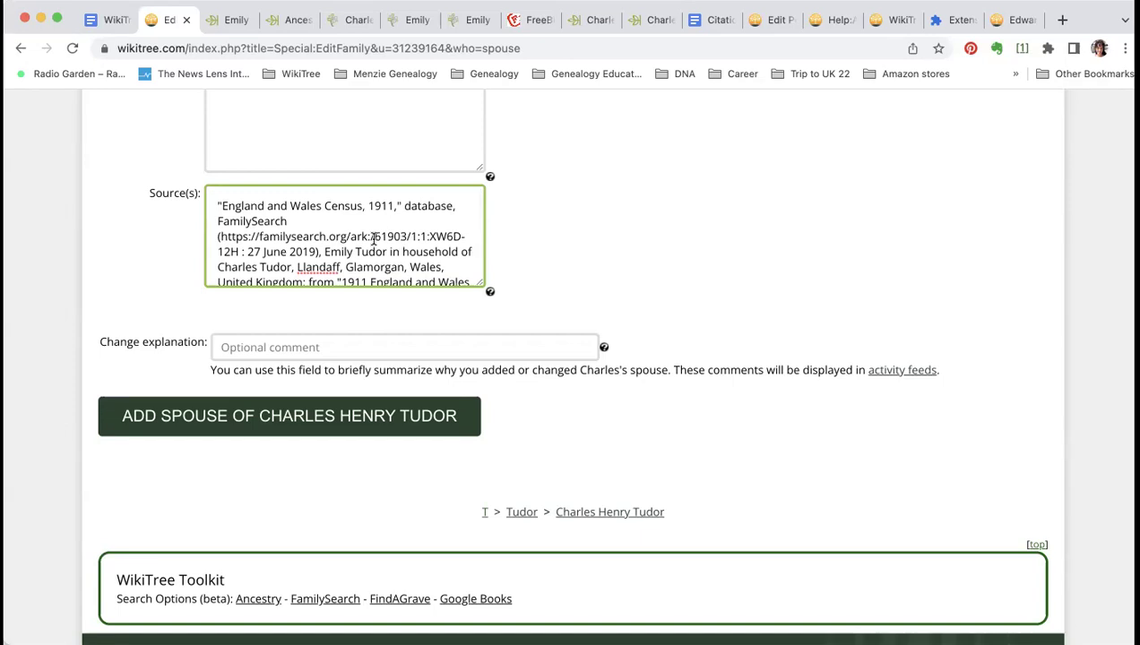
{"action": "scroll", "coordinate": [374, 239], "scroll_direction": "down", "scroll_amount": 1}
{"action": "scroll", "coordinate": [374, 235], "scroll_direction": "down", "scroll_amount": 4}
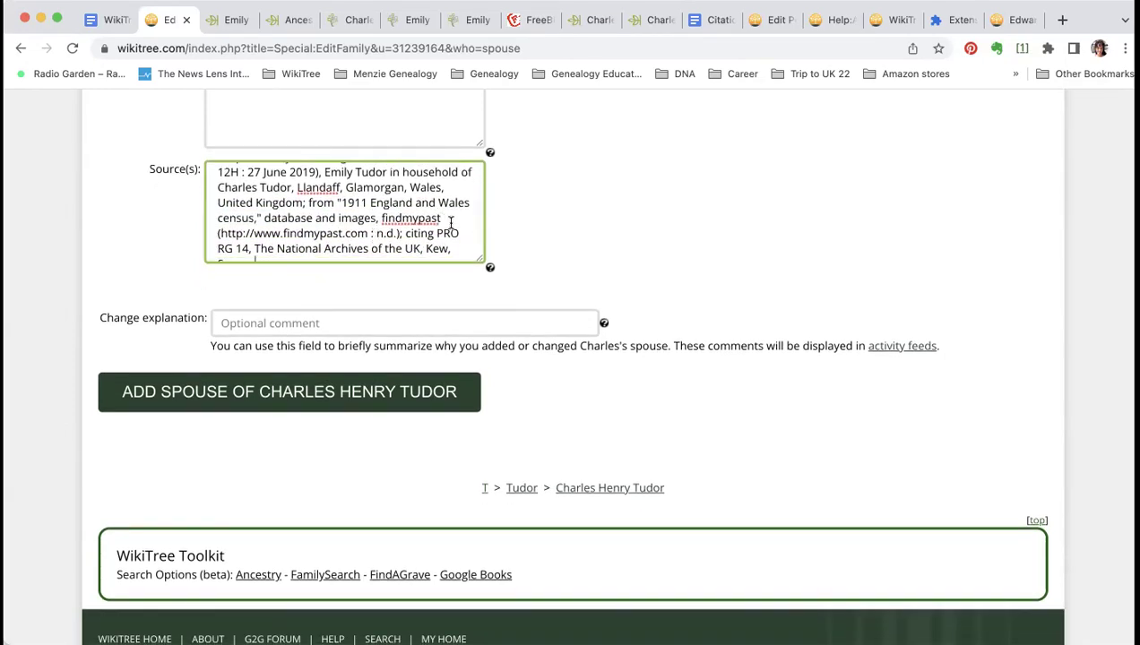
{"action": "scroll", "coordinate": [451, 222], "scroll_direction": "down", "scroll_amount": 2}
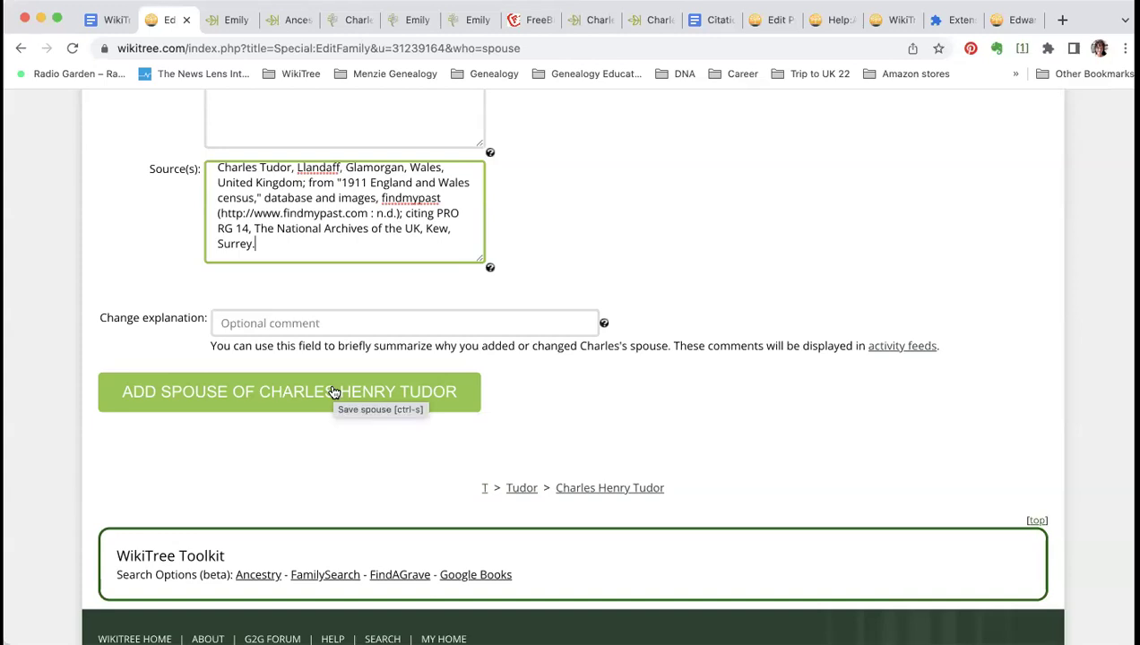
{"action": "left_click", "coordinate": [333, 393]}
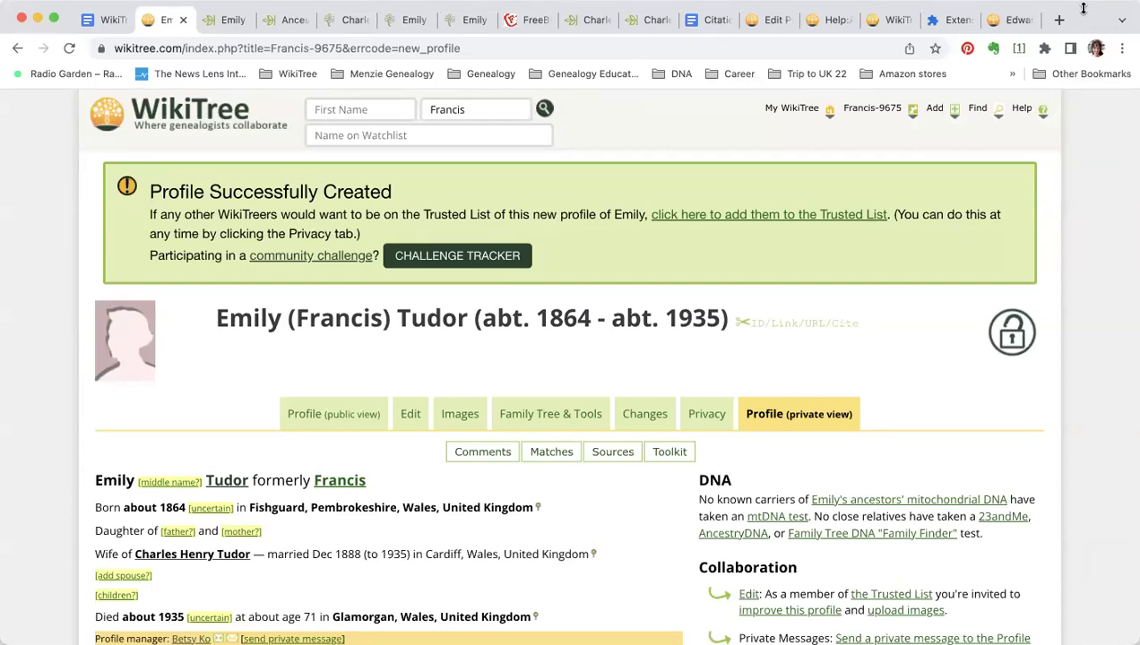
Review Emily's new biography and census source, then open another profile's edit page for reference
{"action": "scroll", "coordinate": [619, 507], "scroll_direction": "down", "scroll_amount": 2}
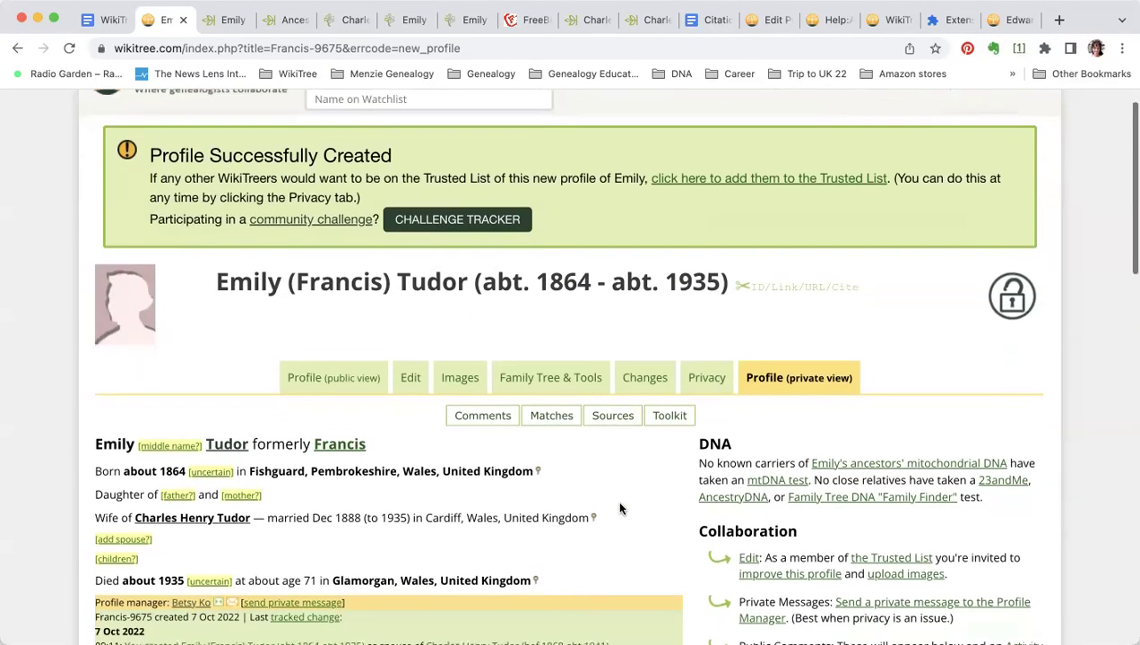
{"action": "scroll", "coordinate": [620, 509], "scroll_direction": "down", "scroll_amount": 4}
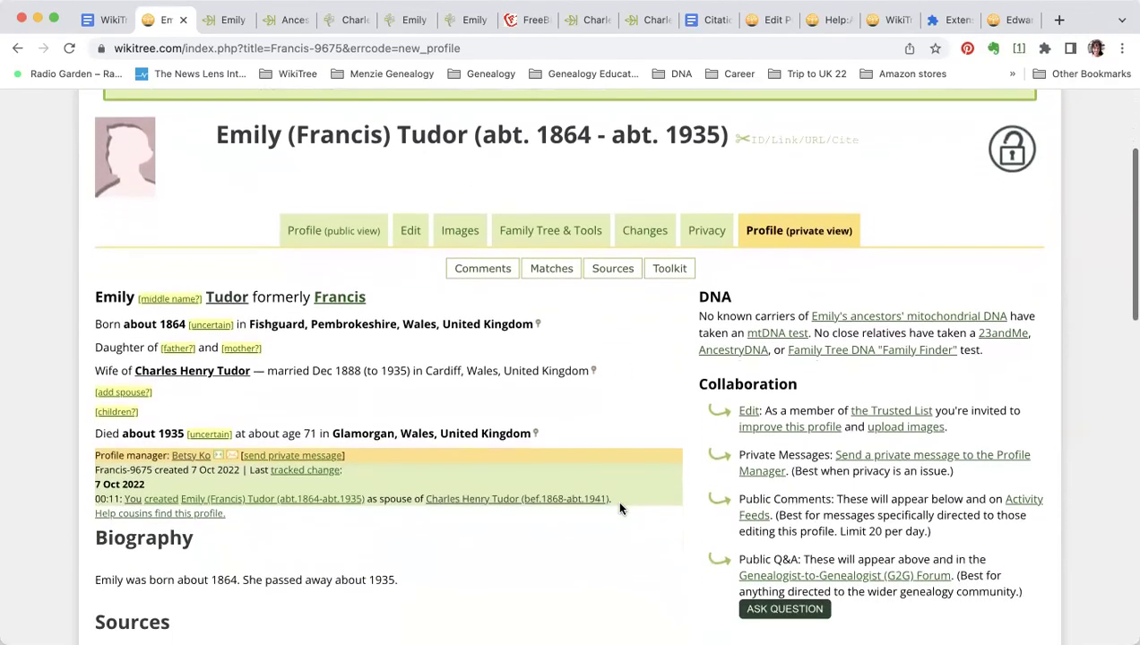
{"action": "scroll", "coordinate": [620, 509], "scroll_direction": "down", "scroll_amount": 1}
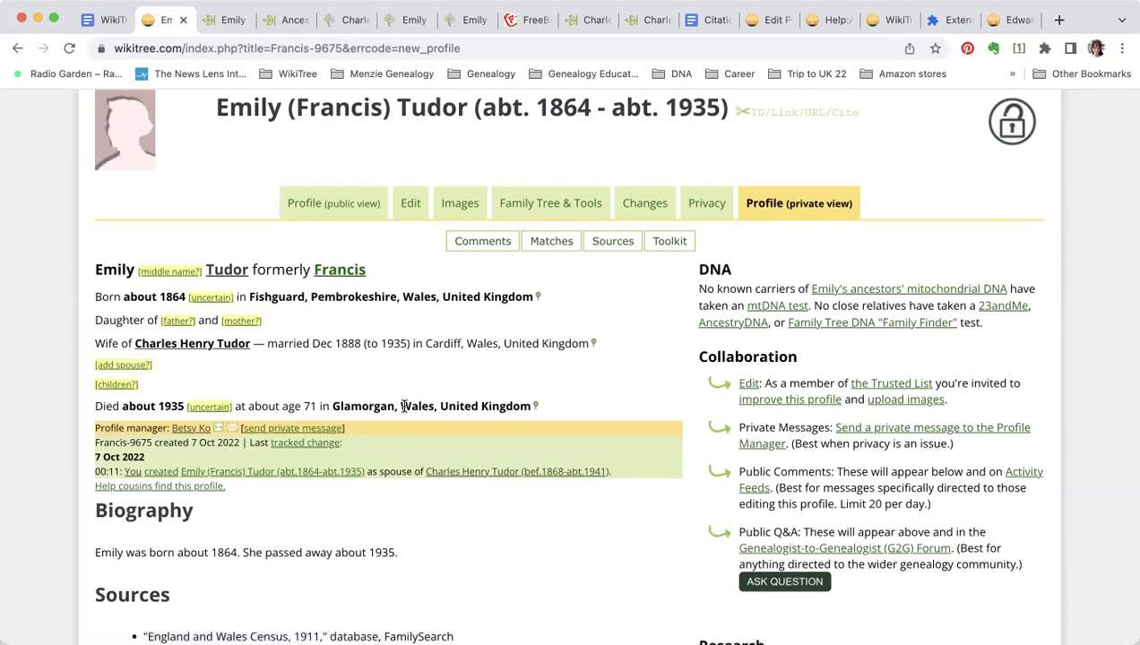
{"action": "scroll", "coordinate": [404, 406], "scroll_direction": "down", "scroll_amount": 2}
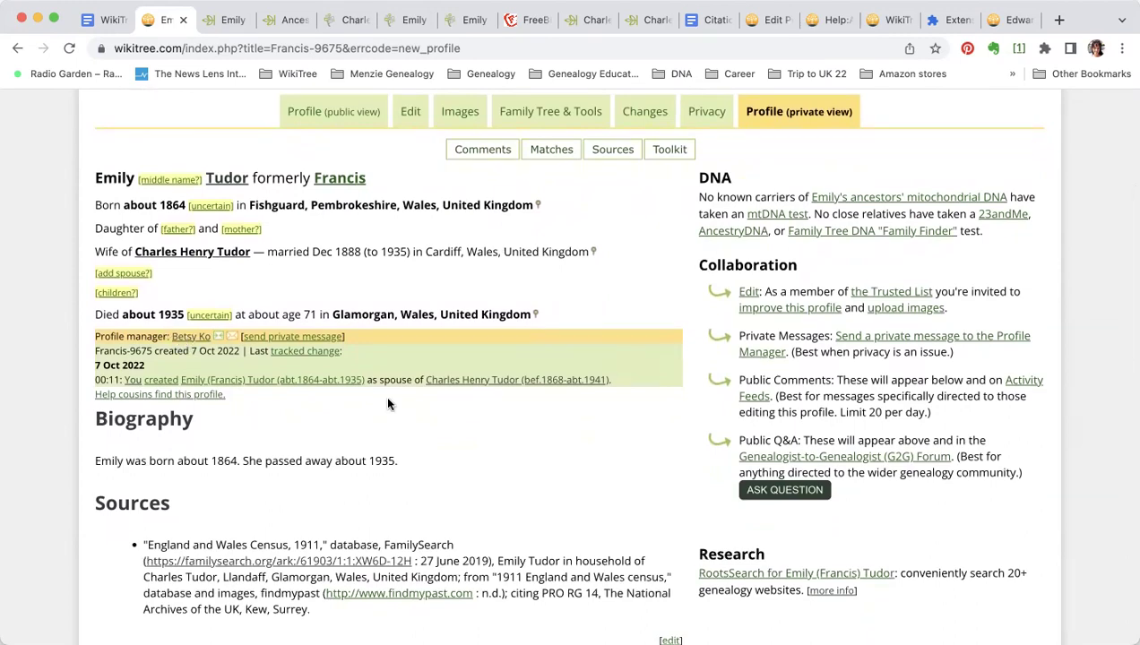
{"action": "scroll", "coordinate": [388, 404], "scroll_direction": "down", "scroll_amount": 2}
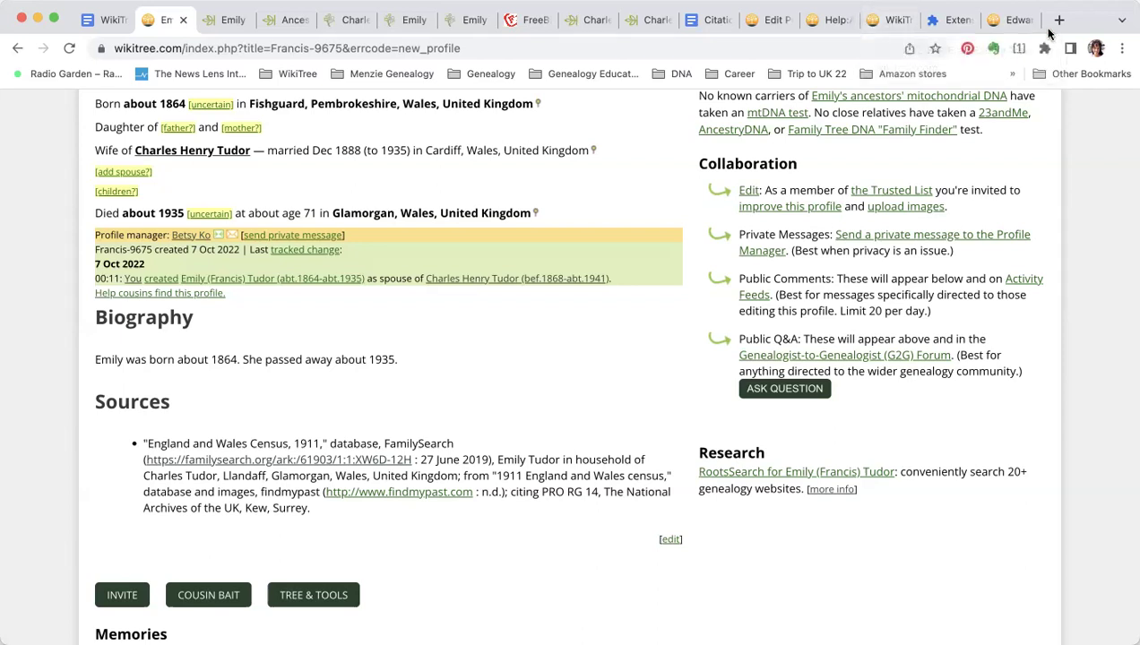
{"action": "left_click", "coordinate": [776, 19]}
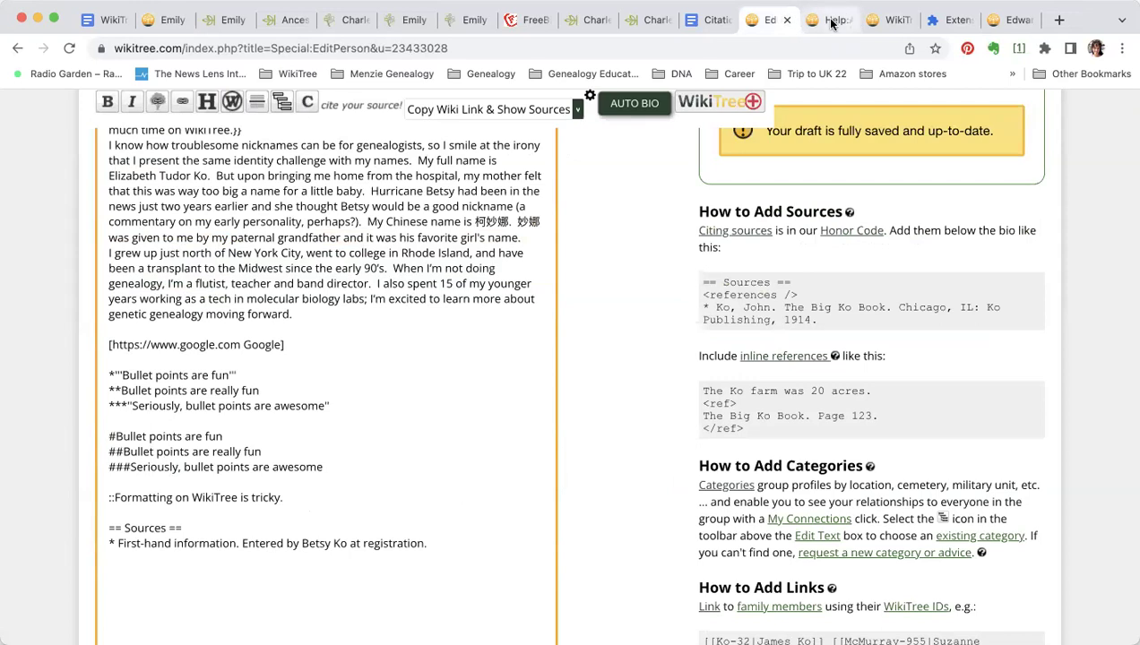
Select the Cardiff 1888 marriage registration citation paragraph in the Citations for Emily Francis document
{"action": "left_click", "coordinate": [708, 20]}
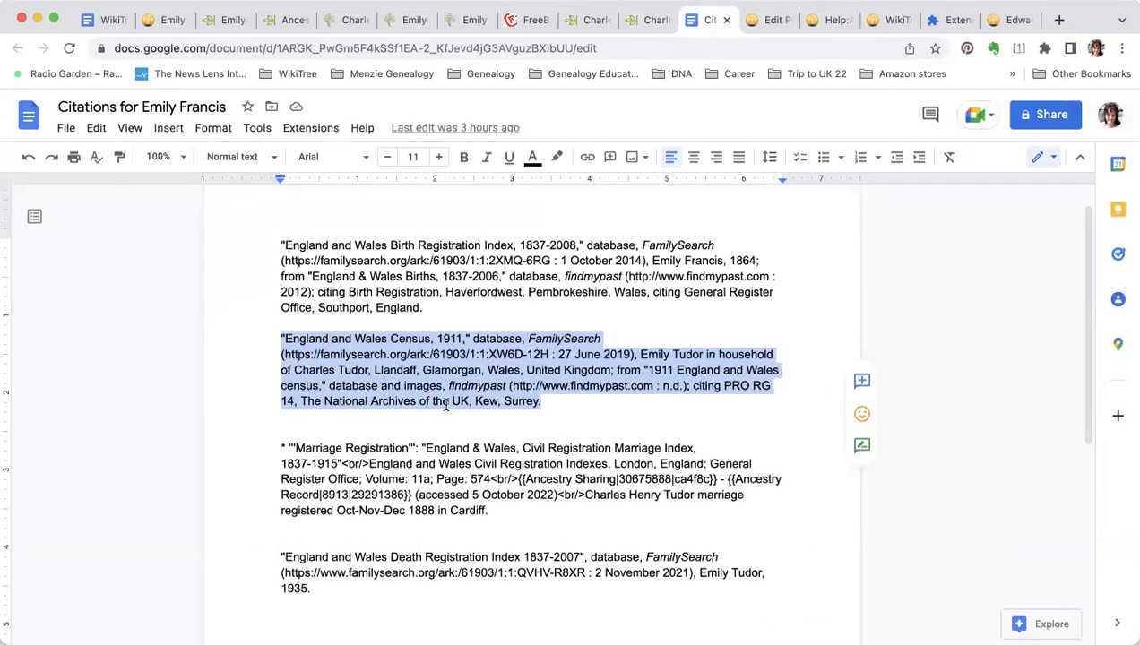
{"action": "scroll", "coordinate": [511, 432], "scroll_direction": "down", "scroll_amount": 2}
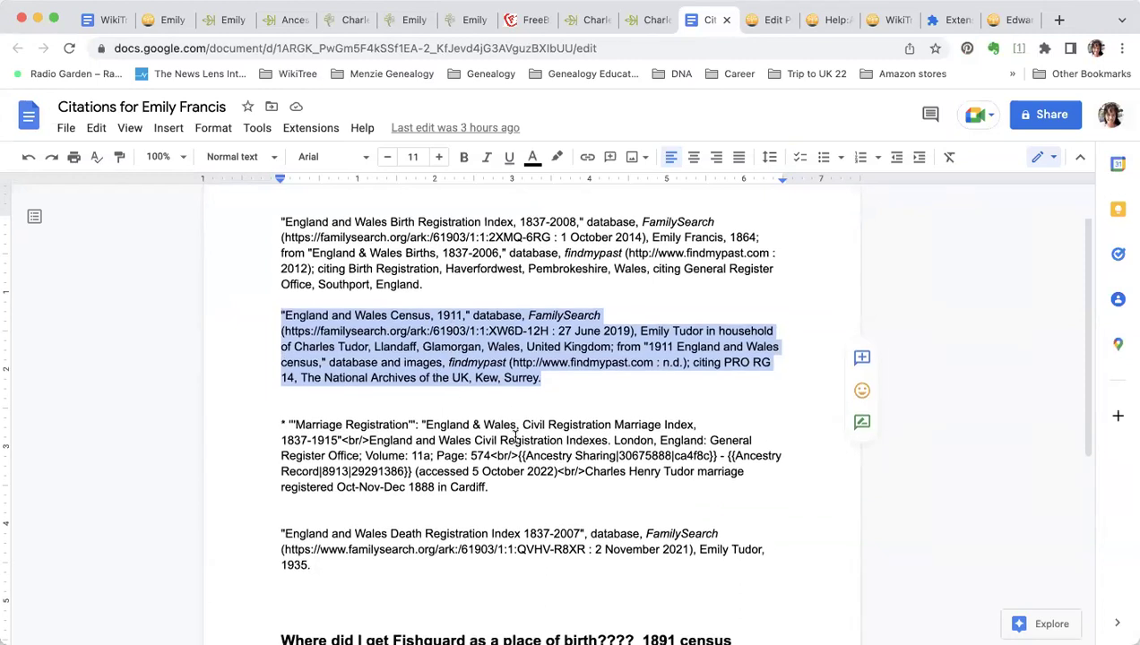
{"action": "scroll", "coordinate": [515, 437], "scroll_direction": "down", "scroll_amount": 1}
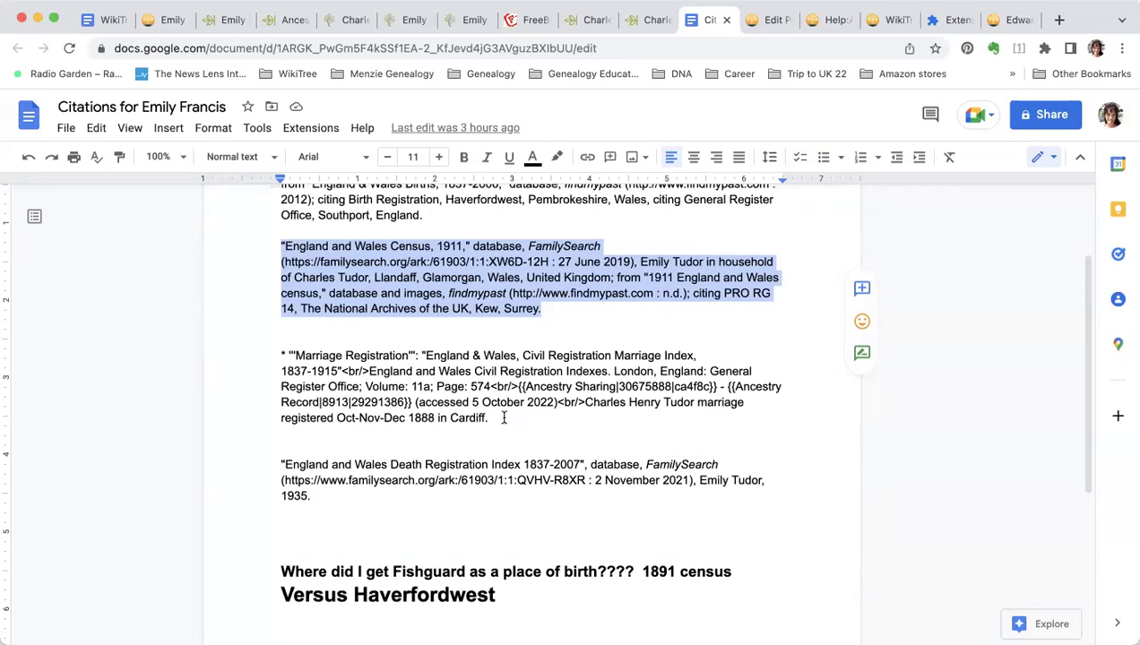
{"action": "left_click_drag", "start_coordinate": [504, 417], "coordinate": [273, 350]}
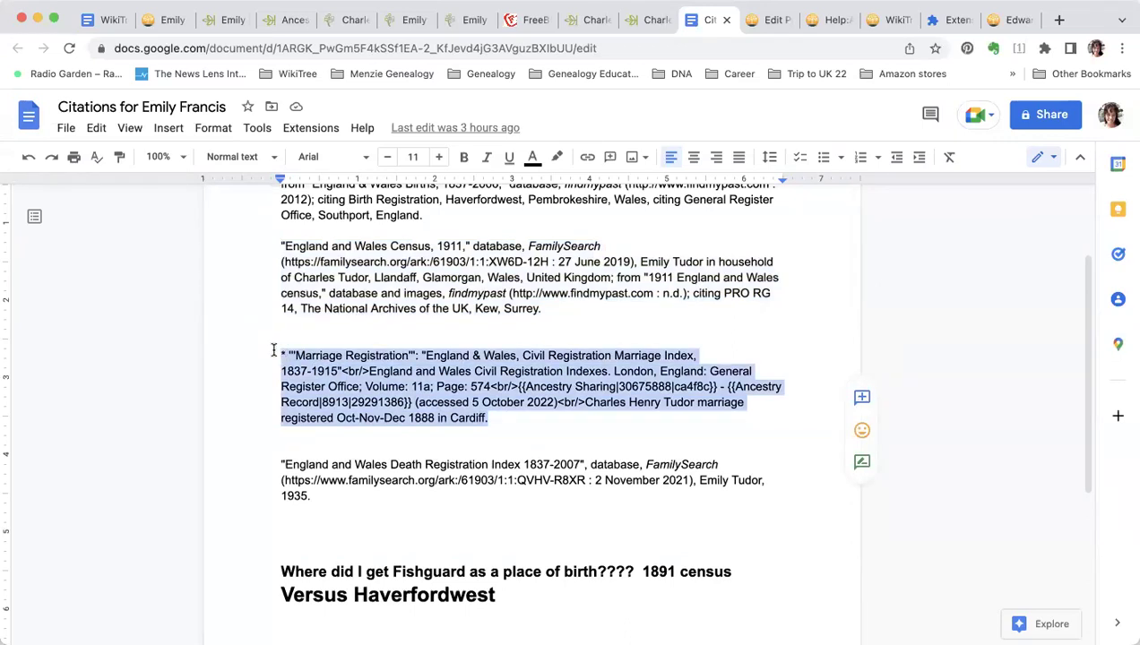
{"action": "left_click", "coordinate": [162, 20]}
Add 'She married' to Emily's biography between the 1864 birth line and 'She passed away about 1935.'
{"action": "scroll", "coordinate": [521, 439], "scroll_direction": "down", "scroll_amount": 2}
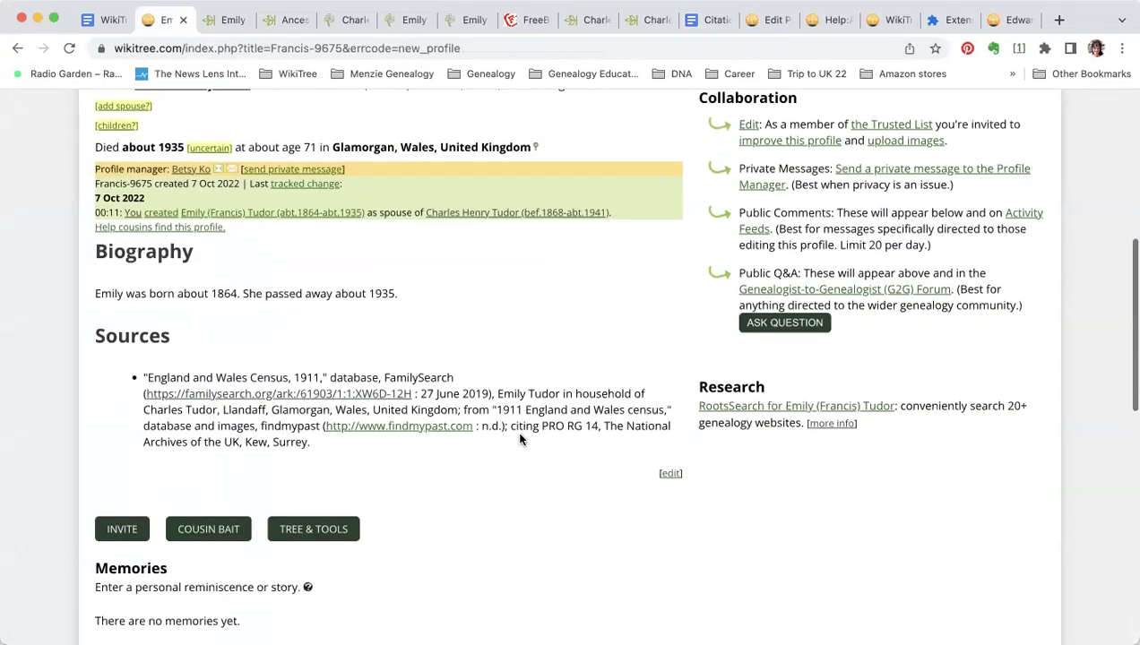
{"action": "left_click", "coordinate": [670, 474]}
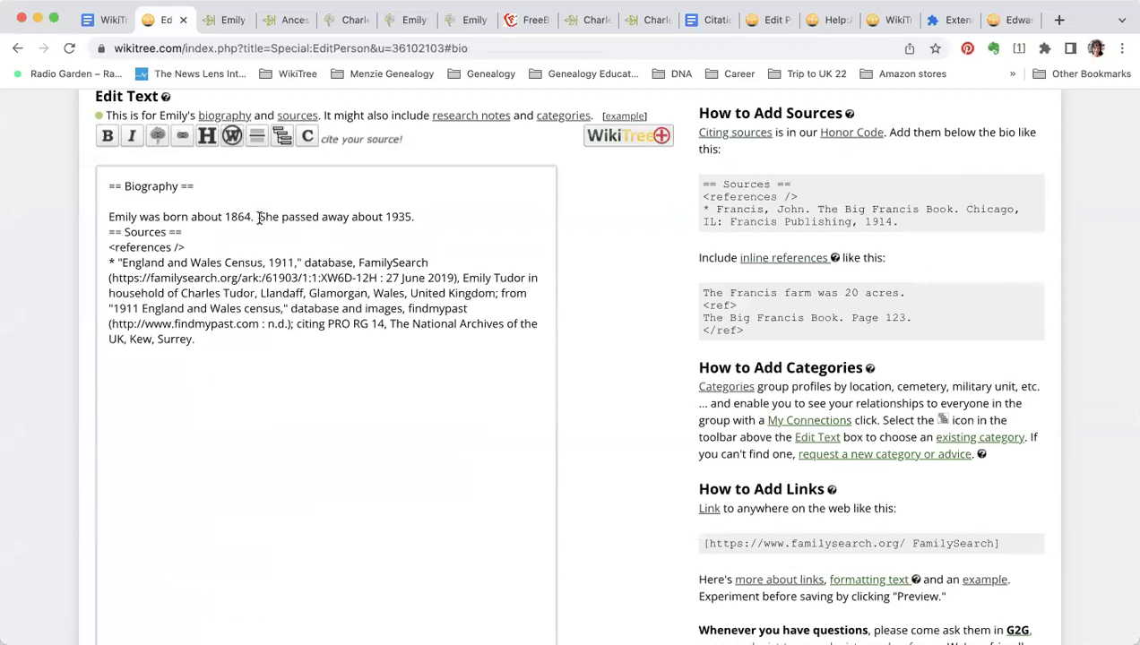
{"action": "left_click", "coordinate": [259, 218]}
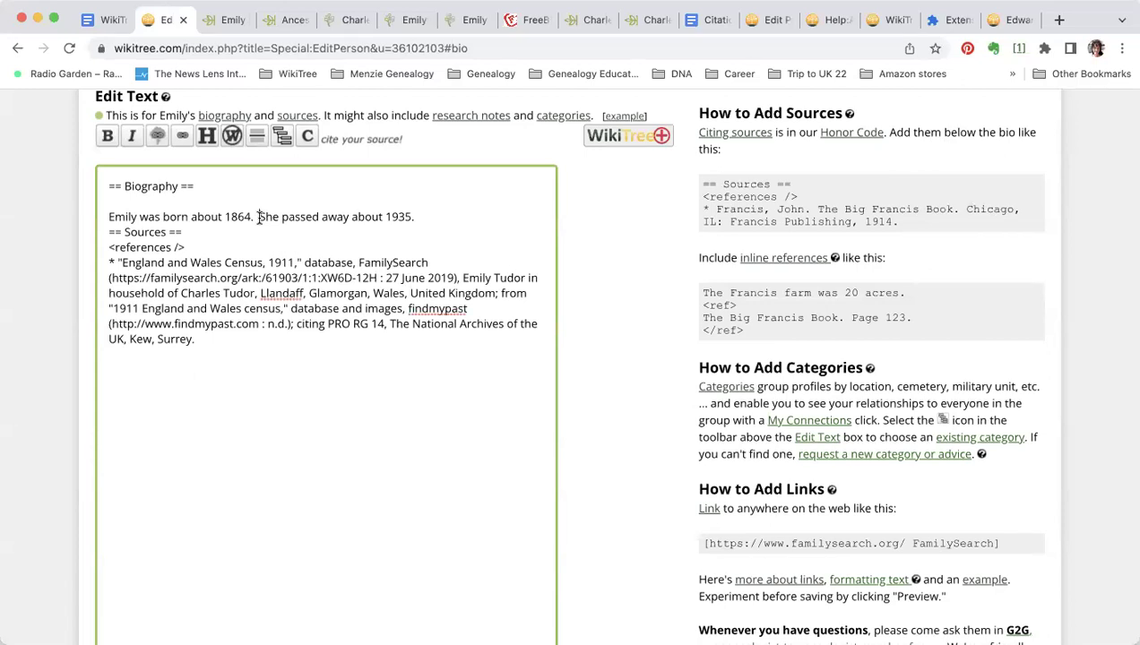
{"action": "type", "text": "She married"}
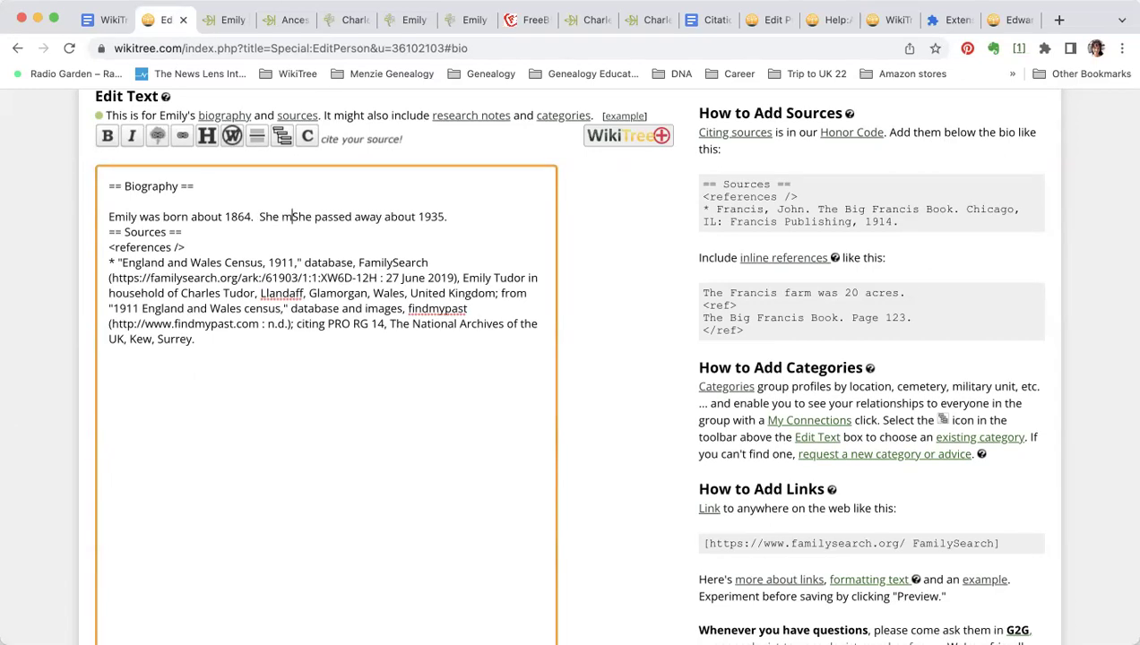
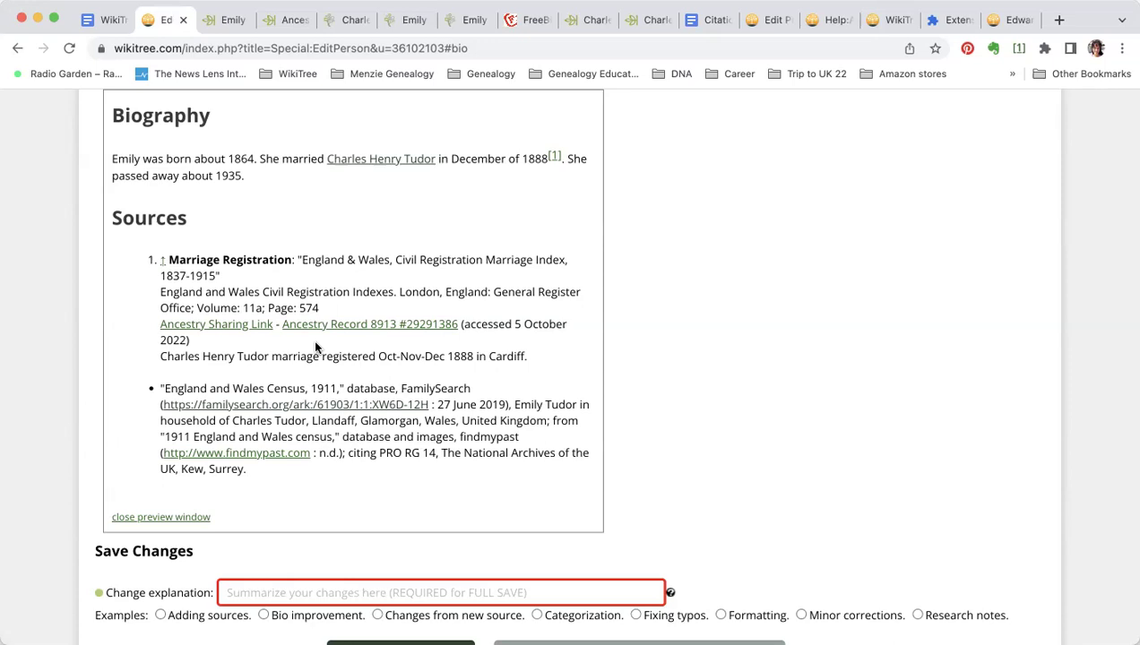
{"action": "left_click", "coordinate": [528, 22]}
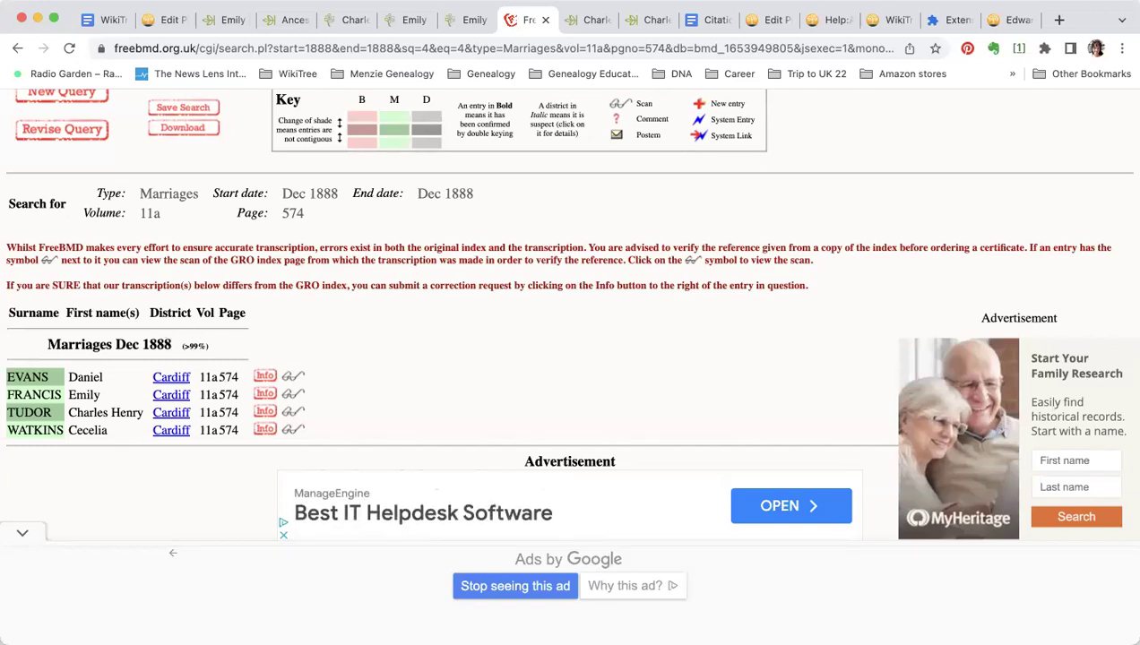
{"action": "left_click", "coordinate": [170, 19]}
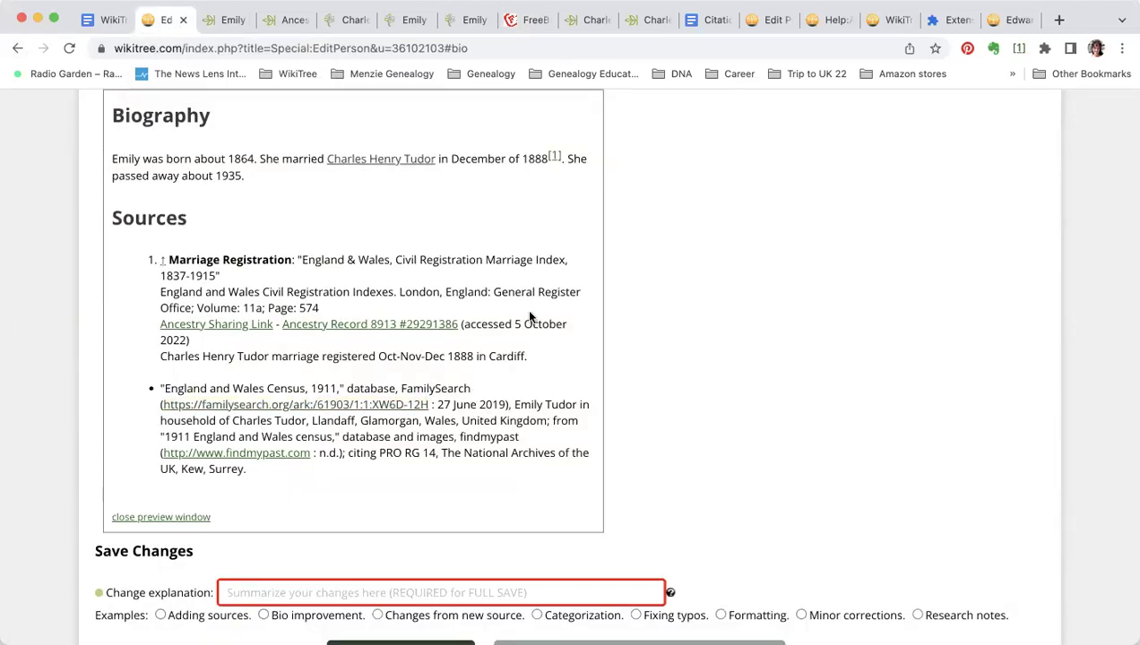
{"action": "double_click", "coordinate": [265, 403]}
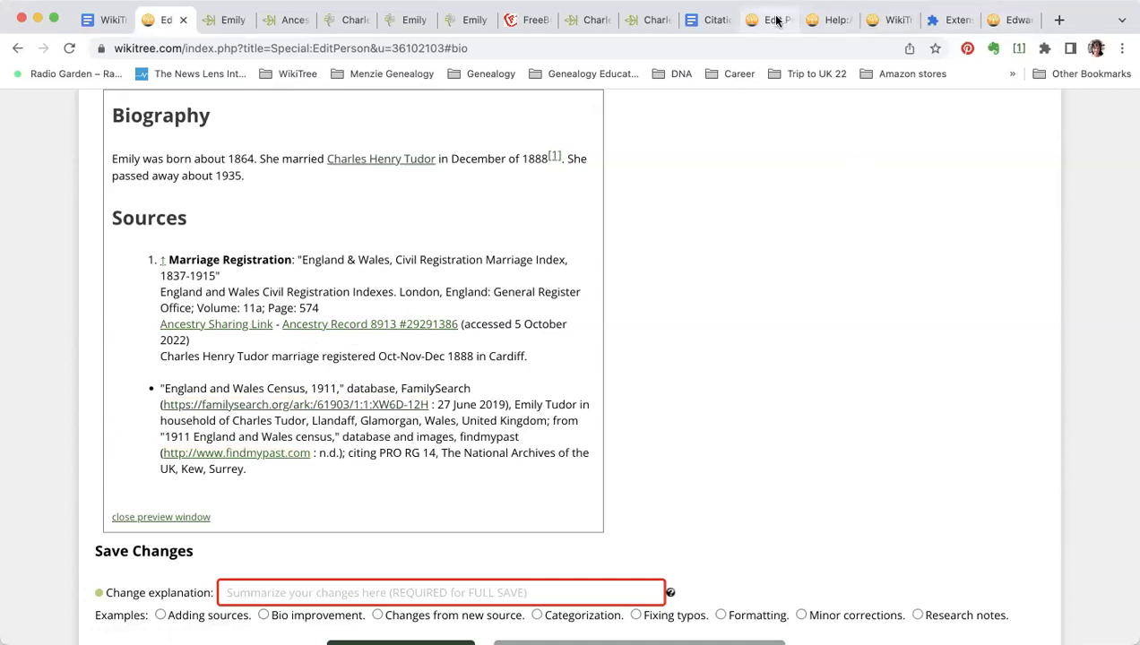
{"action": "left_click", "coordinate": [715, 19]}
{"action": "scroll", "coordinate": [530, 307], "scroll_direction": "up", "scroll_amount": 3}
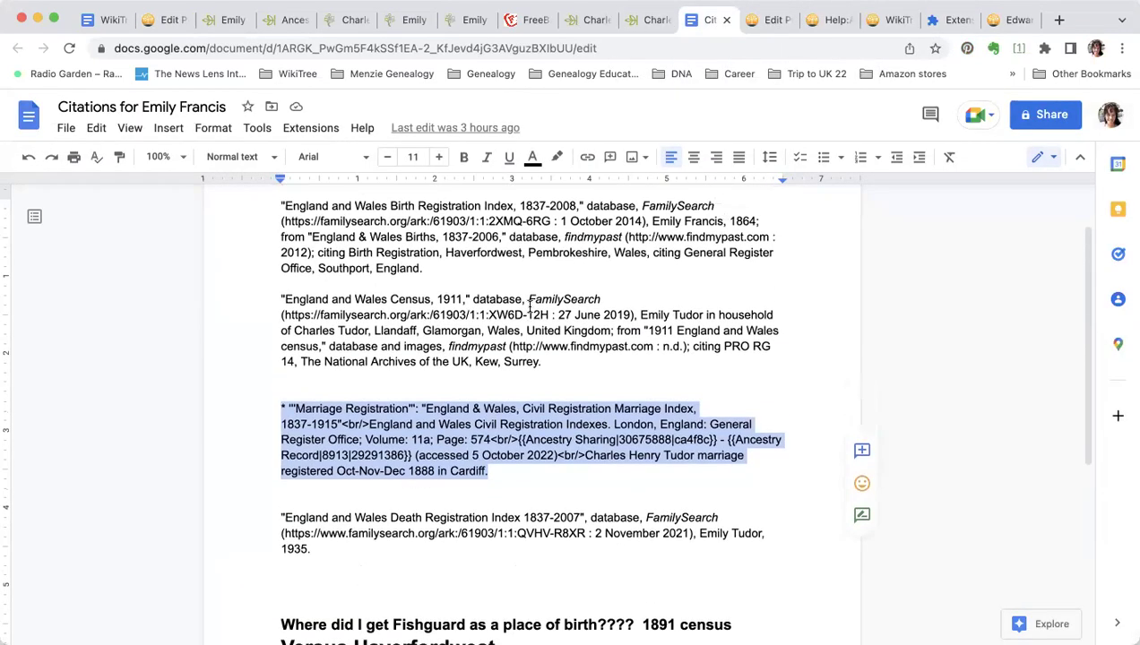
{"action": "left_click_drag", "start_coordinate": [438, 348], "coordinate": [269, 284]}
{"action": "key", "text": "super+c"}
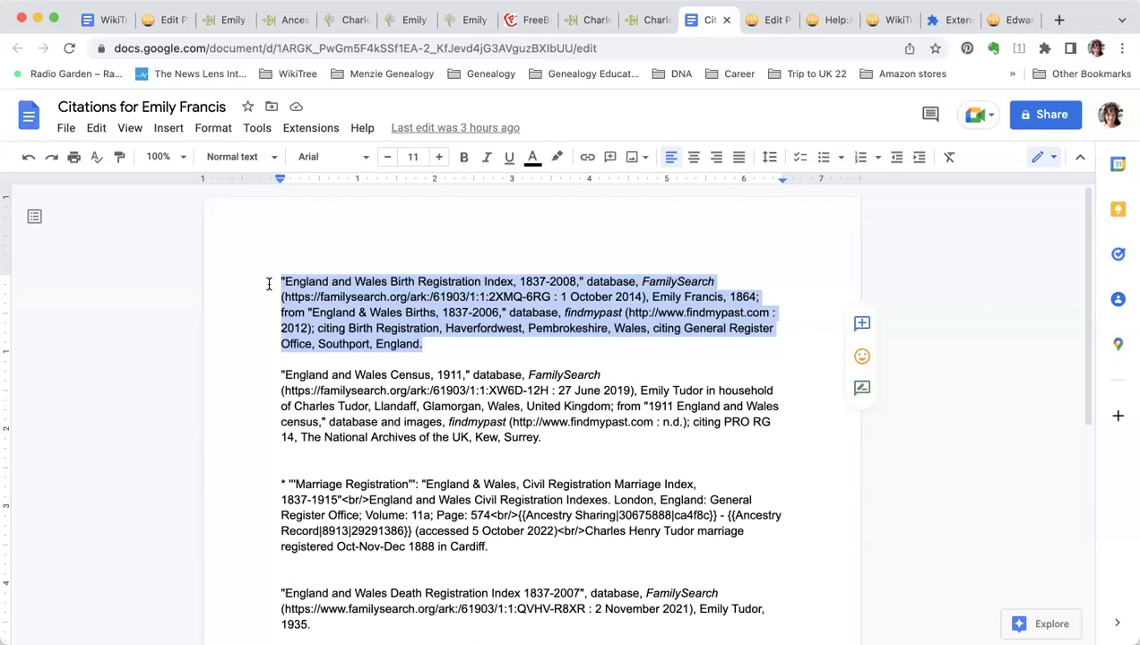
{"action": "left_click", "coordinate": [166, 20]}
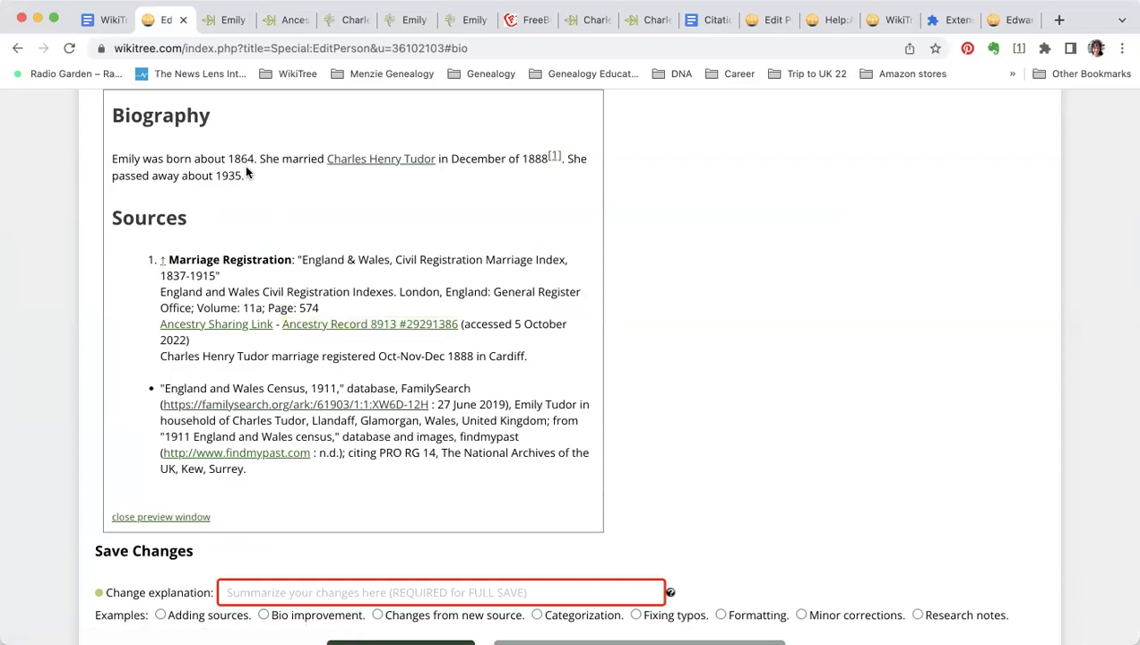
{"action": "scroll", "coordinate": [429, 230], "scroll_direction": "up", "scroll_amount": 3}
Add 'in Fishguard, Pembrokeshire' after 1864 with the pasted birth registration citation as reference, then preview
{"action": "left_click", "coordinate": [429, 231]}
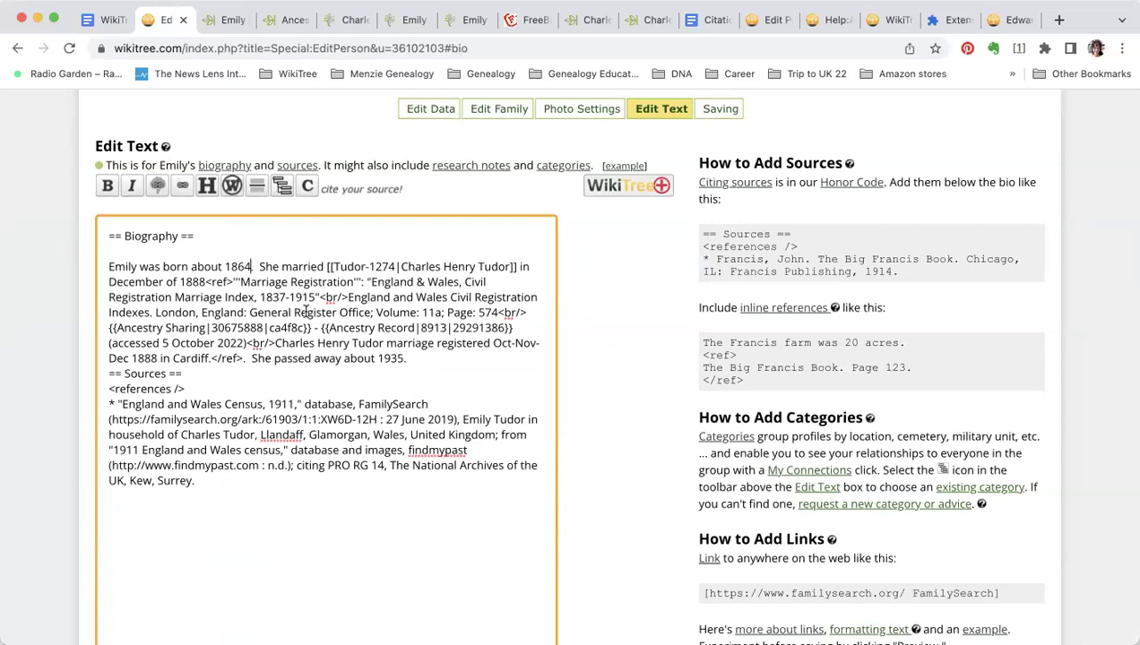
{"action": "type", "text": "in F"}
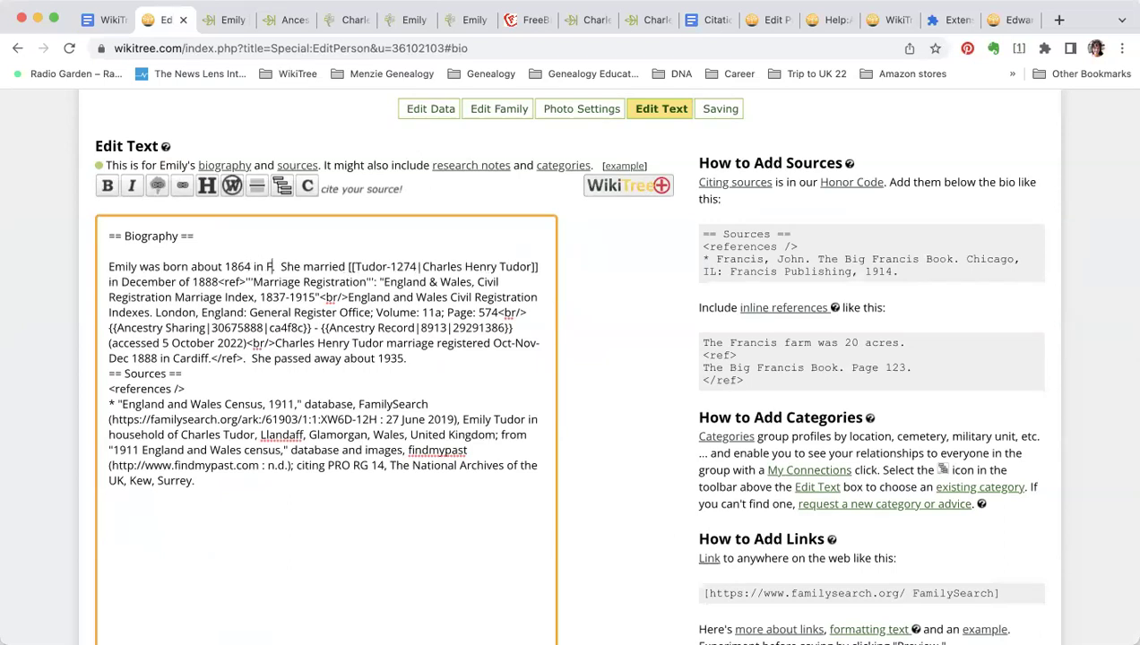
{"action": "type", "text": "ishguar"}
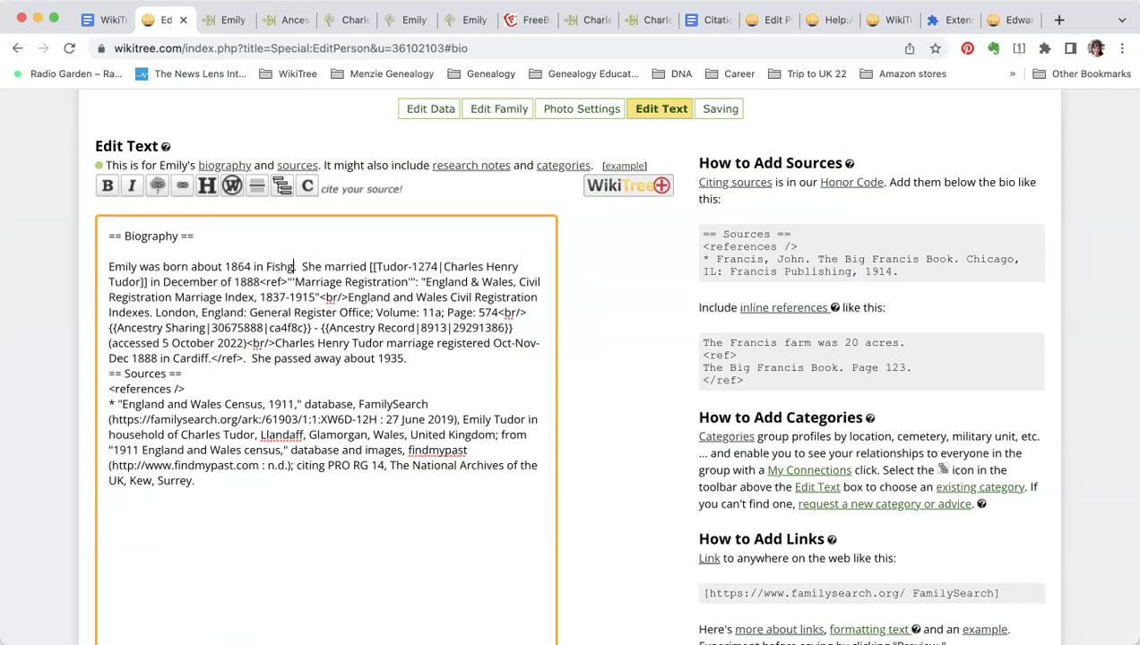
{"action": "type", "text": "d, Pembro"}
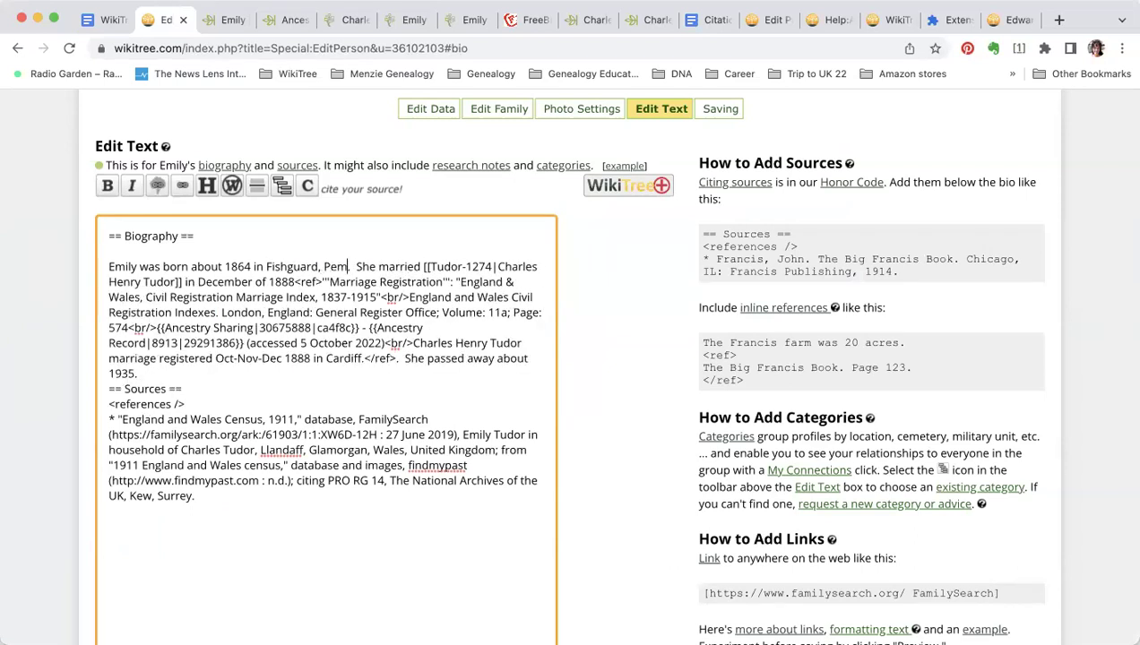
{"action": "type", "text": "keshire."}
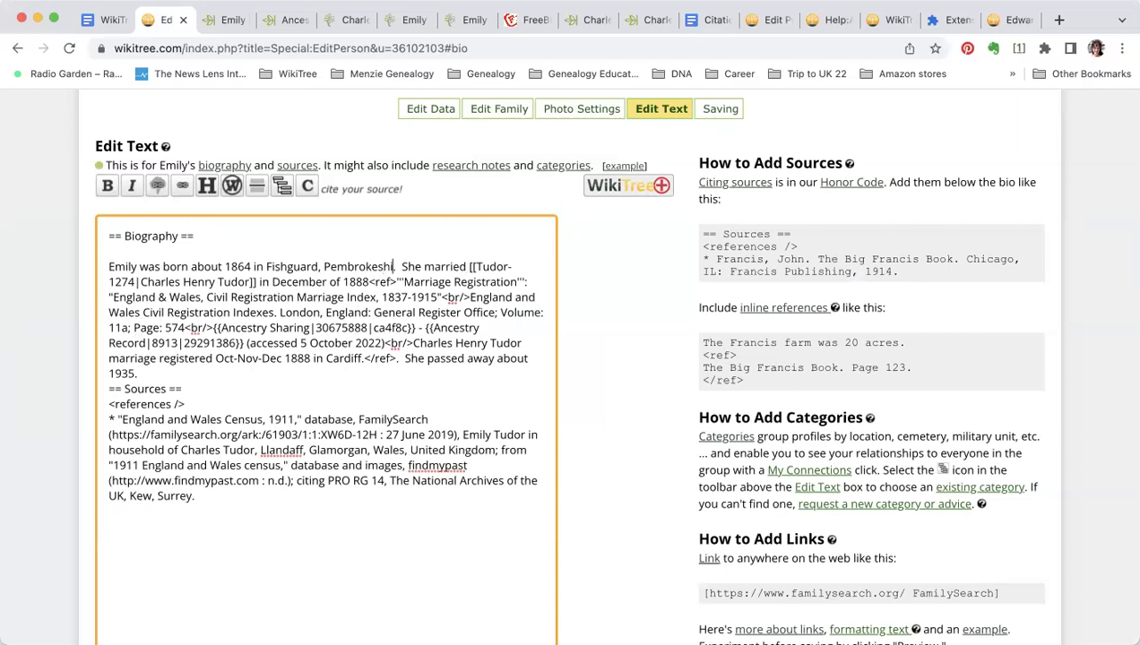
{"action": "left_click", "coordinate": [308, 186]}
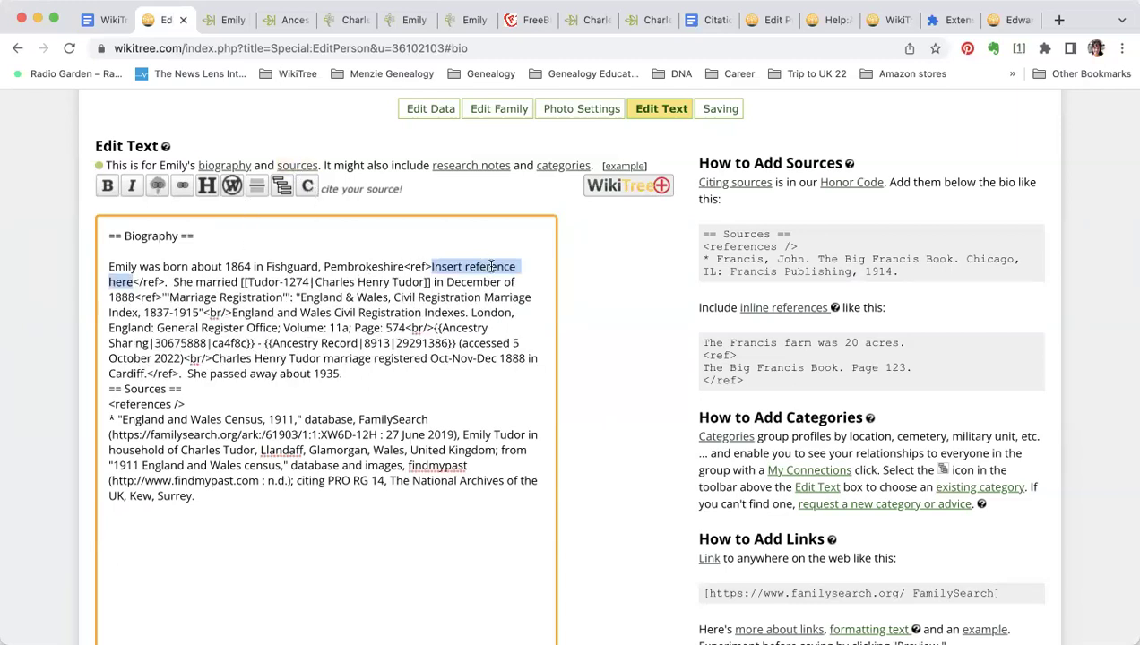
{"action": "key", "text": "super+v"}
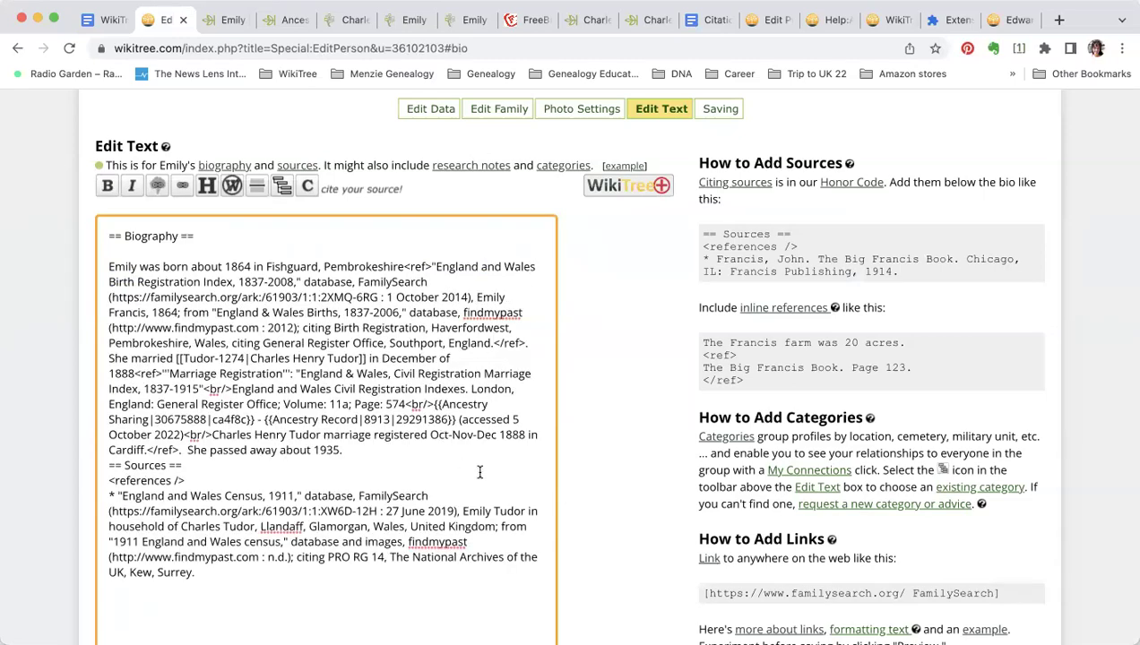
{"action": "scroll", "coordinate": [479, 466], "scroll_direction": "down", "scroll_amount": 2}
{"action": "scroll", "coordinate": [479, 467], "scroll_direction": "down", "scroll_amount": 8}
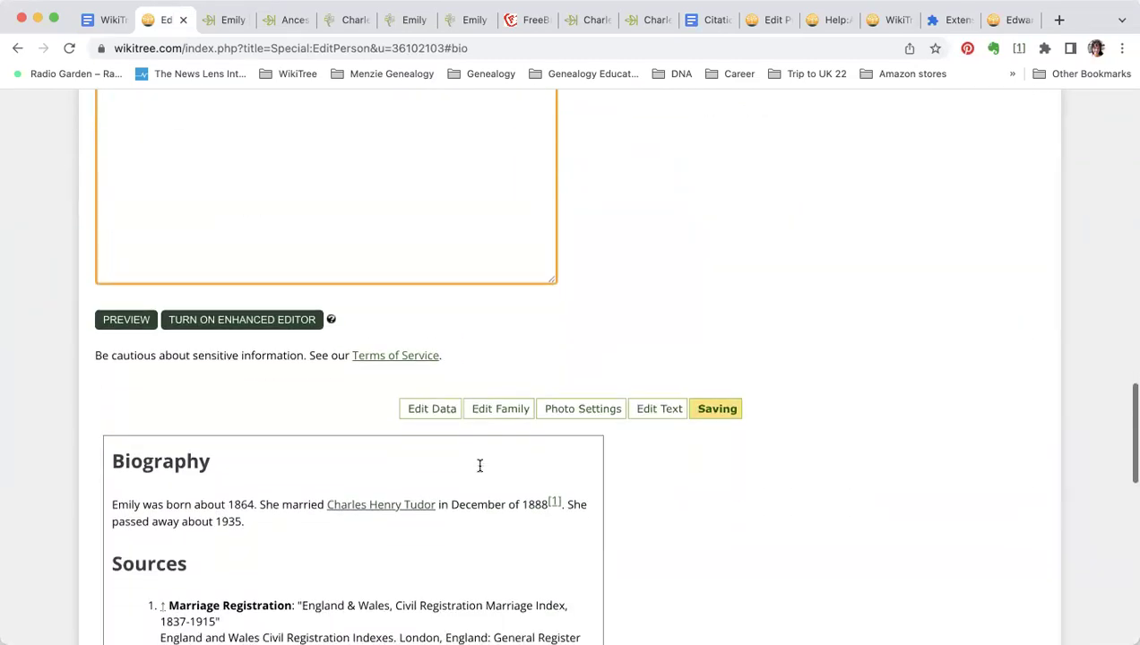
{"action": "left_click", "coordinate": [132, 309]}
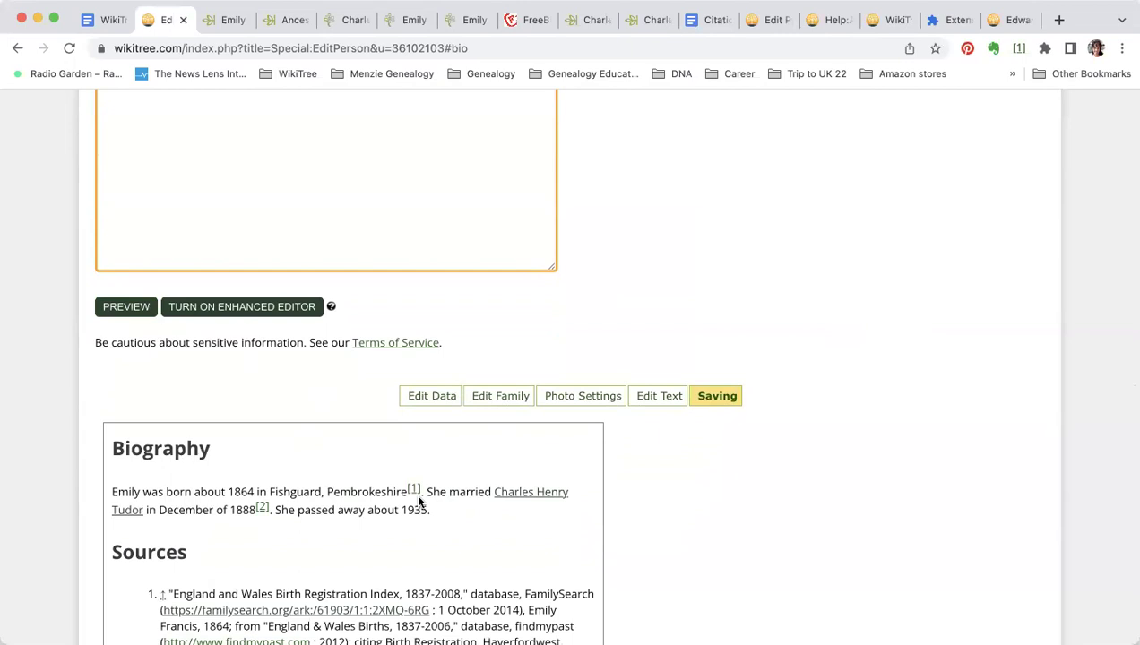
{"action": "scroll", "coordinate": [418, 500], "scroll_direction": "down", "scroll_amount": 3}
{"action": "scroll", "coordinate": [418, 500], "scroll_direction": "down", "scroll_amount": 2}
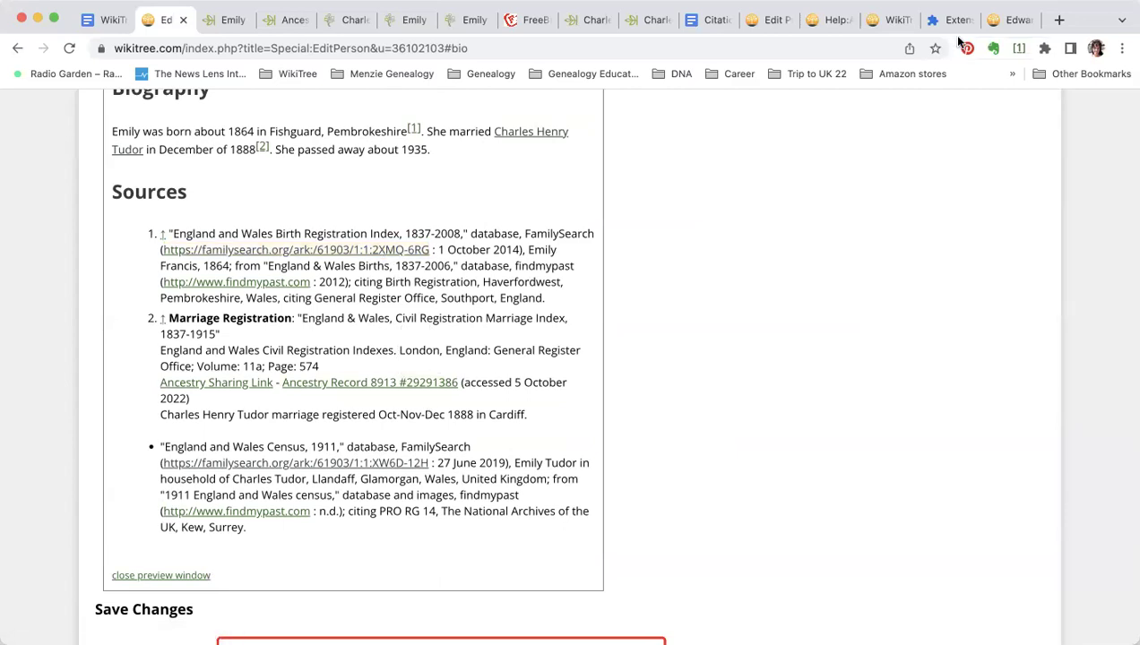
{"action": "left_click", "coordinate": [705, 21]}
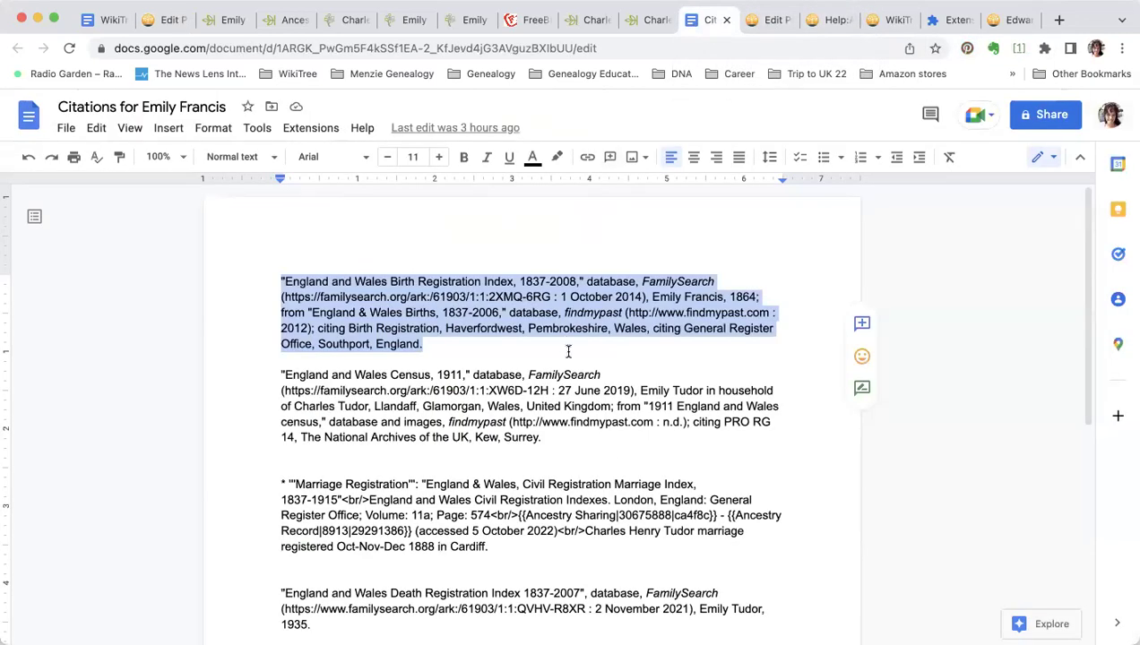
{"action": "scroll", "coordinate": [565, 341], "scroll_direction": "down", "scroll_amount": 5}
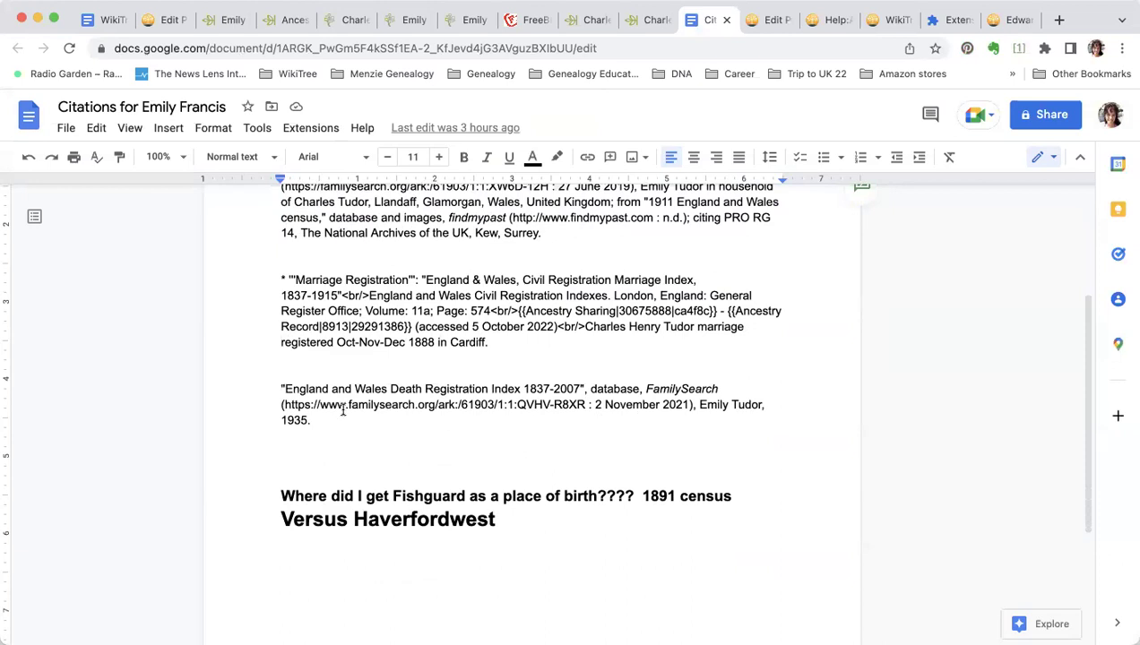
{"action": "left_click_drag", "start_coordinate": [311, 420], "coordinate": [270, 385]}
{"action": "key", "text": "super+c"}
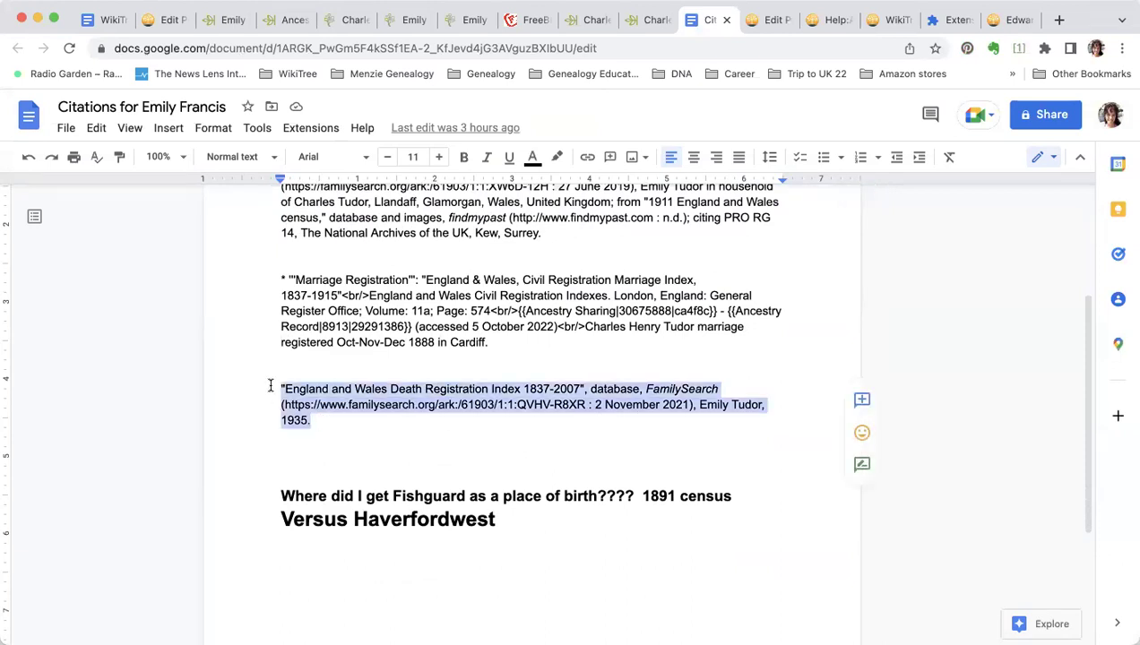
{"action": "left_click", "coordinate": [169, 20]}
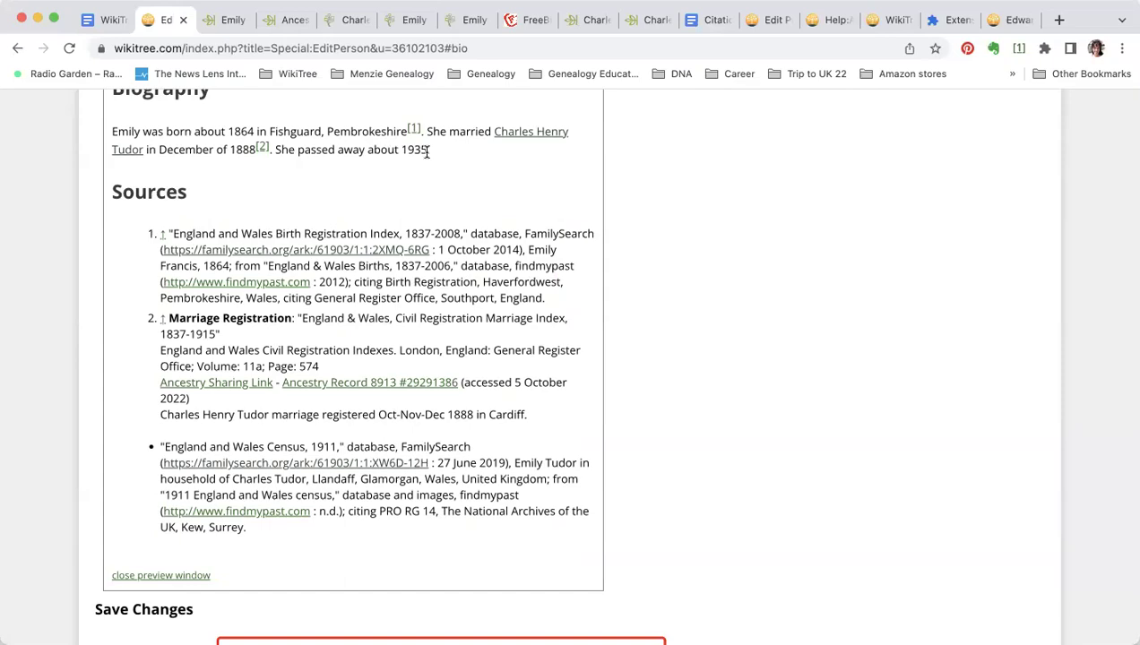
Add 'in Glamorgan' after 1935 with the death registration citation pasted as an inline reference
{"action": "scroll", "coordinate": [426, 152], "scroll_direction": "down", "scroll_amount": 10}
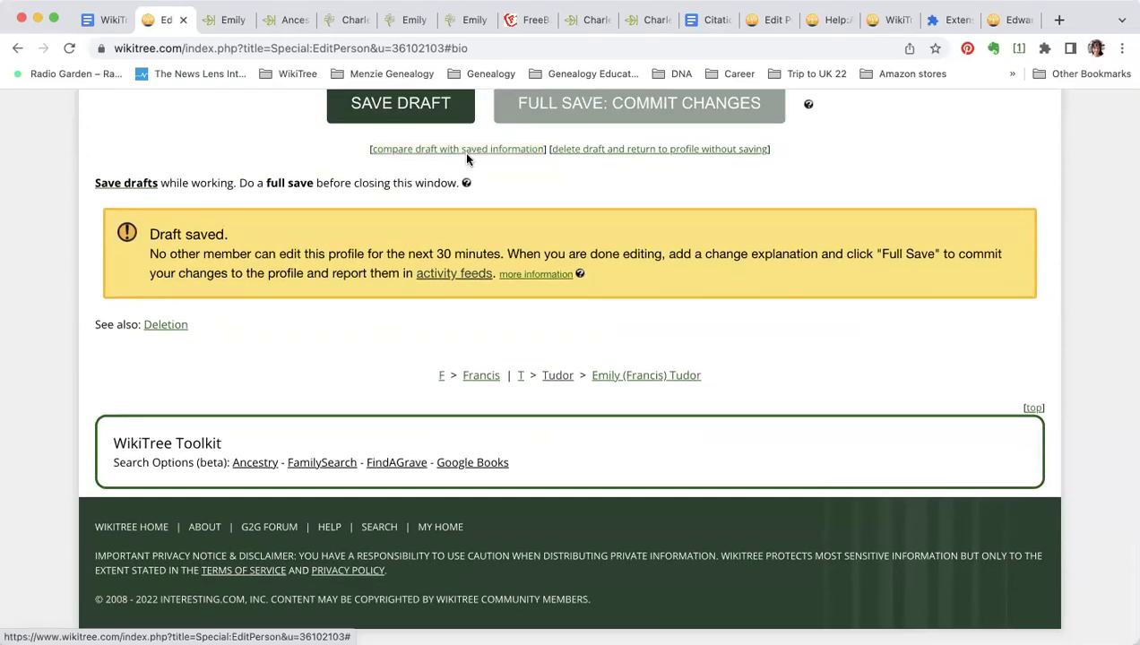
{"action": "scroll", "coordinate": [463, 151], "scroll_direction": "up", "scroll_amount": 15}
{"action": "scroll", "coordinate": [467, 155], "scroll_direction": "up", "scroll_amount": 5}
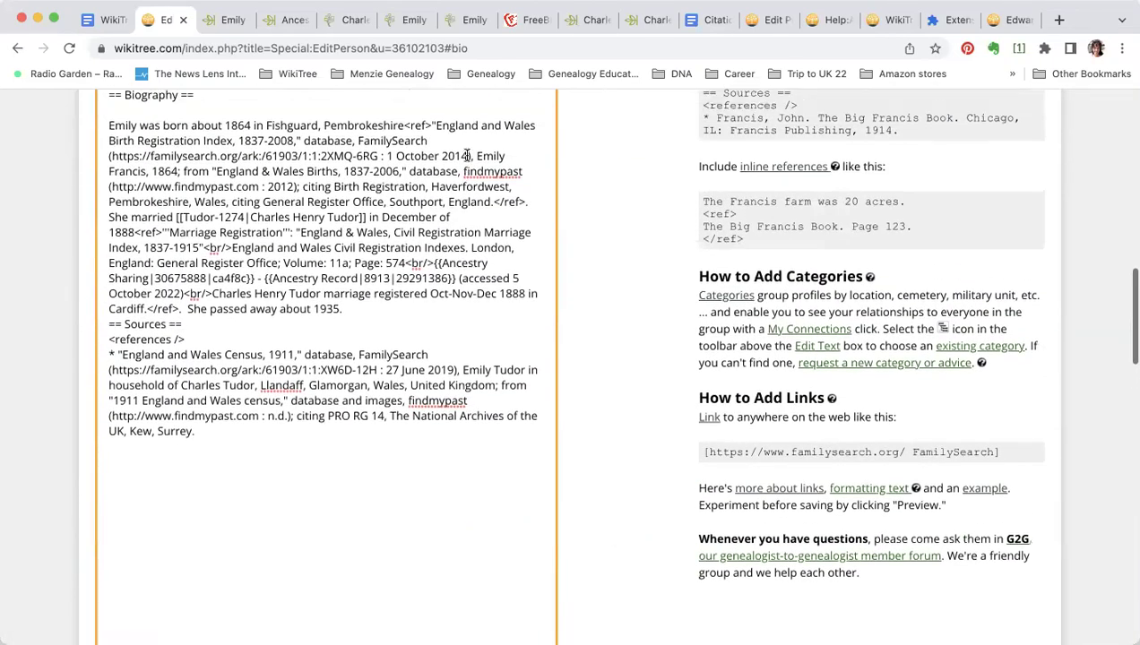
{"action": "left_click", "coordinate": [340, 309]}
{"action": "type", "text": "in Glamorgan"}
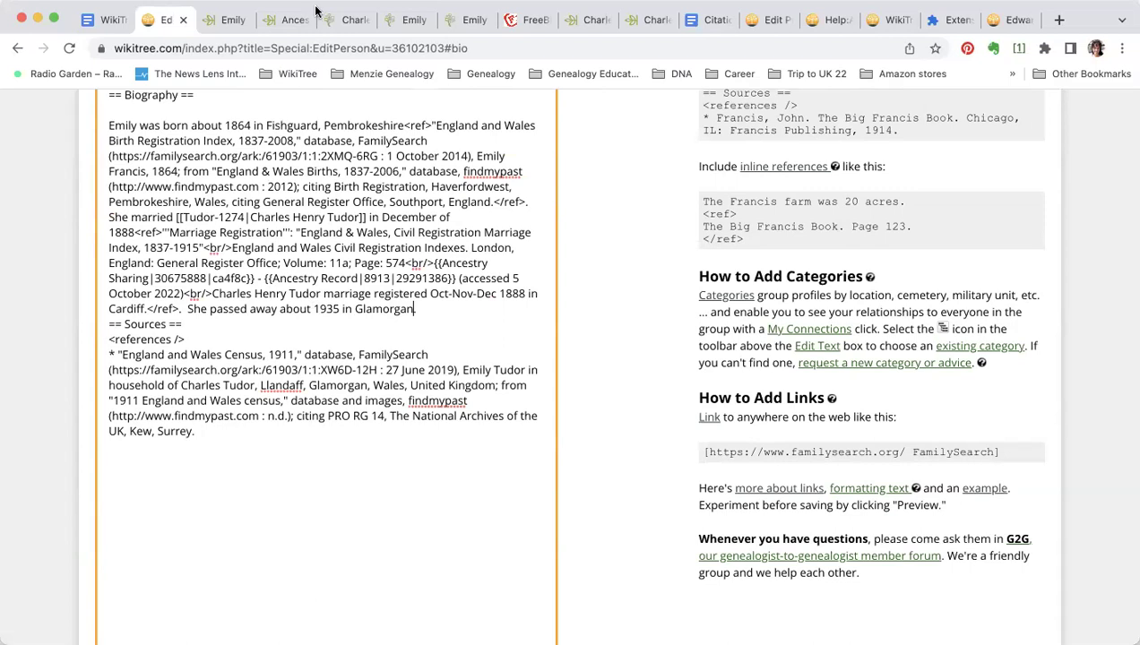
{"action": "scroll", "coordinate": [309, 143], "scroll_direction": "up", "scroll_amount": 2}
{"action": "left_click", "coordinate": [309, 143]}
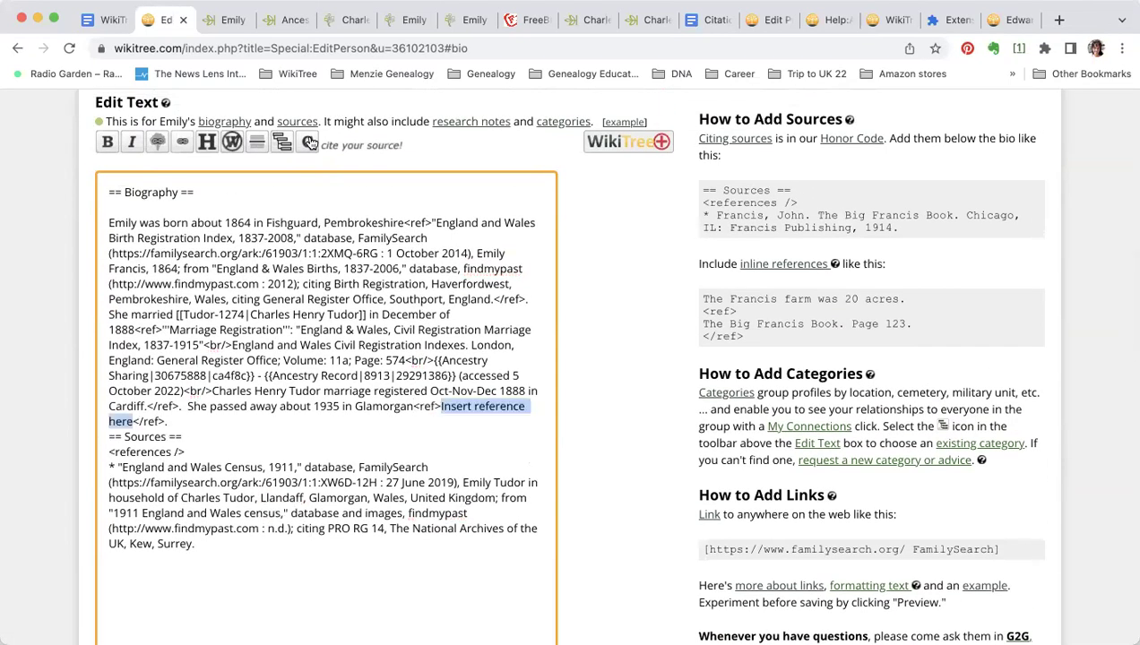
{"action": "key", "text": "super+v"}
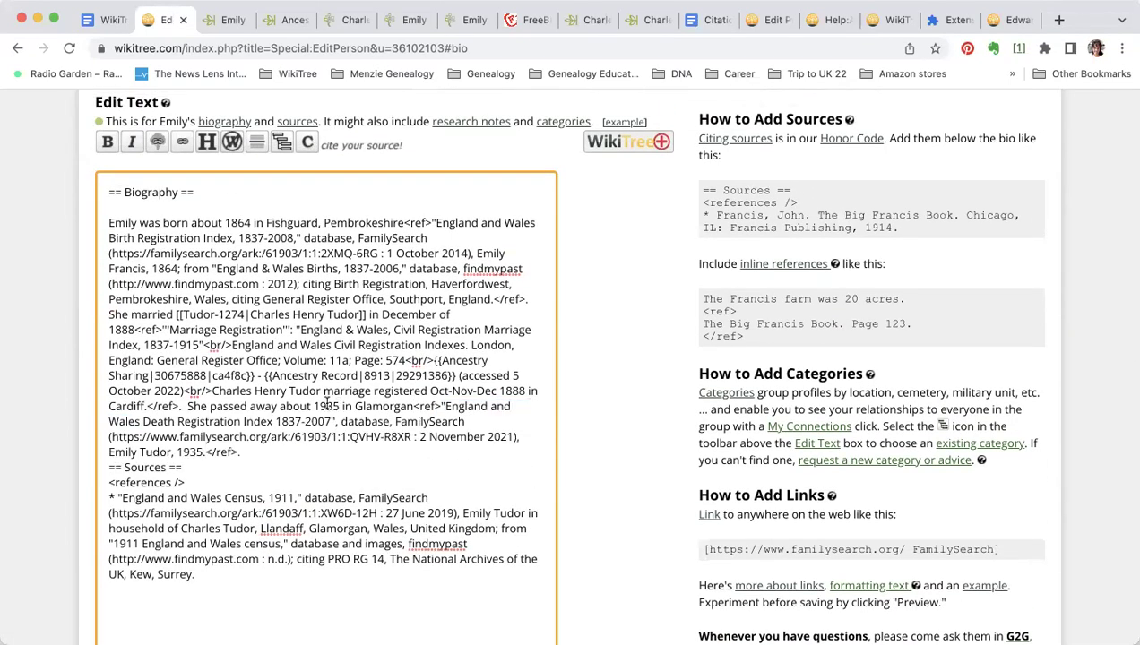
Preview the biography showing the death in Glamorgan as source 3
{"action": "scroll", "coordinate": [327, 403], "scroll_direction": "down", "scroll_amount": 5}
{"action": "scroll", "coordinate": [327, 404], "scroll_direction": "down", "scroll_amount": 5}
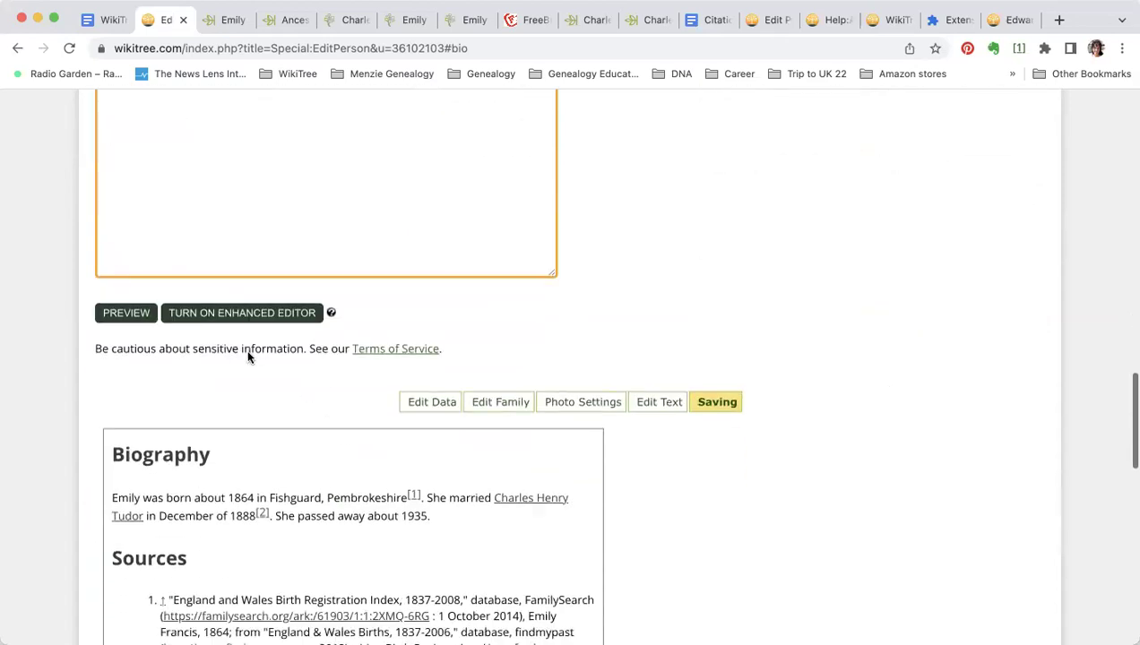
{"action": "left_click", "coordinate": [112, 313]}
{"action": "scroll", "coordinate": [367, 457], "scroll_direction": "down", "scroll_amount": 5}
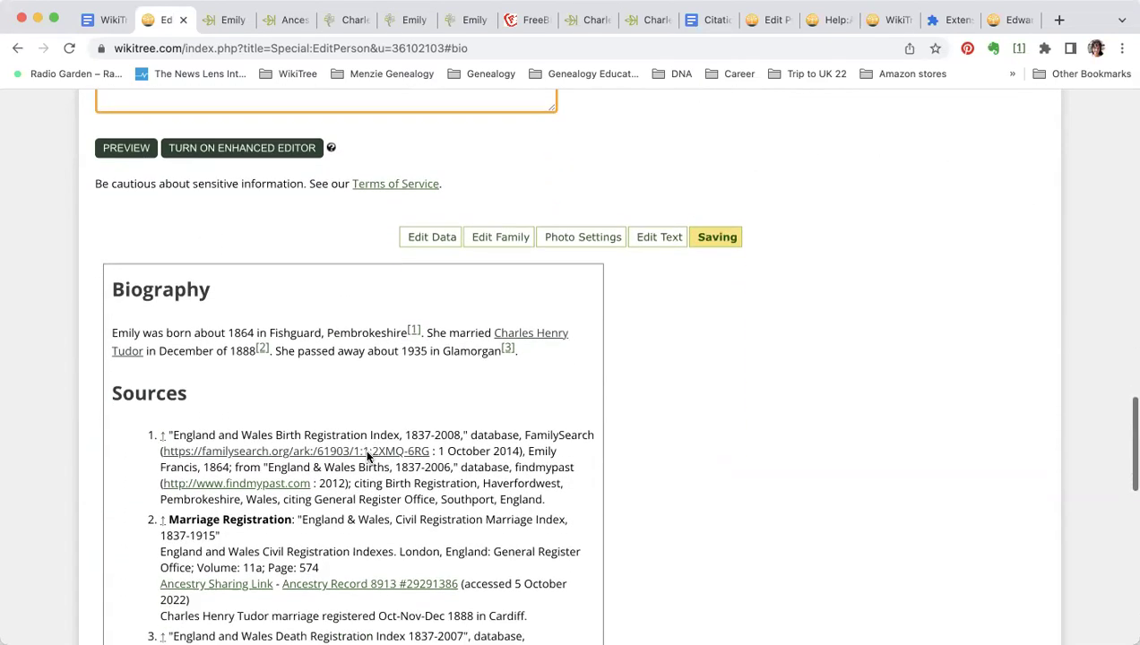
{"action": "scroll", "coordinate": [367, 451], "scroll_direction": "down", "scroll_amount": 2}
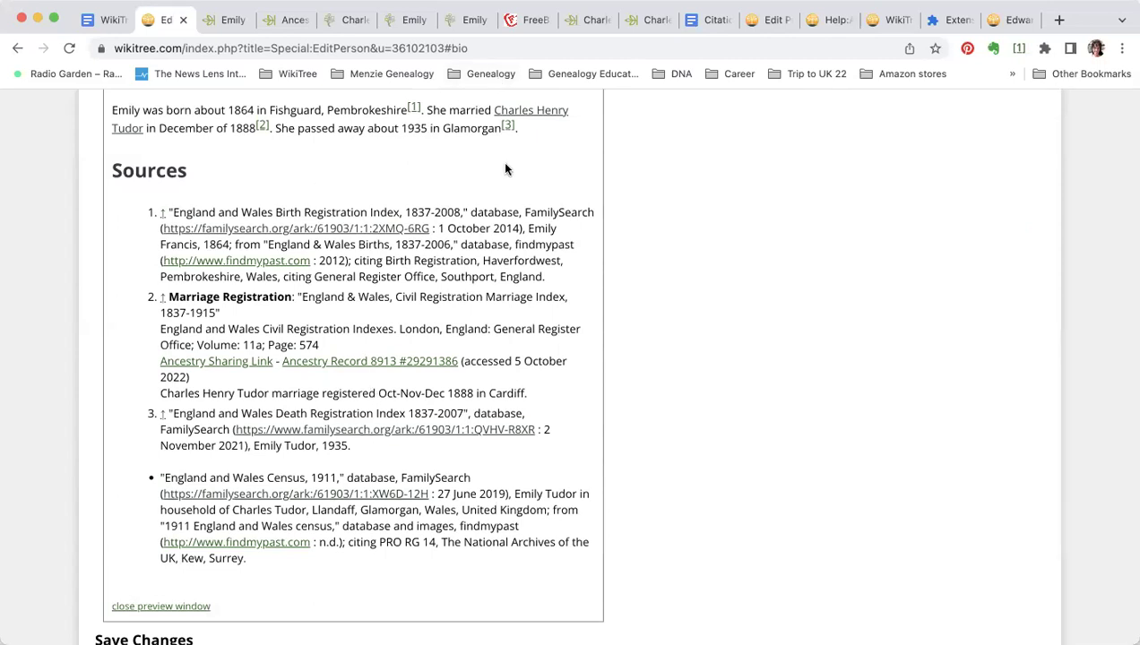
{"action": "scroll", "coordinate": [505, 168], "scroll_direction": "up", "scroll_amount": 2}
{"action": "scroll", "coordinate": [505, 168], "scroll_direction": "up", "scroll_amount": 2}
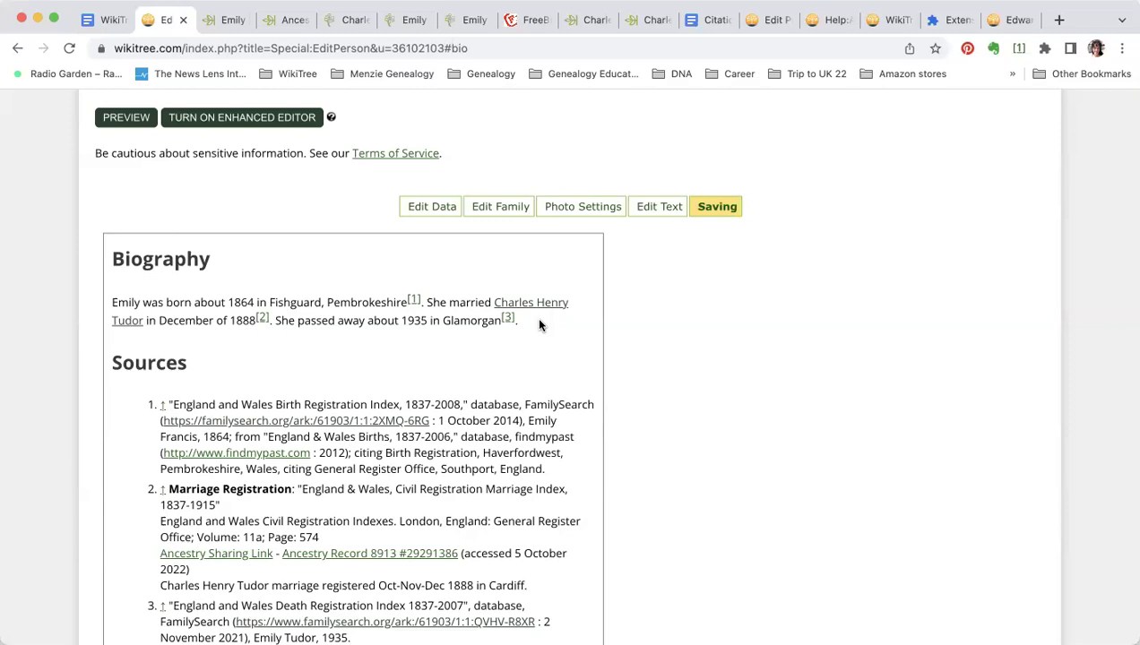
{"action": "scroll", "coordinate": [538, 325], "scroll_direction": "down", "scroll_amount": 2}
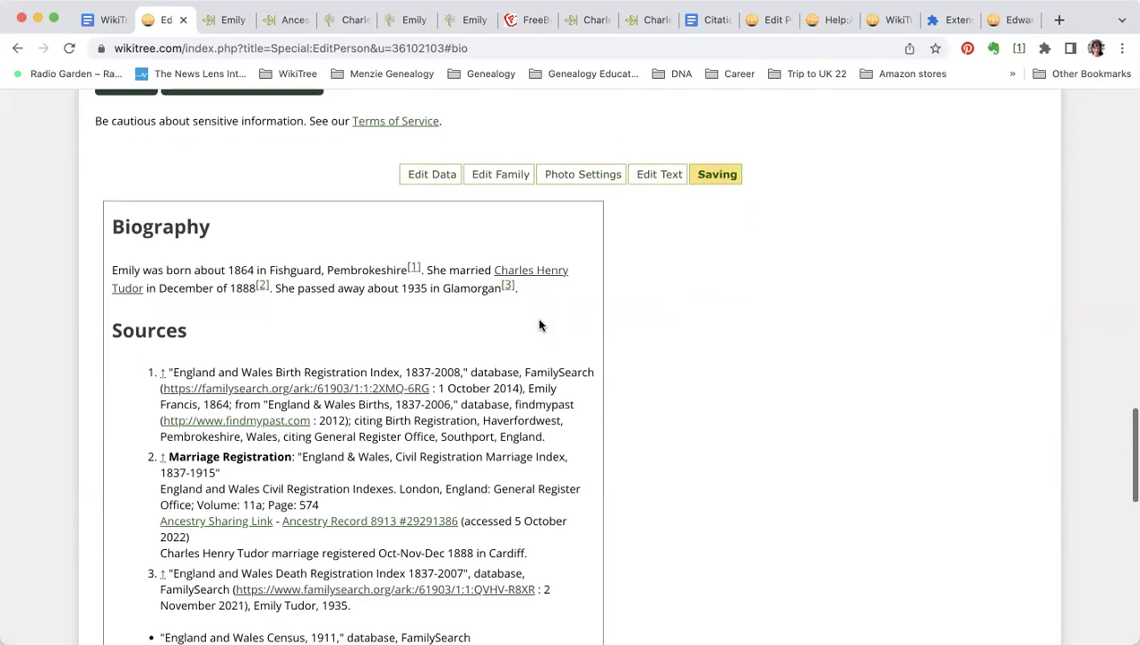
{"action": "scroll", "coordinate": [538, 324], "scroll_direction": "down", "scroll_amount": 3}
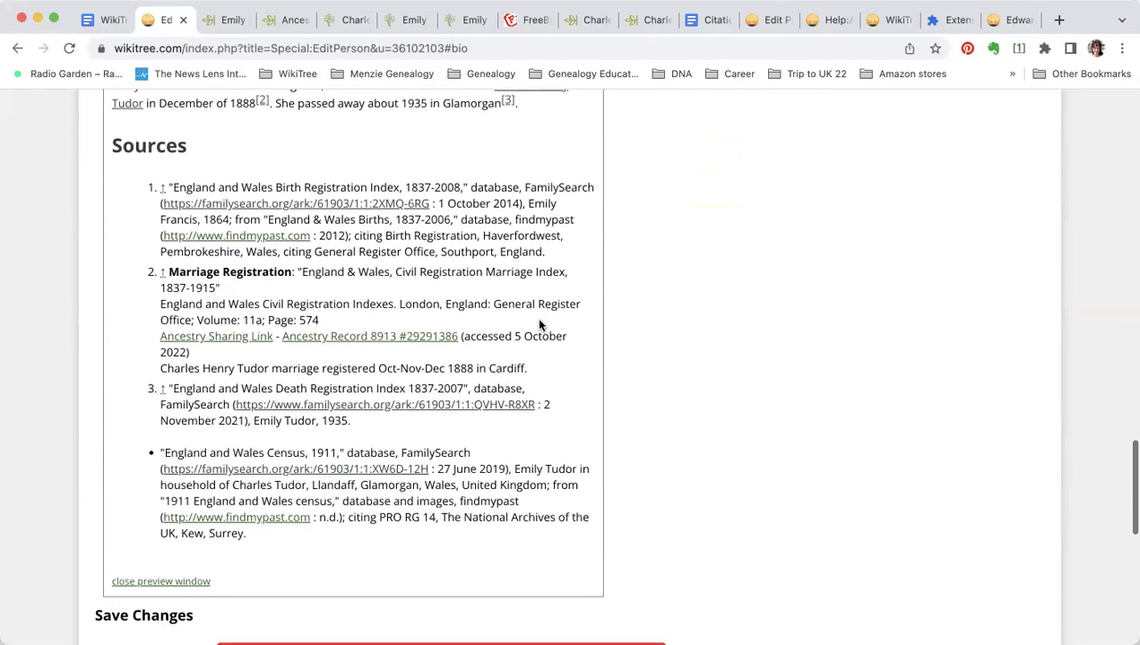
{"action": "scroll", "coordinate": [539, 324], "scroll_direction": "down", "scroll_amount": 2}
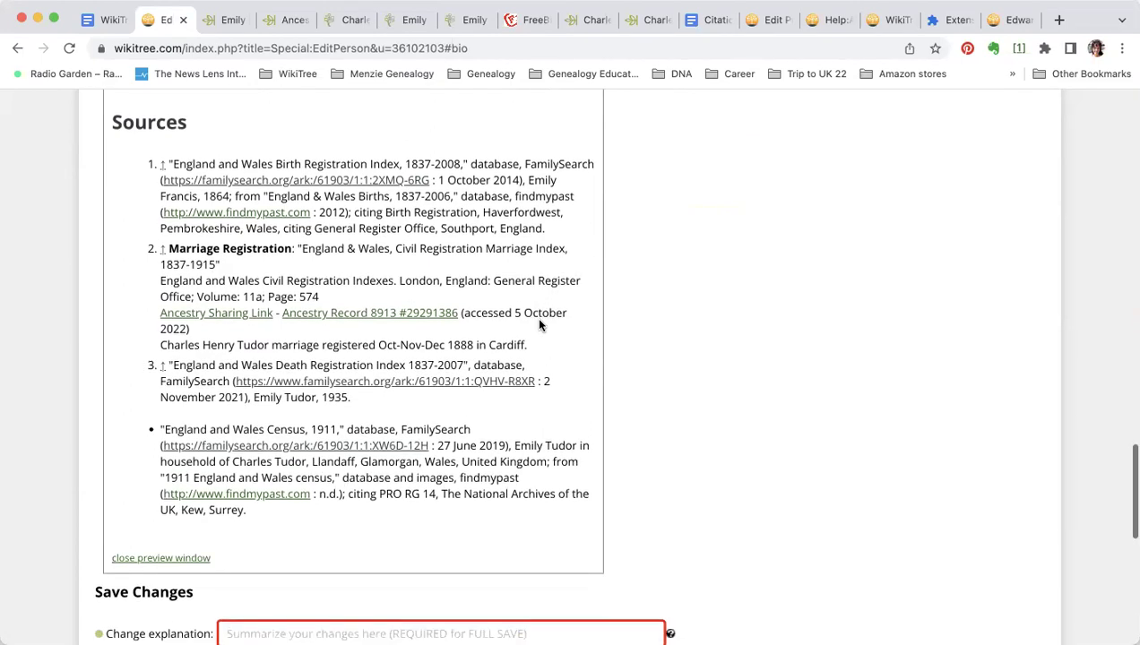
{"action": "scroll", "coordinate": [217, 338], "scroll_direction": "up", "scroll_amount": 1}
{"action": "scroll", "coordinate": [217, 338], "scroll_direction": "up", "scroll_amount": 20}
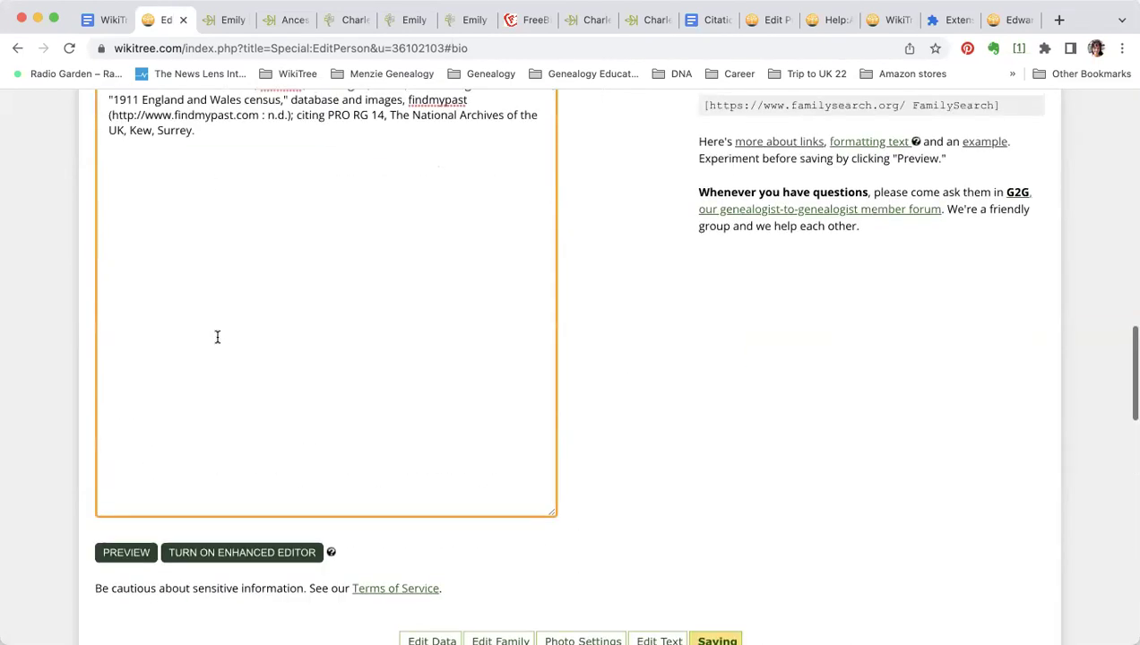
{"action": "scroll", "coordinate": [217, 338], "scroll_direction": "up", "scroll_amount": 3}
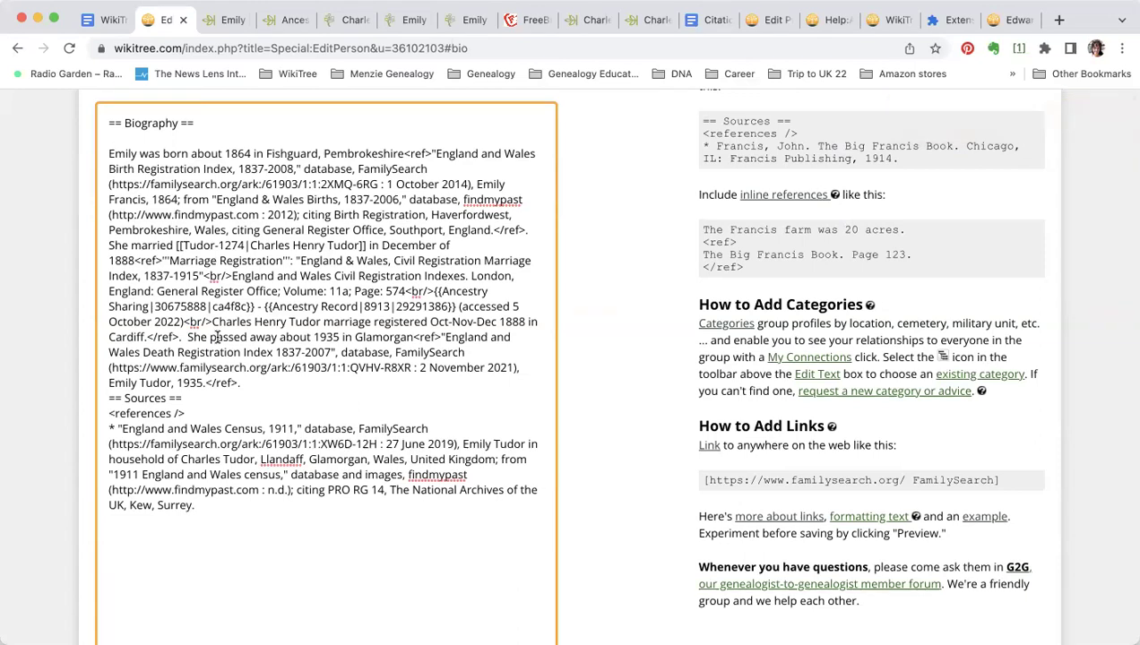
{"action": "left_click", "coordinate": [106, 428]}
Add a ==Research Notes== heading with the Fishguard versus Haverfordwest birthplace note, signed ~~~~
{"action": "key", "text": "Return"}
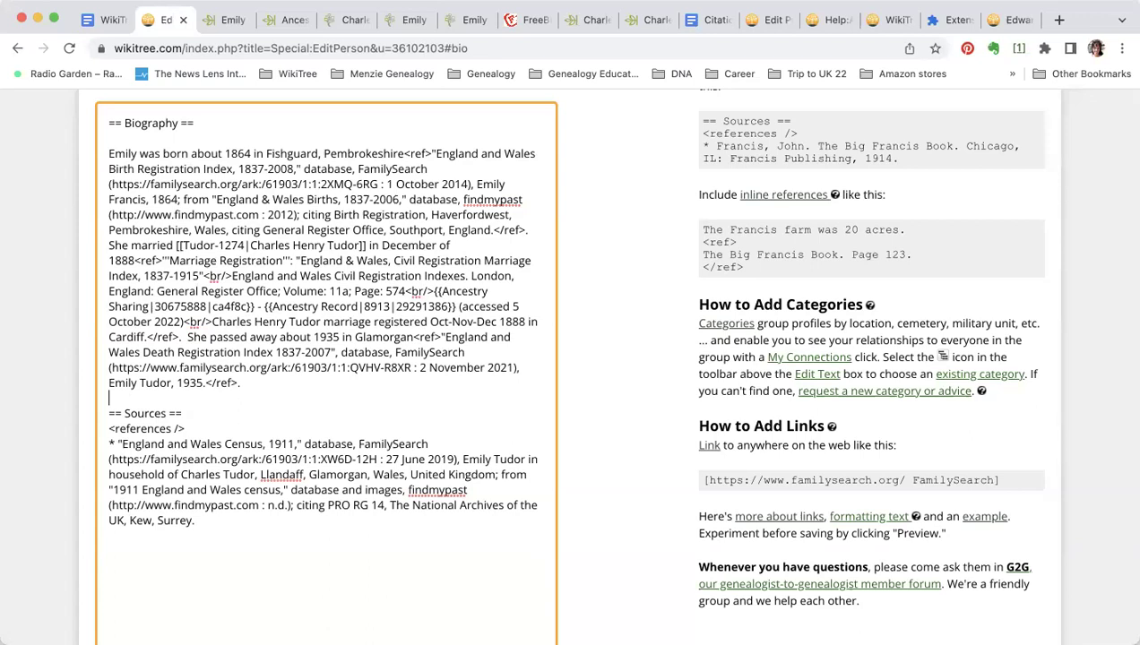
{"action": "type", "text": "==Research Notes=="}
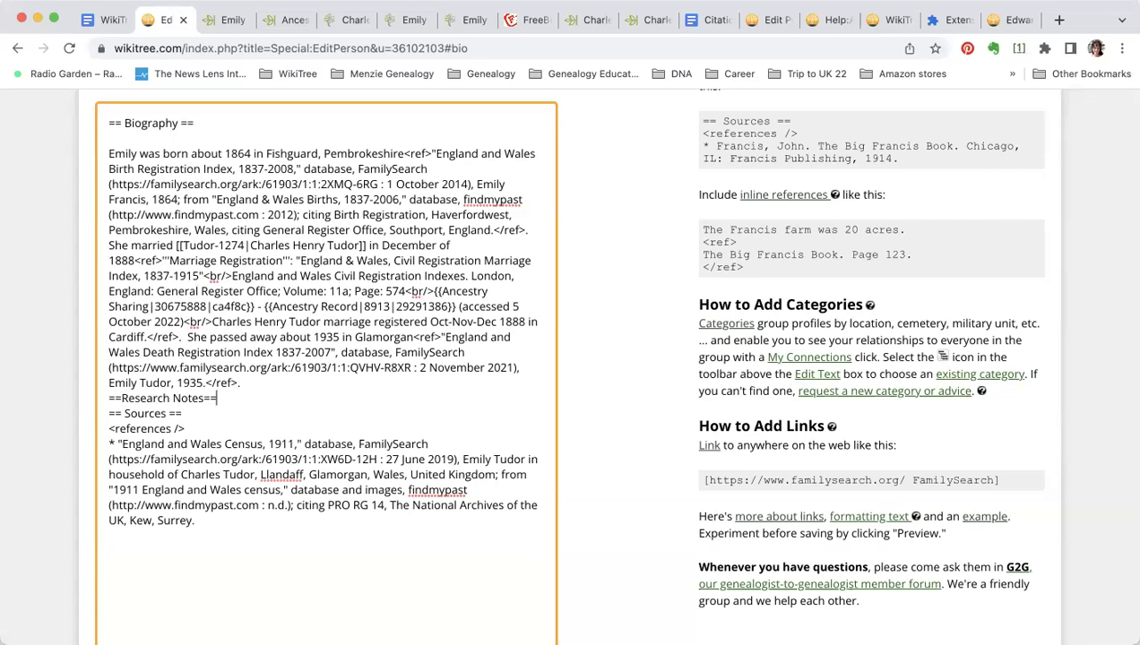
{"action": "key", "text": "Return"}
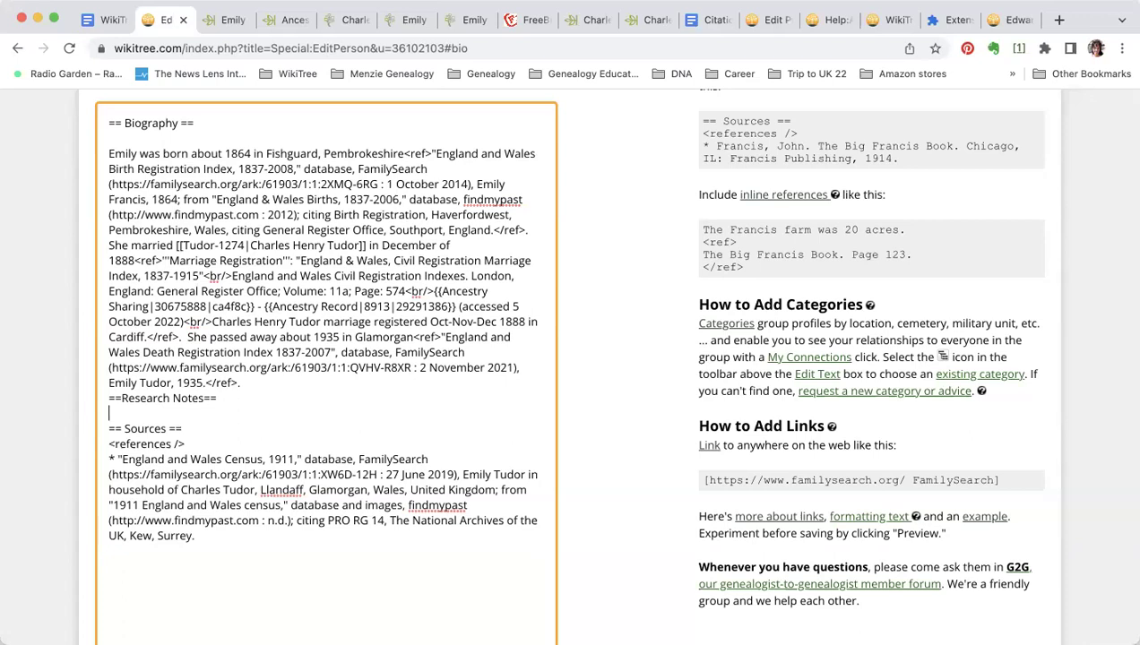
{"action": "type", "text": "Emily's birthpla"}
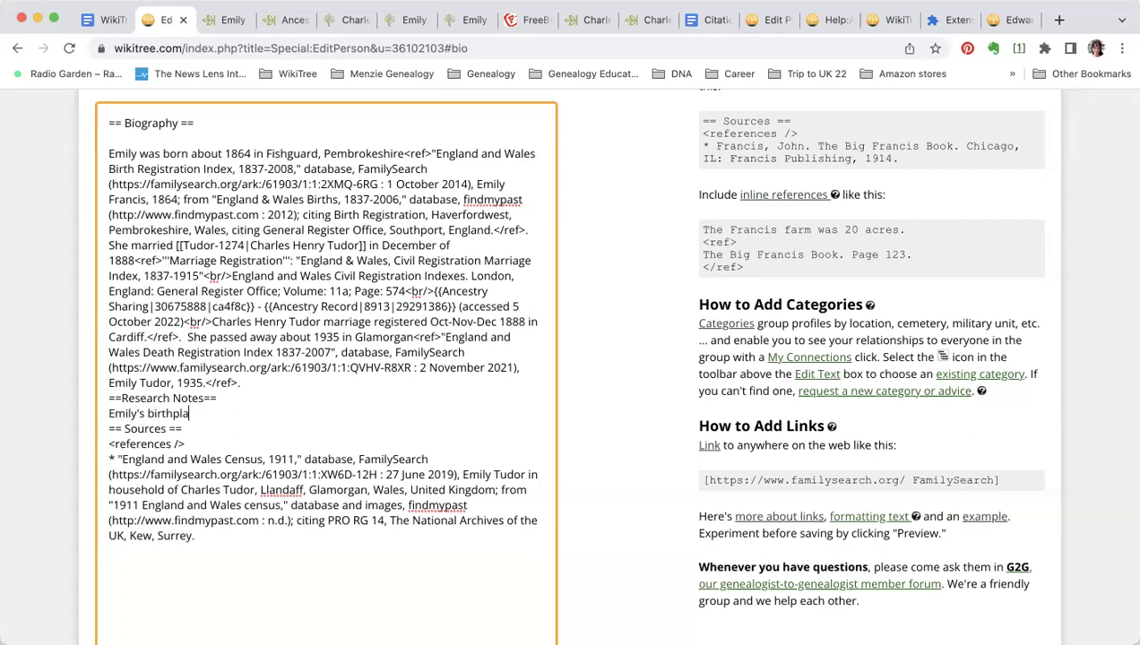
{"action": "type", "text": "ce in the 1901 cens"}
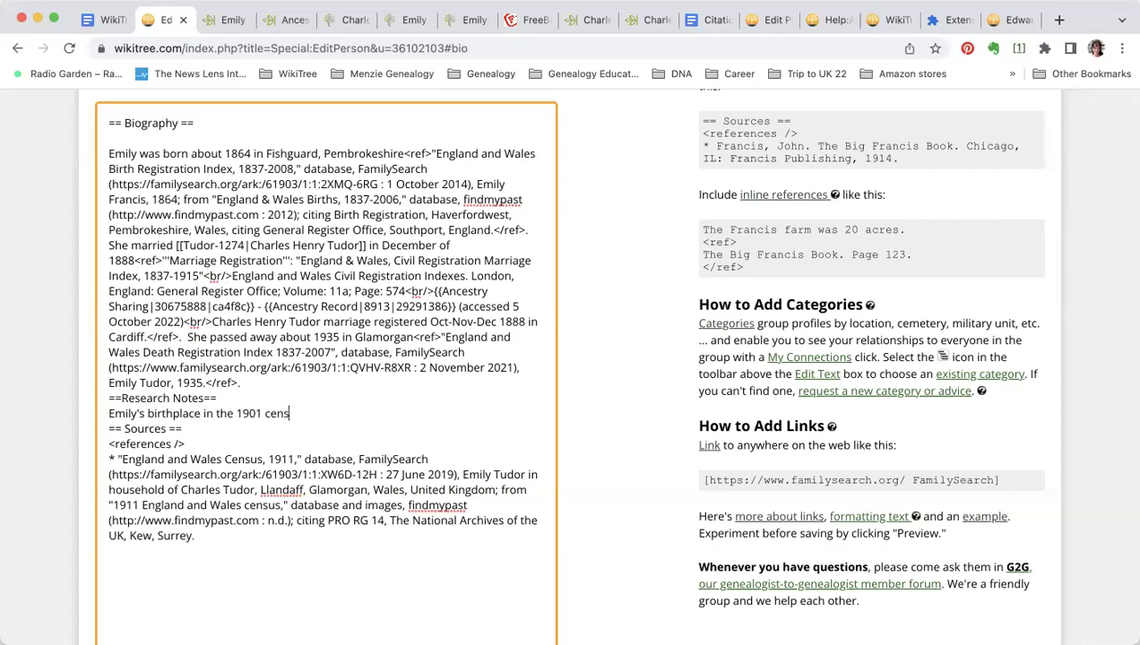
{"action": "type", "text": "us is listed as Fishg"}
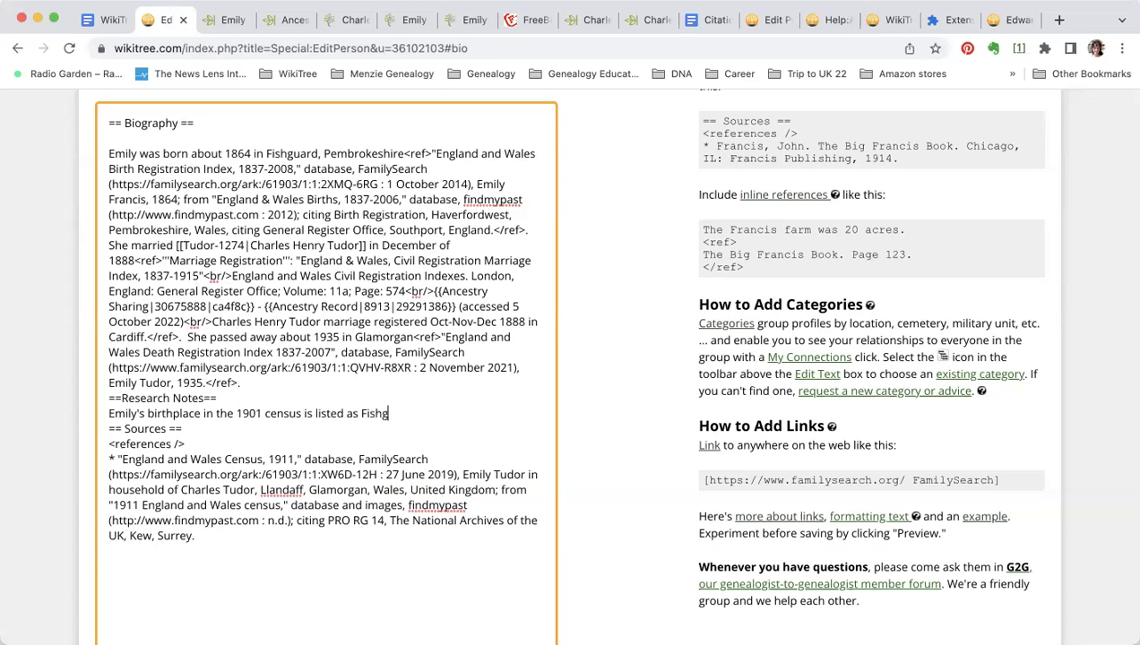
{"action": "type", "text": "uard, however her birt"}
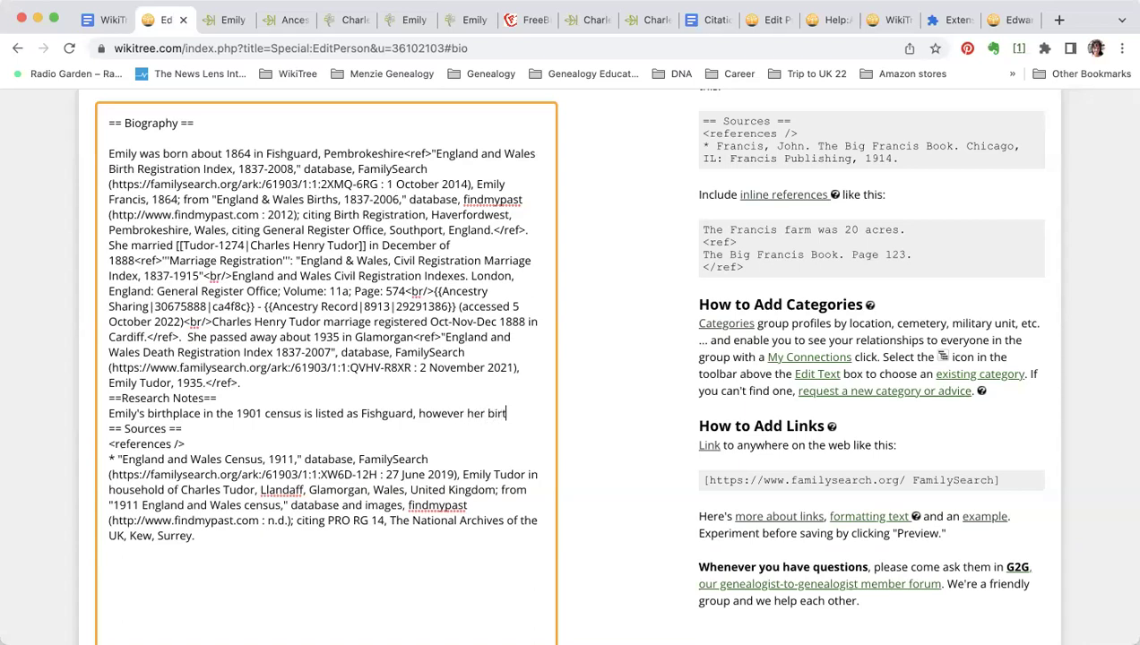
{"action": "type", "text": "h record lists"}
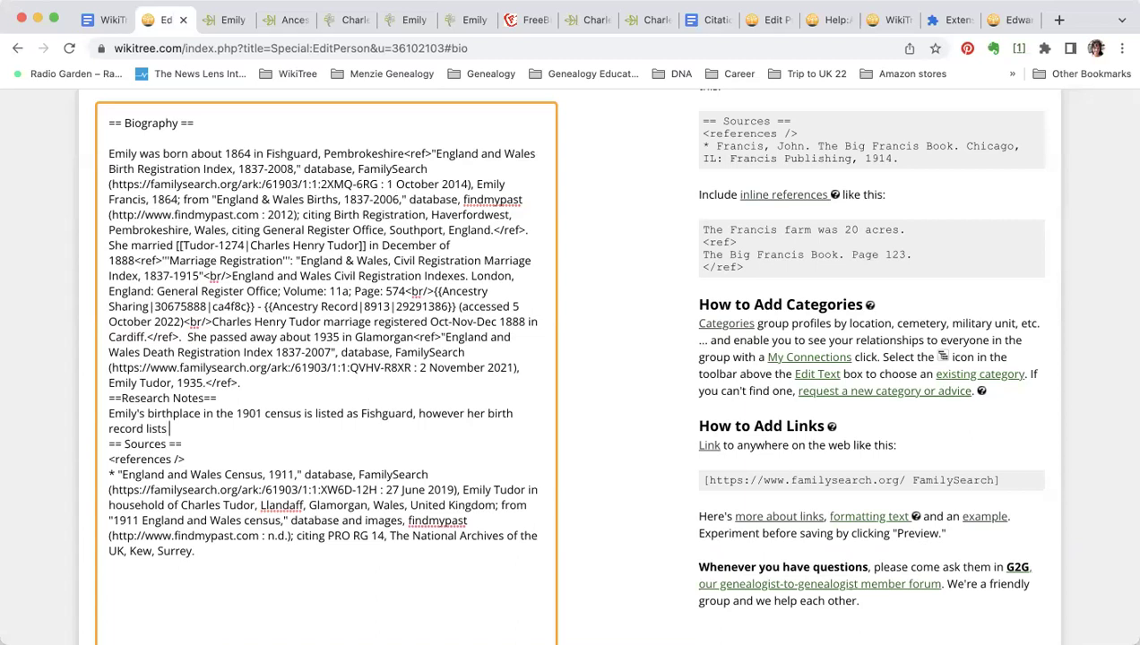
{"action": "type", "text": " Haverforde"}
{"action": "key", "text": "BackSpace"}
{"action": "type", "text": "west."}
{"action": "type", "text": "~~~"}
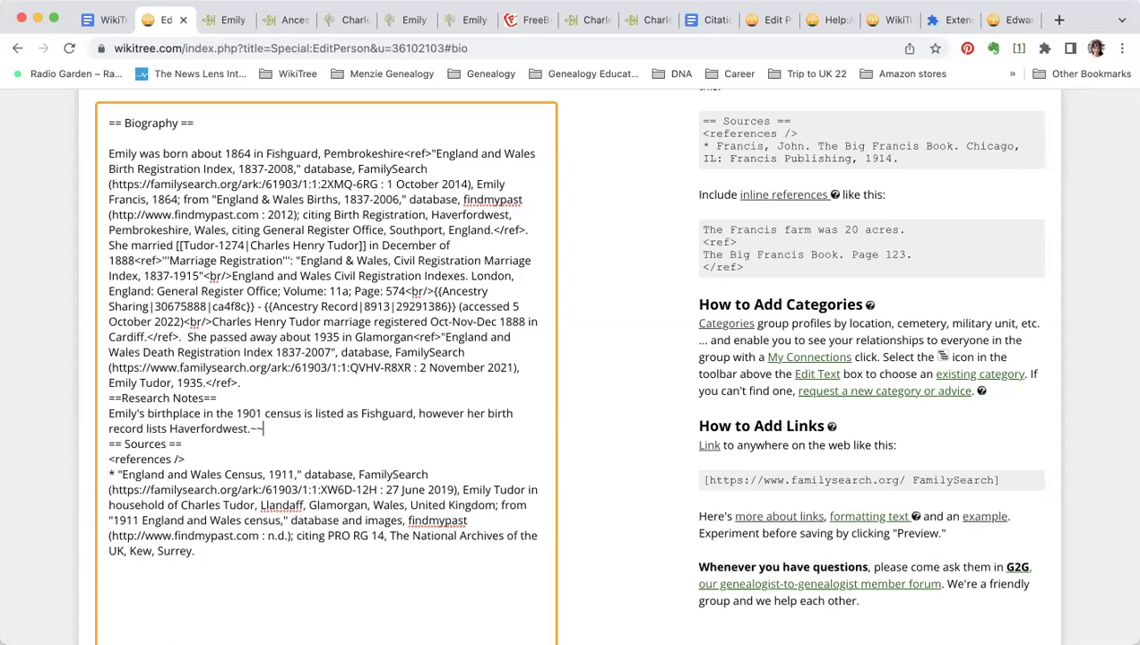
{"action": "type", "text": "~"}
Set the change explanation to 'Adding sources. Bio improvement. Research notes.' and save the edits
{"action": "scroll", "coordinate": [647, 374], "scroll_direction": "up", "scroll_amount": 3}
{"action": "scroll", "coordinate": [651, 382], "scroll_direction": "up", "scroll_amount": 5}
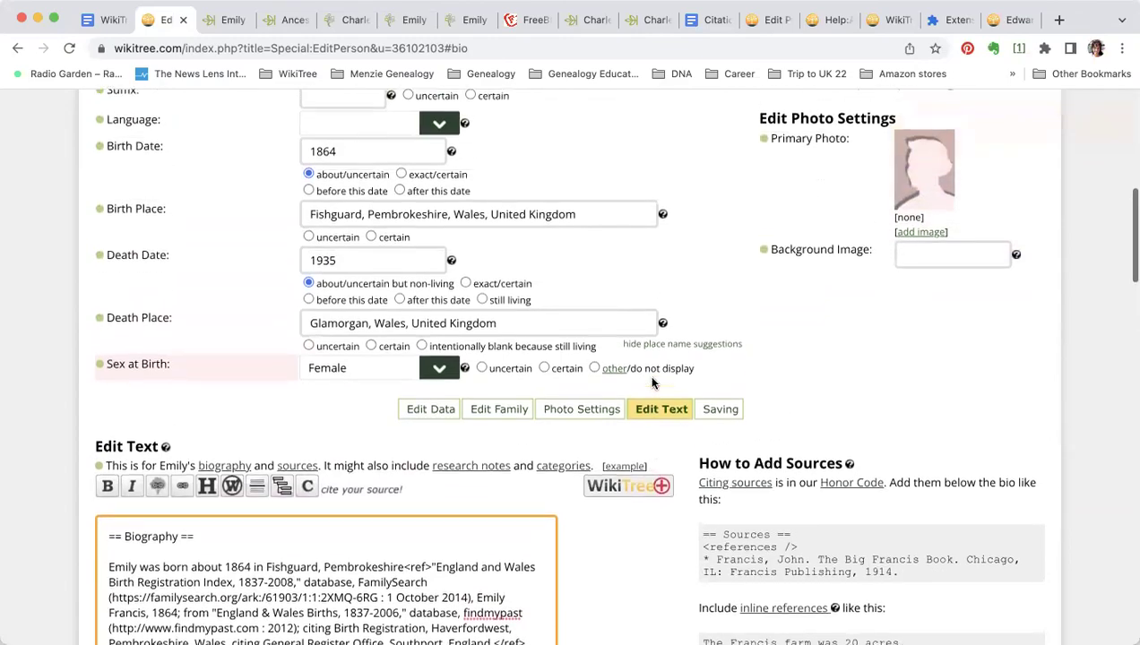
{"action": "scroll", "coordinate": [651, 383], "scroll_direction": "down", "scroll_amount": 10}
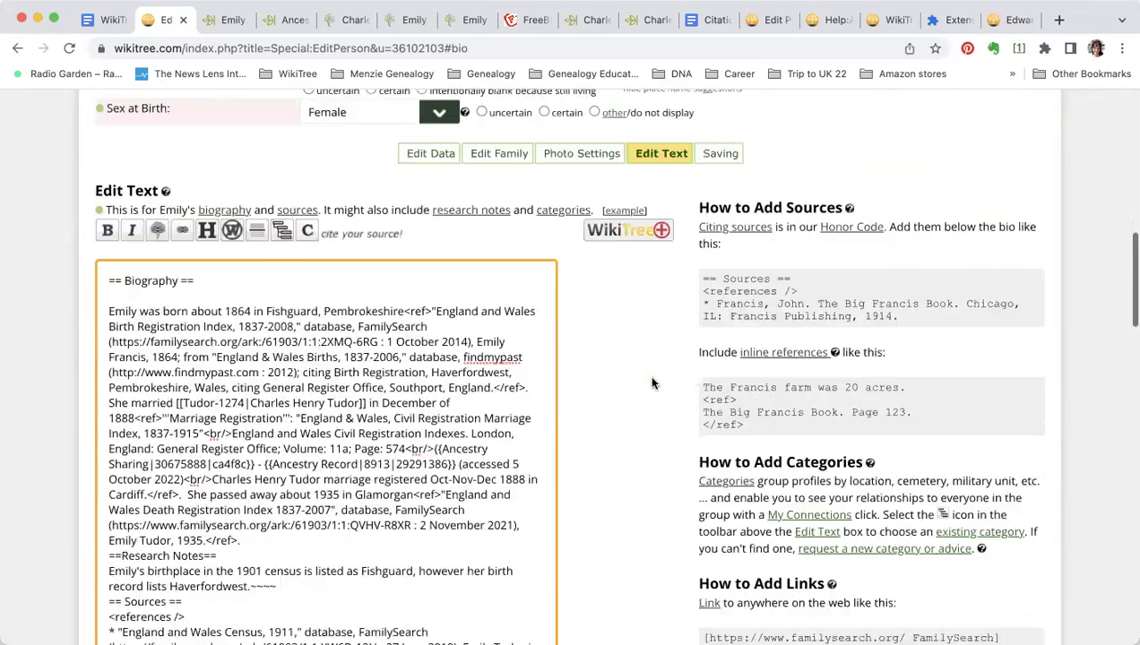
{"action": "scroll", "coordinate": [652, 383], "scroll_direction": "up", "scroll_amount": 6}
{"action": "scroll", "coordinate": [652, 383], "scroll_direction": "down", "scroll_amount": 15}
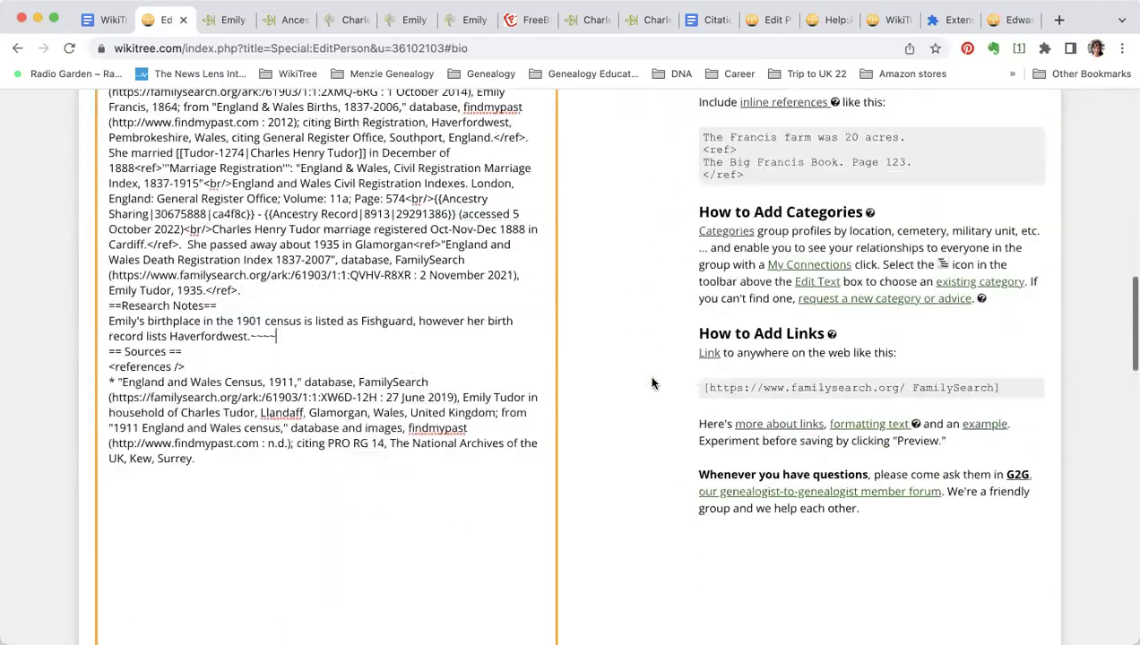
{"action": "scroll", "coordinate": [651, 383], "scroll_direction": "down", "scroll_amount": 5}
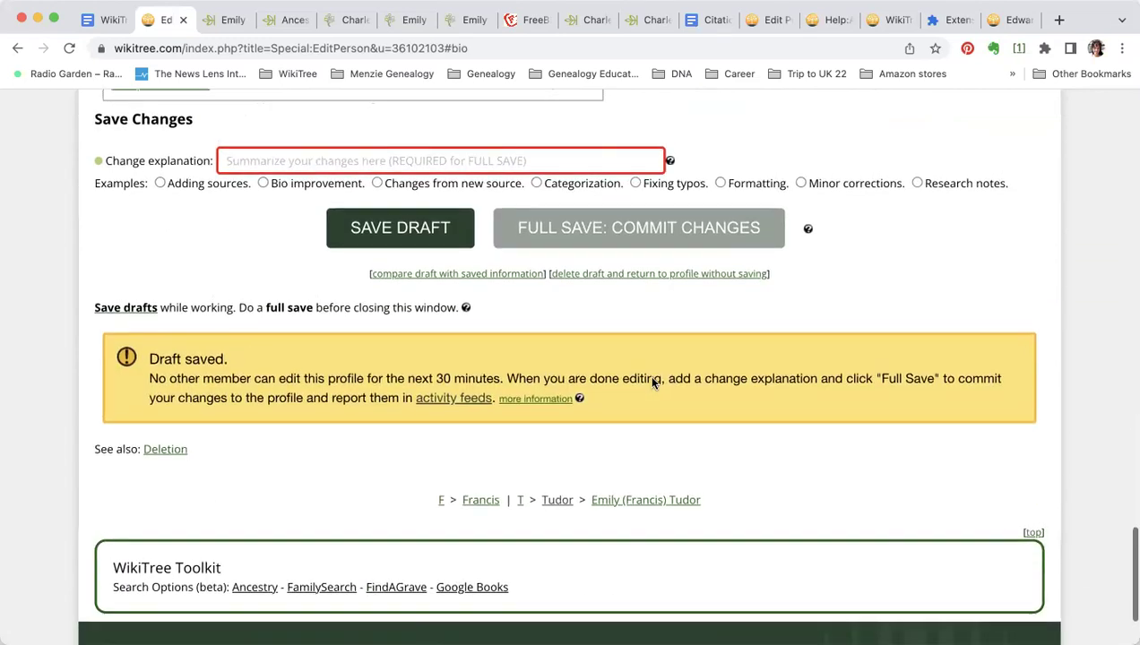
{"action": "left_click", "coordinate": [156, 188]}
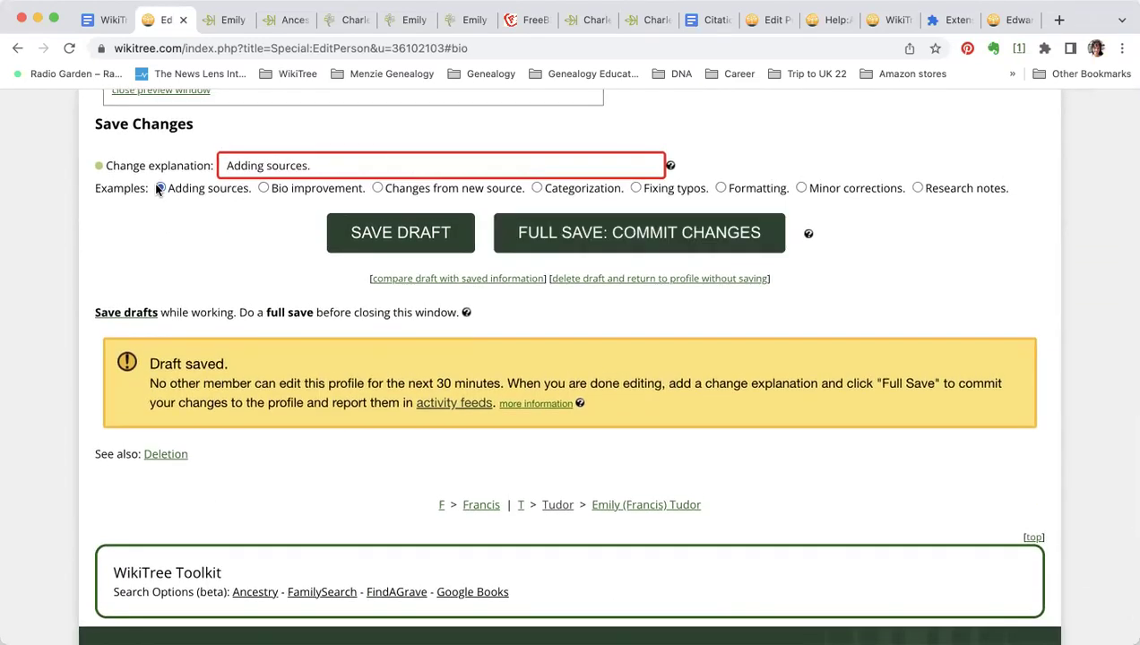
{"action": "left_click", "coordinate": [261, 188]}
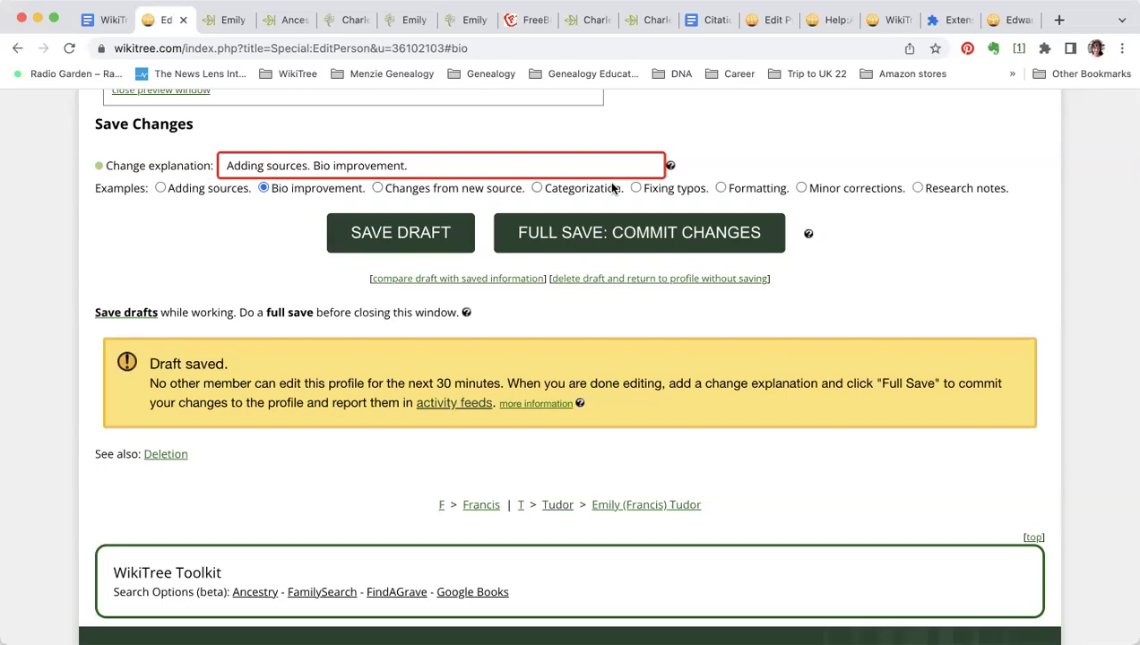
{"action": "left_click", "coordinate": [917, 190]}
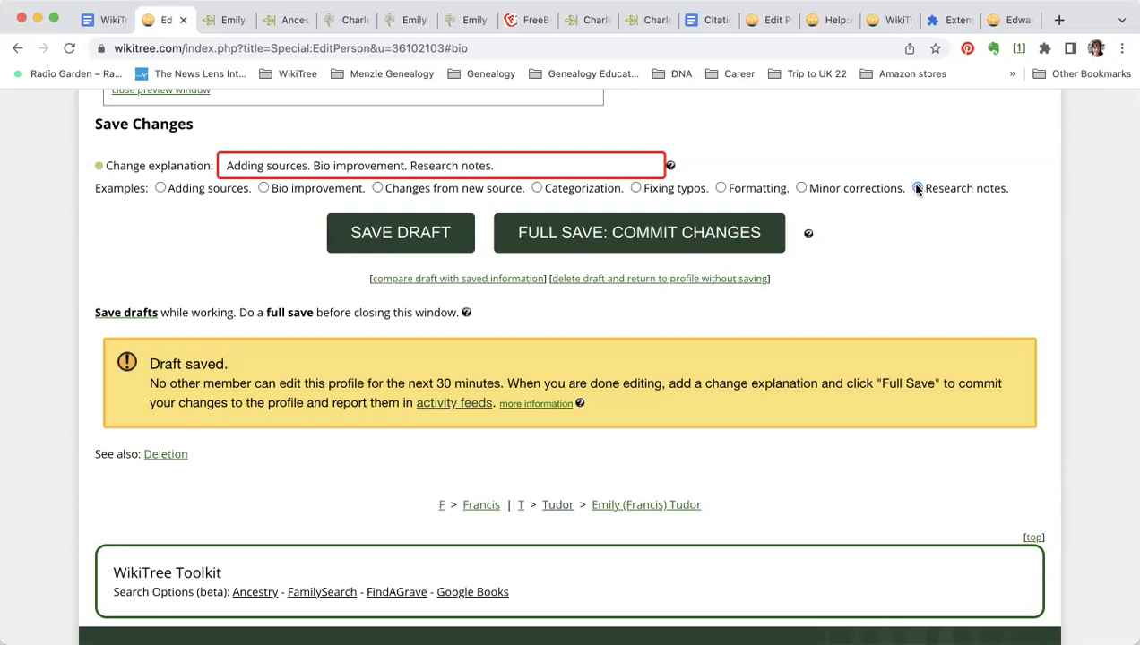
{"action": "left_click", "coordinate": [161, 188]}
{"action": "left_click", "coordinate": [263, 189]}
{"action": "left_click", "coordinate": [562, 238]}
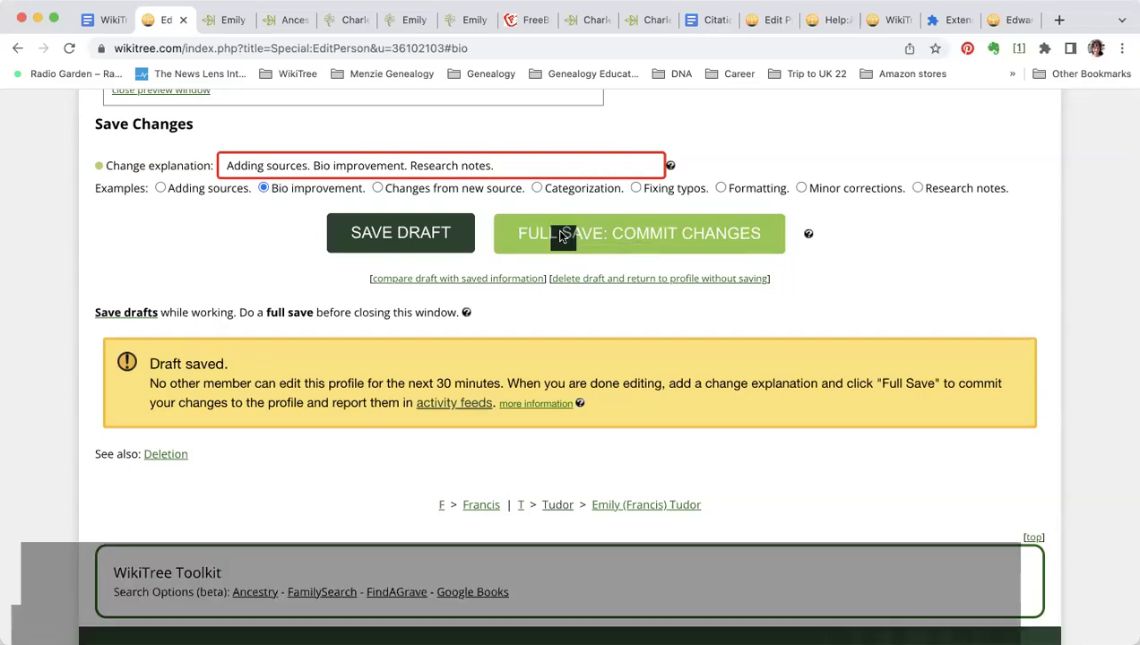
Scroll the saved profile and open the research note author's profile
{"action": "scroll", "coordinate": [537, 283], "scroll_direction": "down", "scroll_amount": 6}
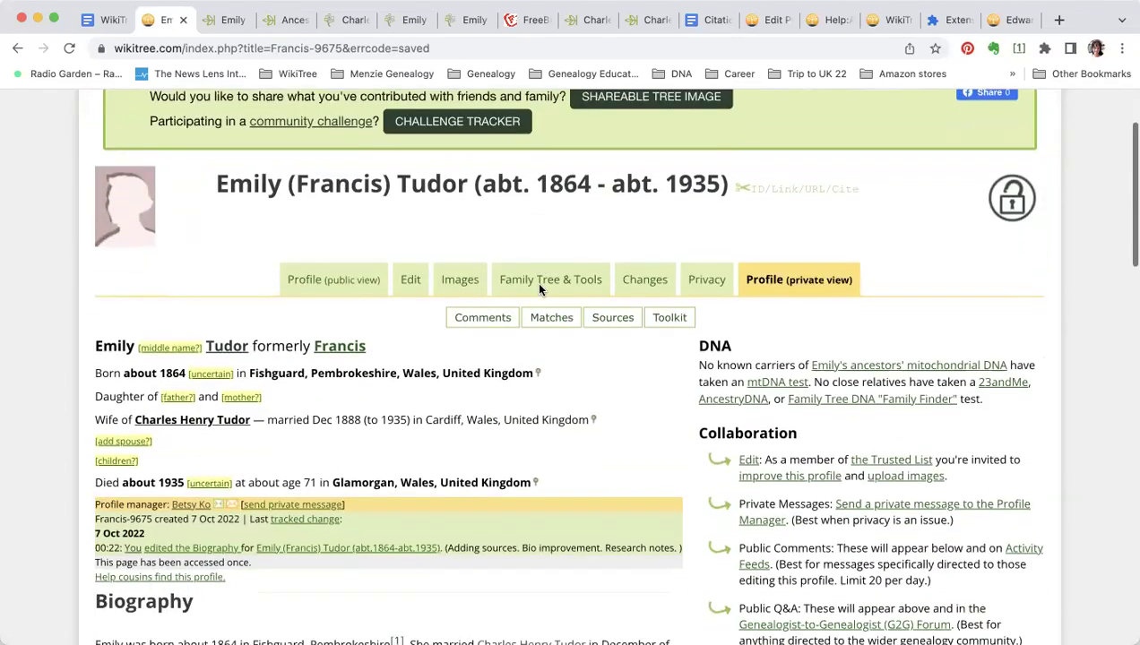
{"action": "scroll", "coordinate": [539, 289], "scroll_direction": "down", "scroll_amount": 5}
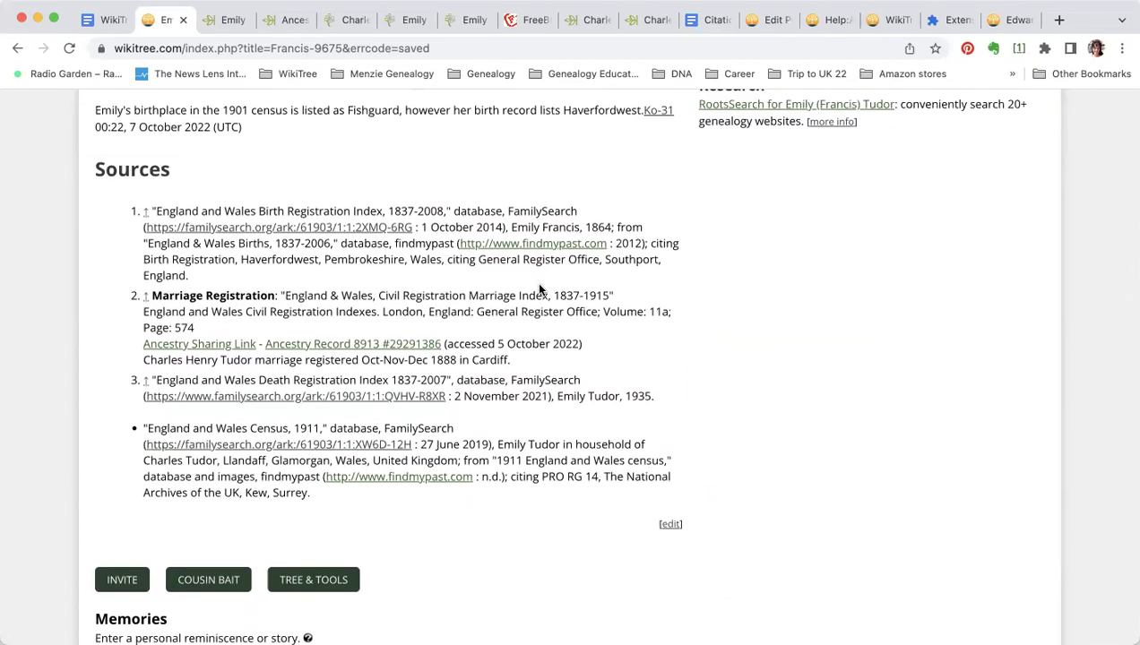
{"action": "scroll", "coordinate": [539, 285], "scroll_direction": "up", "scroll_amount": 2}
{"action": "scroll", "coordinate": [539, 283], "scroll_direction": "up", "scroll_amount": 1}
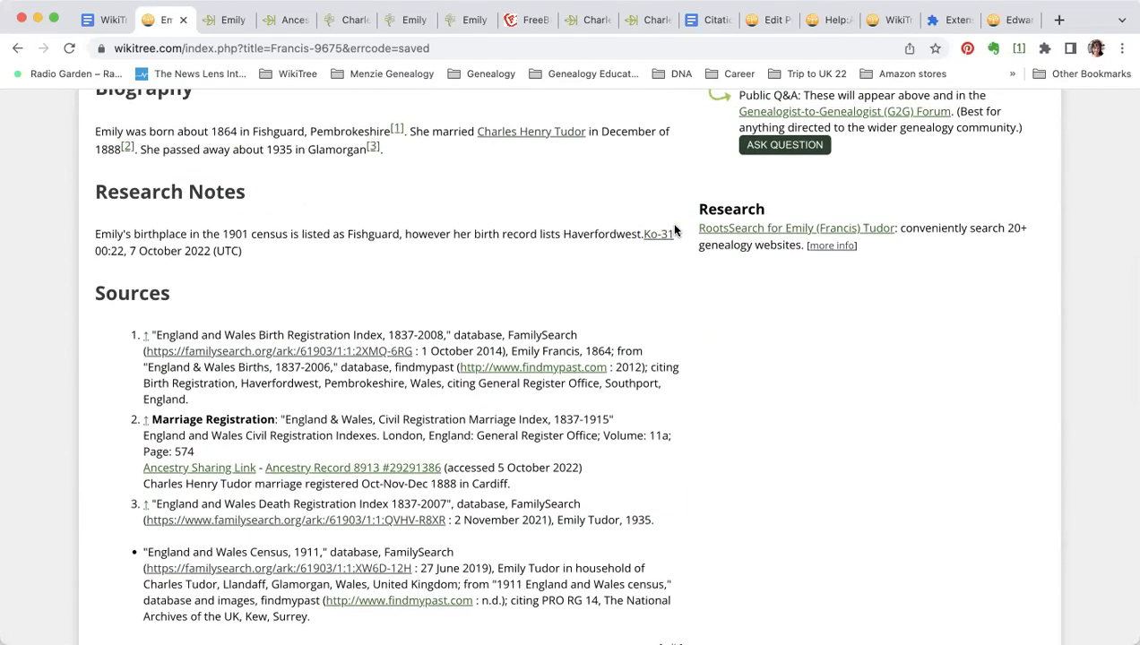
{"action": "left_click", "coordinate": [659, 236]}
Scroll through the saved Biography, Research Notes and three Sources sections
{"action": "scroll", "coordinate": [576, 288], "scroll_direction": "down", "scroll_amount": 3}
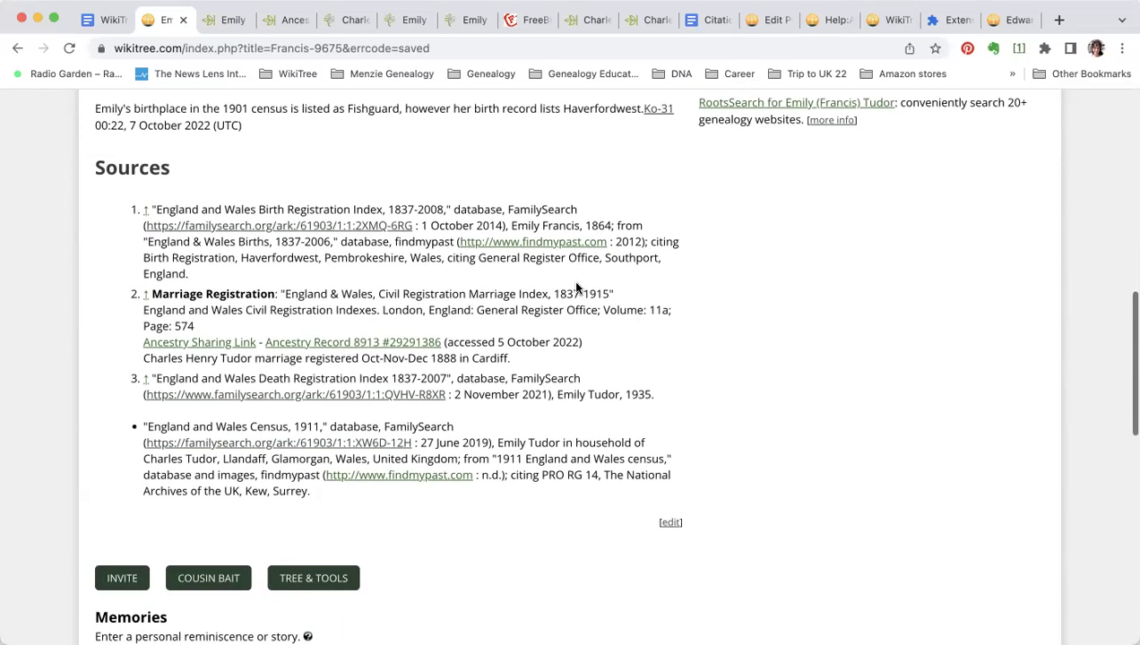
{"action": "scroll", "coordinate": [576, 288], "scroll_direction": "up", "scroll_amount": 3}
{"action": "scroll", "coordinate": [577, 287], "scroll_direction": "up", "scroll_amount": 1}
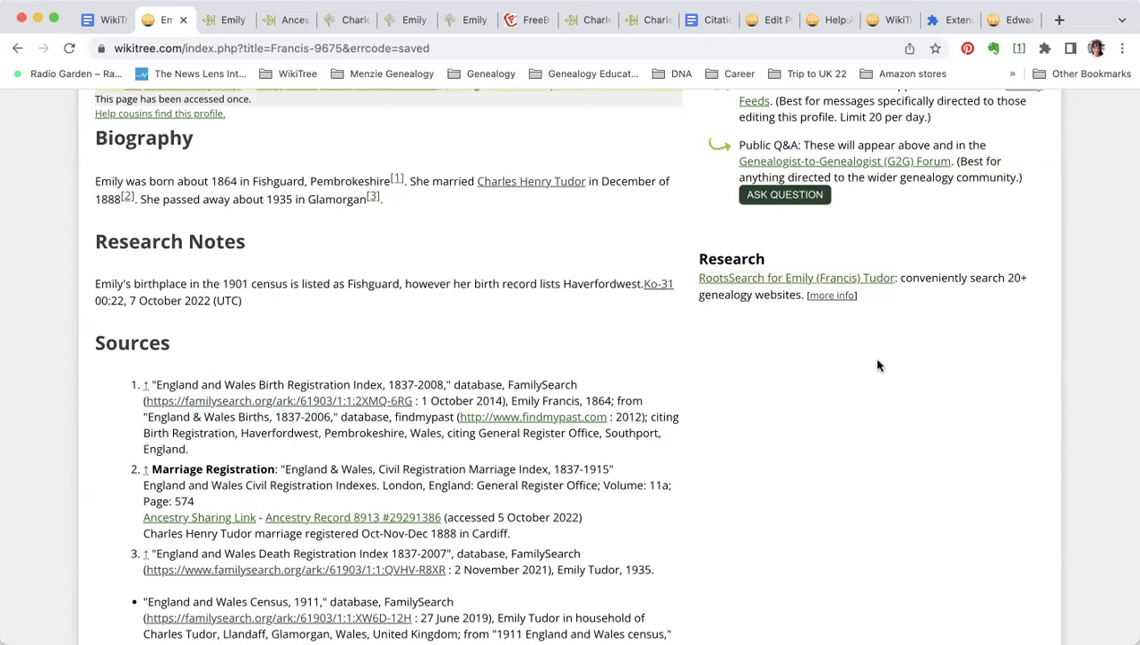
{"action": "scroll", "coordinate": [703, 387], "scroll_direction": "down", "scroll_amount": 5}
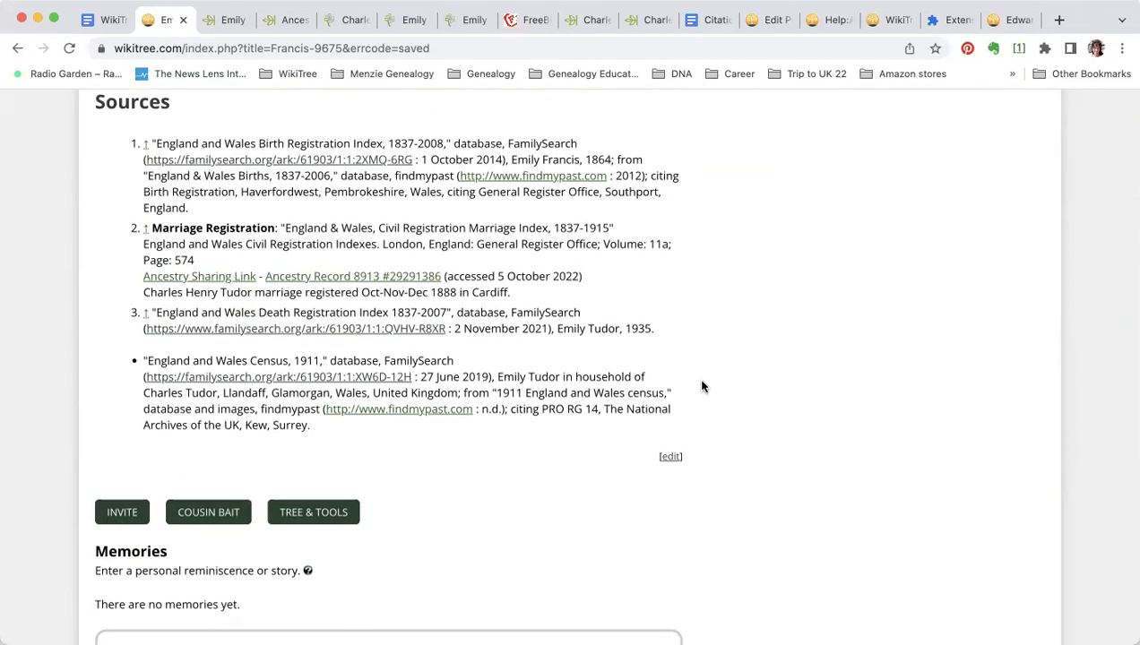
{"action": "scroll", "coordinate": [702, 387], "scroll_direction": "down", "scroll_amount": 1}
{"action": "scroll", "coordinate": [703, 386], "scroll_direction": "up", "scroll_amount": 5}
{"action": "scroll", "coordinate": [702, 386], "scroll_direction": "up", "scroll_amount": 3}
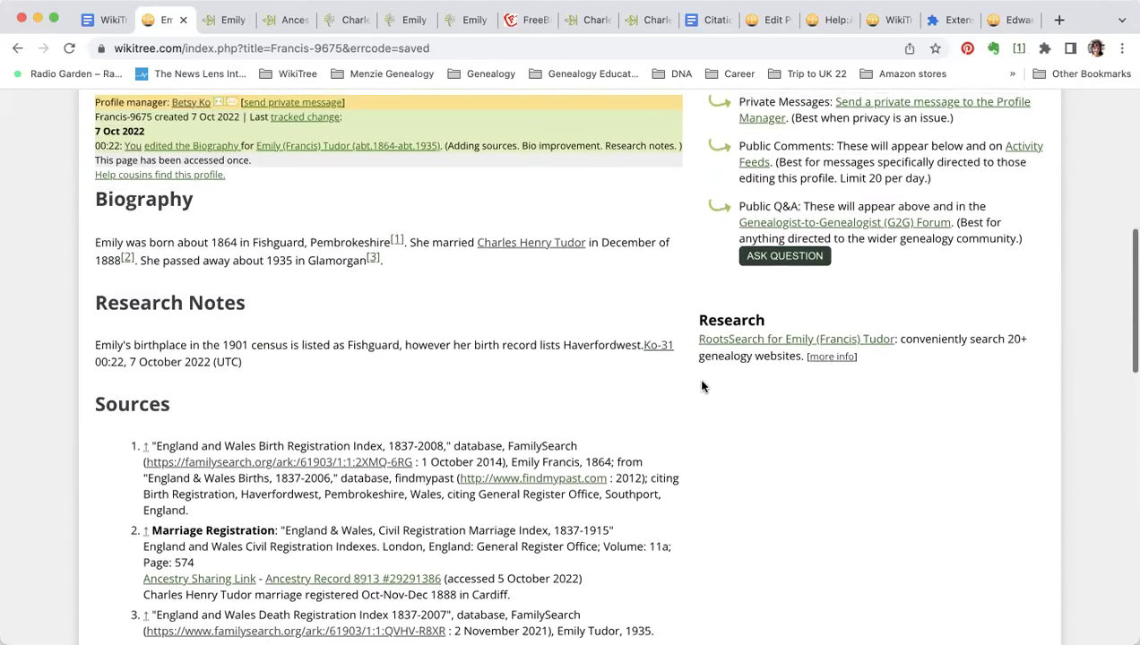
{"action": "scroll", "coordinate": [703, 387], "scroll_direction": "up", "scroll_amount": 1}
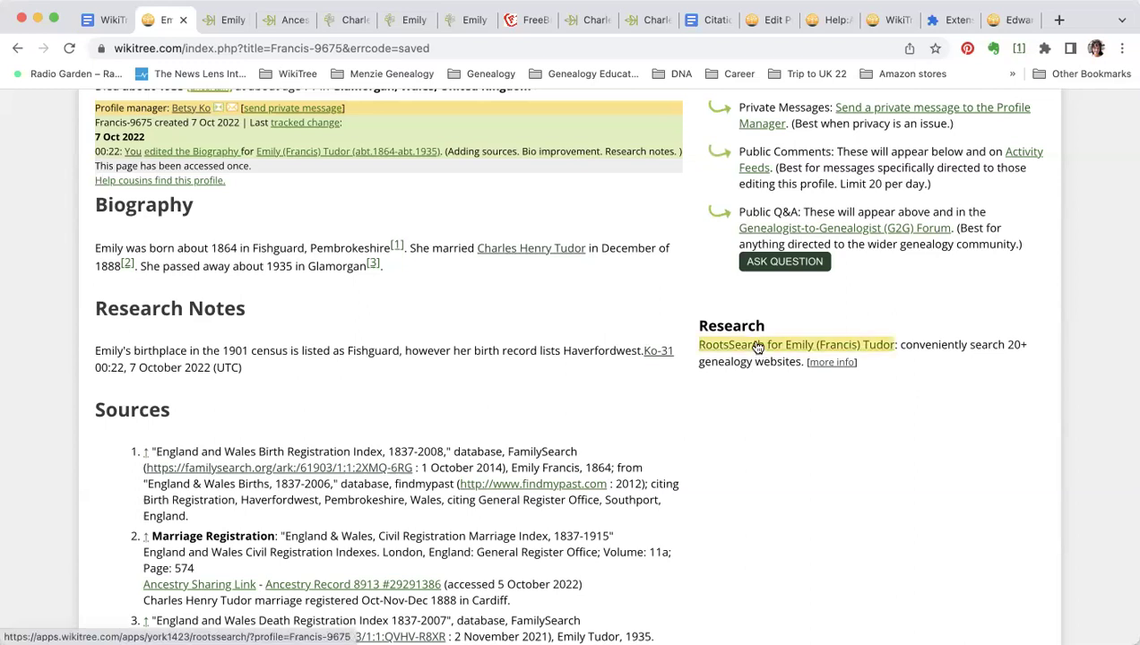
{"action": "scroll", "coordinate": [757, 348], "scroll_direction": "up", "scroll_amount": 4}
{"action": "scroll", "coordinate": [758, 348], "scroll_direction": "up", "scroll_amount": 2}
{"action": "scroll", "coordinate": [757, 347], "scroll_direction": "down", "scroll_amount": 1}
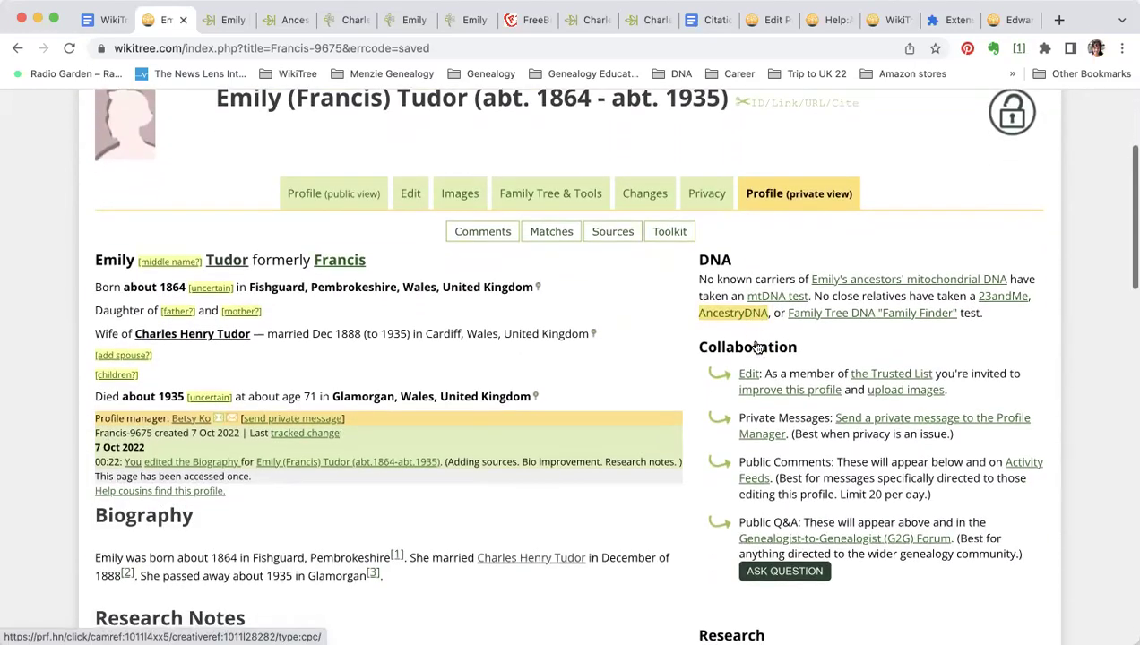
{"action": "scroll", "coordinate": [756, 342], "scroll_direction": "up", "scroll_amount": 1}
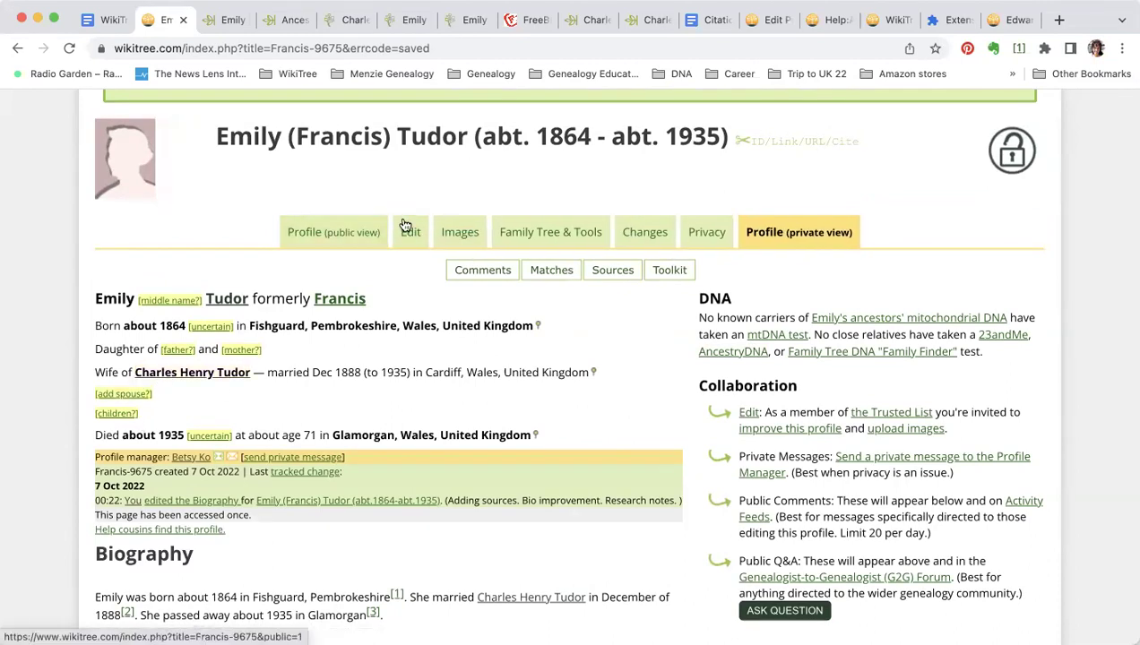
{"action": "scroll", "coordinate": [797, 440], "scroll_direction": "down", "scroll_amount": 3}
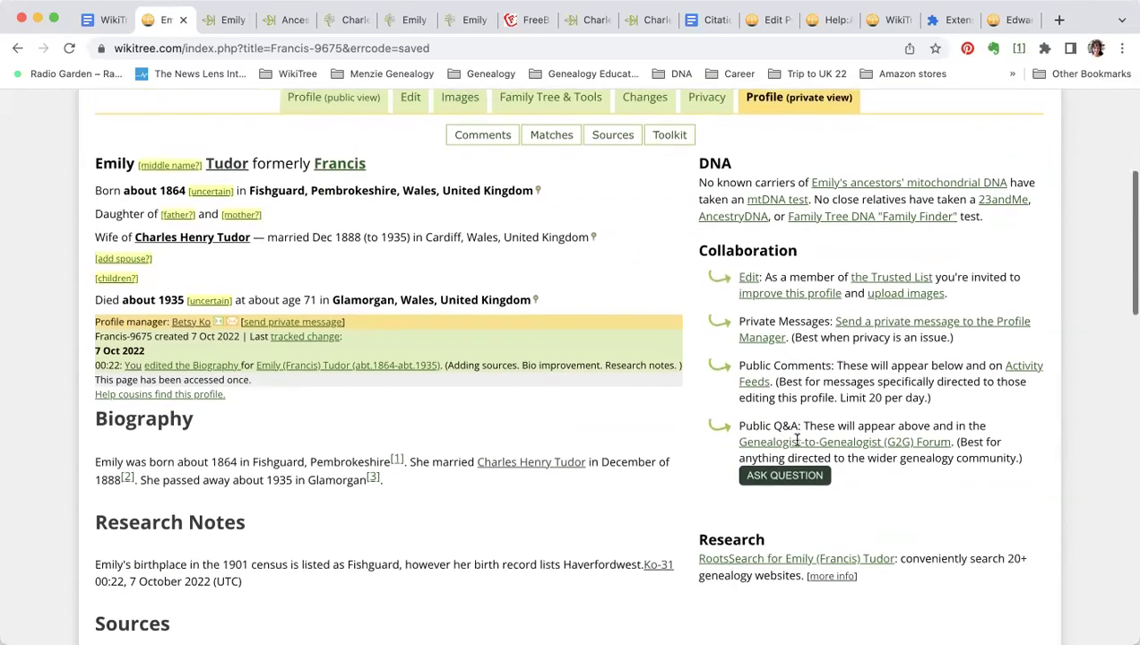
{"action": "scroll", "coordinate": [797, 440], "scroll_direction": "up", "scroll_amount": 2}
Open Emily's Edit page and the Edit Marriage Information for Charles (Dec 1888, Cardiff)
{"action": "left_click", "coordinate": [413, 177]}
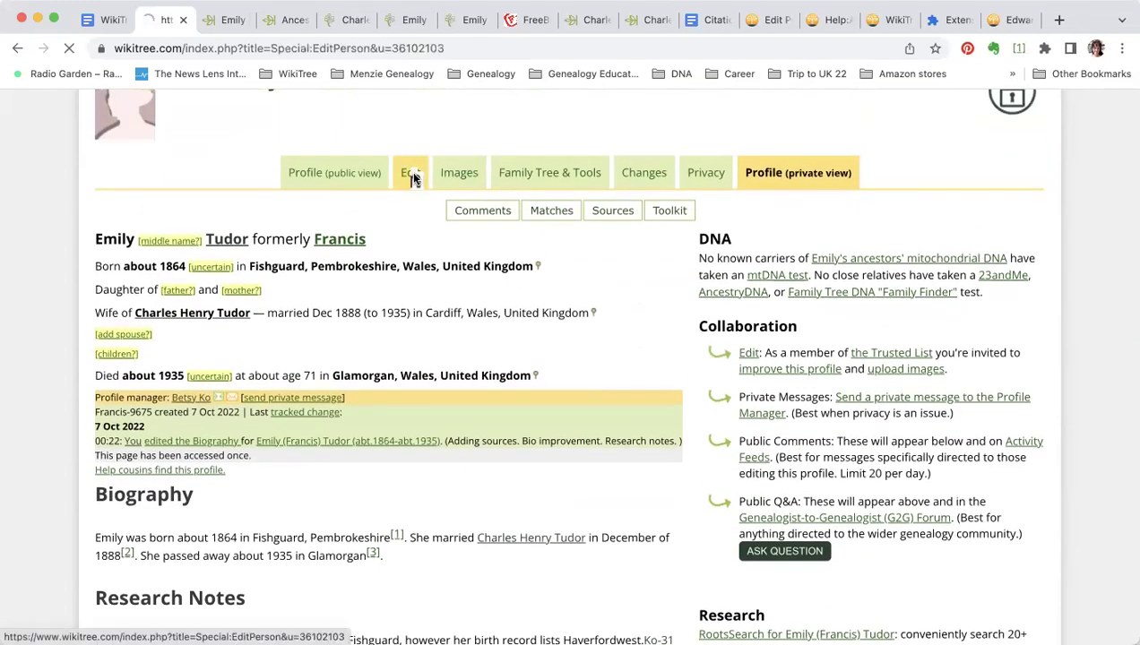
{"action": "scroll", "coordinate": [741, 350], "scroll_direction": "down", "scroll_amount": 3}
{"action": "scroll", "coordinate": [743, 351], "scroll_direction": "down", "scroll_amount": 3}
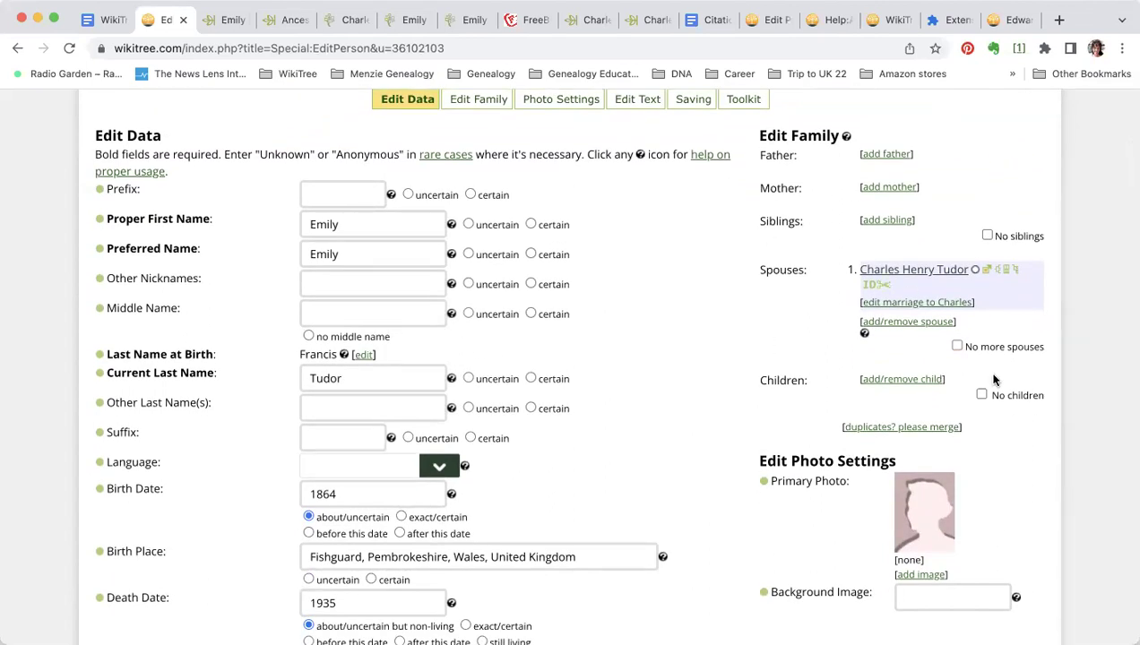
{"action": "left_click", "coordinate": [910, 307]}
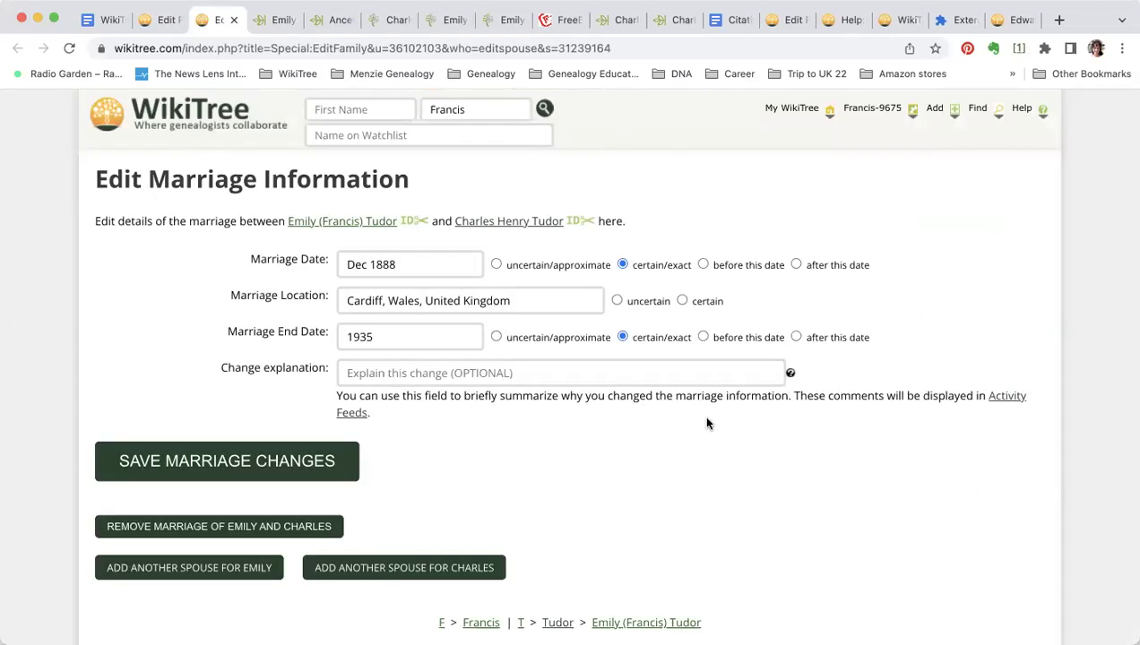
{"action": "scroll", "coordinate": [706, 423], "scroll_direction": "down", "scroll_amount": 2}
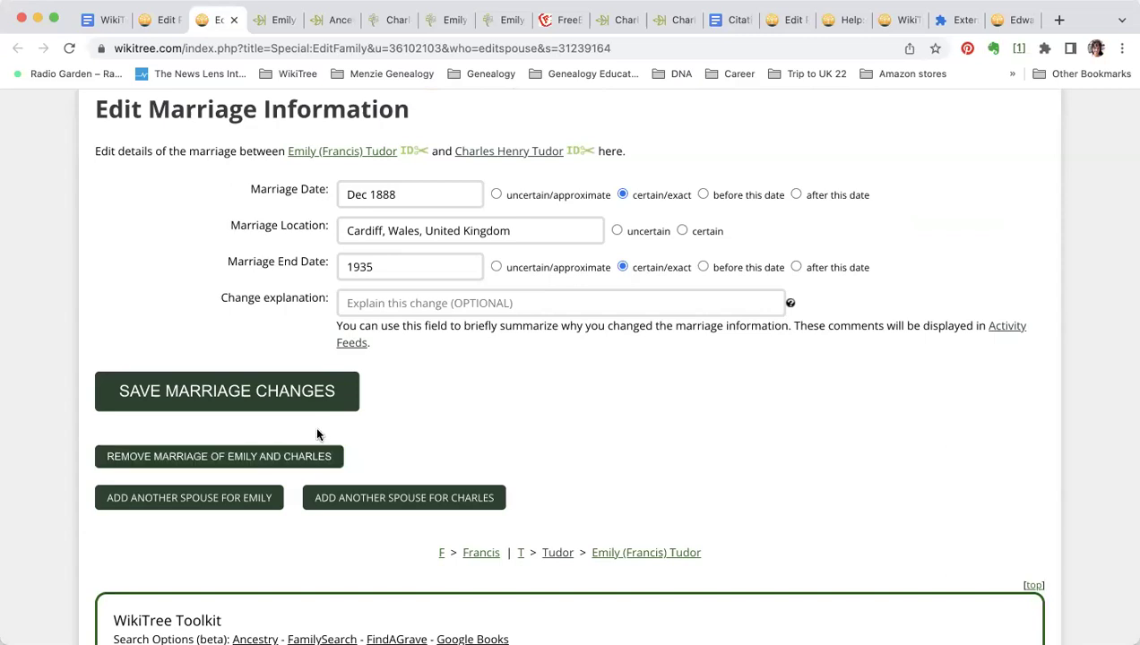
{"action": "scroll", "coordinate": [622, 470], "scroll_direction": "down", "scroll_amount": 3}
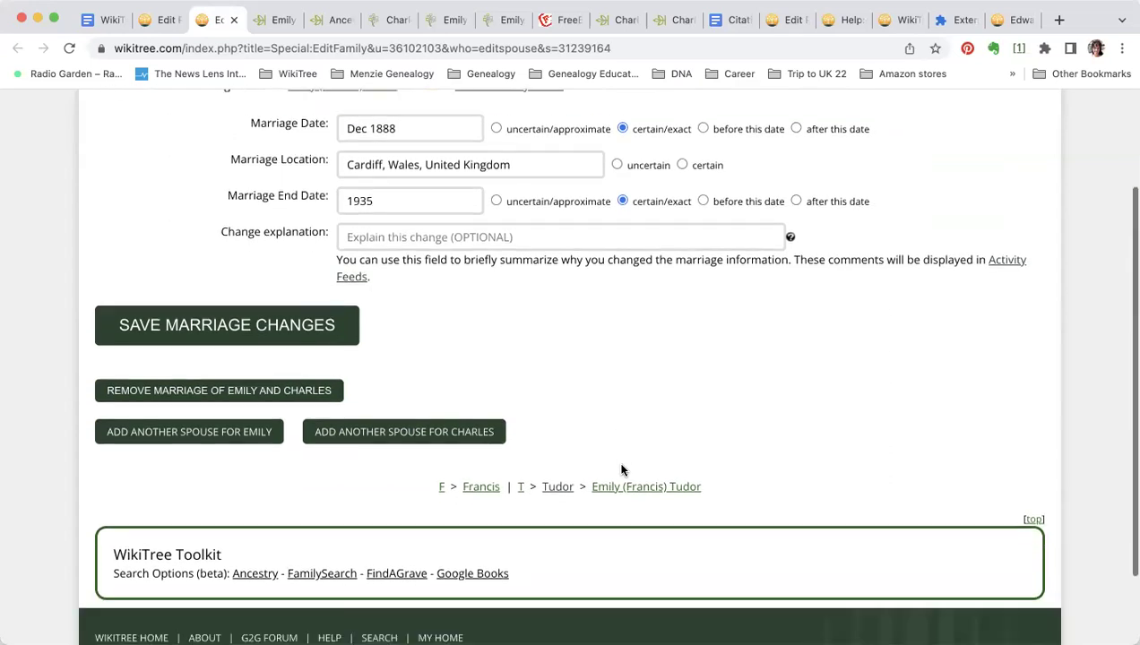
{"action": "scroll", "coordinate": [622, 470], "scroll_direction": "up", "scroll_amount": 4}
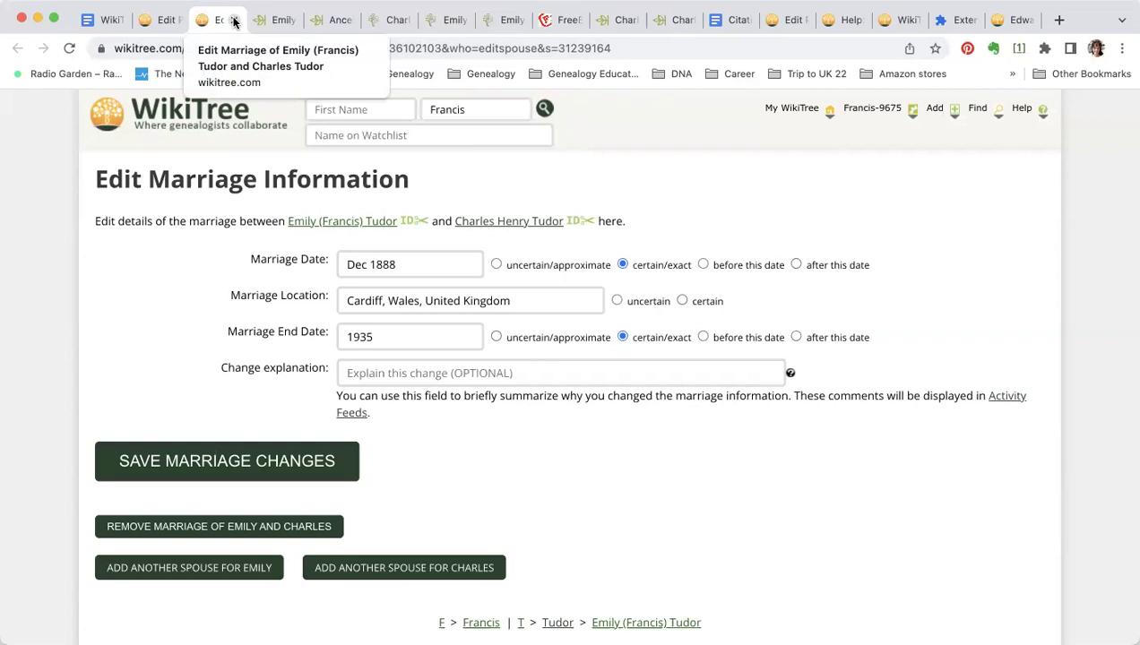
{"action": "left_click", "coordinate": [234, 21]}
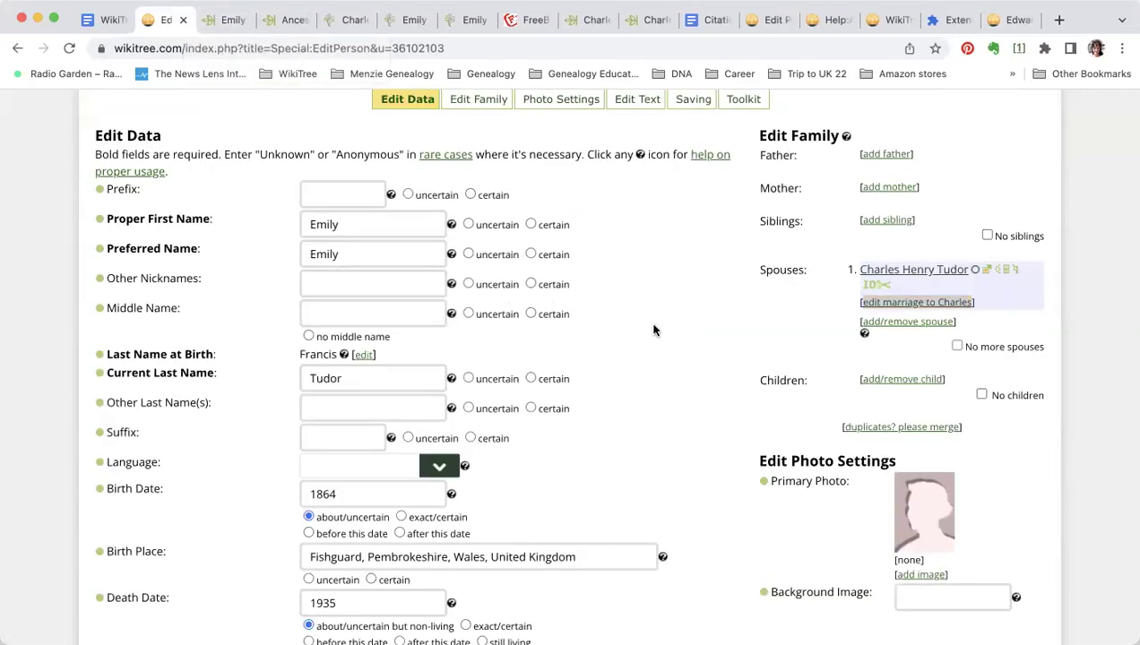
{"action": "scroll", "coordinate": [654, 330], "scroll_direction": "down", "scroll_amount": 20}
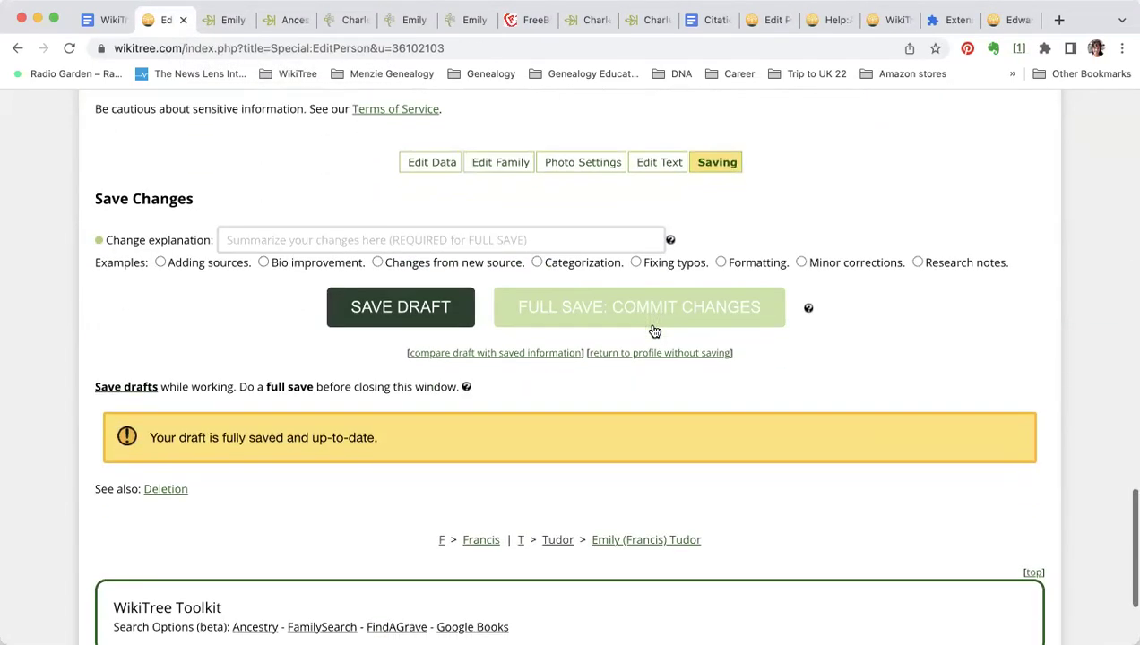
{"action": "scroll", "coordinate": [655, 331], "scroll_direction": "down", "scroll_amount": 1}
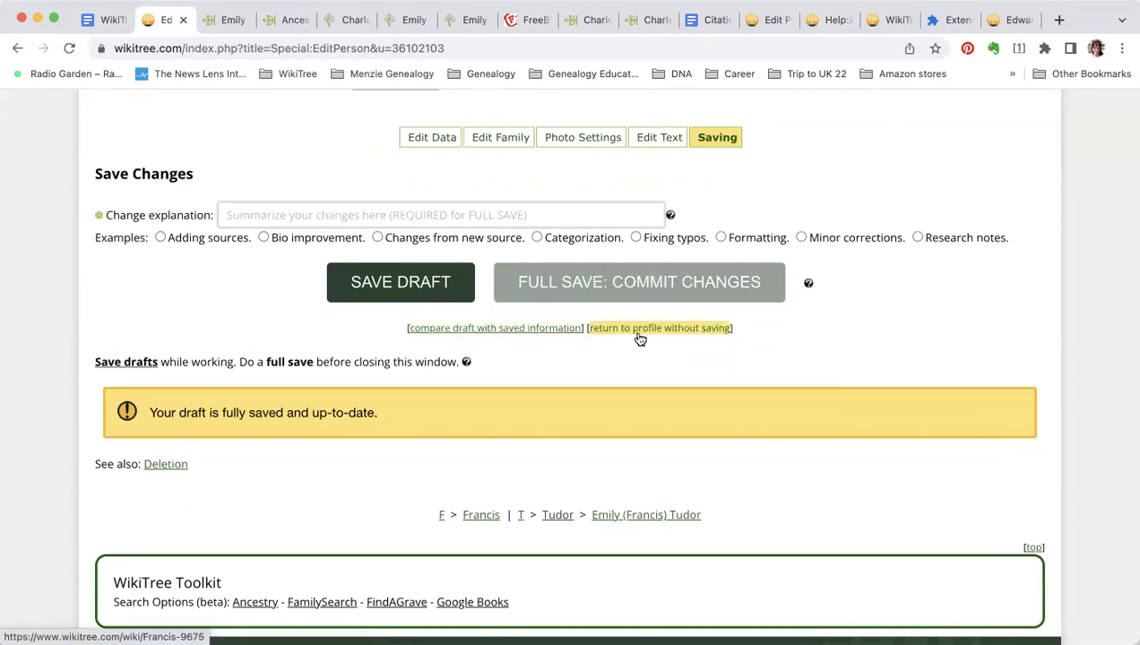
{"action": "left_click", "coordinate": [637, 330]}
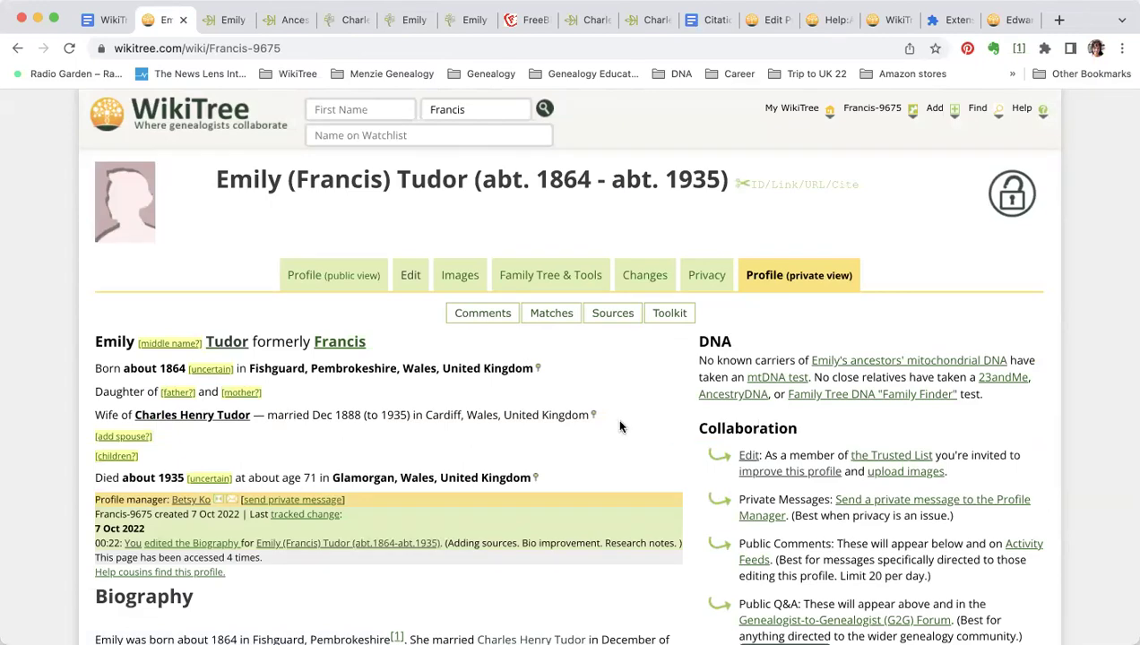
{"action": "scroll", "coordinate": [619, 427], "scroll_direction": "down", "scroll_amount": 3}
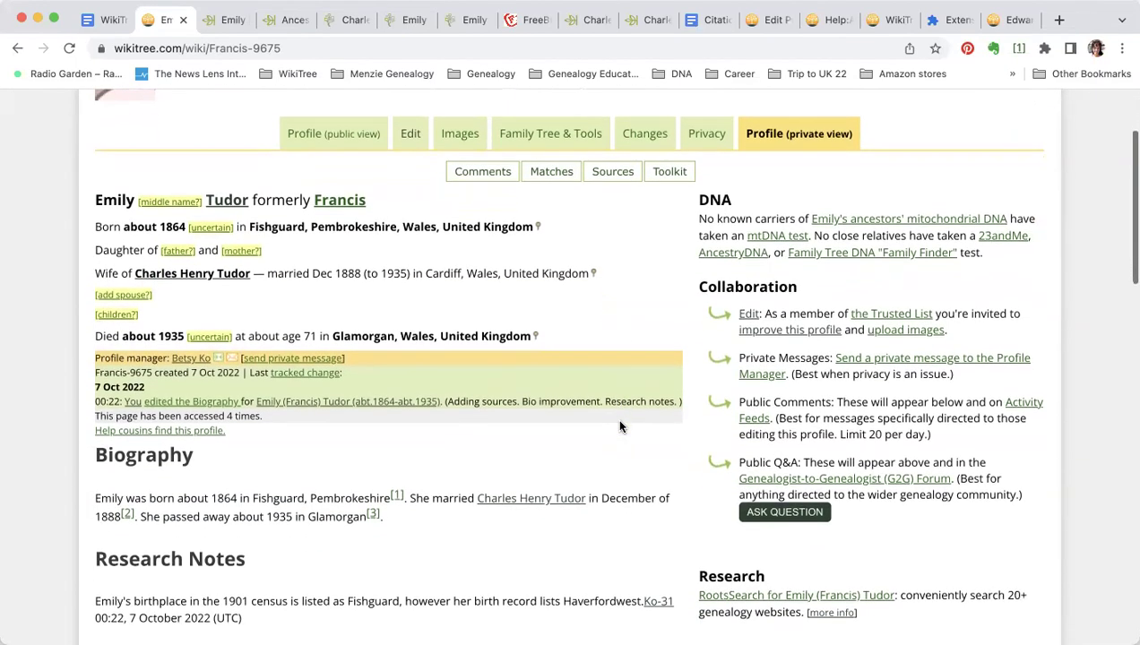
{"action": "scroll", "coordinate": [619, 427], "scroll_direction": "down", "scroll_amount": 4}
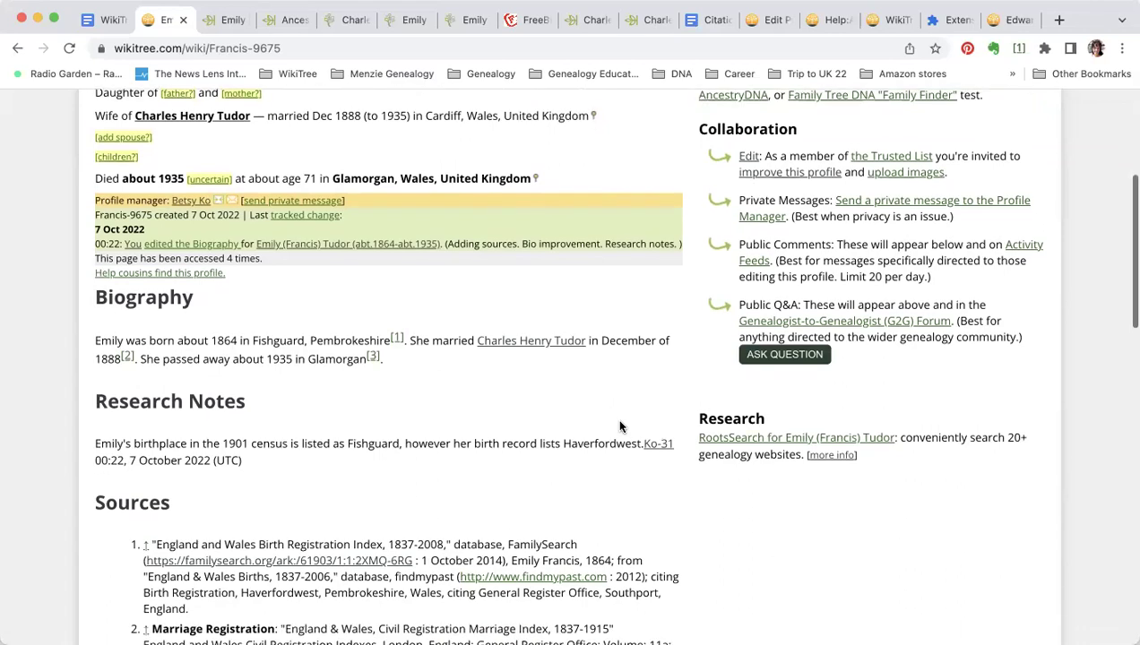
{"action": "scroll", "coordinate": [619, 427], "scroll_direction": "down", "scroll_amount": 2}
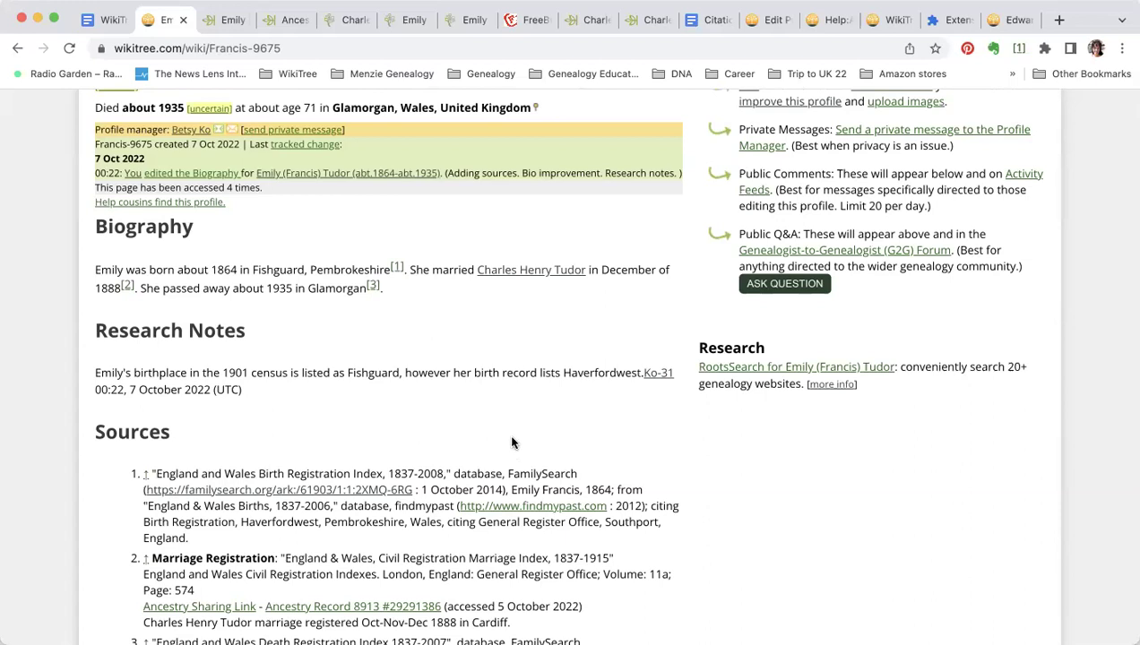
{"action": "scroll", "coordinate": [512, 443], "scroll_direction": "down", "scroll_amount": 2}
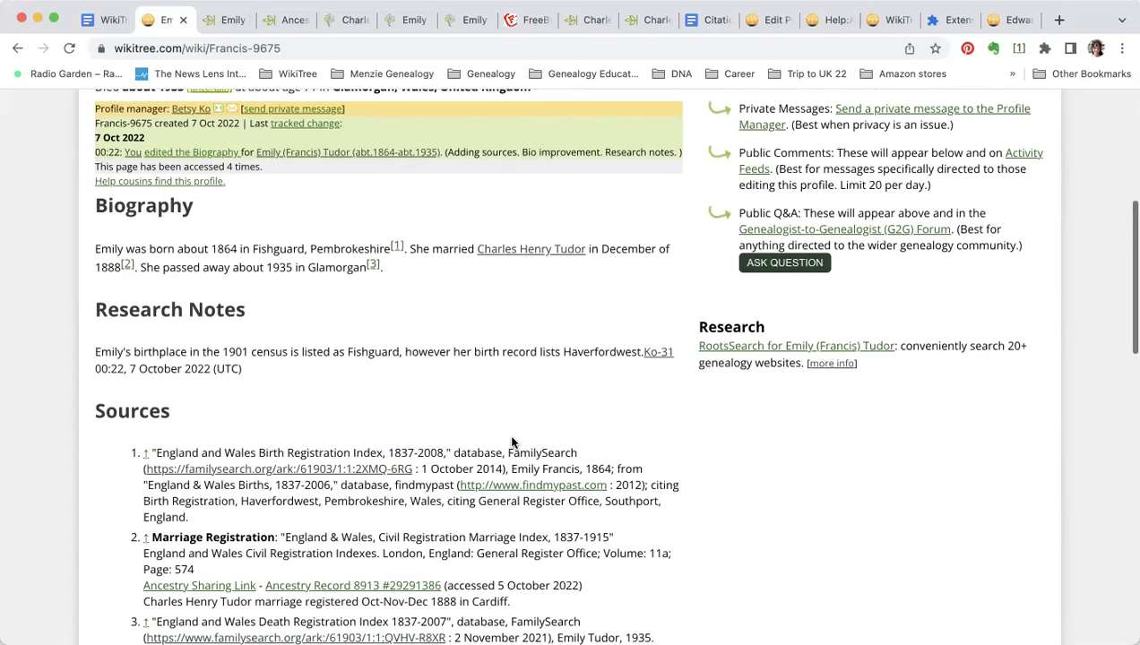
{"action": "scroll", "coordinate": [439, 326], "scroll_direction": "up", "scroll_amount": 1}
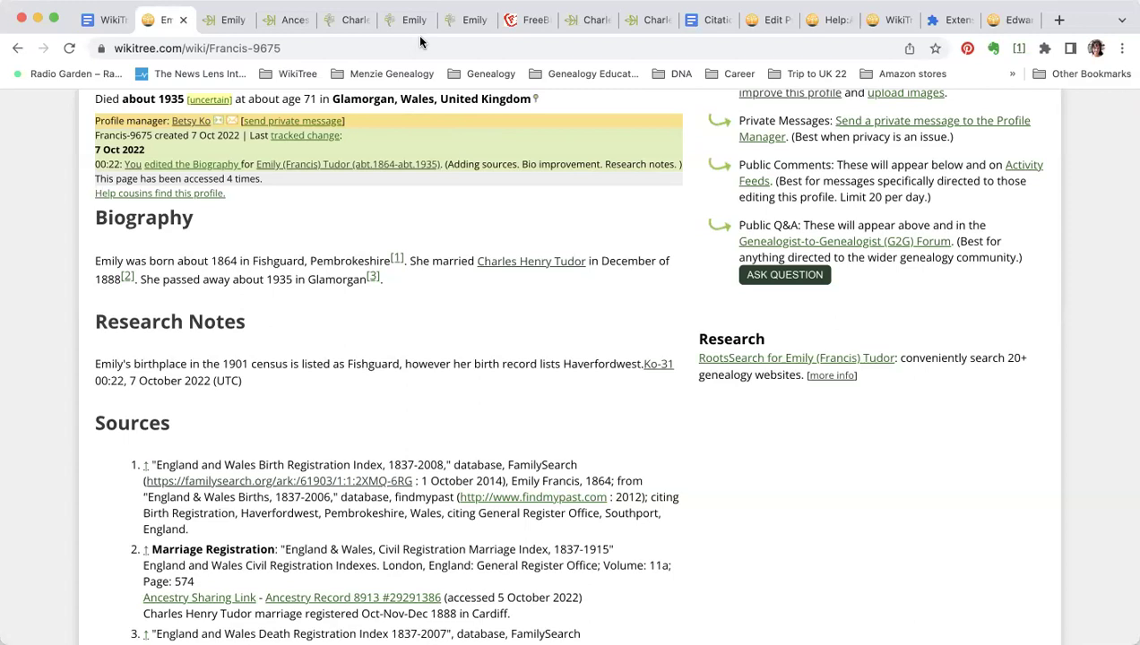
{"action": "left_click", "coordinate": [1016, 23]}
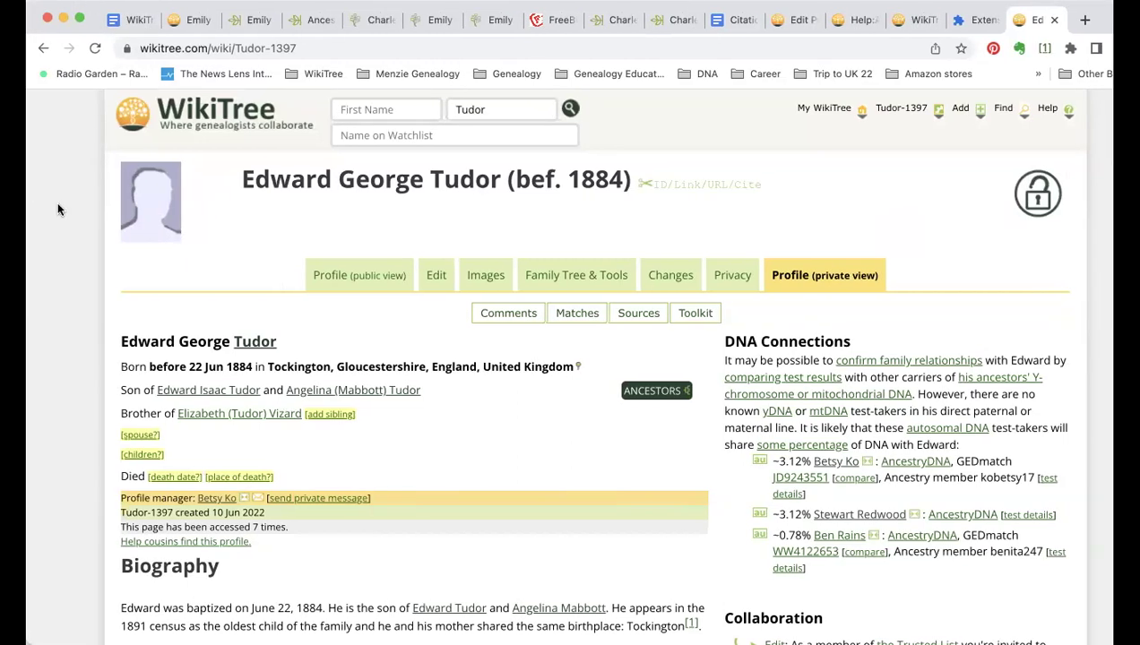
Go from Edward's empty Images page to the Upload Image page
{"action": "left_click", "coordinate": [488, 280]}
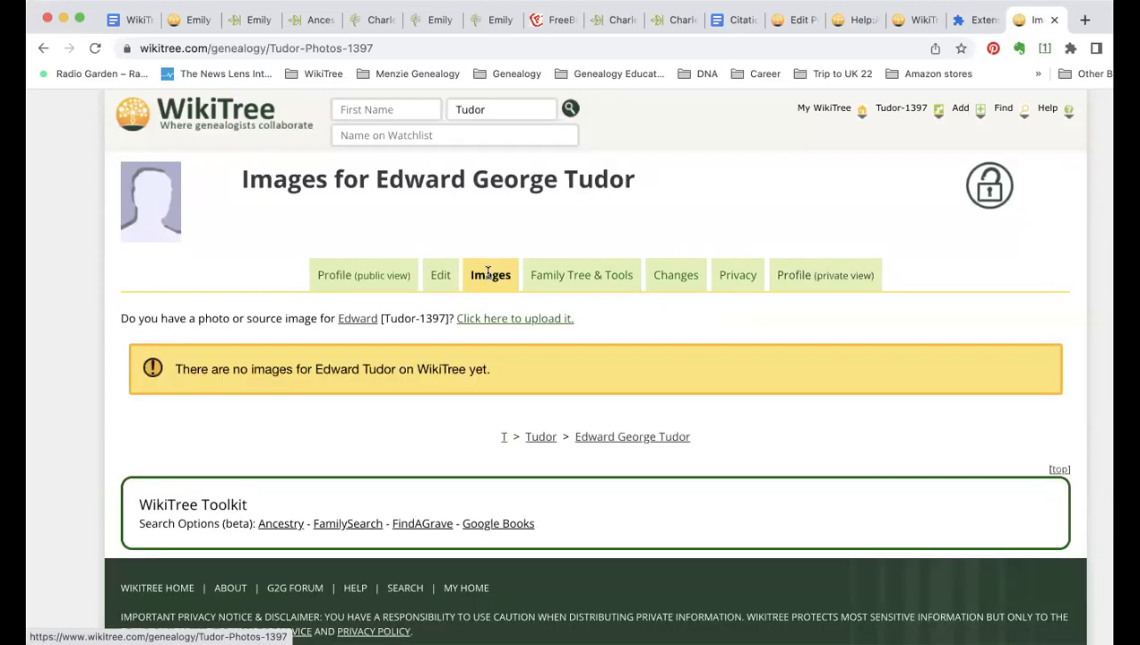
{"action": "left_click", "coordinate": [499, 320]}
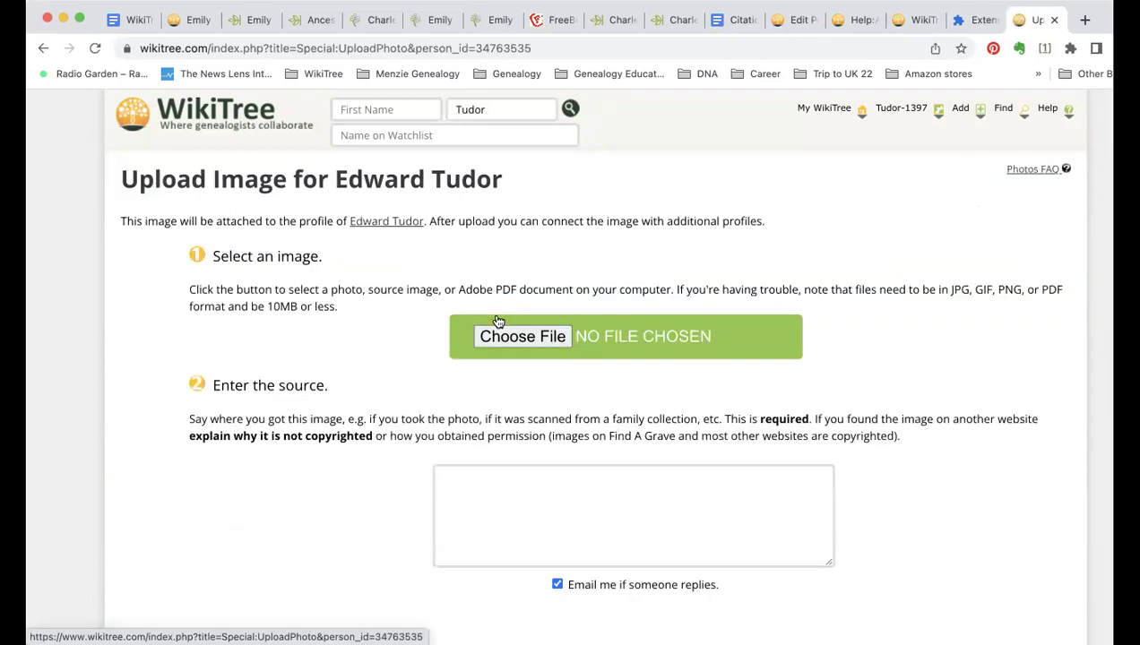
Select EDWARD G… TUDOR.JPG and enter the source 'Used with permission of Ancestry user' plus the username
{"action": "left_click", "coordinate": [480, 334]}
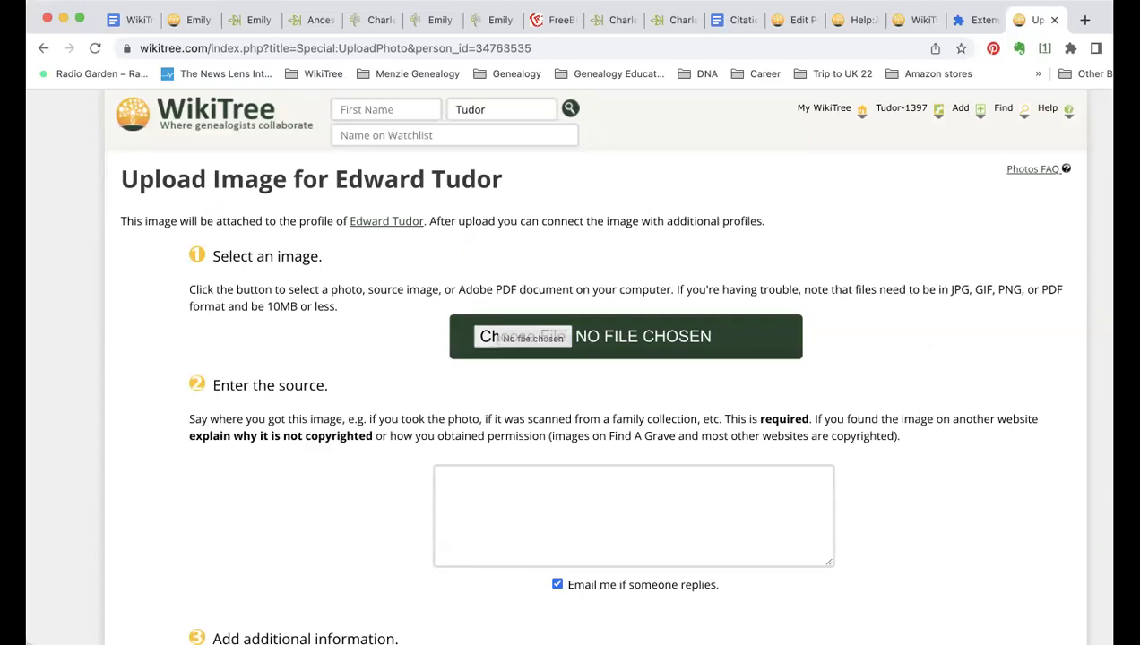
{"action": "left_click", "coordinate": [501, 338]}
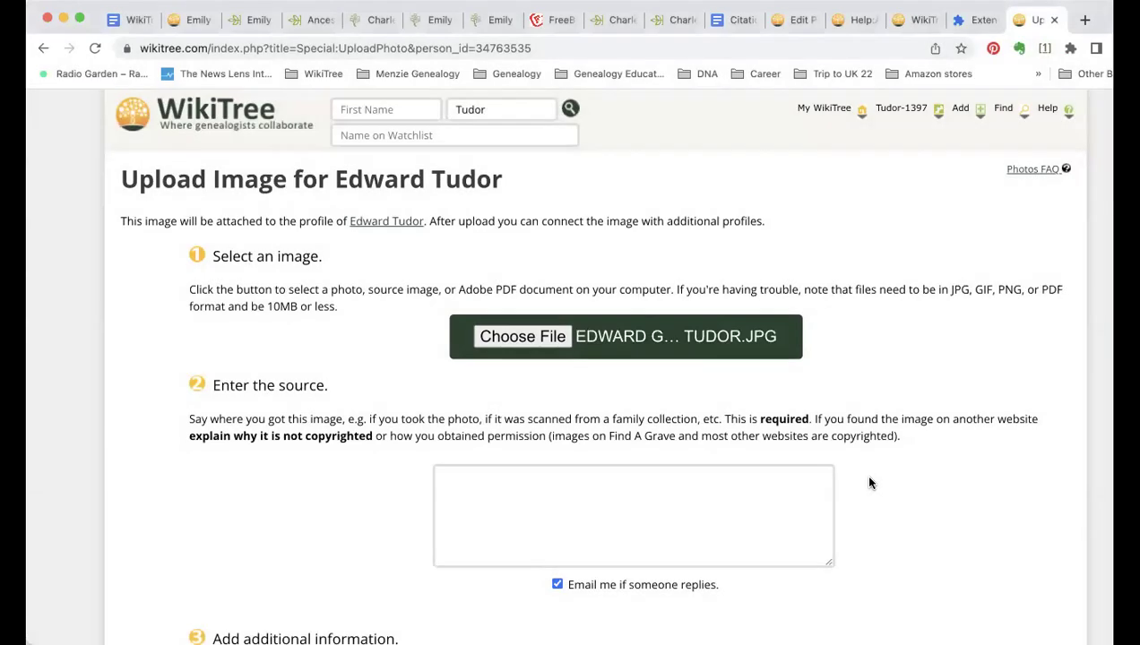
{"action": "left_click", "coordinate": [485, 482]}
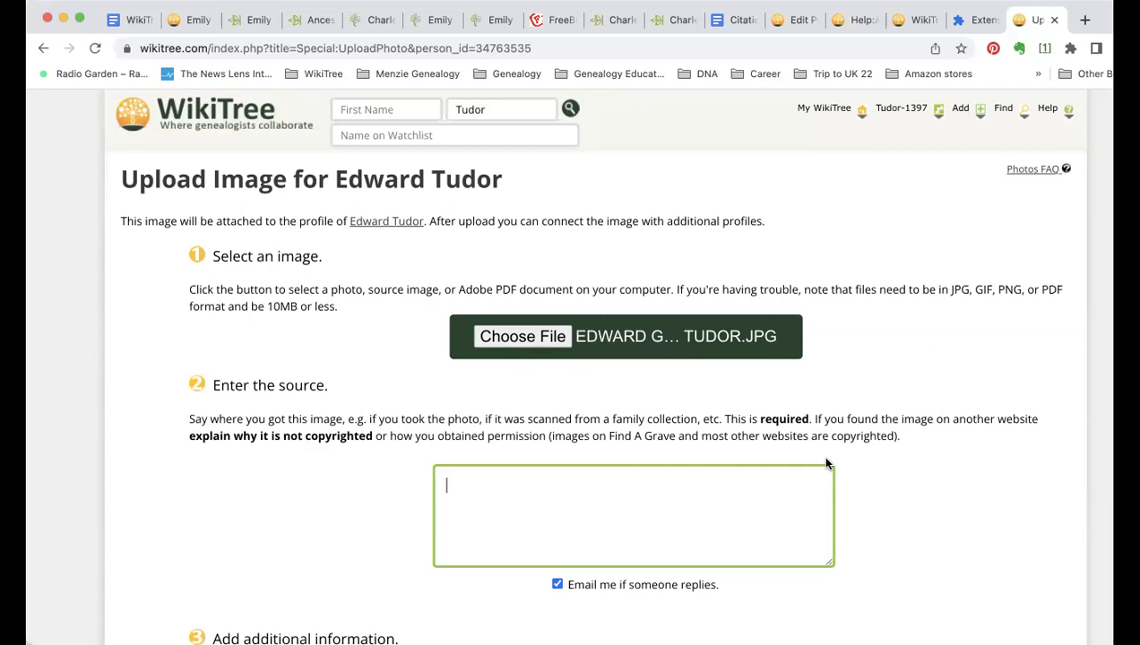
{"action": "type", "text": "Used with permission of Ancestry user"}
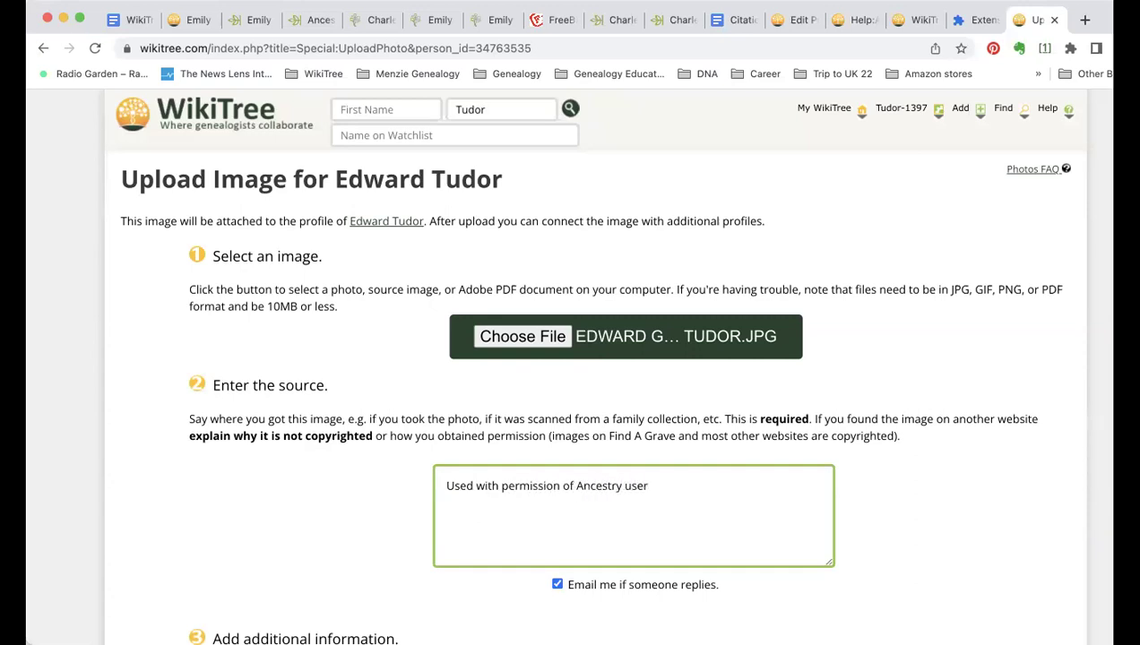
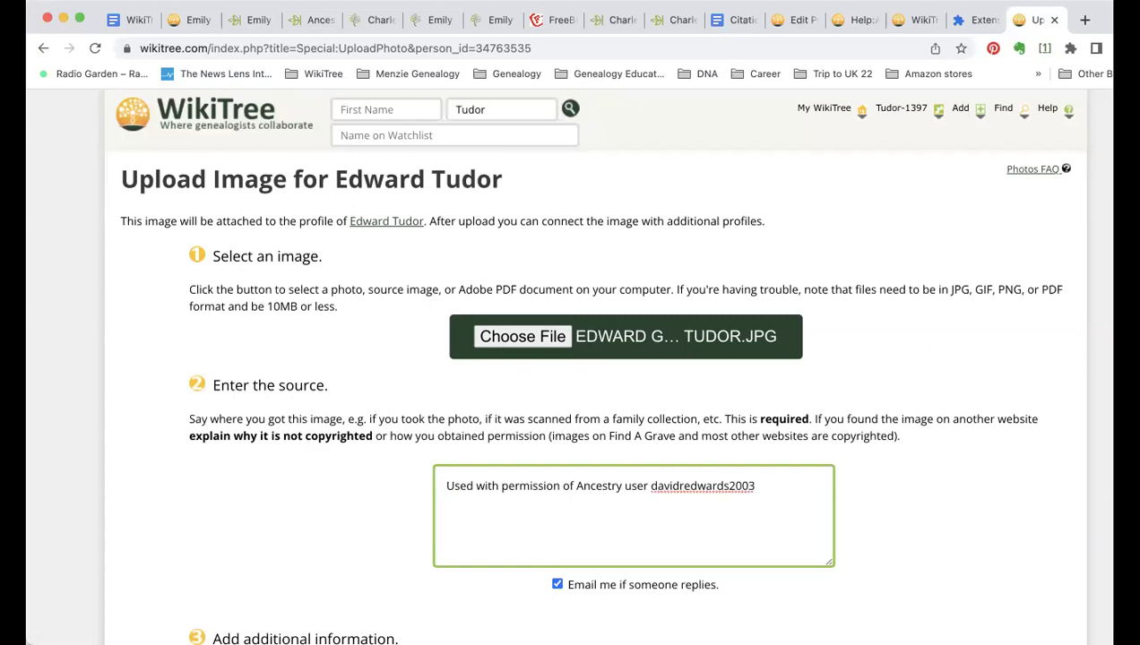
{"action": "scroll", "coordinate": [852, 500], "scroll_direction": "down", "scroll_amount": 5}
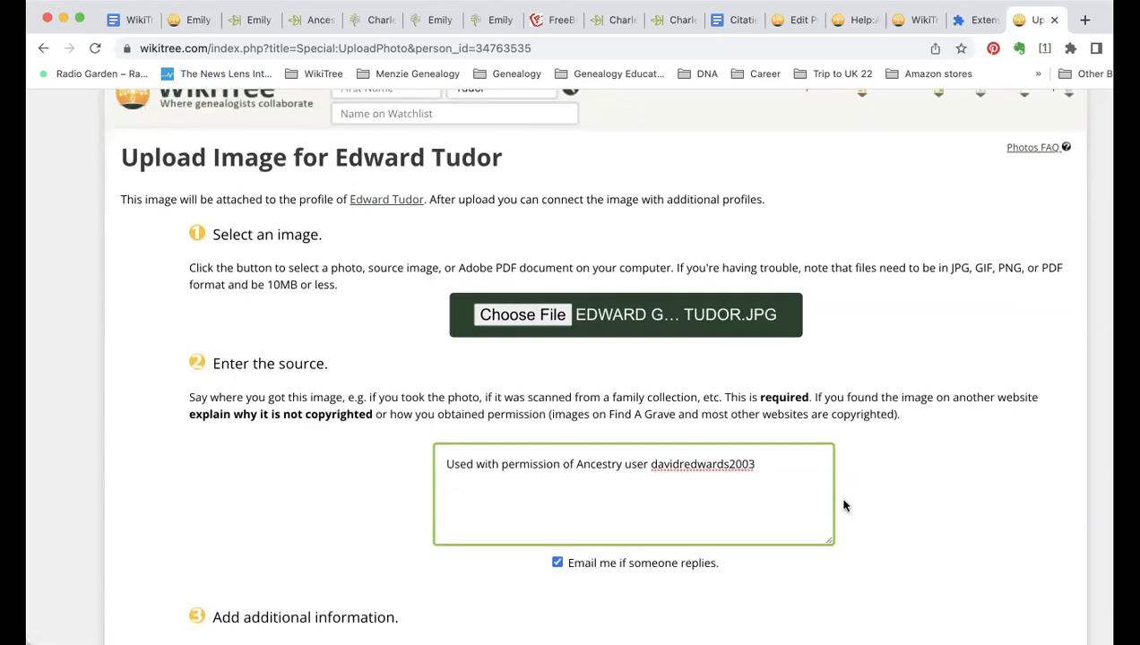
{"action": "scroll", "coordinate": [842, 503], "scroll_direction": "down", "scroll_amount": 2}
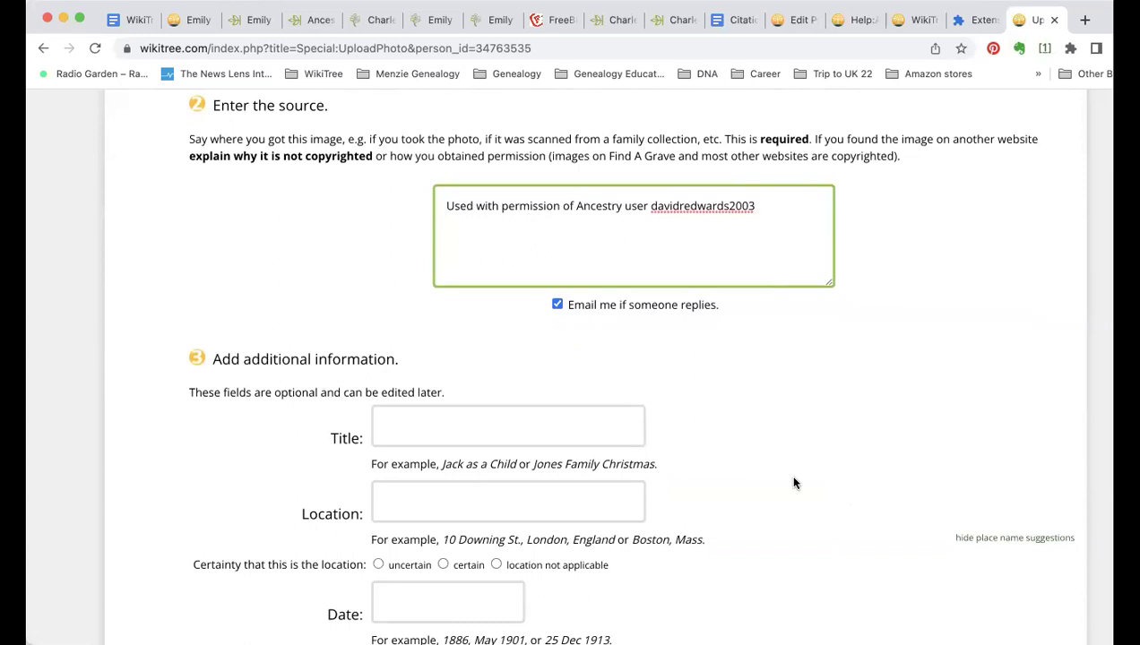
{"action": "left_click", "coordinate": [393, 430]}
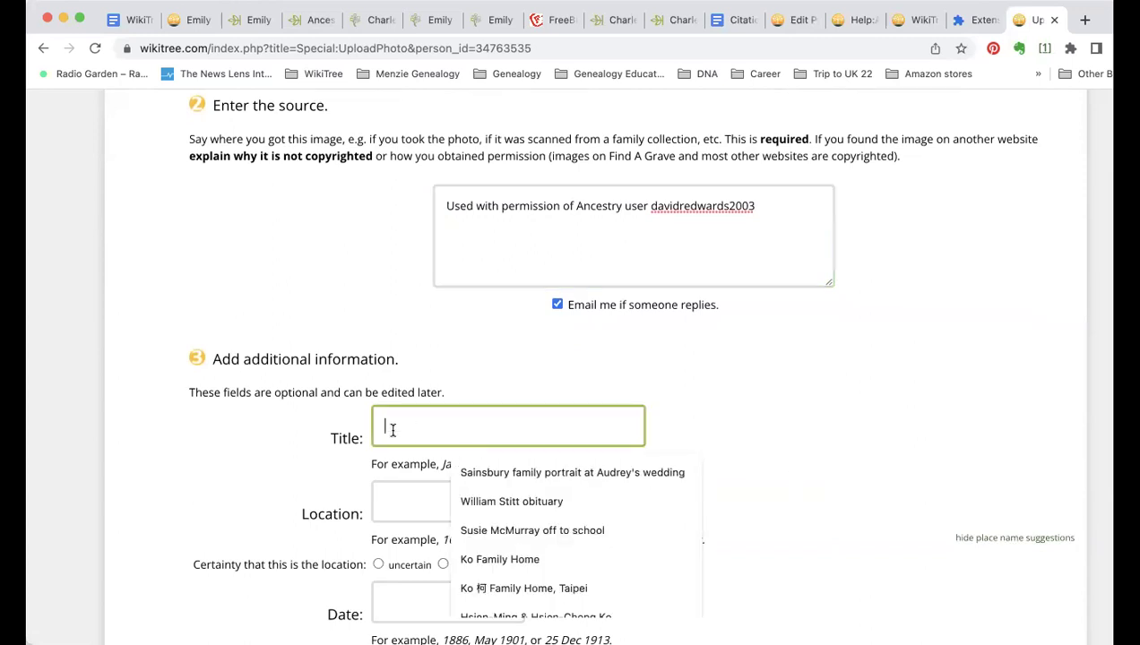
{"action": "type", "text": "Ed"}
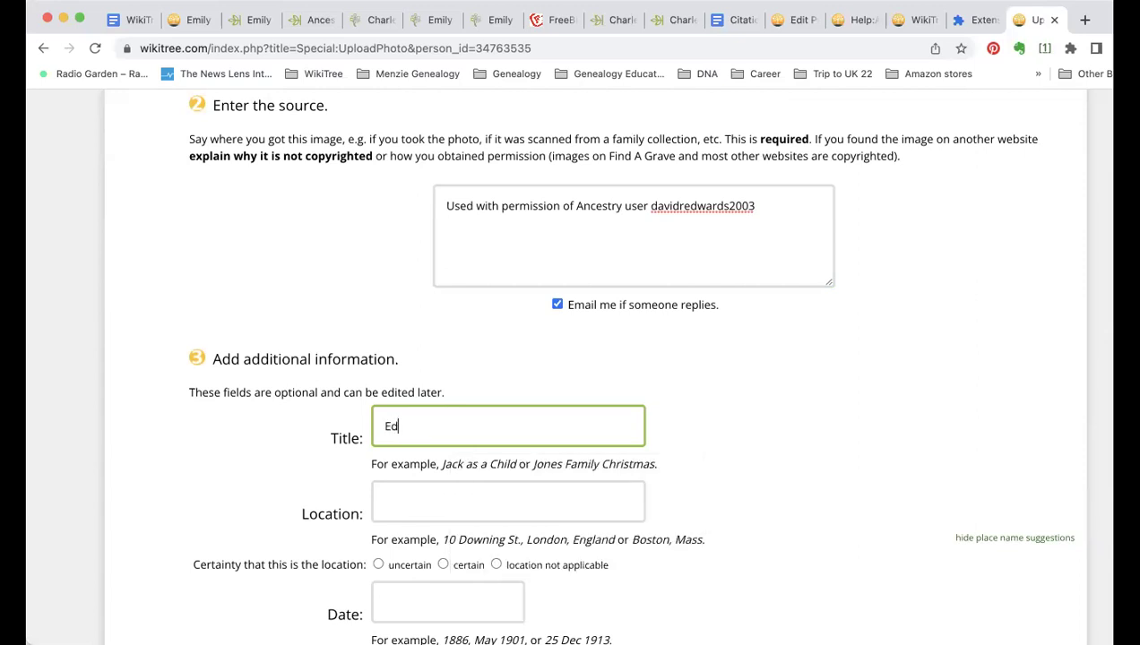
{"action": "type", "text": "ward George Tudor (seated) with brother"}
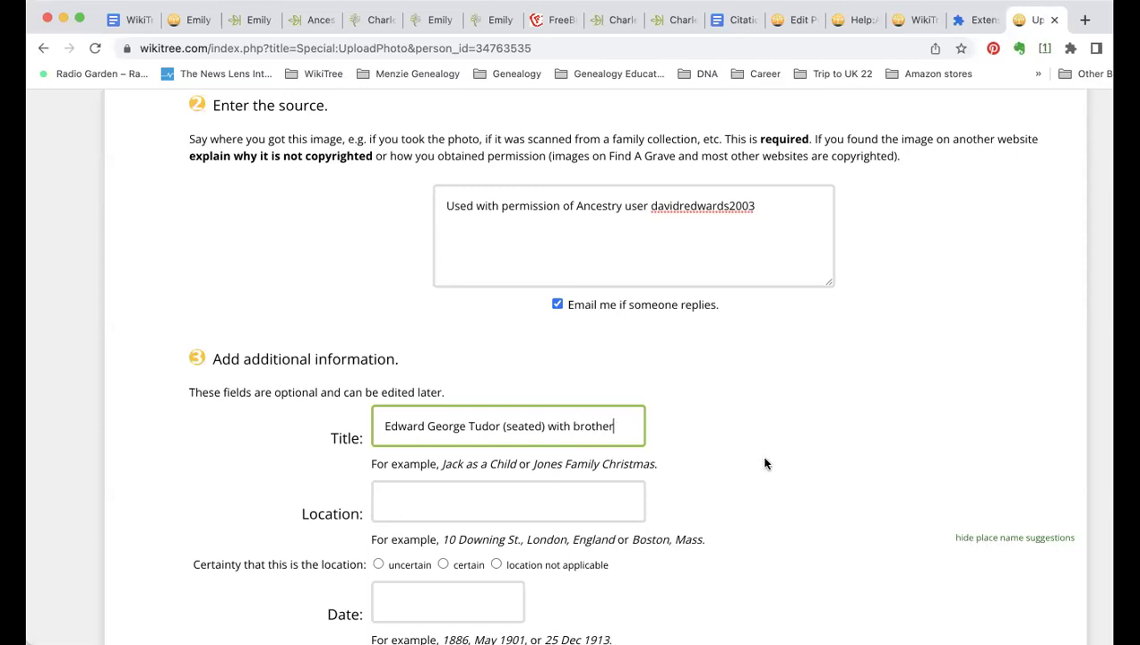
{"action": "scroll", "coordinate": [764, 464], "scroll_direction": "down", "scroll_amount": 5}
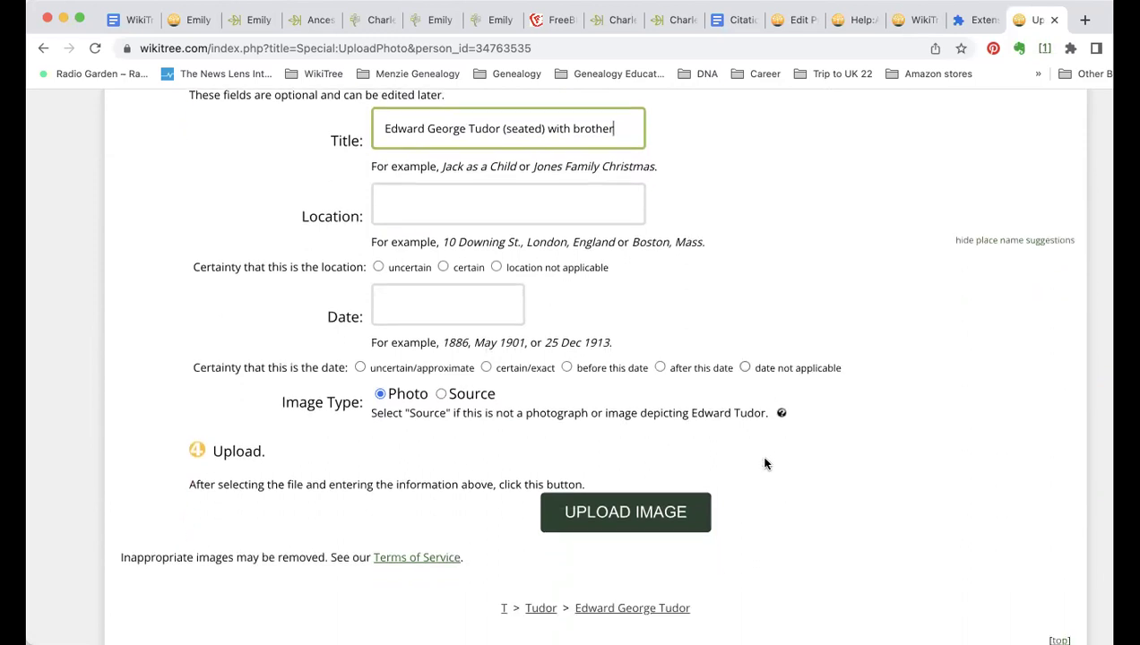
{"action": "scroll", "coordinate": [765, 463], "scroll_direction": "down", "scroll_amount": 2}
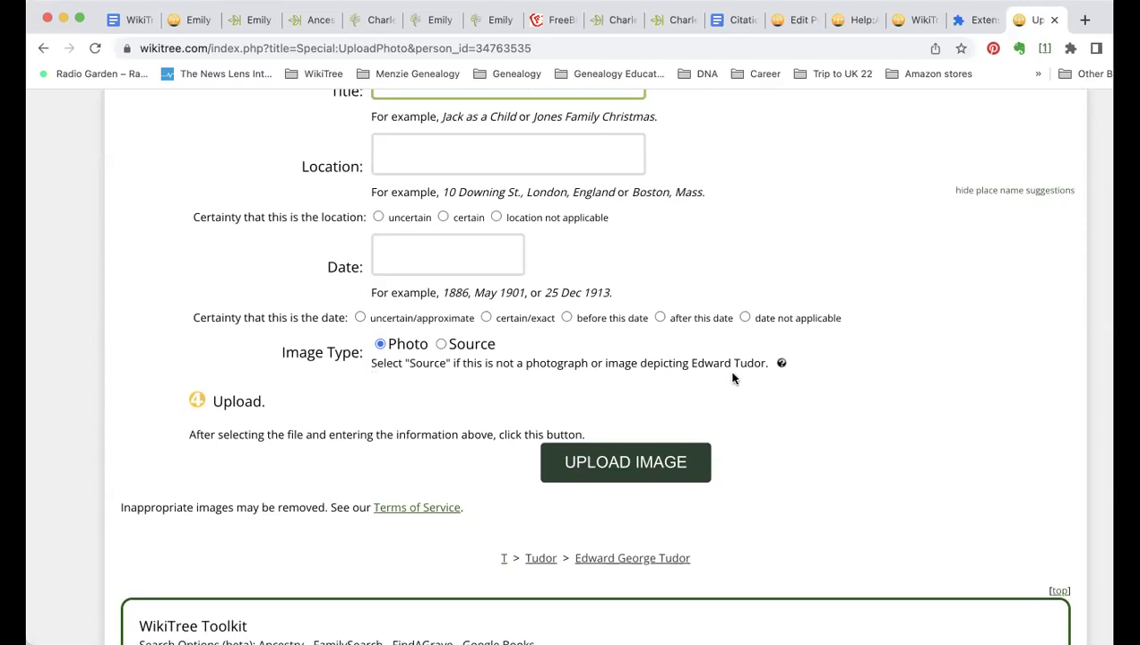
{"action": "left_click", "coordinate": [615, 466]}
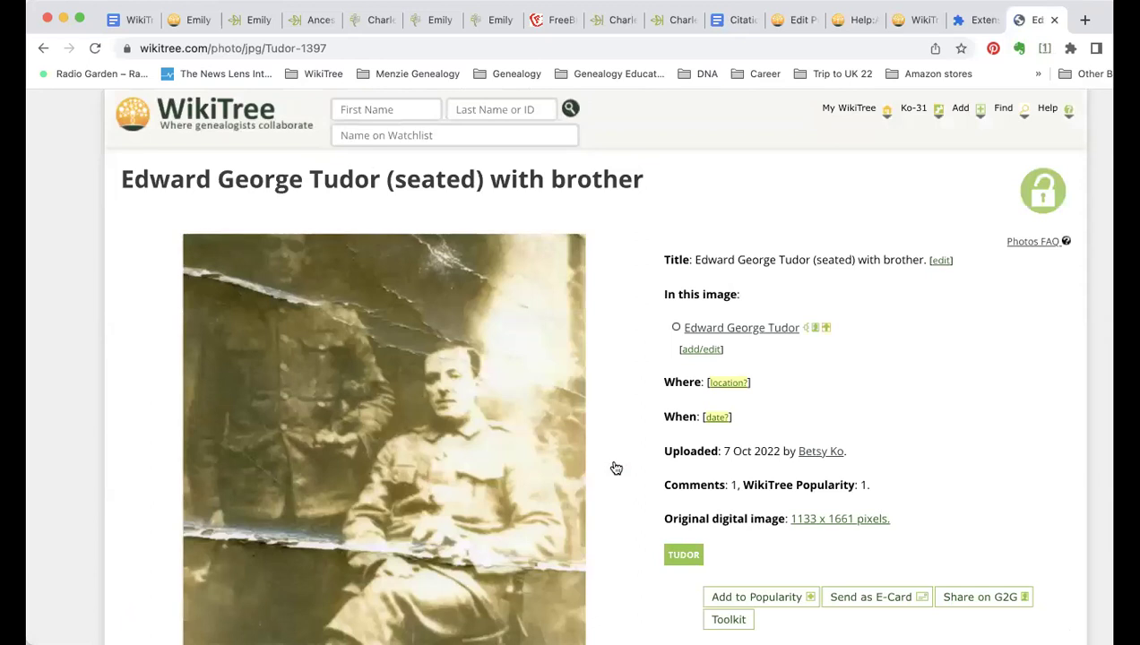
{"action": "scroll", "coordinate": [616, 468], "scroll_direction": "down", "scroll_amount": 3}
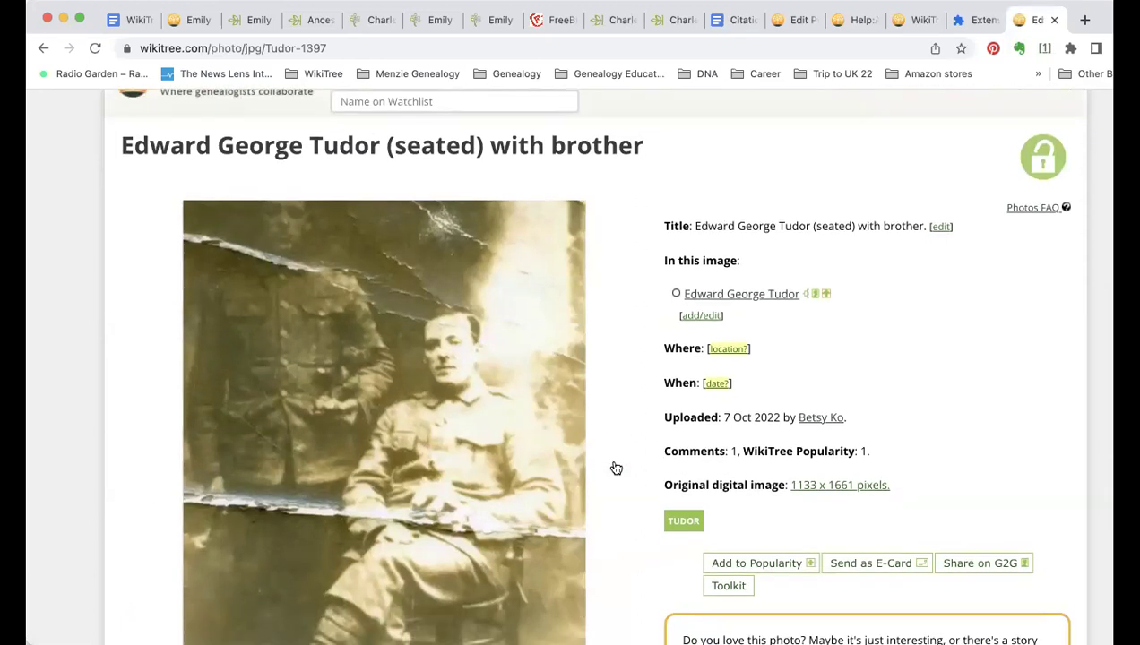
{"action": "scroll", "coordinate": [616, 468], "scroll_direction": "down", "scroll_amount": 4}
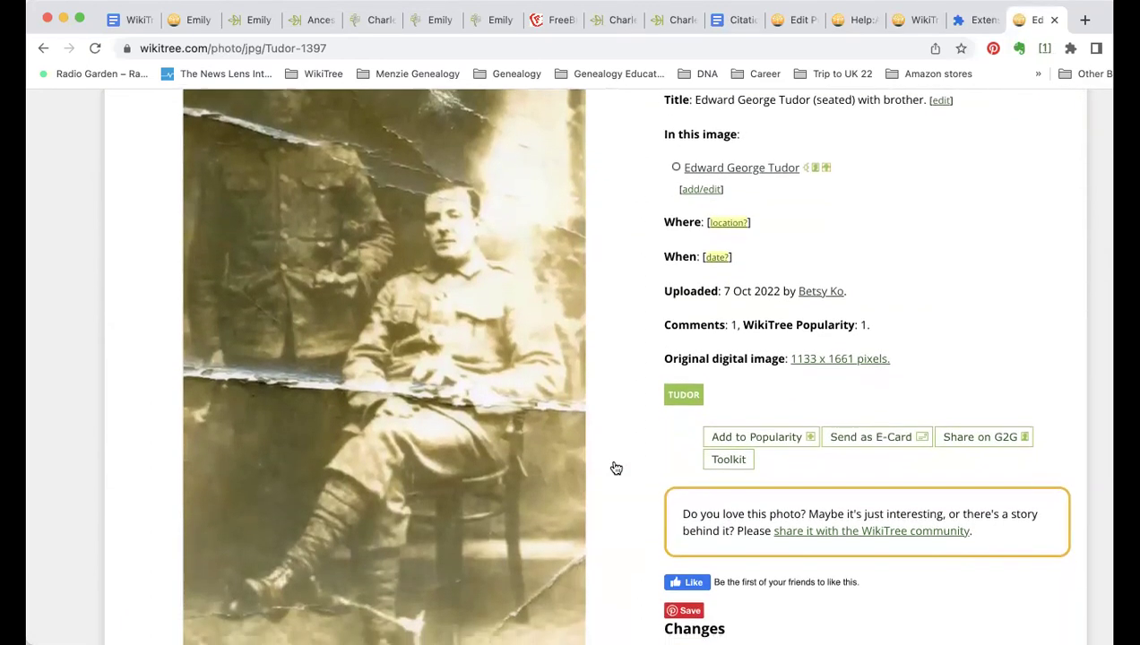
{"action": "scroll", "coordinate": [616, 468], "scroll_direction": "up", "scroll_amount": 5}
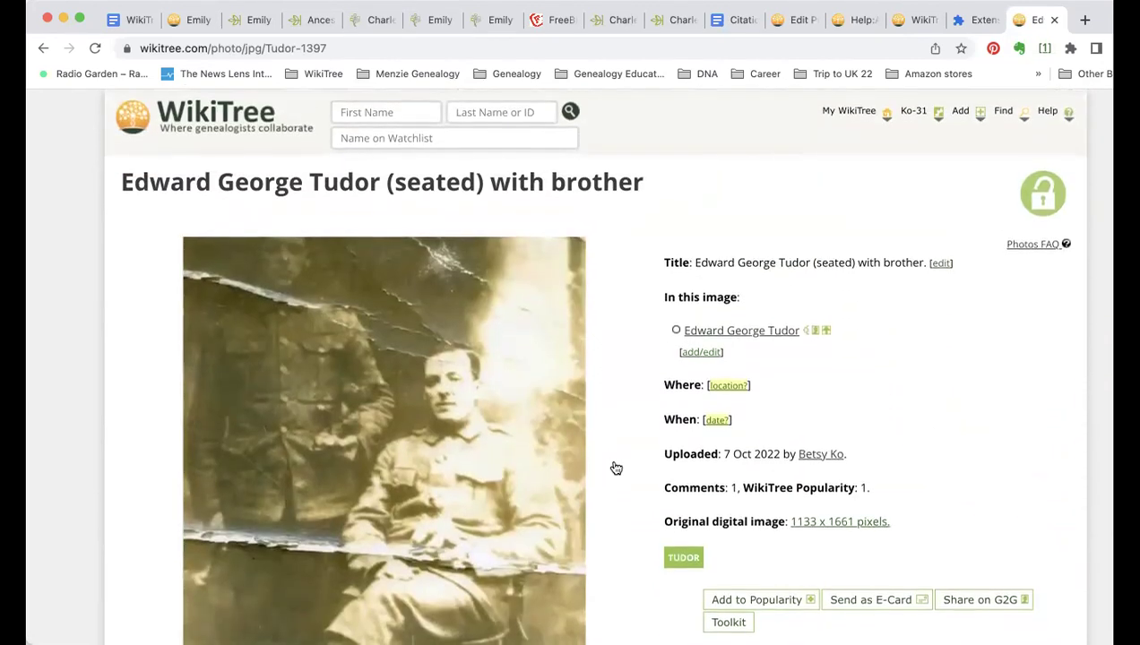
{"action": "left_click", "coordinate": [718, 331]}
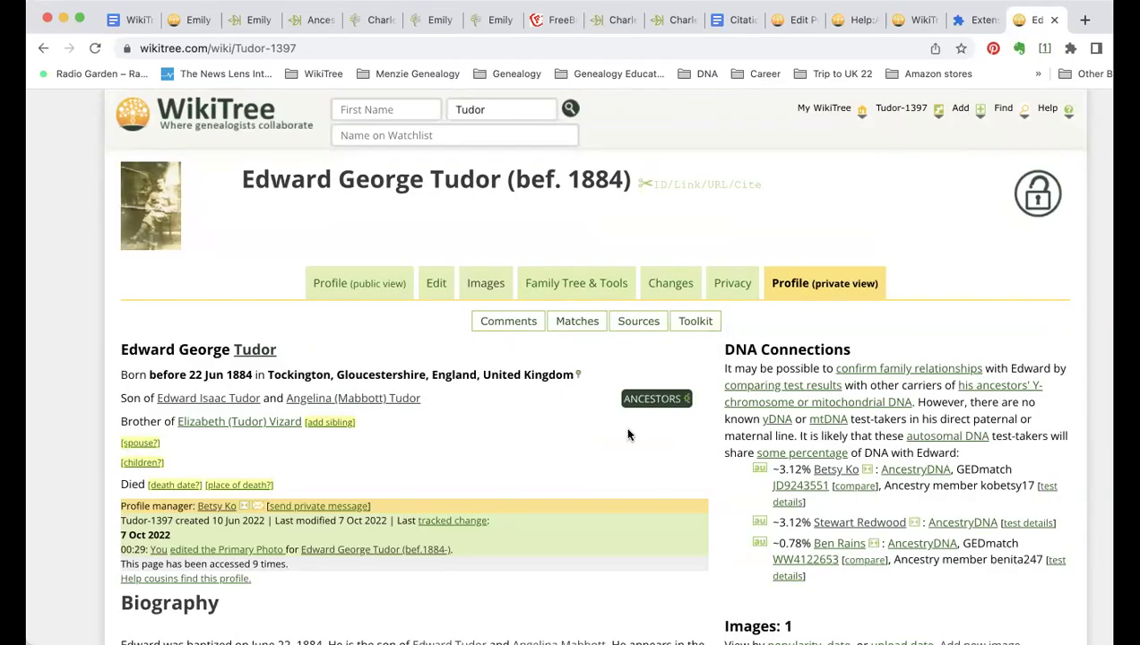
{"action": "scroll", "coordinate": [627, 435], "scroll_direction": "down", "scroll_amount": 5}
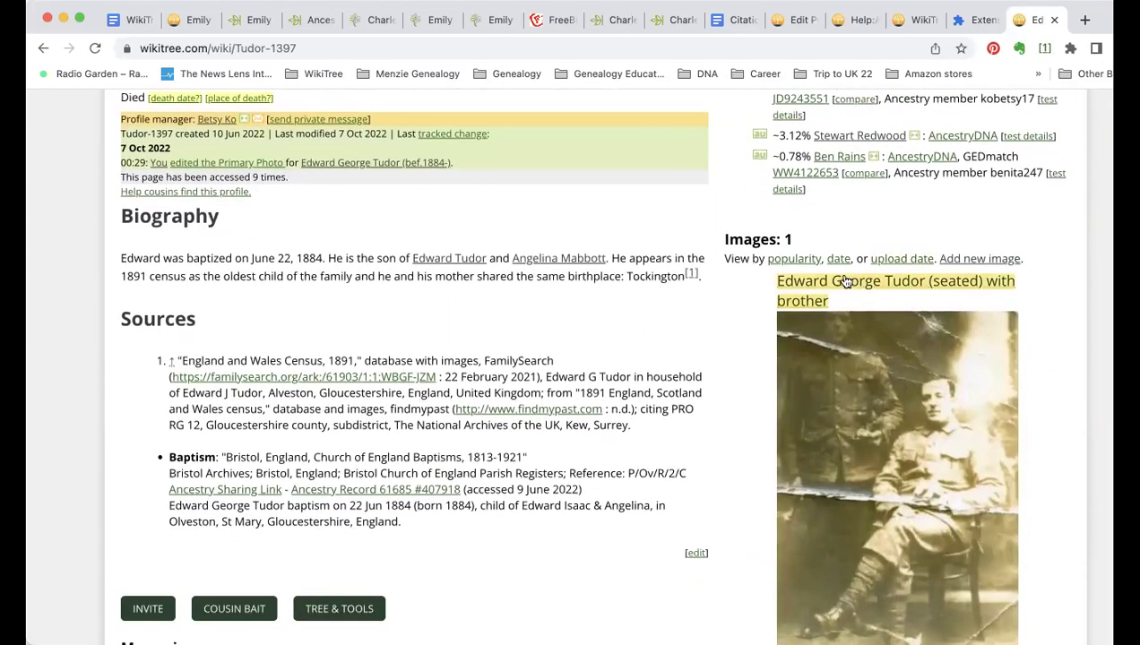
{"action": "left_click", "coordinate": [845, 281]}
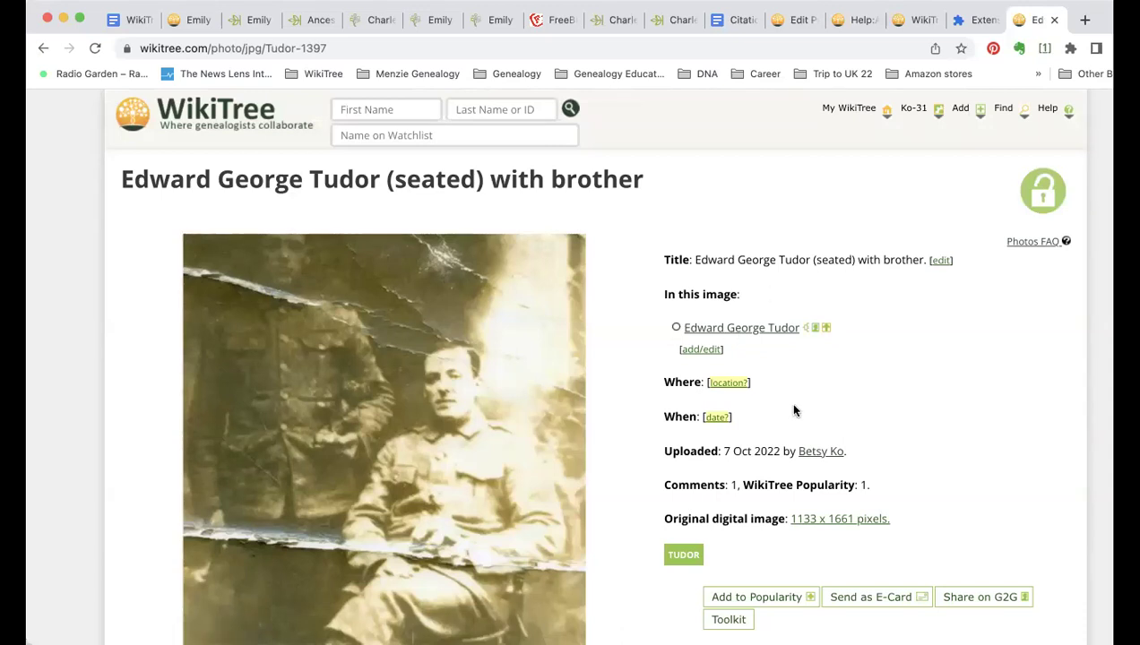
{"action": "scroll", "coordinate": [794, 411], "scroll_direction": "down", "scroll_amount": 5}
{"action": "scroll", "coordinate": [793, 410], "scroll_direction": "down", "scroll_amount": 2}
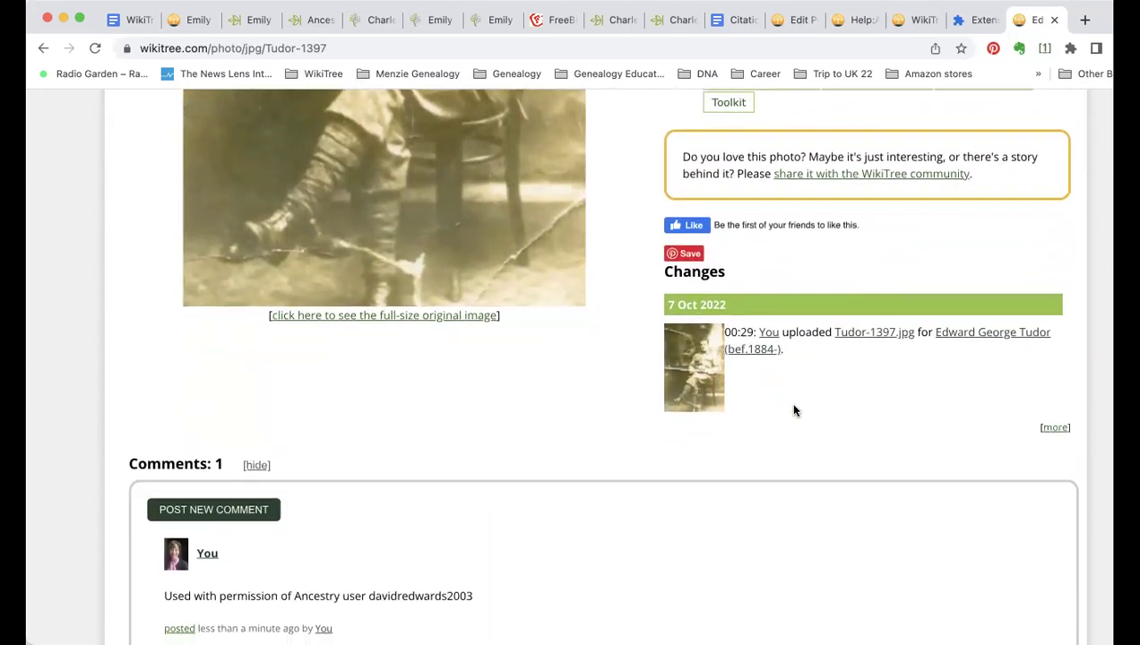
{"action": "scroll", "coordinate": [793, 410], "scroll_direction": "down", "scroll_amount": 4}
{"action": "scroll", "coordinate": [794, 406], "scroll_direction": "down", "scroll_amount": 1}
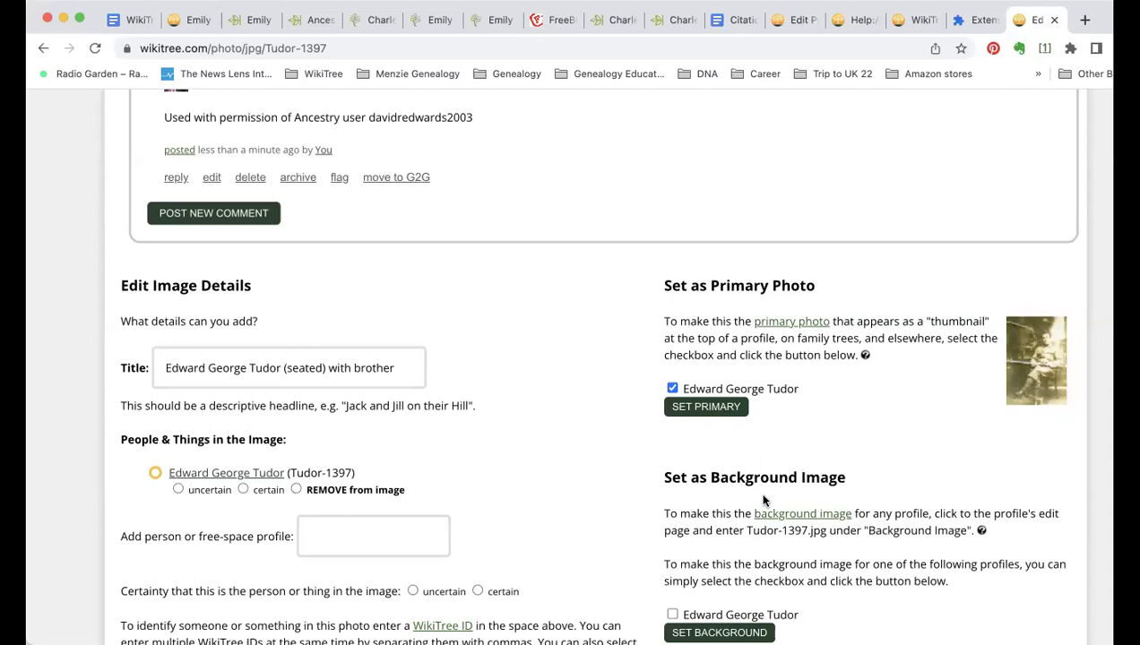
{"action": "scroll", "coordinate": [457, 436], "scroll_direction": "down", "scroll_amount": 2}
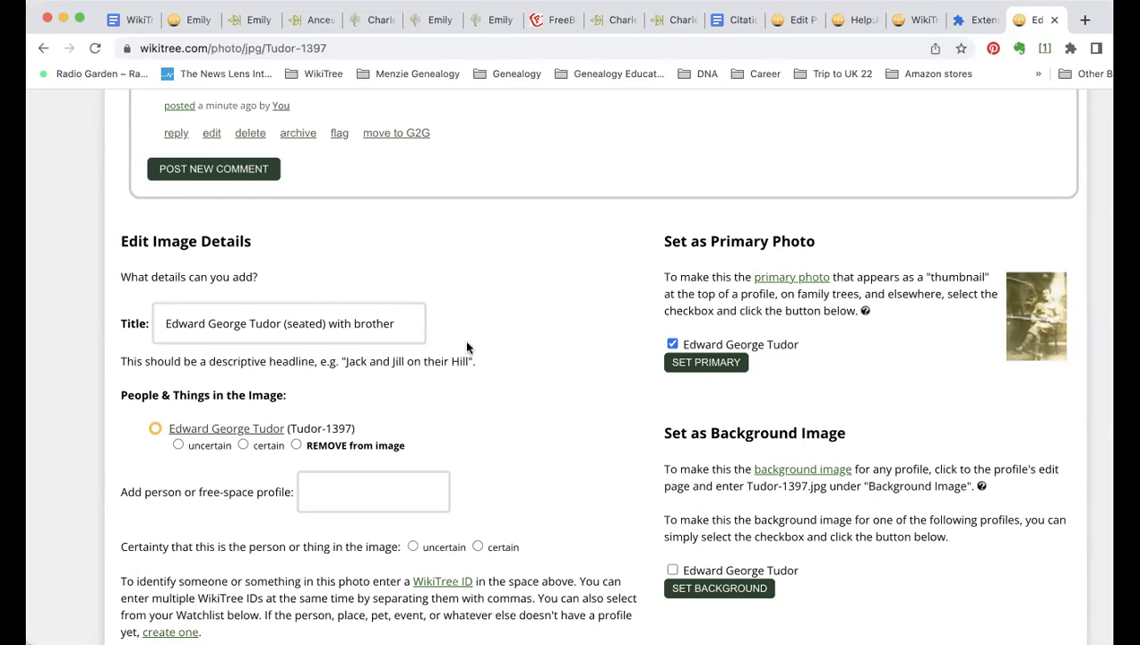
{"action": "scroll", "coordinate": [460, 356], "scroll_direction": "up", "scroll_amount": 6}
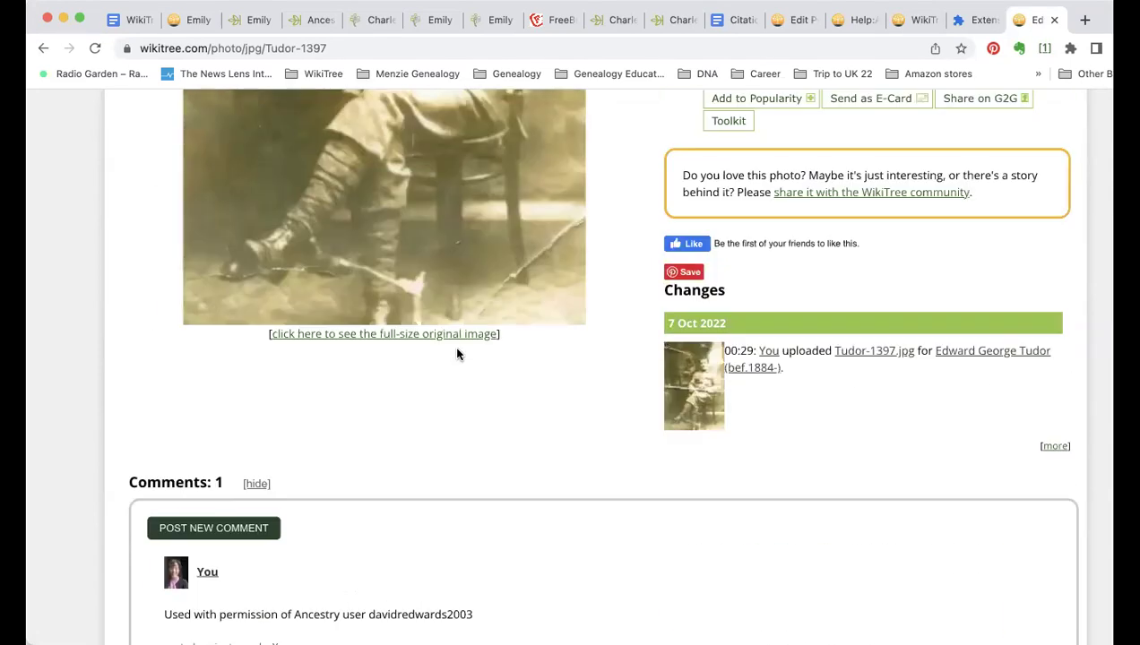
{"action": "scroll", "coordinate": [457, 355], "scroll_direction": "up", "scroll_amount": 5}
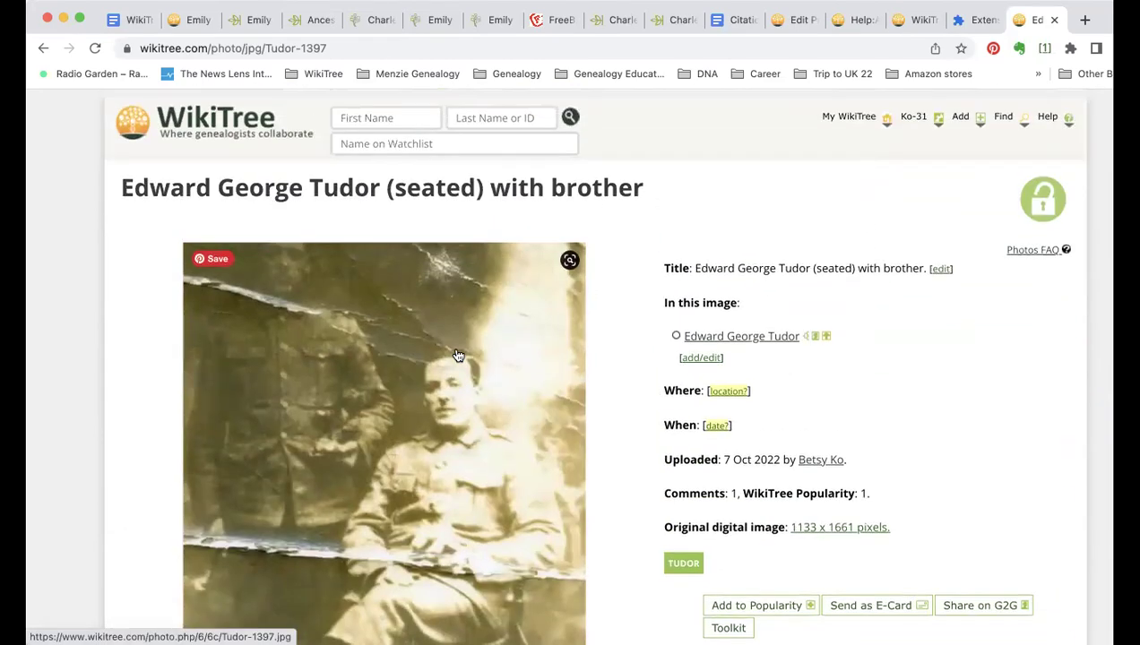
{"action": "scroll", "coordinate": [457, 356], "scroll_direction": "down", "scroll_amount": 6}
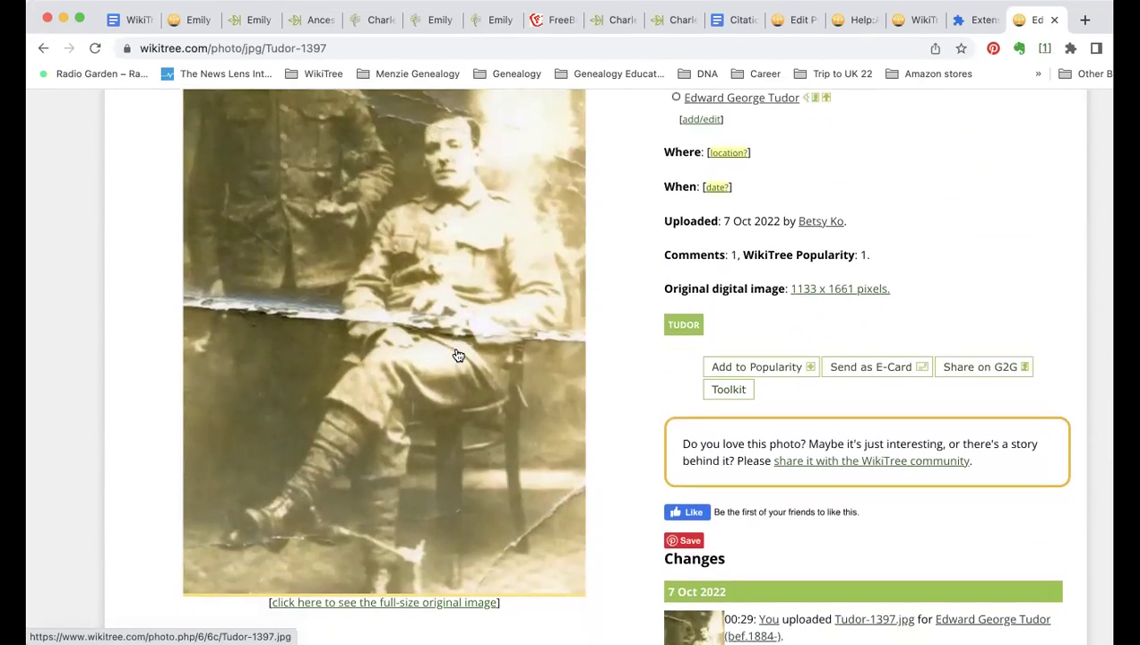
{"action": "scroll", "coordinate": [458, 356], "scroll_direction": "down", "scroll_amount": 7}
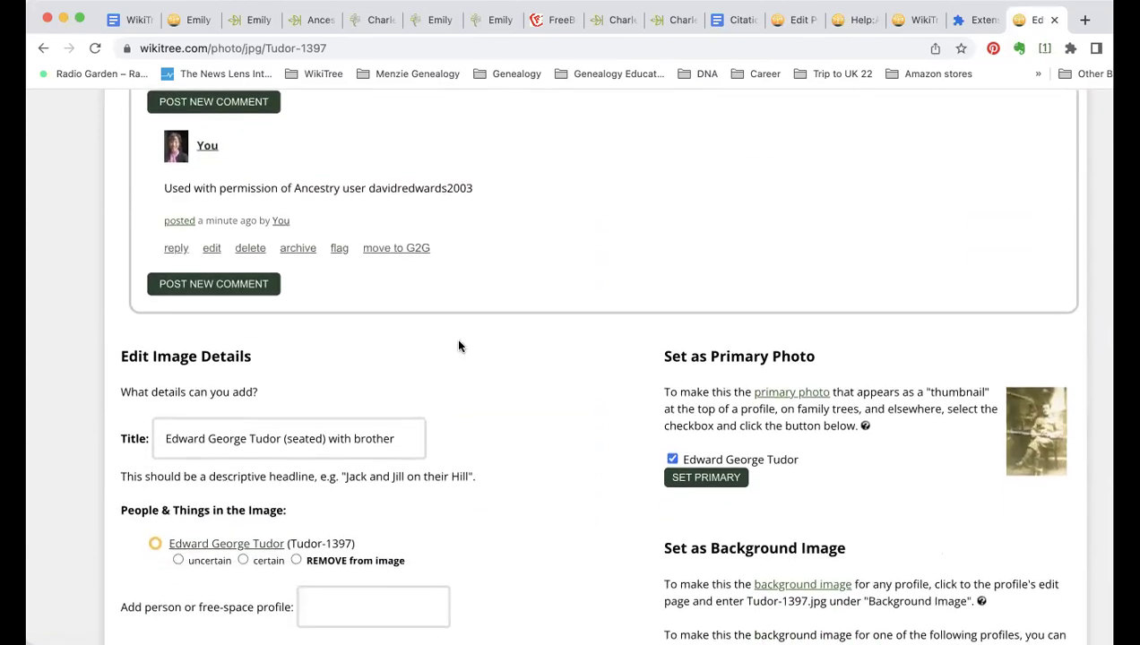
{"action": "scroll", "coordinate": [458, 346], "scroll_direction": "down", "scroll_amount": 4}
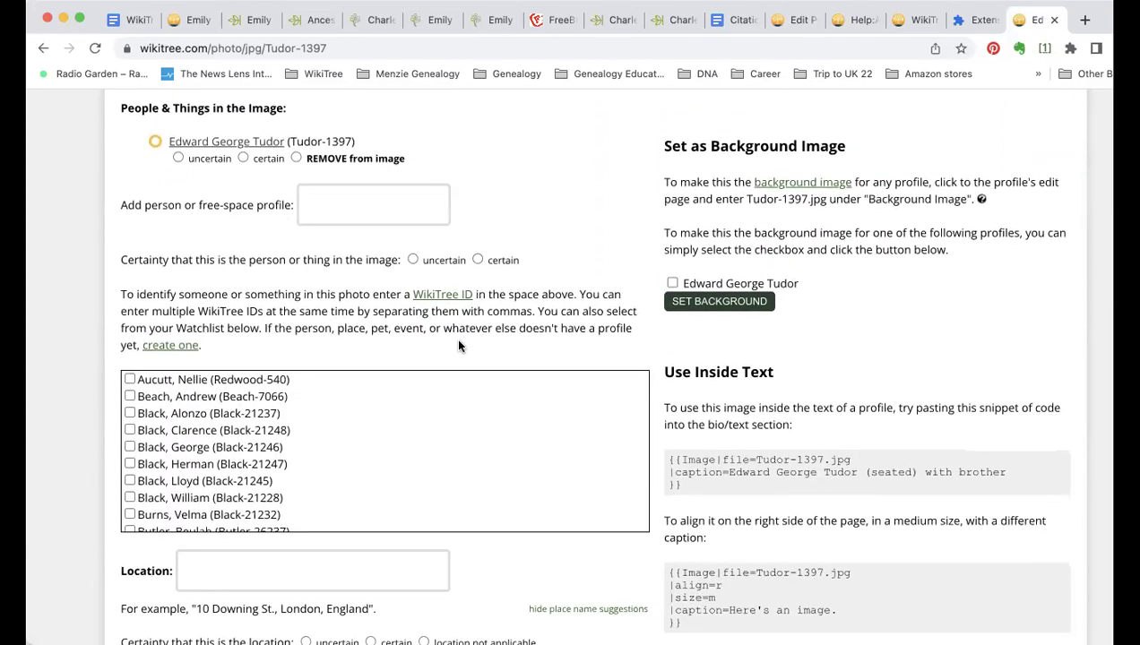
{"action": "scroll", "coordinate": [458, 346], "scroll_direction": "down", "scroll_amount": 2}
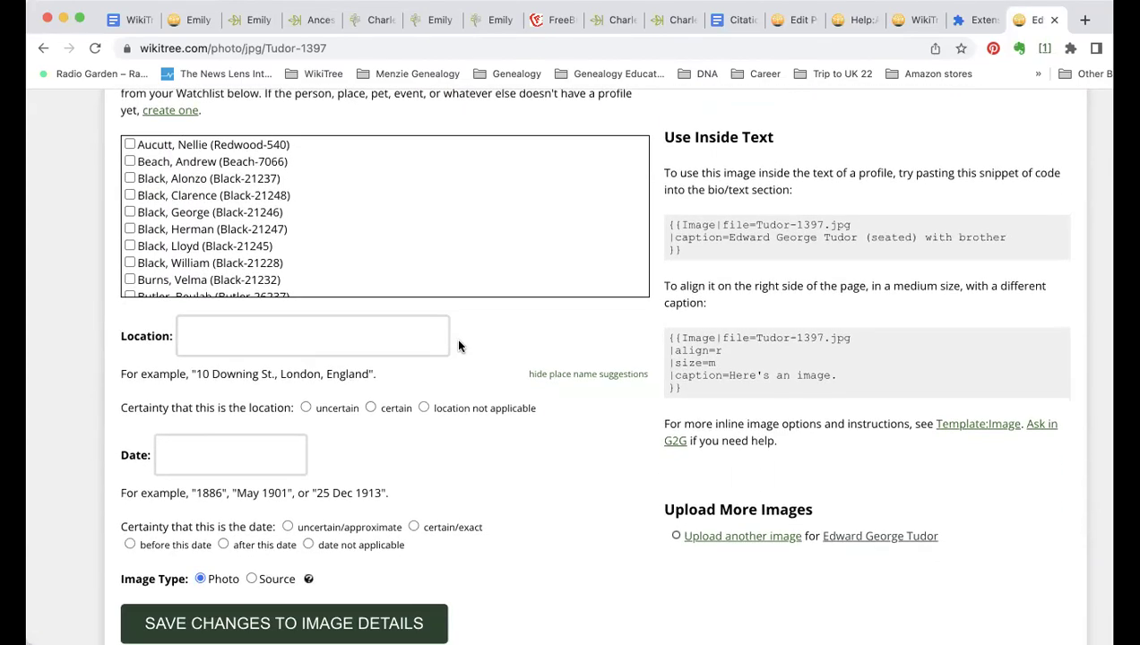
{"action": "scroll", "coordinate": [458, 346], "scroll_direction": "up", "scroll_amount": 4}
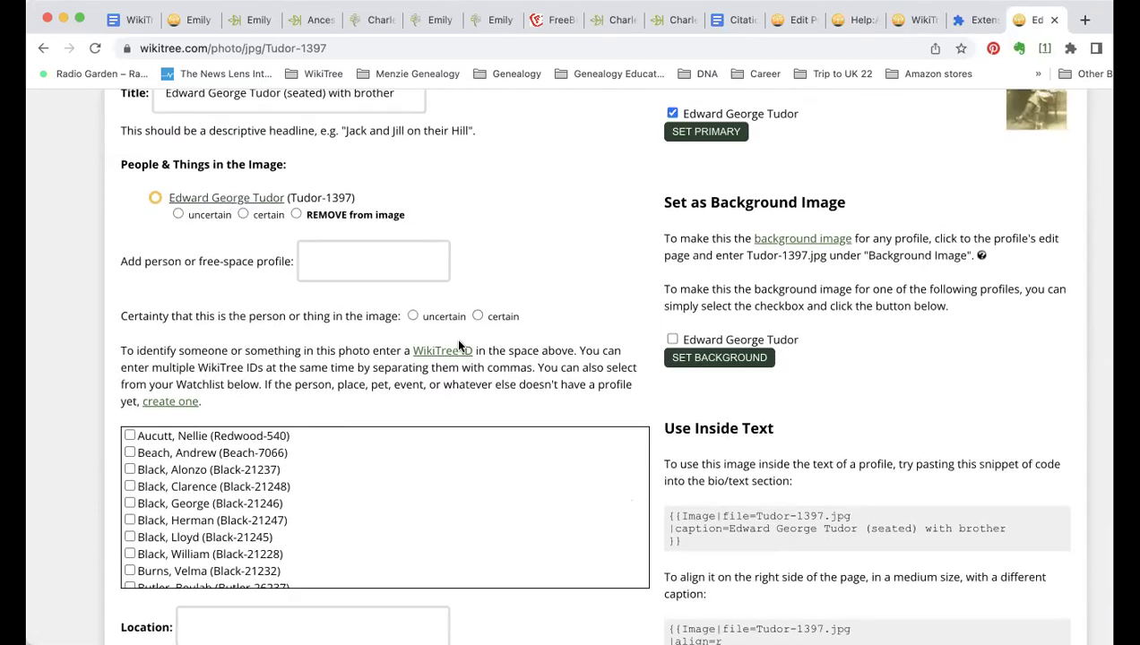
{"action": "scroll", "coordinate": [458, 346], "scroll_direction": "up", "scroll_amount": 2}
{"action": "scroll", "coordinate": [458, 346], "scroll_direction": "up", "scroll_amount": 3}
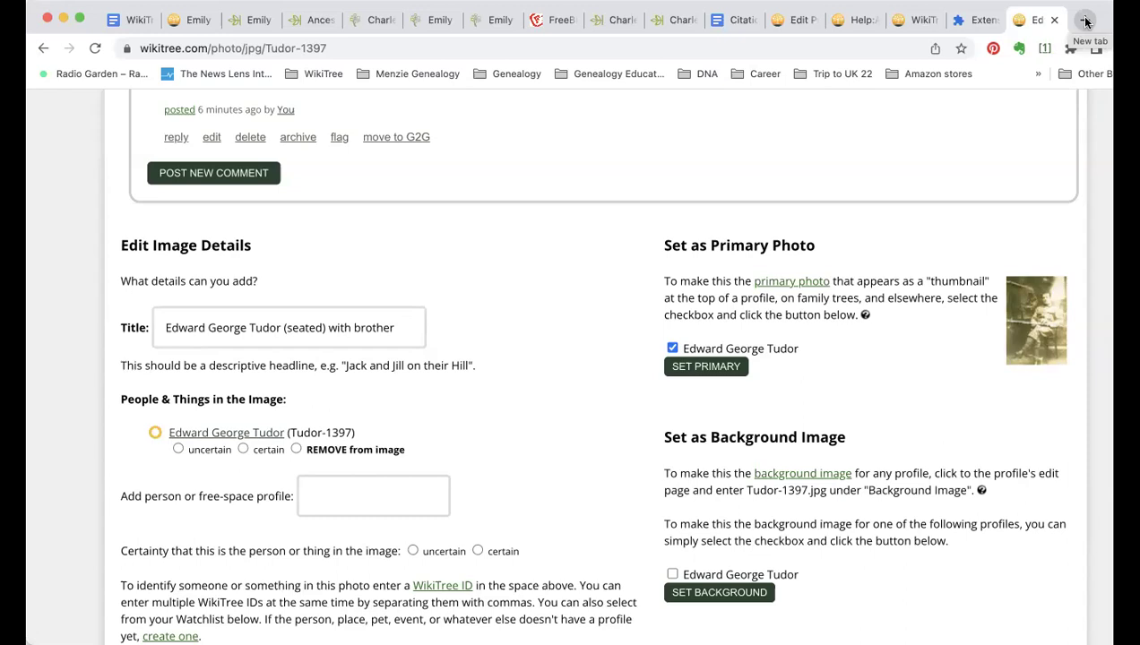
Load the WikiTree home page (wikitree.com) in a new browser tab
{"action": "left_click", "coordinate": [1085, 20]}
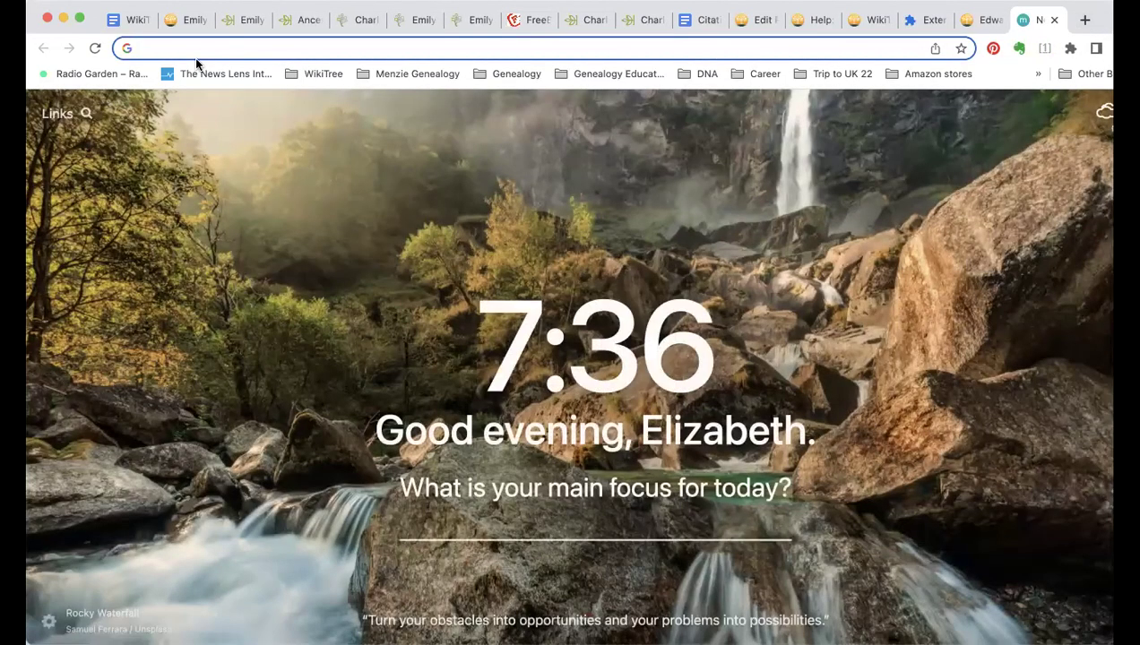
{"action": "type", "text": "w"}
{"action": "key", "text": "Return"}
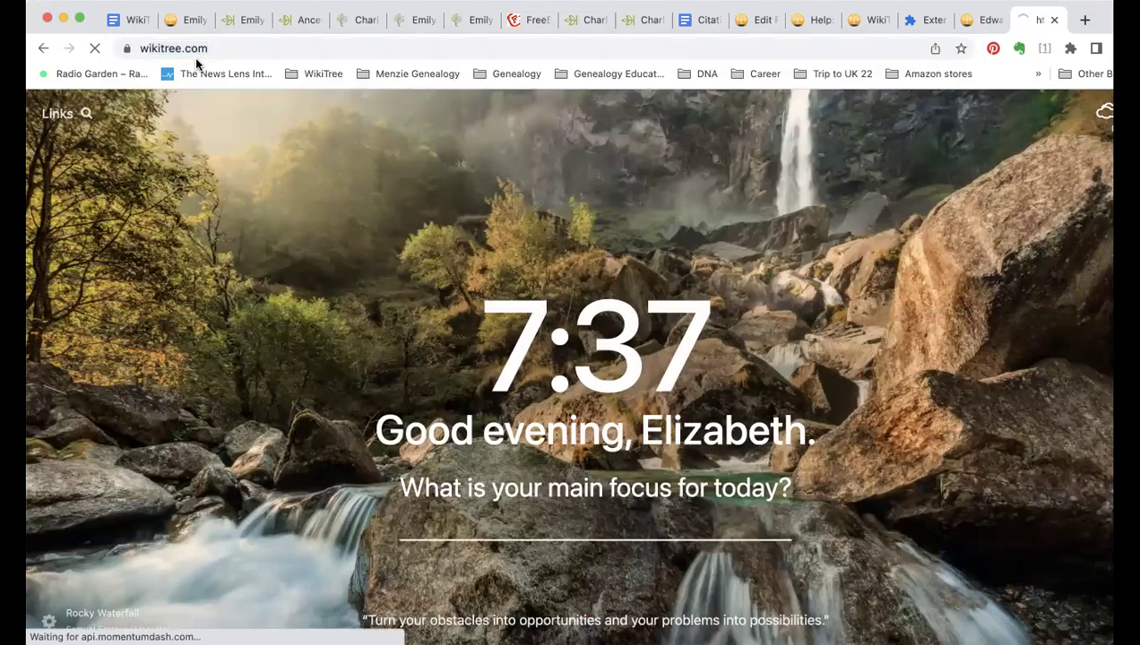
{"action": "scroll", "coordinate": [465, 501], "scroll_direction": "down", "scroll_amount": 2}
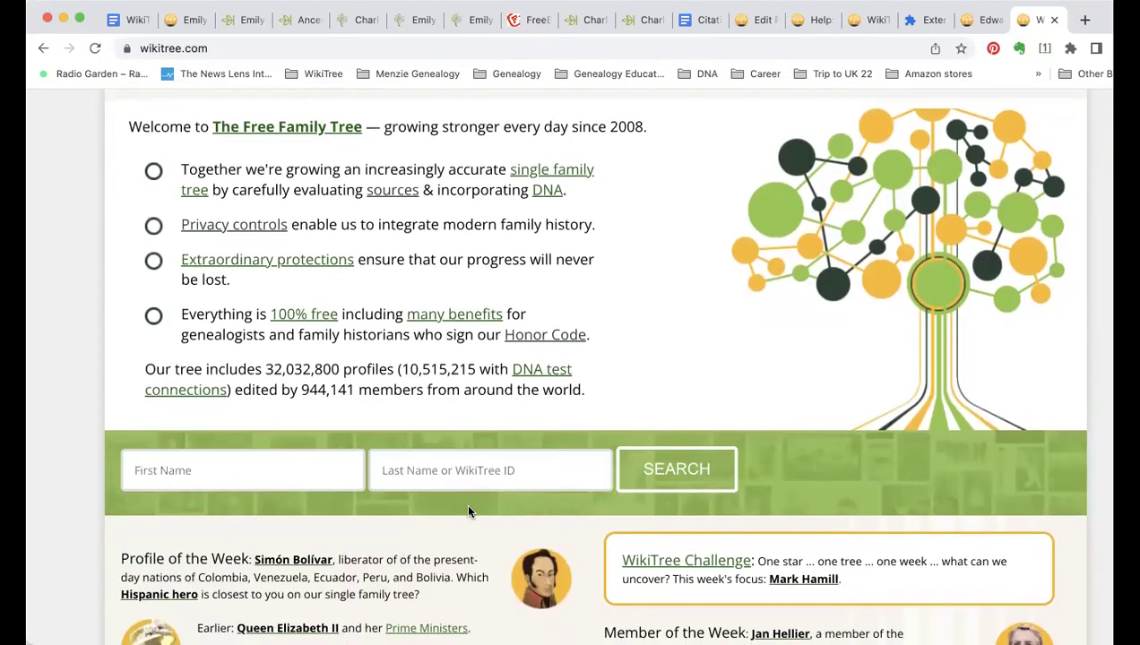
{"action": "left_click", "coordinate": [418, 471]}
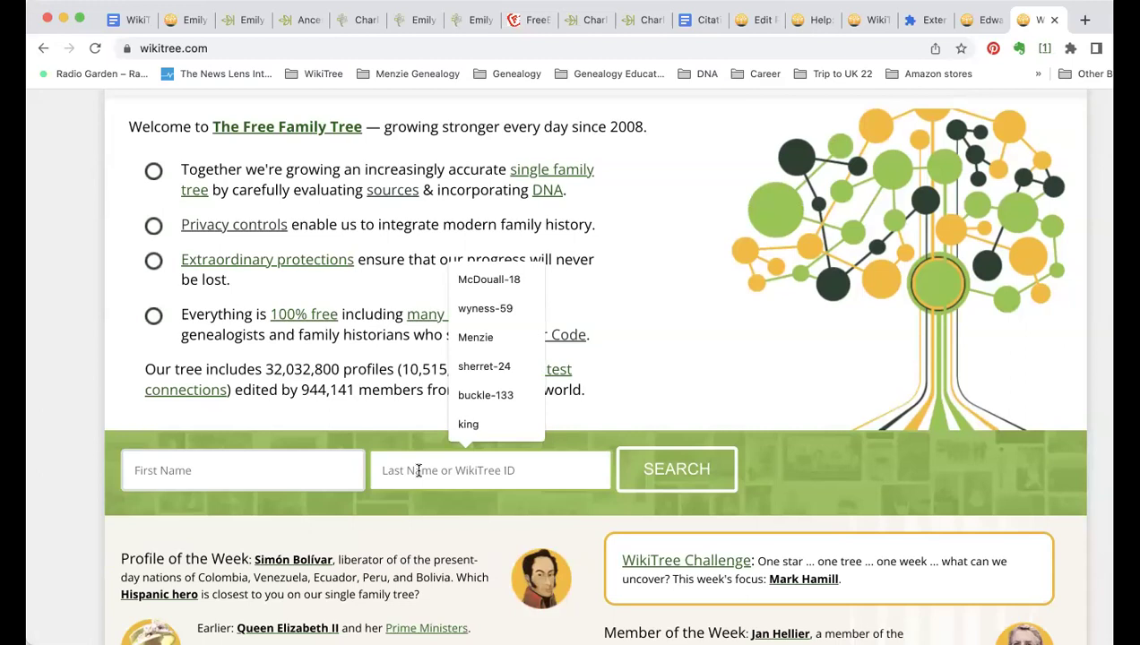
{"action": "type", "text": "trembath"}
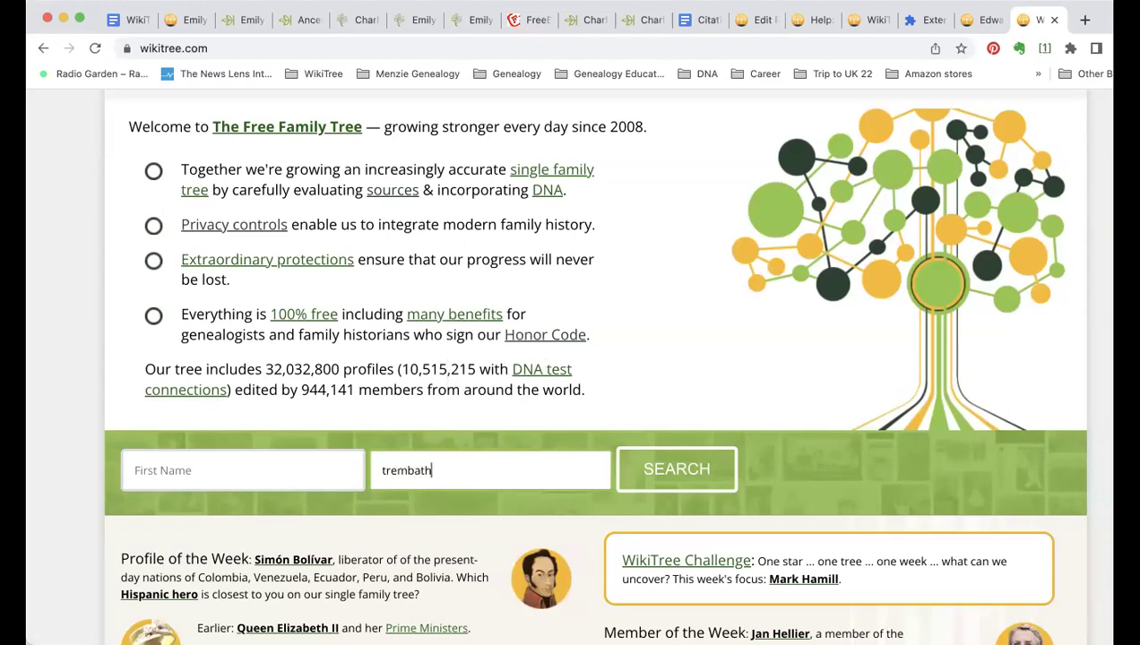
{"action": "type", "text": "-207"}
Look up profile Trembath-207 and review Arthur Trembath's 1673–1730 biography
{"action": "left_click", "coordinate": [701, 467]}
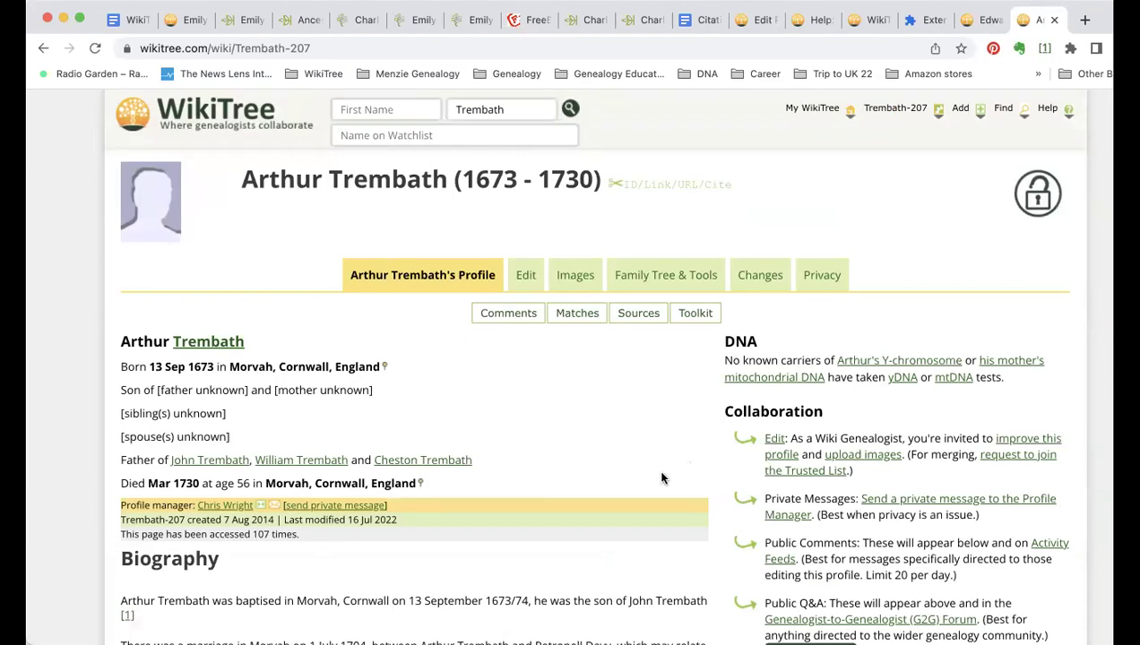
{"action": "scroll", "coordinate": [466, 432], "scroll_direction": "down", "scroll_amount": 8}
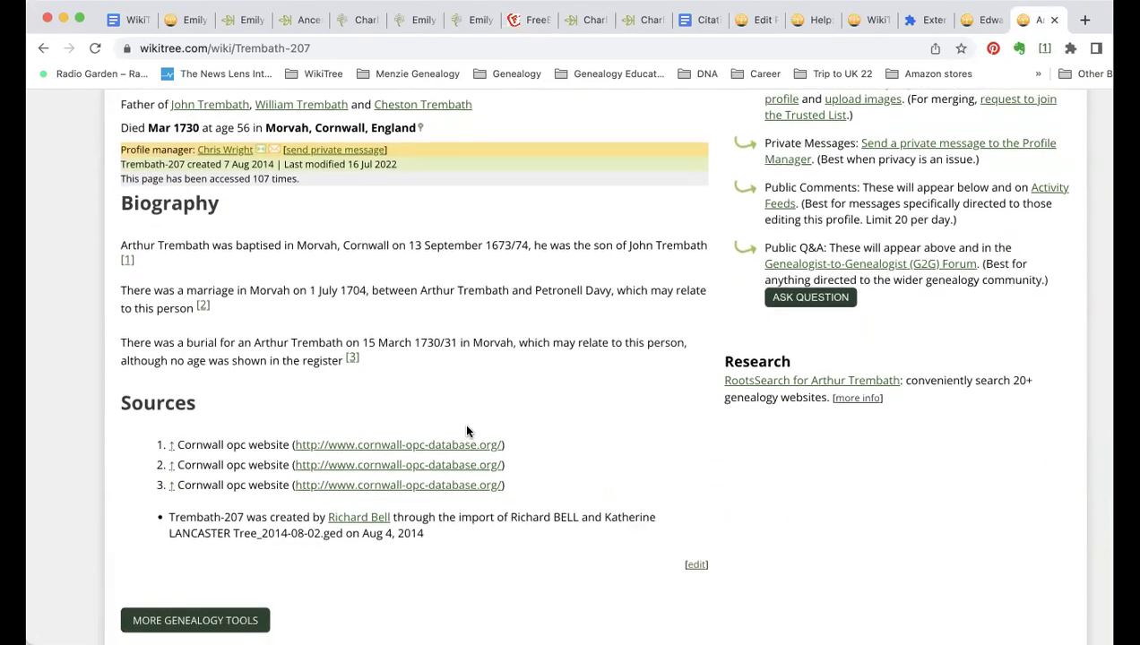
{"action": "scroll", "coordinate": [466, 432], "scroll_direction": "down", "scroll_amount": 2}
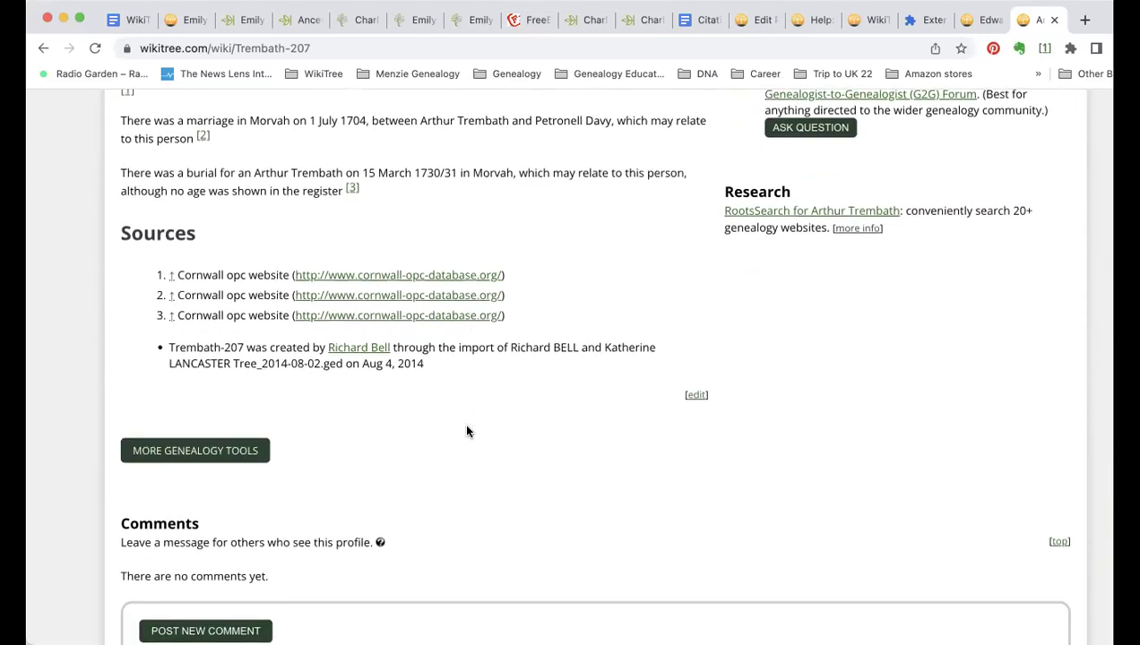
{"action": "scroll", "coordinate": [466, 432], "scroll_direction": "up", "scroll_amount": 5}
{"action": "scroll", "coordinate": [466, 432], "scroll_direction": "up", "scroll_amount": 1}
{"action": "scroll", "coordinate": [466, 432], "scroll_direction": "up", "scroll_amount": 1}
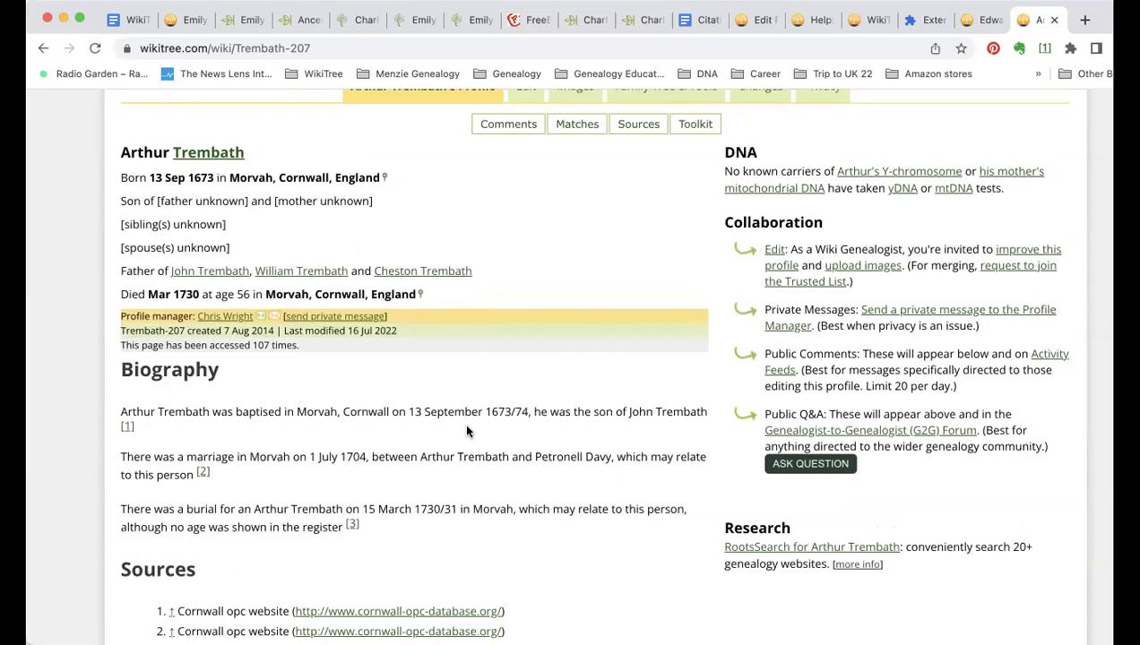
{"action": "scroll", "coordinate": [467, 432], "scroll_direction": "up", "scroll_amount": 2}
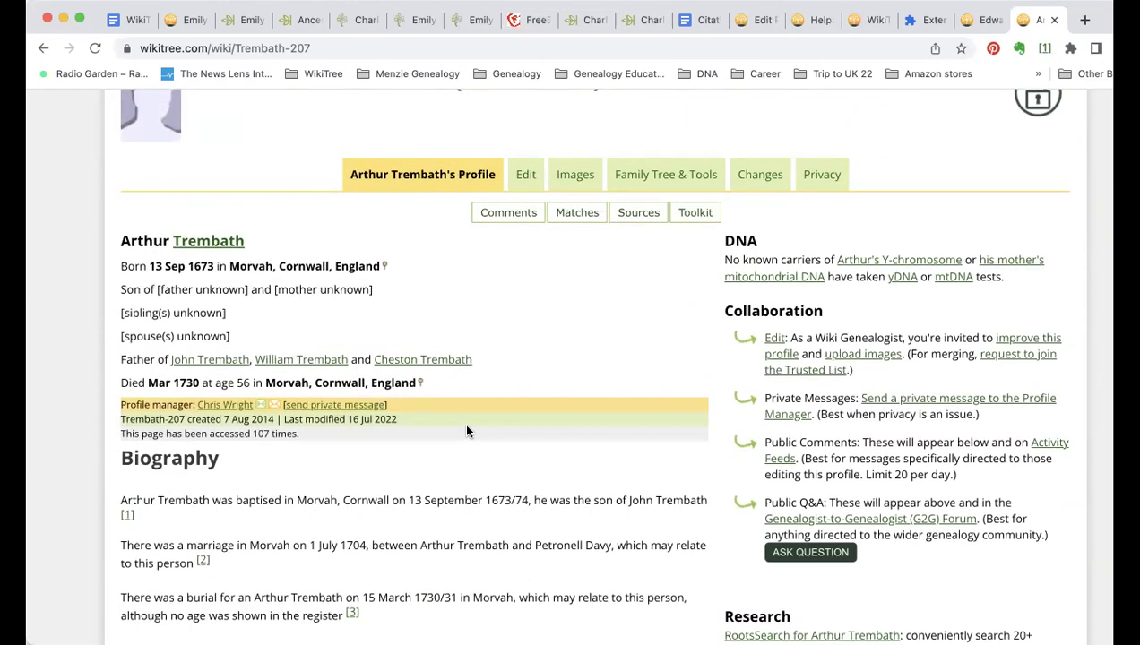
{"action": "scroll", "coordinate": [466, 432], "scroll_direction": "up", "scroll_amount": 1}
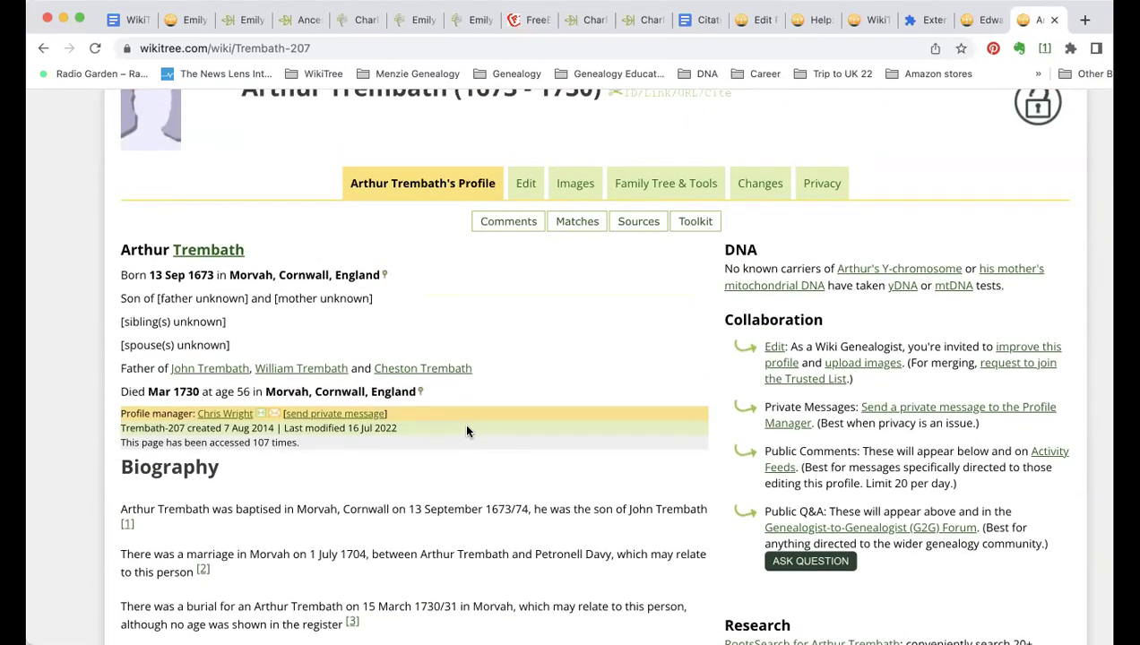
{"action": "scroll", "coordinate": [466, 432], "scroll_direction": "up", "scroll_amount": 1}
{"action": "scroll", "coordinate": [467, 432], "scroll_direction": "up", "scroll_amount": 1}
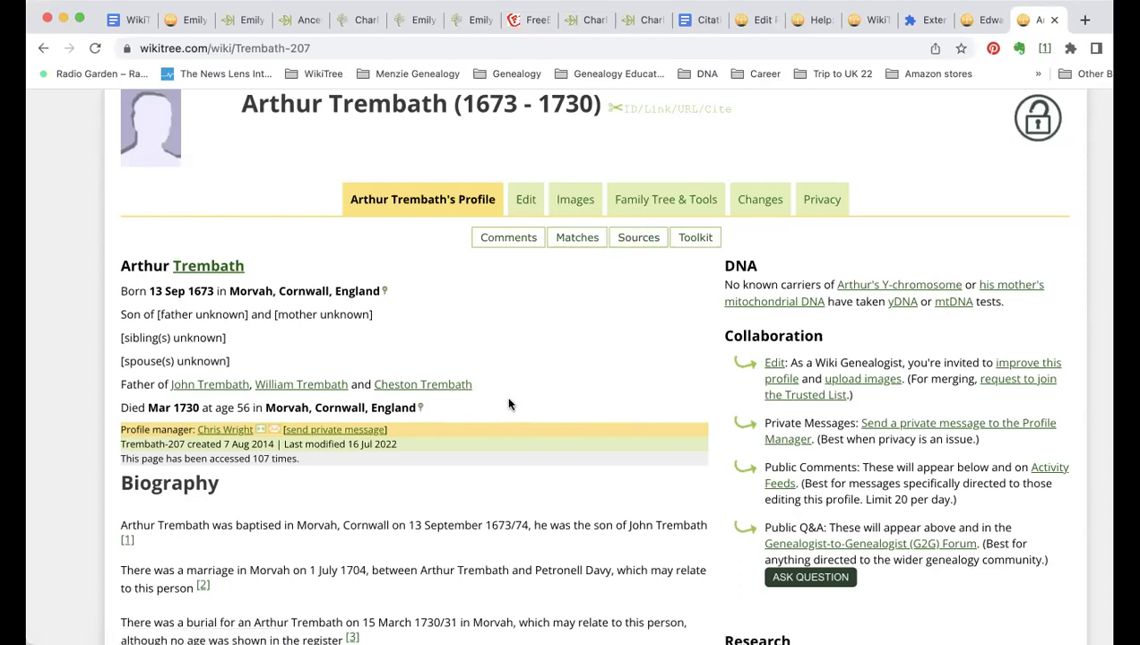
Review the three Cornwall OPC sources and open the profile's edit page from Sources
{"action": "scroll", "coordinate": [509, 405], "scroll_direction": "down", "scroll_amount": 3}
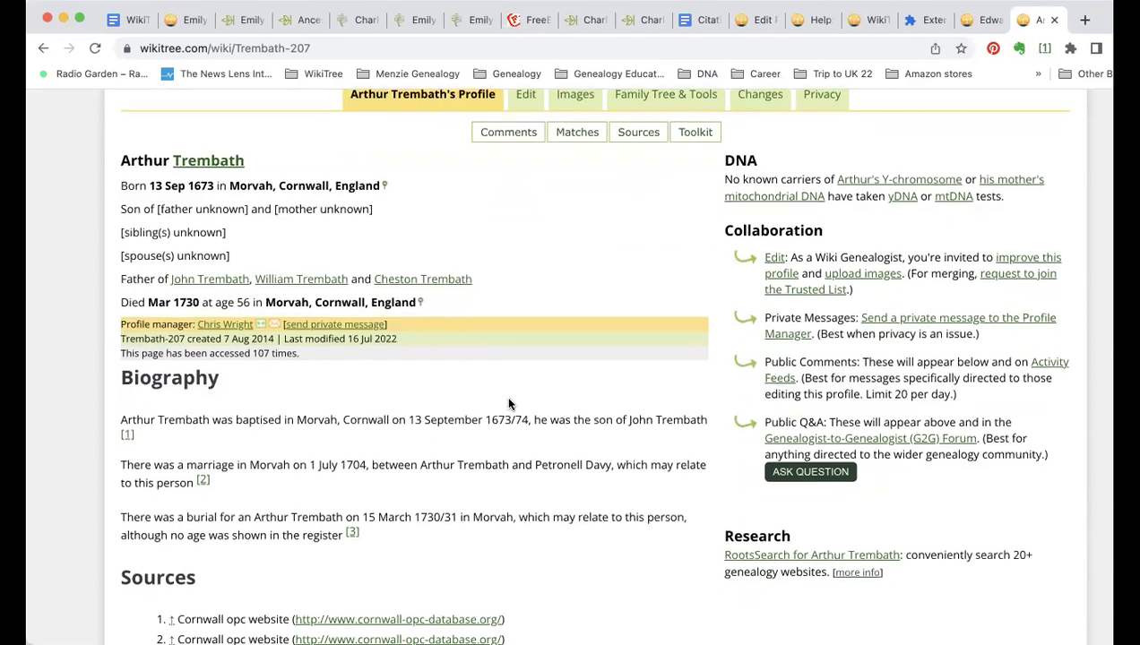
{"action": "scroll", "coordinate": [508, 405], "scroll_direction": "down", "scroll_amount": 2}
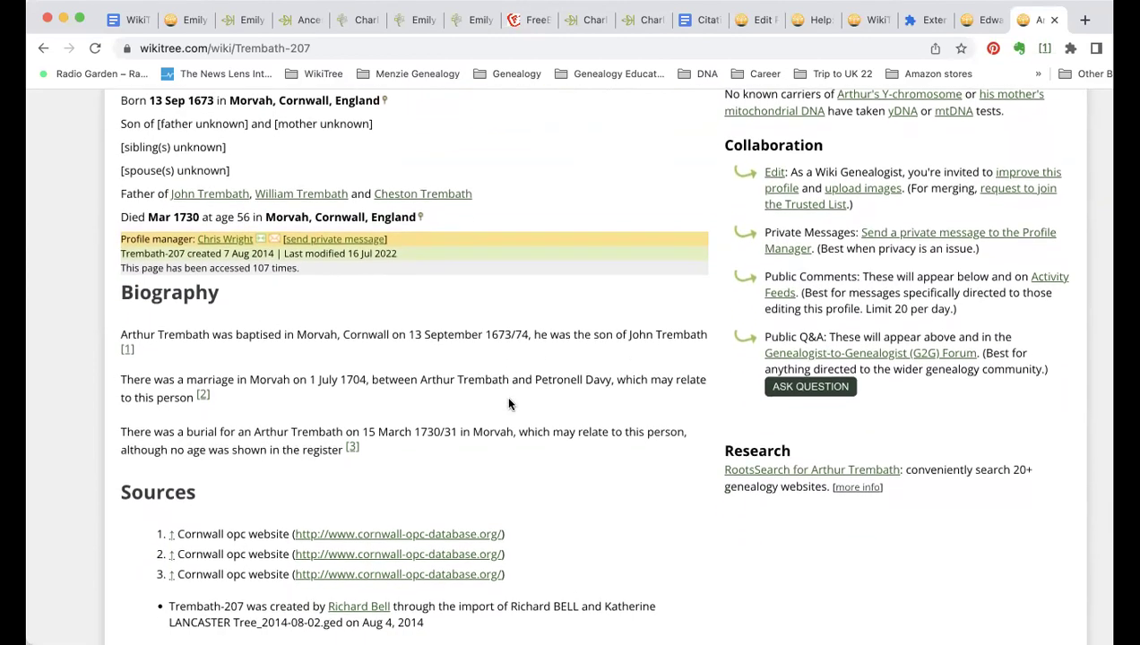
{"action": "scroll", "coordinate": [508, 405], "scroll_direction": "down", "scroll_amount": 2}
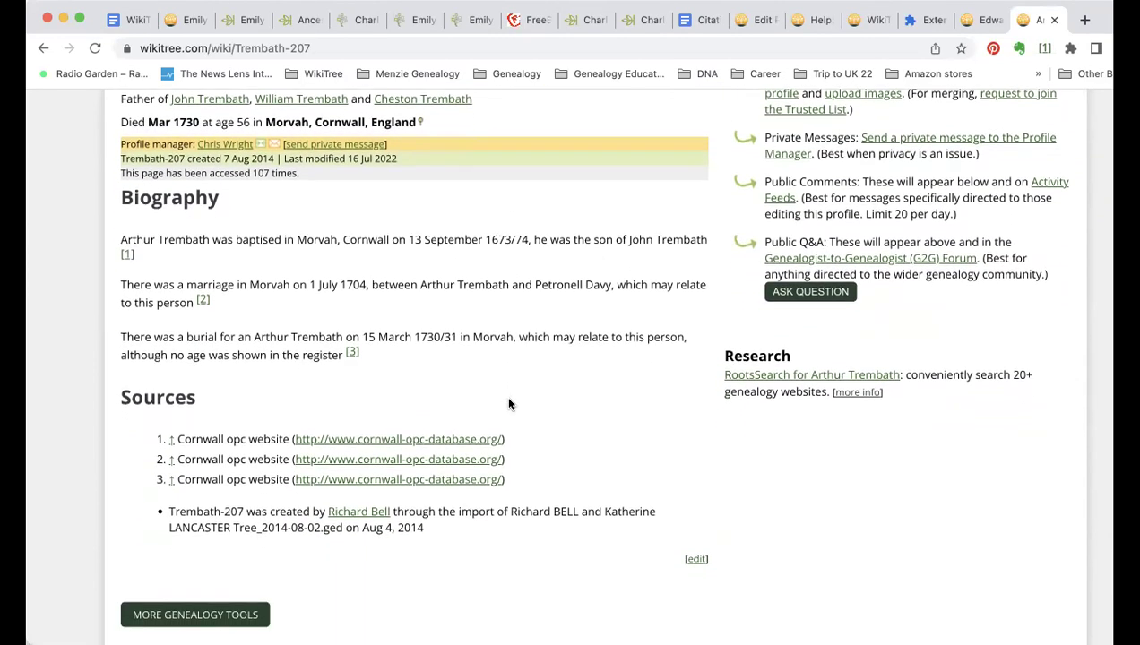
{"action": "scroll", "coordinate": [508, 405], "scroll_direction": "down", "scroll_amount": 2}
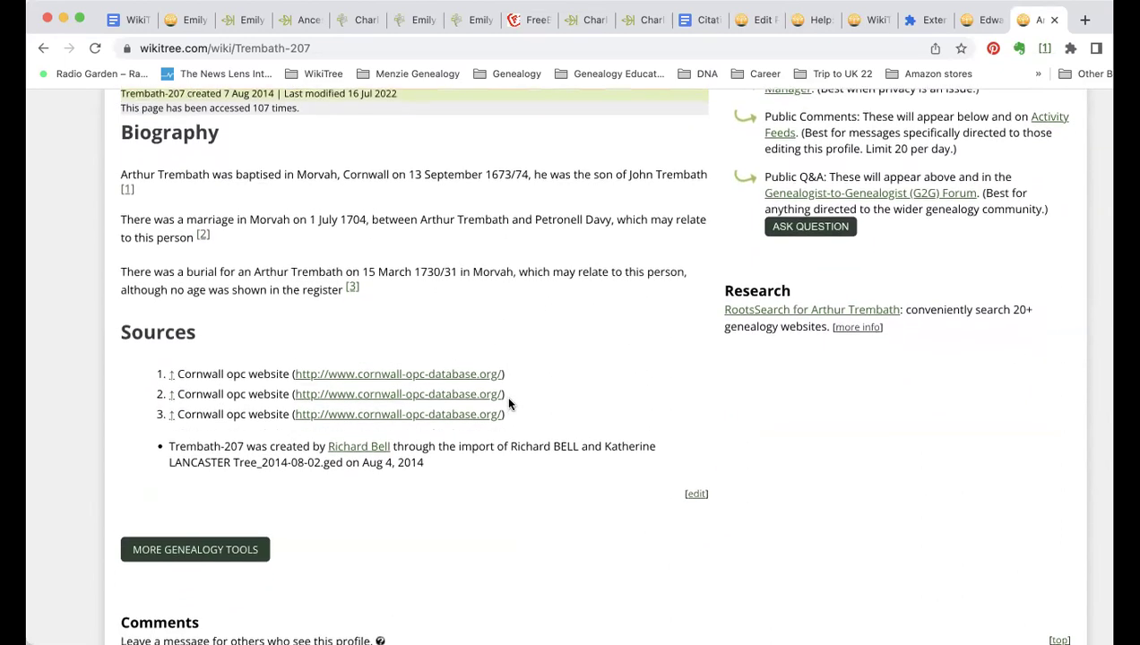
{"action": "scroll", "coordinate": [508, 405], "scroll_direction": "up", "scroll_amount": 3}
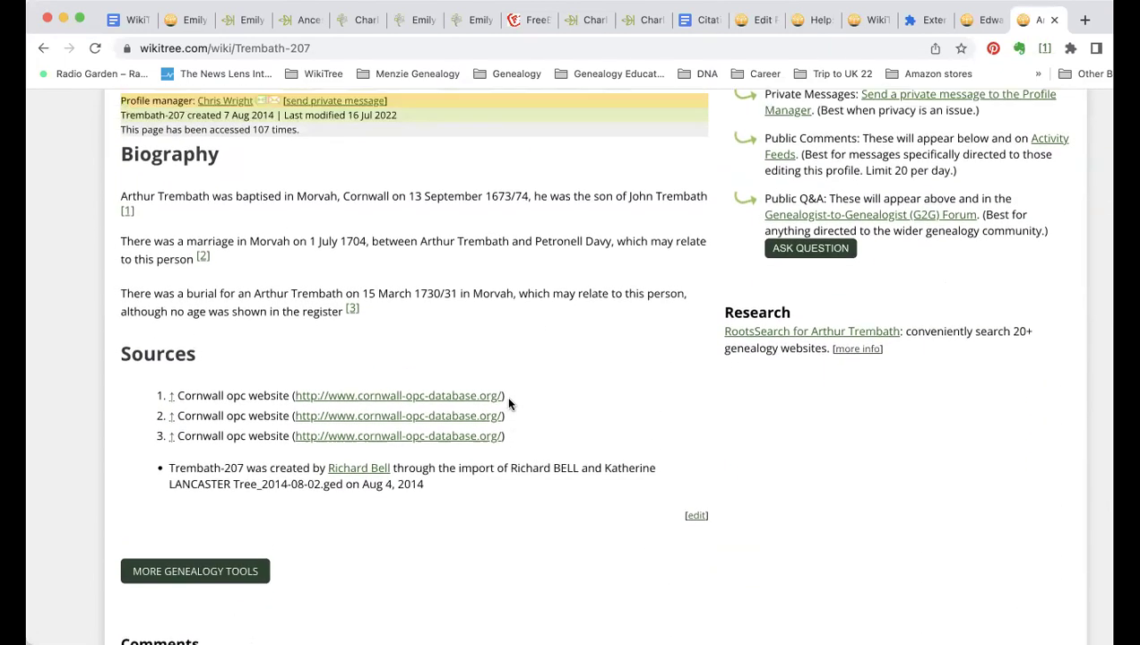
{"action": "scroll", "coordinate": [508, 405], "scroll_direction": "up", "scroll_amount": 5}
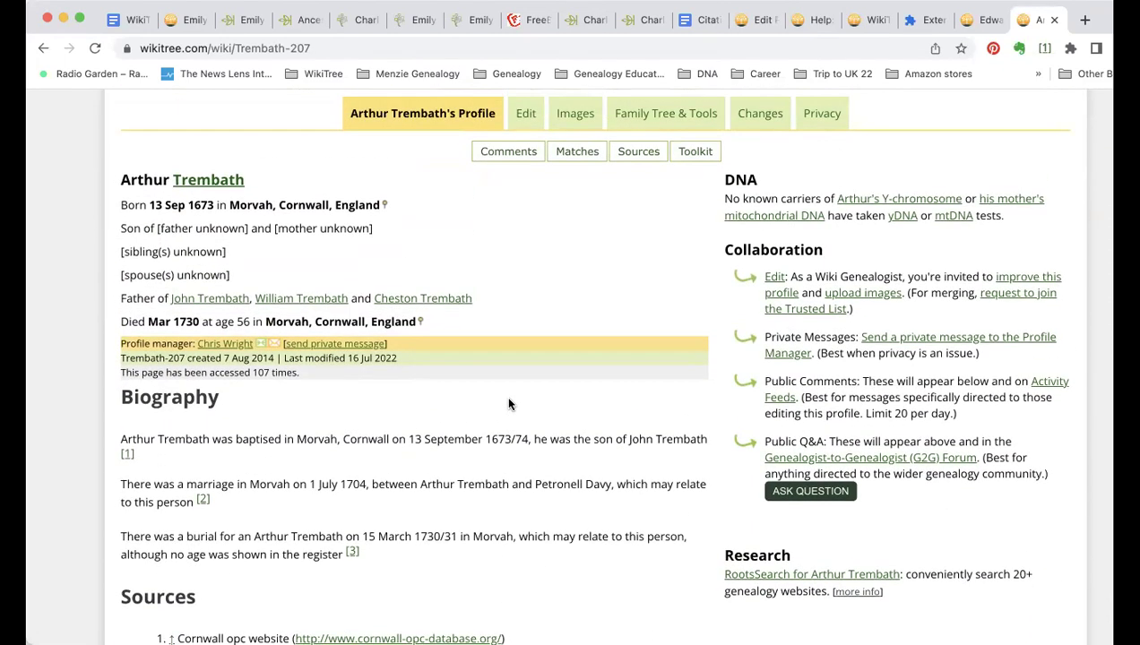
{"action": "scroll", "coordinate": [508, 405], "scroll_direction": "up", "scroll_amount": 1}
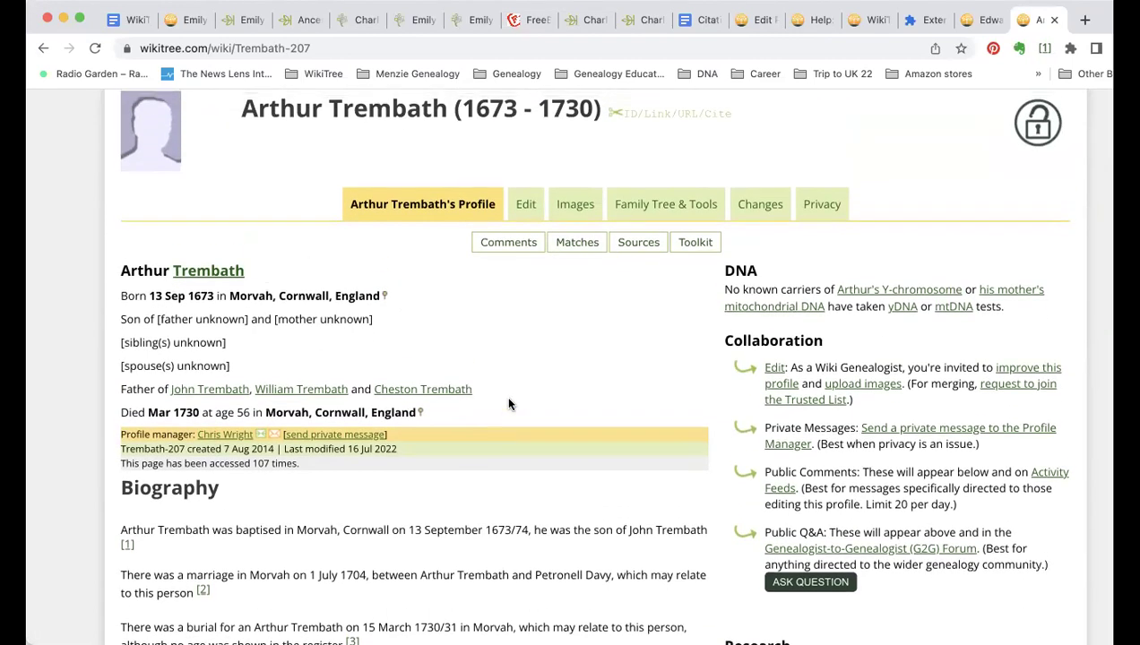
{"action": "scroll", "coordinate": [509, 405], "scroll_direction": "up", "scroll_amount": 1}
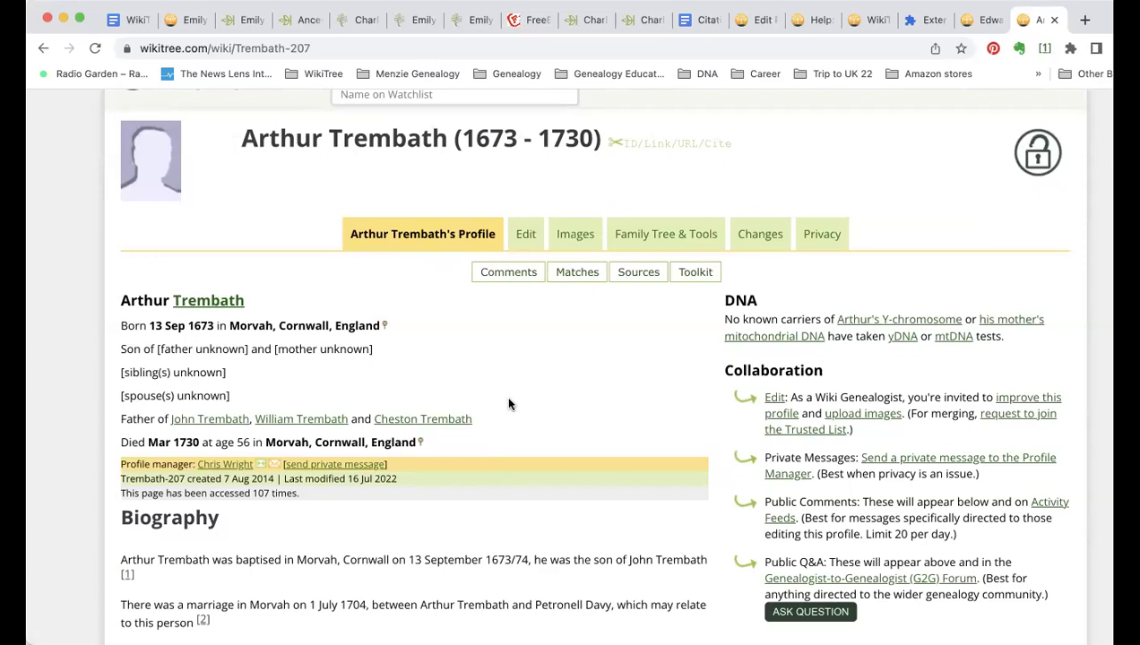
{"action": "scroll", "coordinate": [508, 404], "scroll_direction": "down", "scroll_amount": 7}
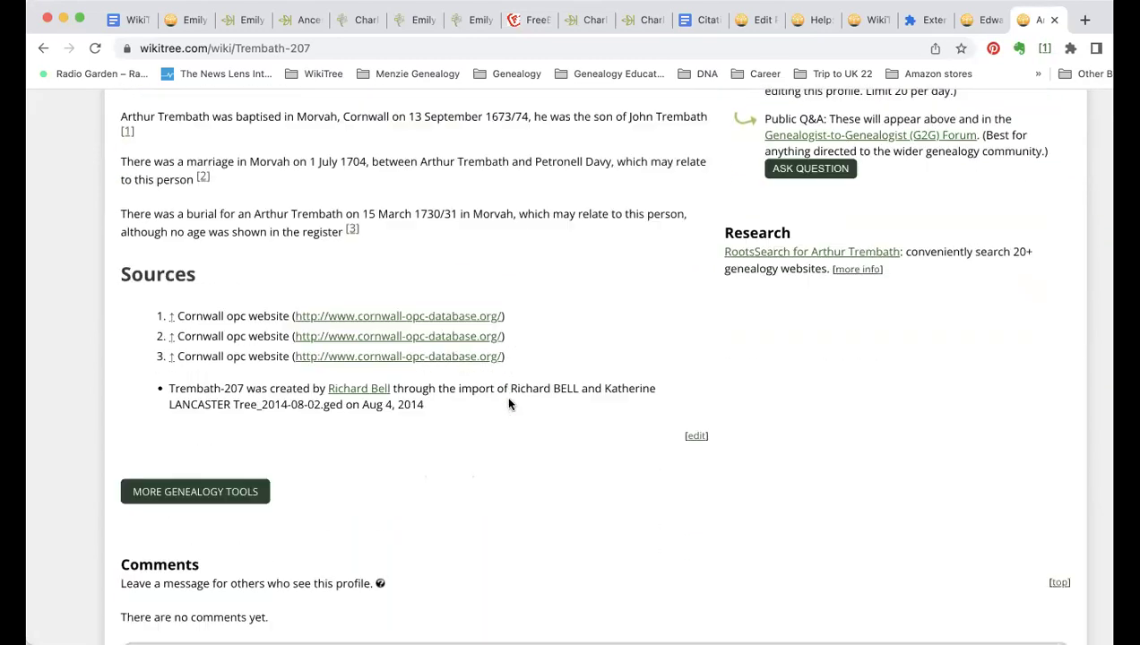
{"action": "scroll", "coordinate": [508, 404], "scroll_direction": "down", "scroll_amount": 1}
{"action": "left_click", "coordinate": [696, 264]}
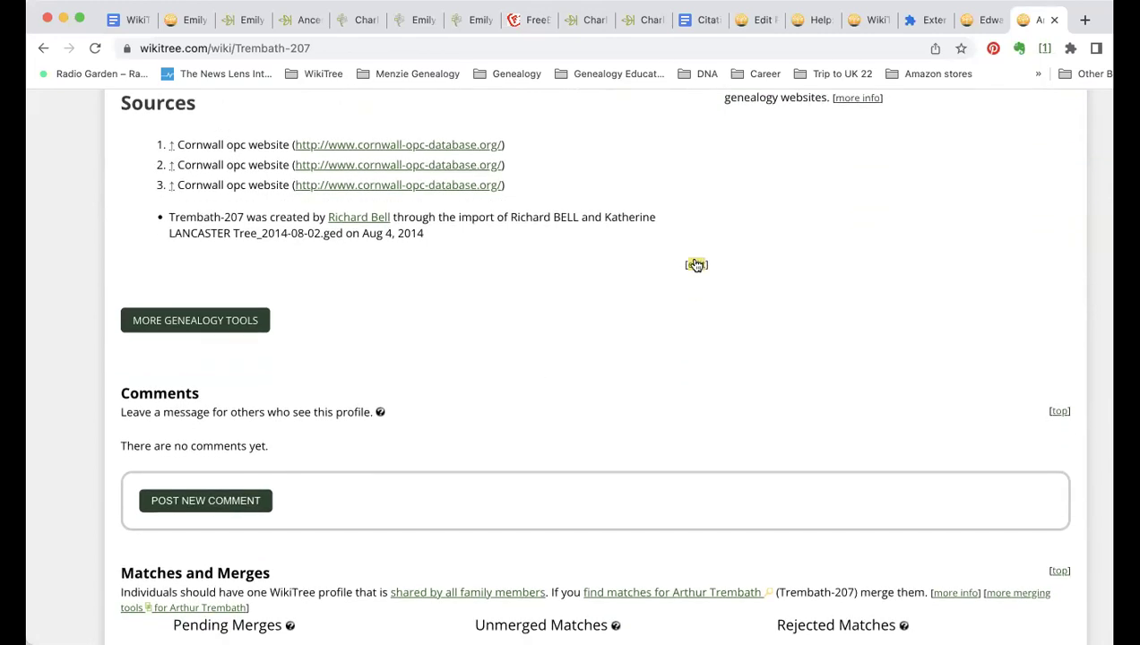
{"action": "scroll", "coordinate": [466, 296], "scroll_direction": "down", "scroll_amount": 5}
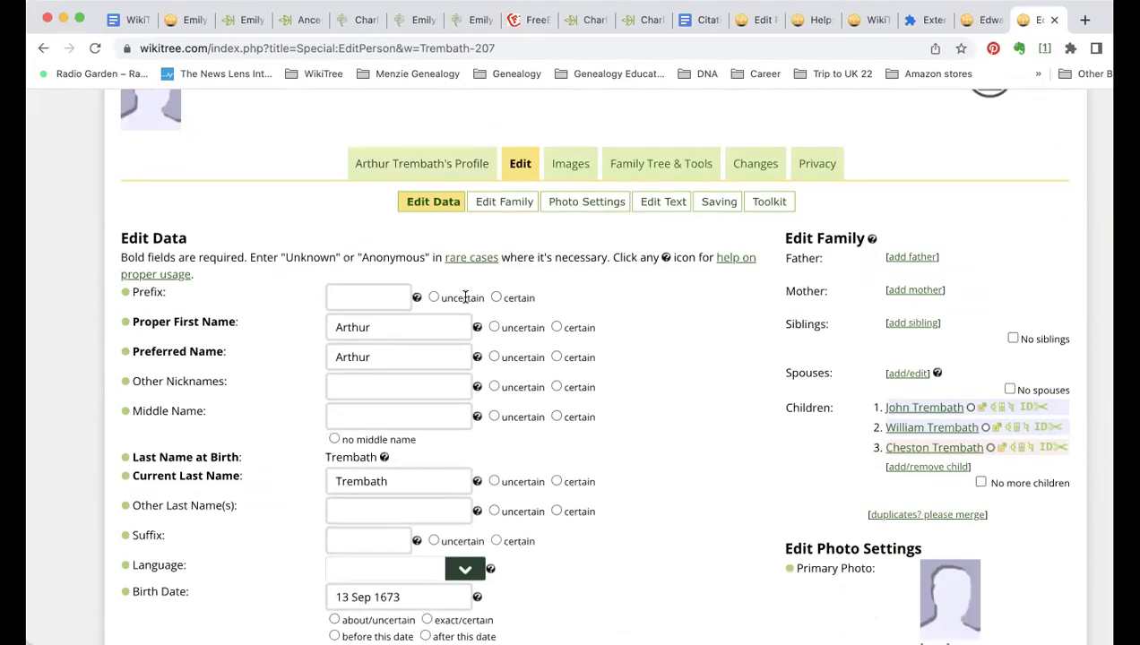
{"action": "scroll", "coordinate": [465, 296], "scroll_direction": "down", "scroll_amount": 5}
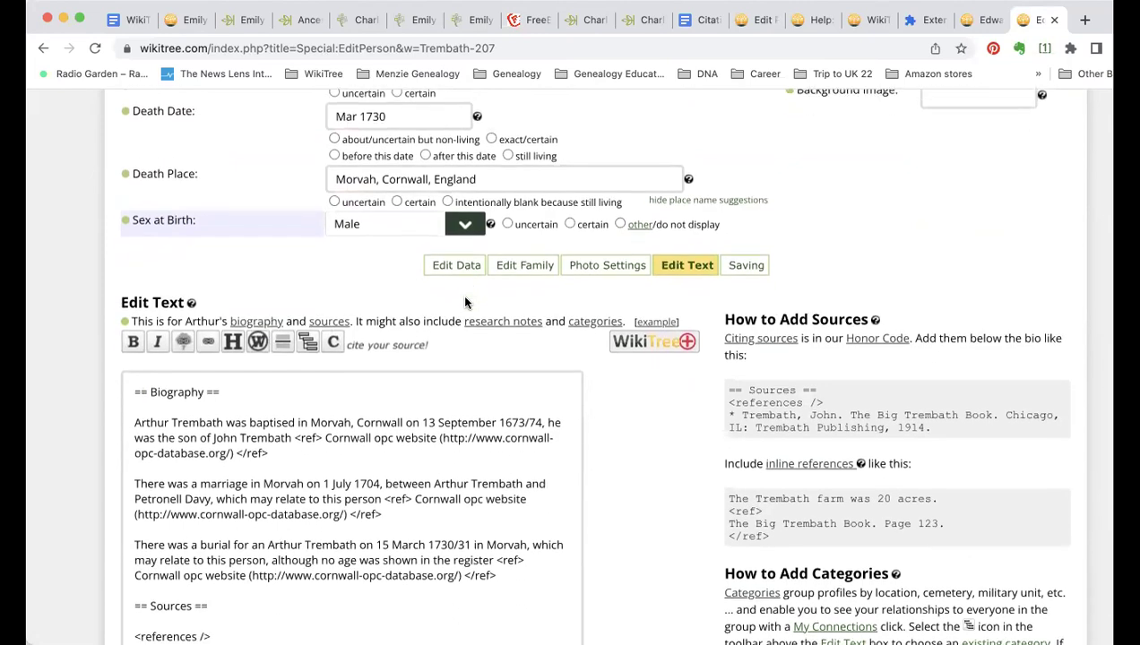
{"action": "scroll", "coordinate": [465, 302], "scroll_direction": "down", "scroll_amount": 3}
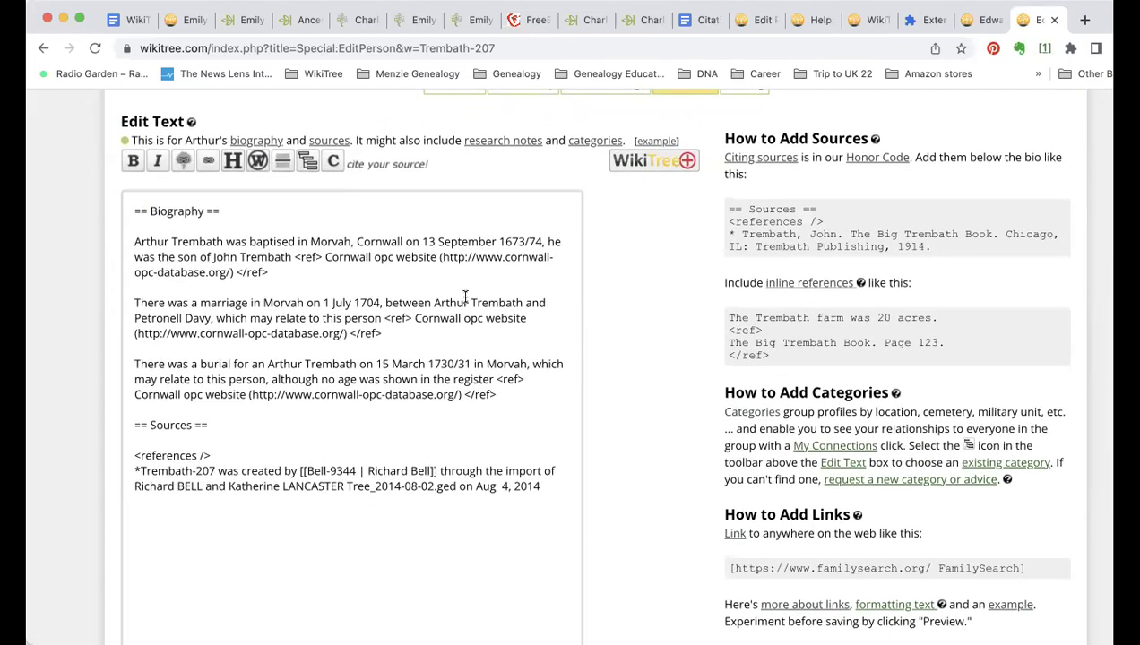
{"action": "scroll", "coordinate": [465, 297], "scroll_direction": "up", "scroll_amount": 12}
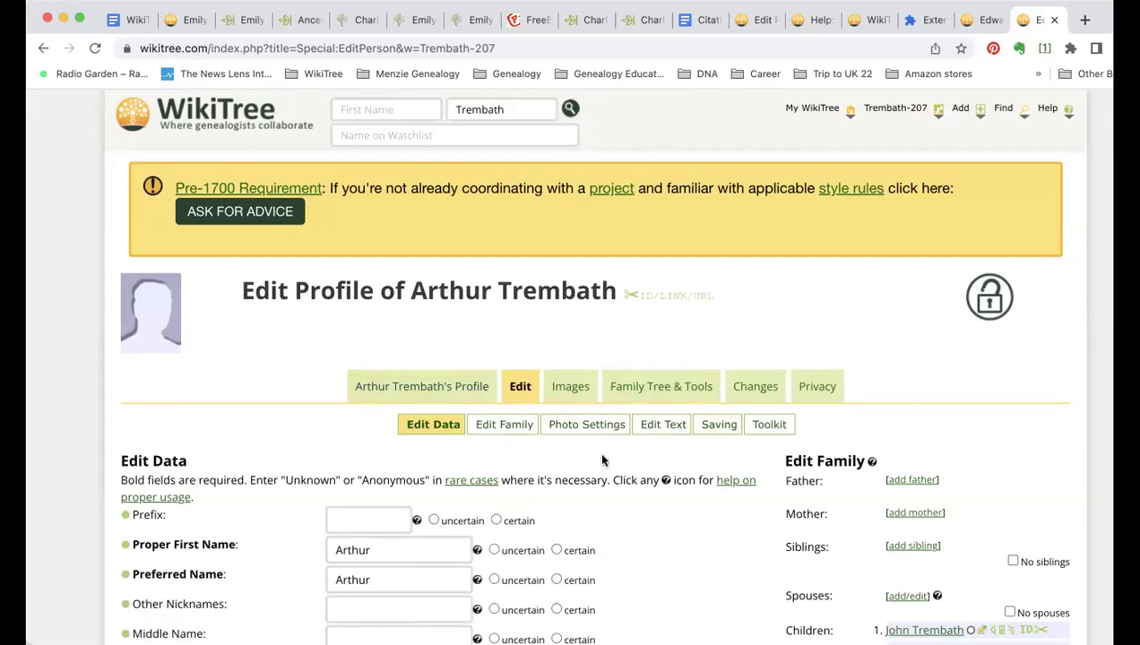
{"action": "scroll", "coordinate": [603, 461], "scroll_direction": "down", "scroll_amount": 20}
{"action": "scroll", "coordinate": [602, 461], "scroll_direction": "down", "scroll_amount": 7}
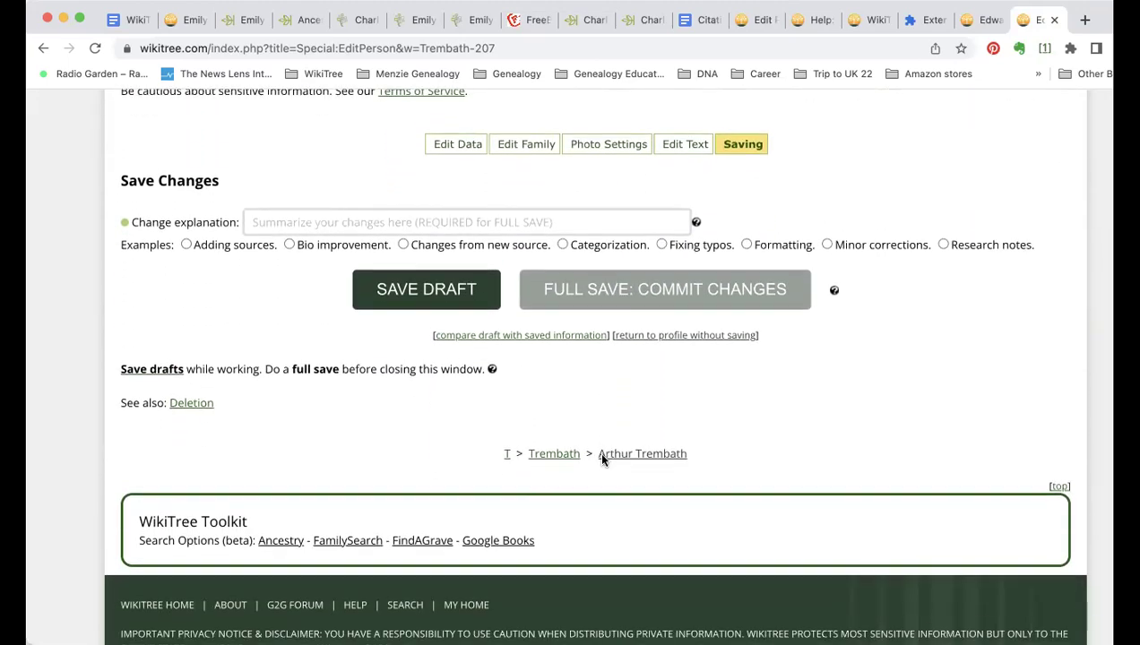
{"action": "scroll", "coordinate": [602, 459], "scroll_direction": "down", "scroll_amount": 2}
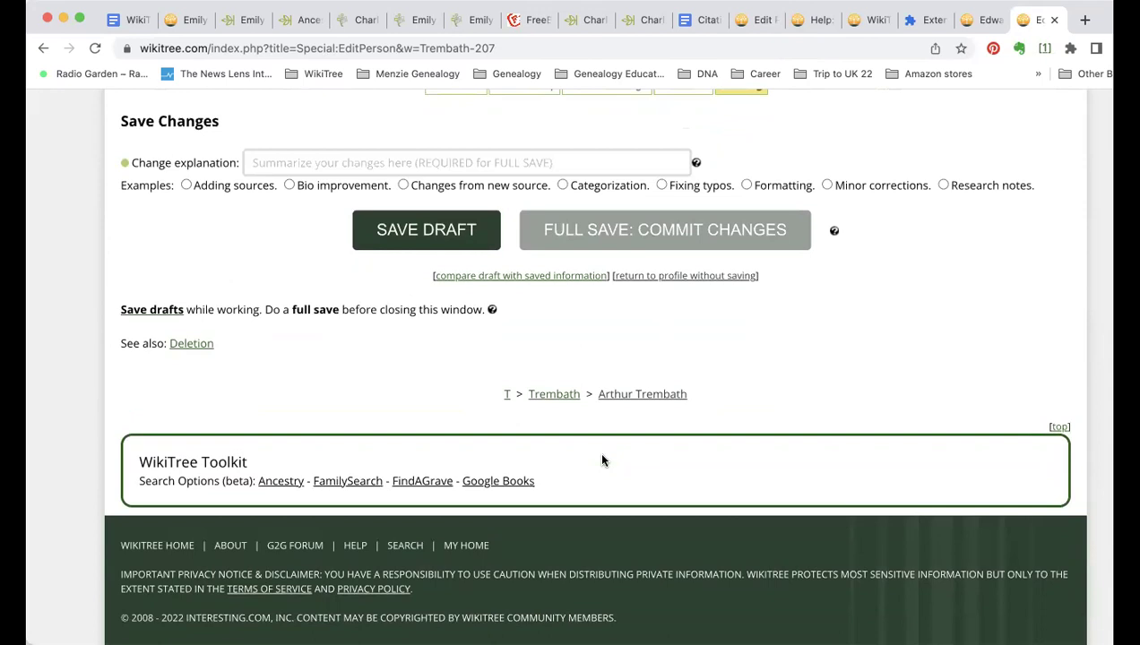
{"action": "scroll", "coordinate": [603, 461], "scroll_direction": "up", "scroll_amount": 7}
{"action": "scroll", "coordinate": [603, 460], "scroll_direction": "down", "scroll_amount": 4}
{"action": "scroll", "coordinate": [602, 461], "scroll_direction": "up", "scroll_amount": 9}
{"action": "scroll", "coordinate": [602, 461], "scroll_direction": "down", "scroll_amount": 12}
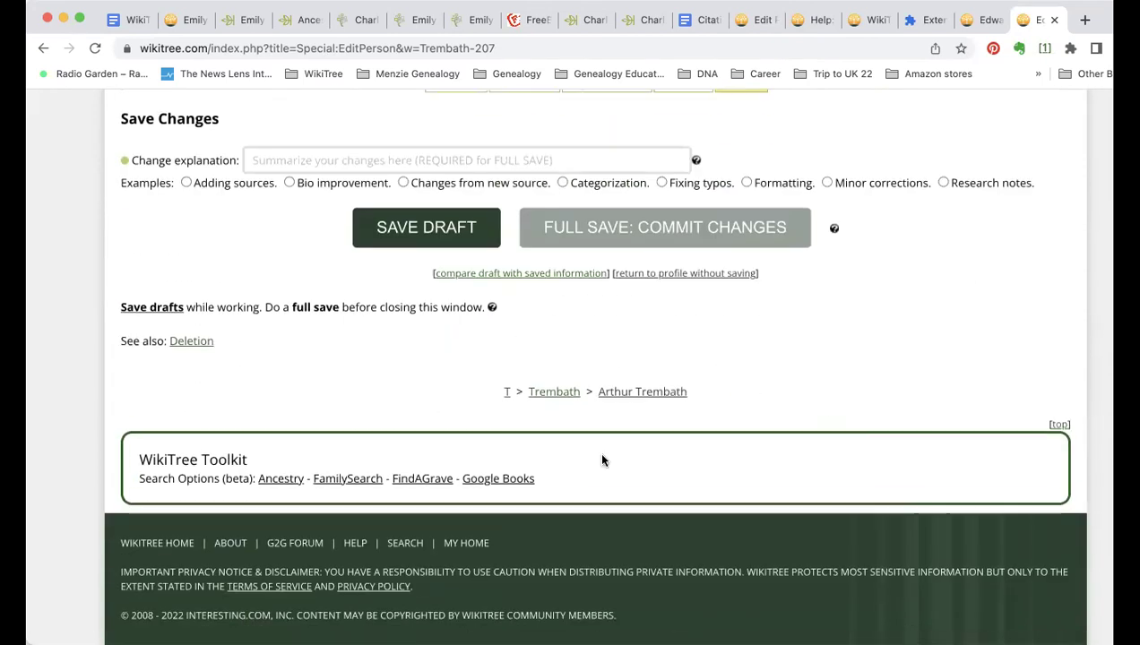
{"action": "scroll", "coordinate": [602, 460], "scroll_direction": "down", "scroll_amount": 1}
{"action": "left_click", "coordinate": [671, 260]}
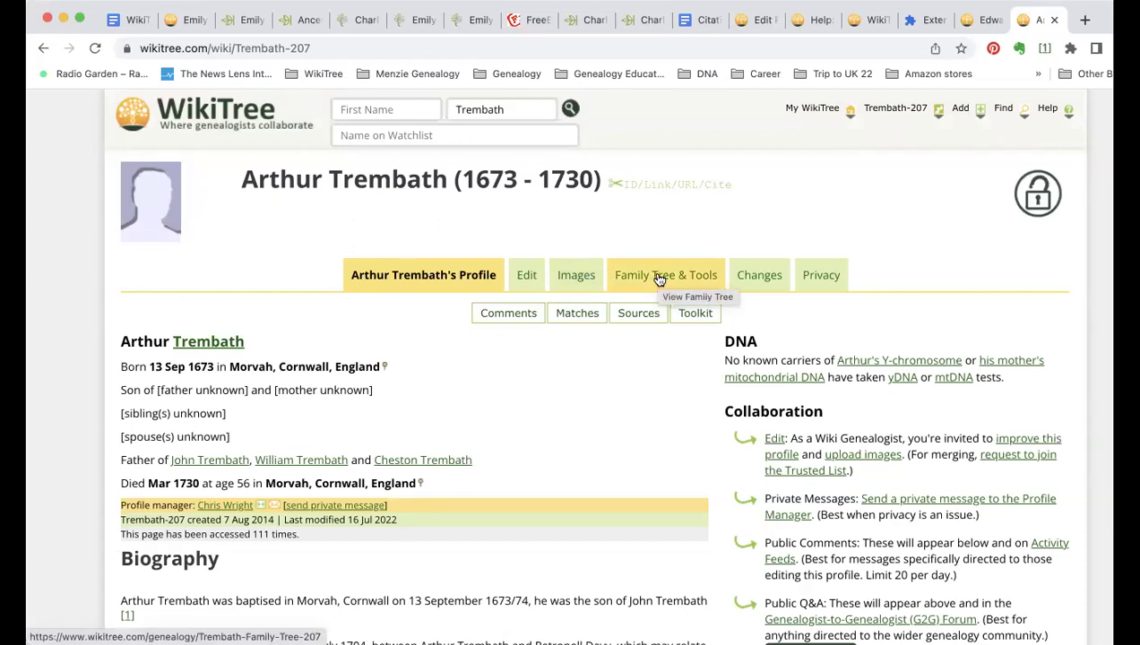
{"action": "left_click", "coordinate": [659, 276]}
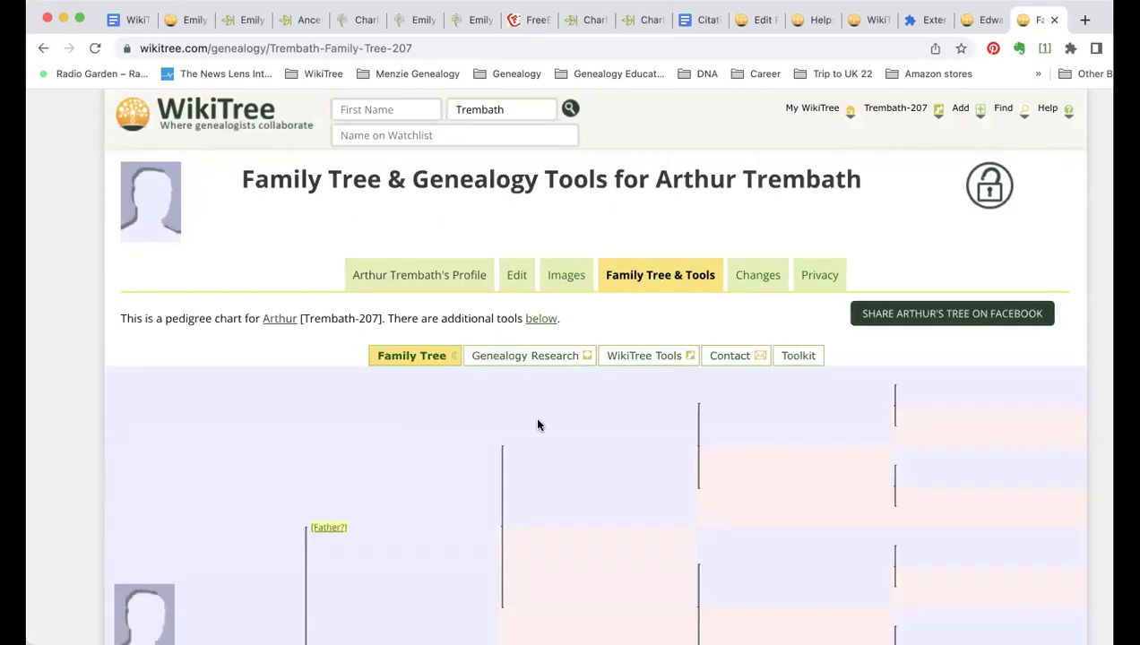
{"action": "scroll", "coordinate": [538, 425], "scroll_direction": "down", "scroll_amount": 5}
{"action": "scroll", "coordinate": [538, 425], "scroll_direction": "up", "scroll_amount": 1}
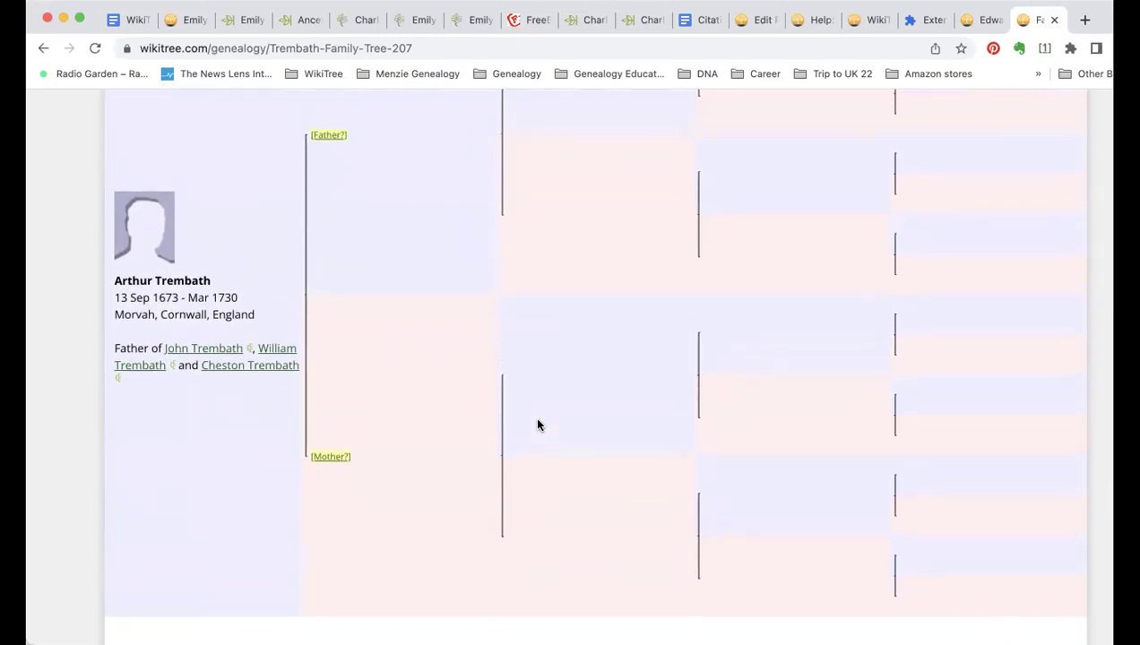
{"action": "left_click", "coordinate": [204, 352]}
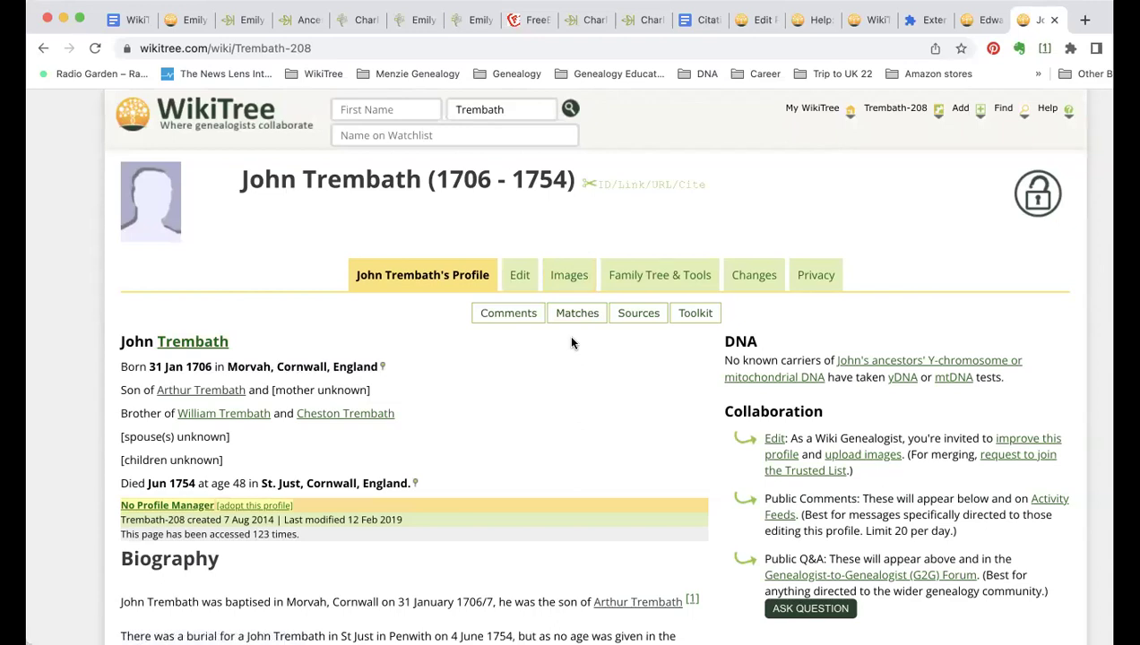
{"action": "scroll", "coordinate": [571, 343], "scroll_direction": "down", "scroll_amount": 1}
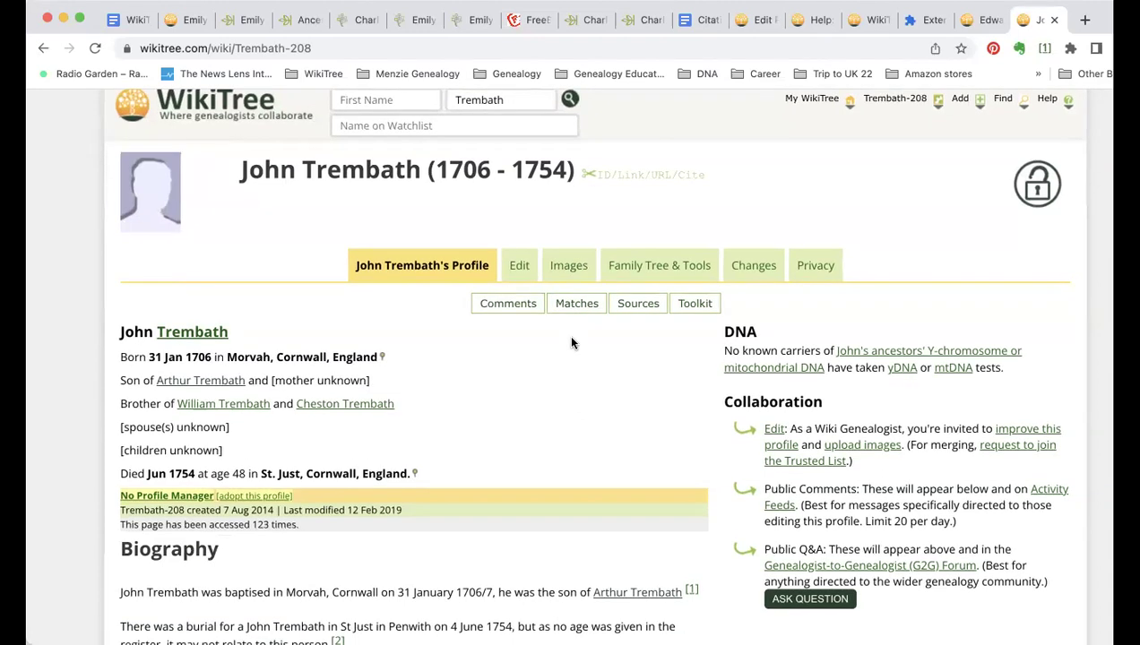
{"action": "scroll", "coordinate": [571, 343], "scroll_direction": "down", "scroll_amount": 1}
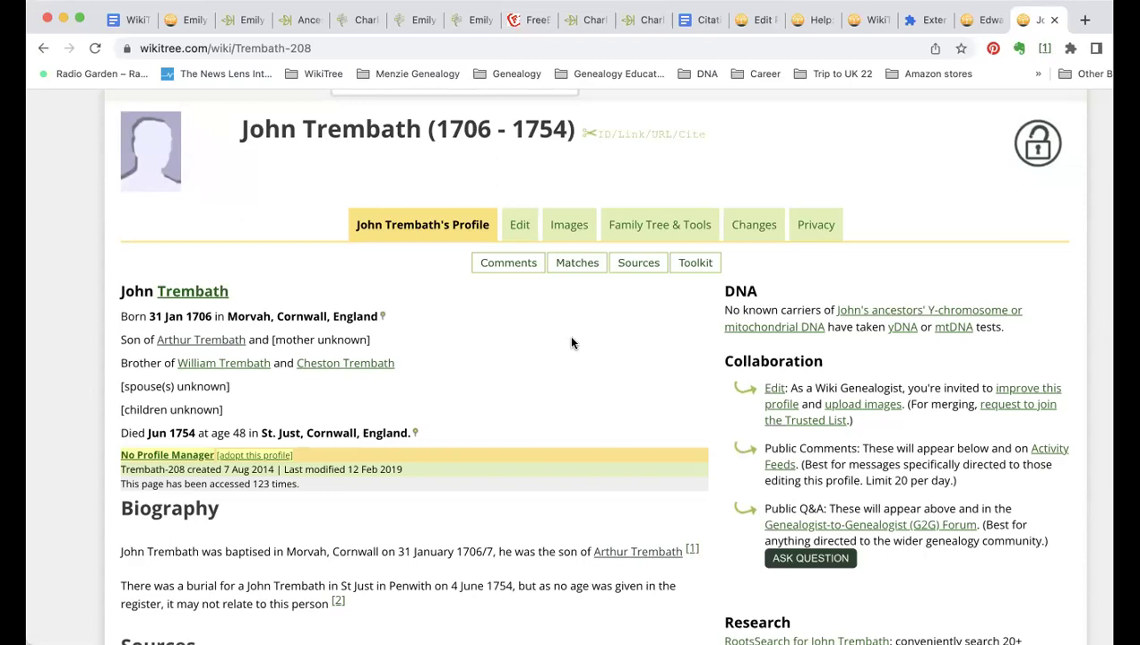
{"action": "scroll", "coordinate": [569, 343], "scroll_direction": "down", "scroll_amount": 1}
{"action": "scroll", "coordinate": [570, 343], "scroll_direction": "up", "scroll_amount": 1}
{"action": "left_click", "coordinate": [43, 49]}
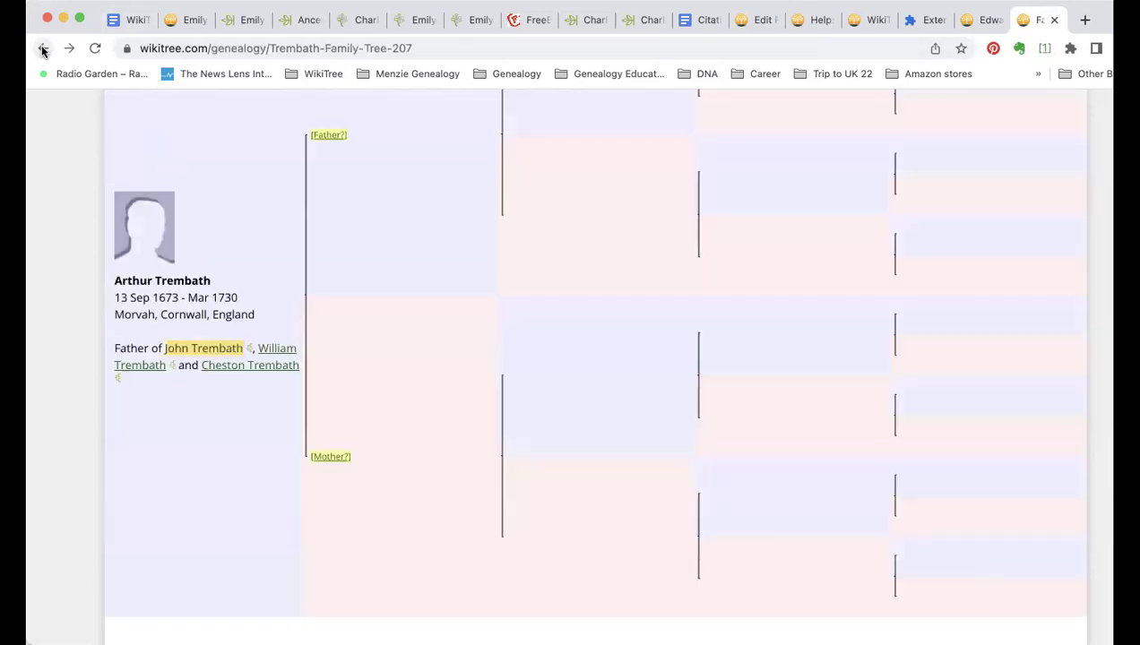
{"action": "left_click", "coordinate": [43, 48]}
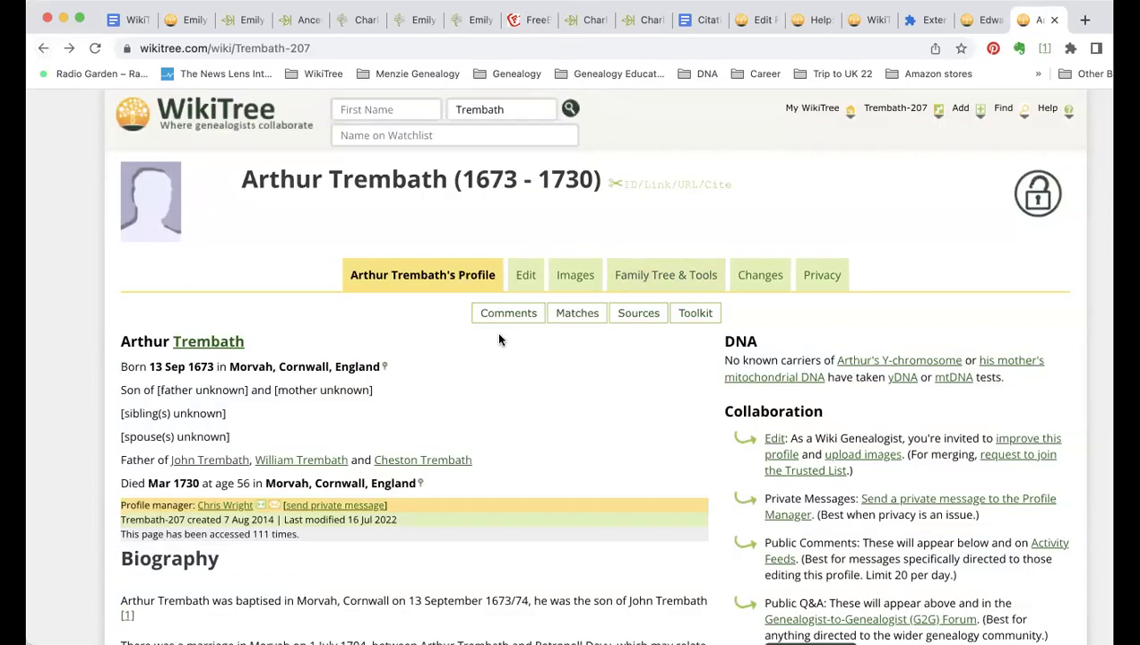
{"action": "scroll", "coordinate": [500, 340], "scroll_direction": "down", "scroll_amount": 3}
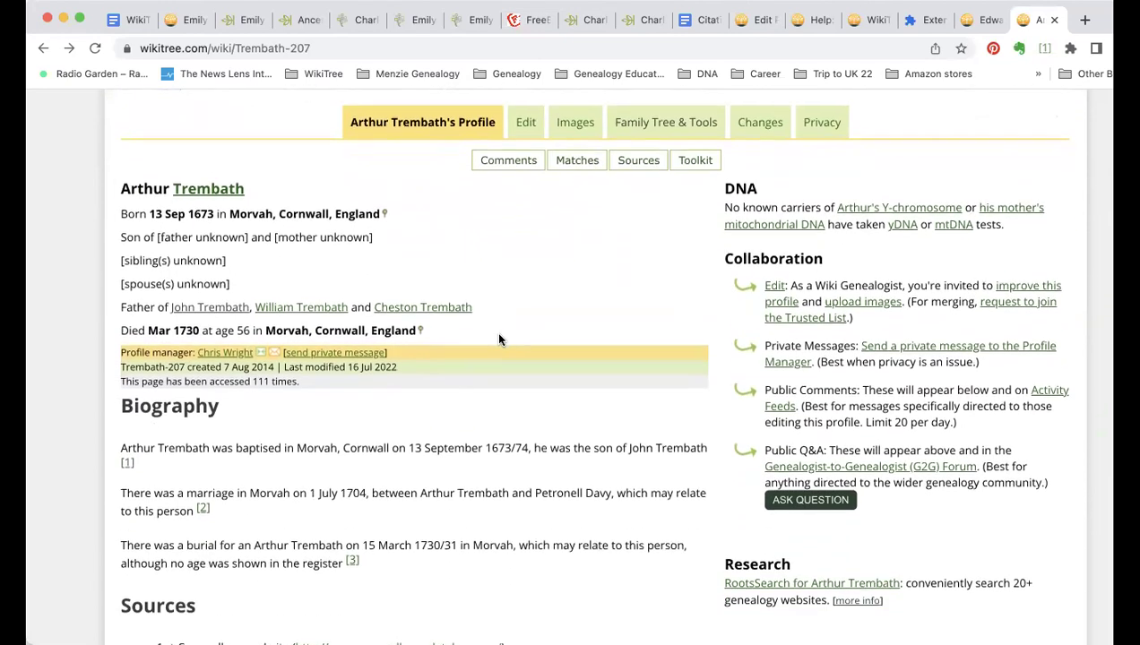
{"action": "scroll", "coordinate": [499, 340], "scroll_direction": "down", "scroll_amount": 1}
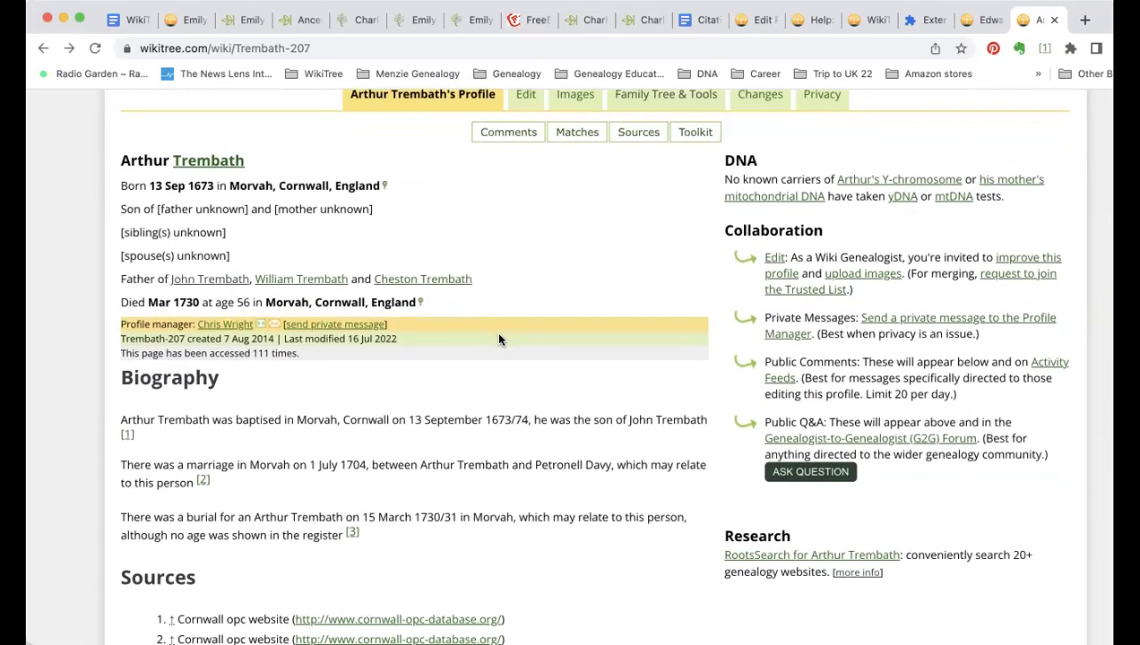
{"action": "scroll", "coordinate": [499, 340], "scroll_direction": "down", "scroll_amount": 1}
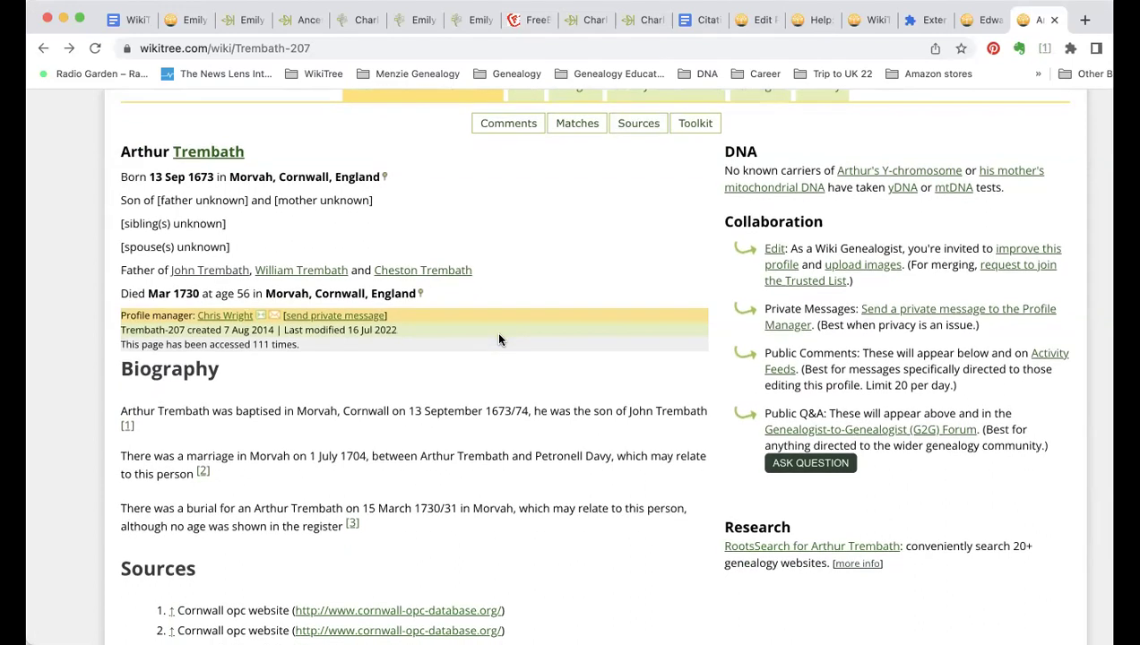
{"action": "scroll", "coordinate": [499, 340], "scroll_direction": "down", "scroll_amount": 1}
{"action": "scroll", "coordinate": [499, 339], "scroll_direction": "down", "scroll_amount": 2}
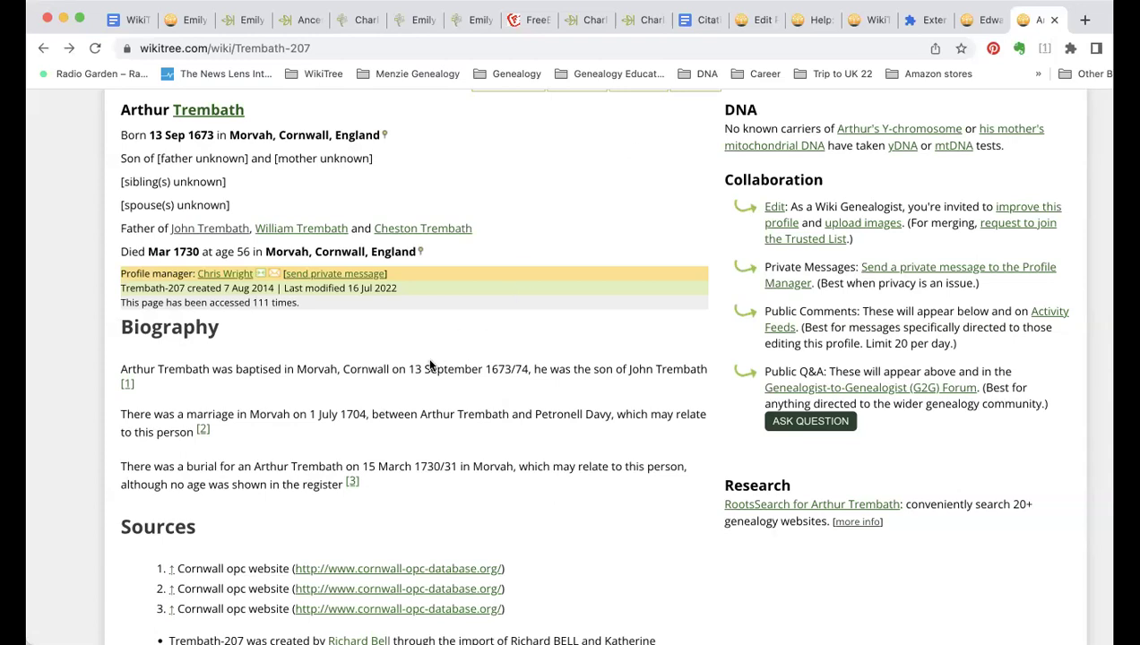
{"action": "scroll", "coordinate": [427, 356], "scroll_direction": "down", "scroll_amount": 4}
{"action": "scroll", "coordinate": [429, 364], "scroll_direction": "down", "scroll_amount": 7}
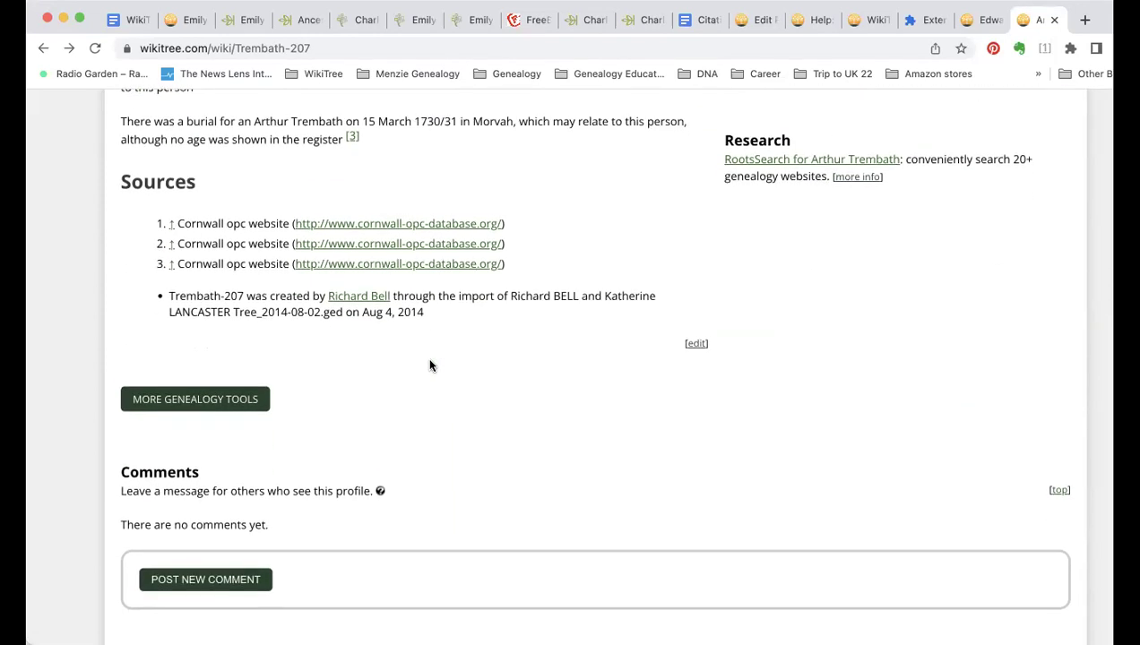
{"action": "scroll", "coordinate": [429, 365], "scroll_direction": "down", "scroll_amount": 5}
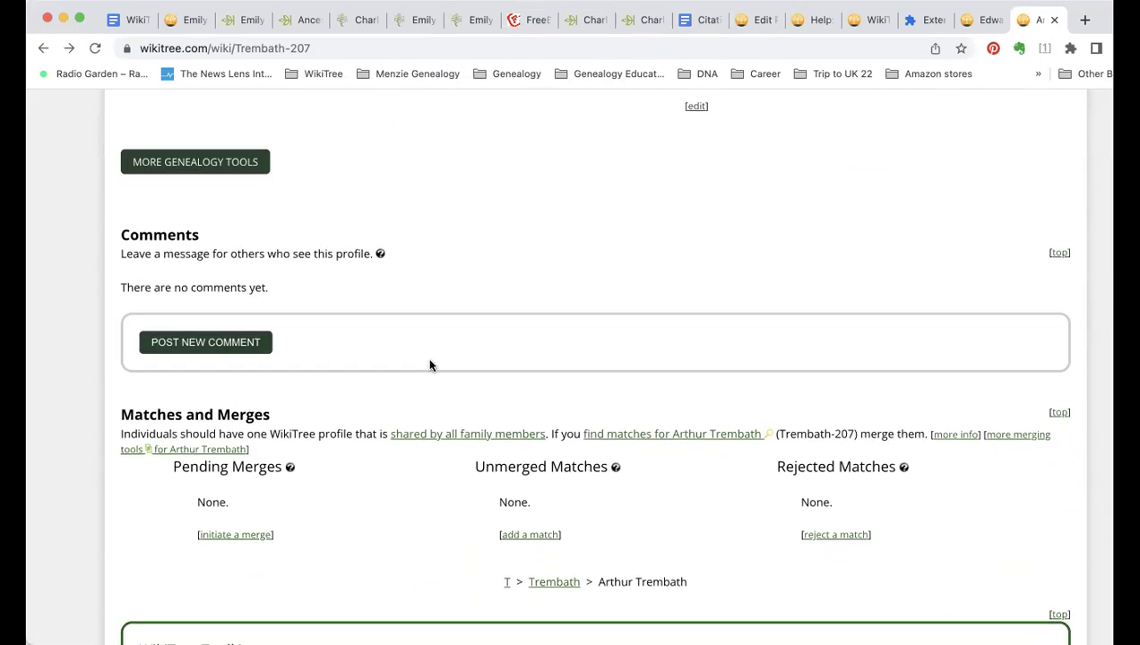
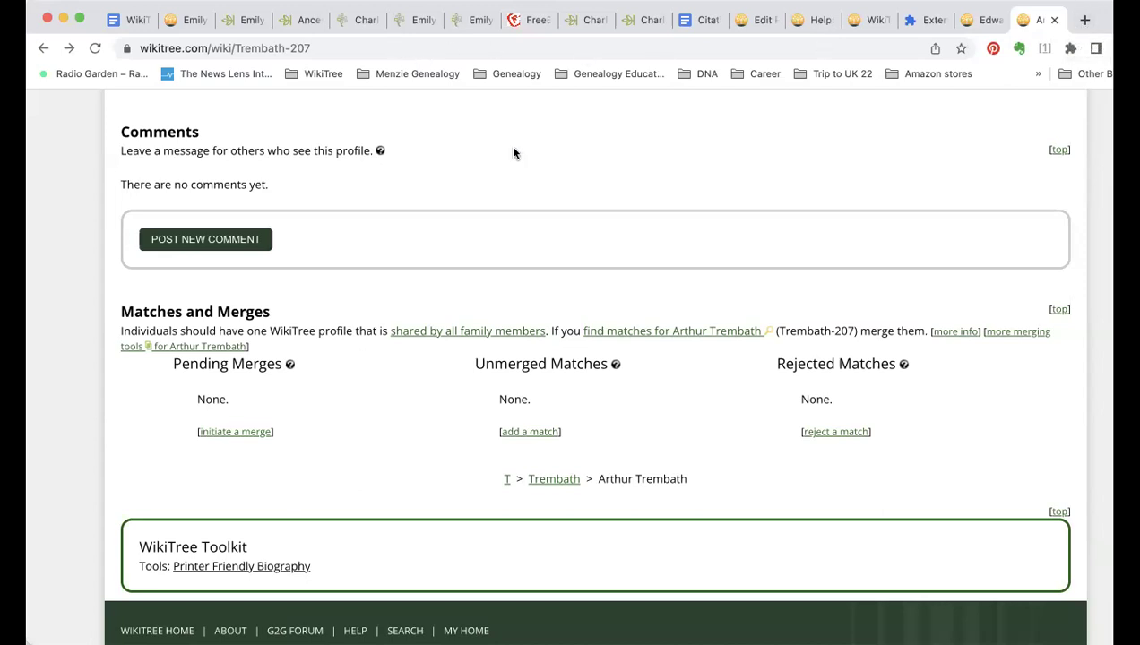
{"action": "scroll", "coordinate": [533, 159], "scroll_direction": "up", "scroll_amount": 15}
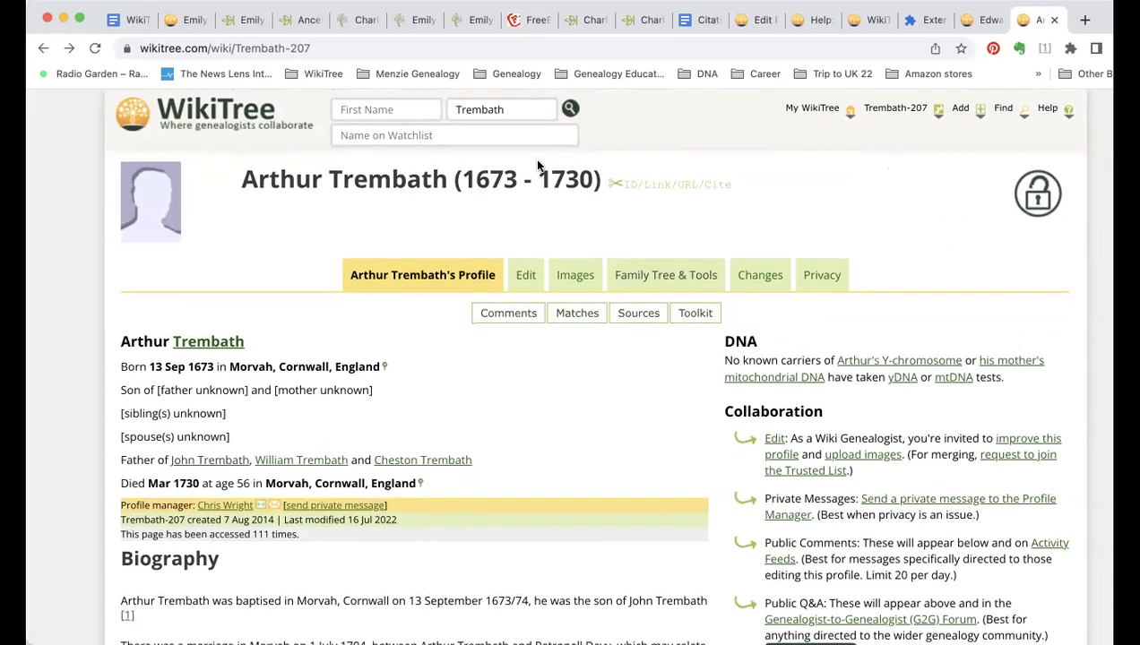
{"action": "left_click", "coordinate": [974, 20]}
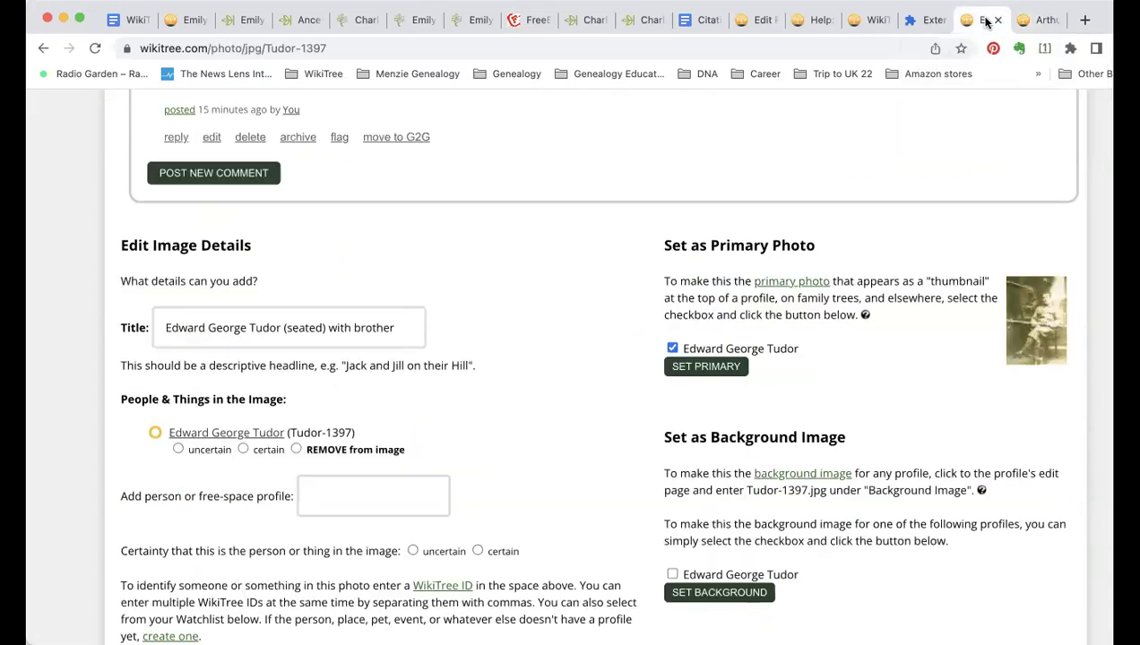
{"action": "left_click", "coordinate": [335, 49]}
{"action": "key", "text": "Right"}
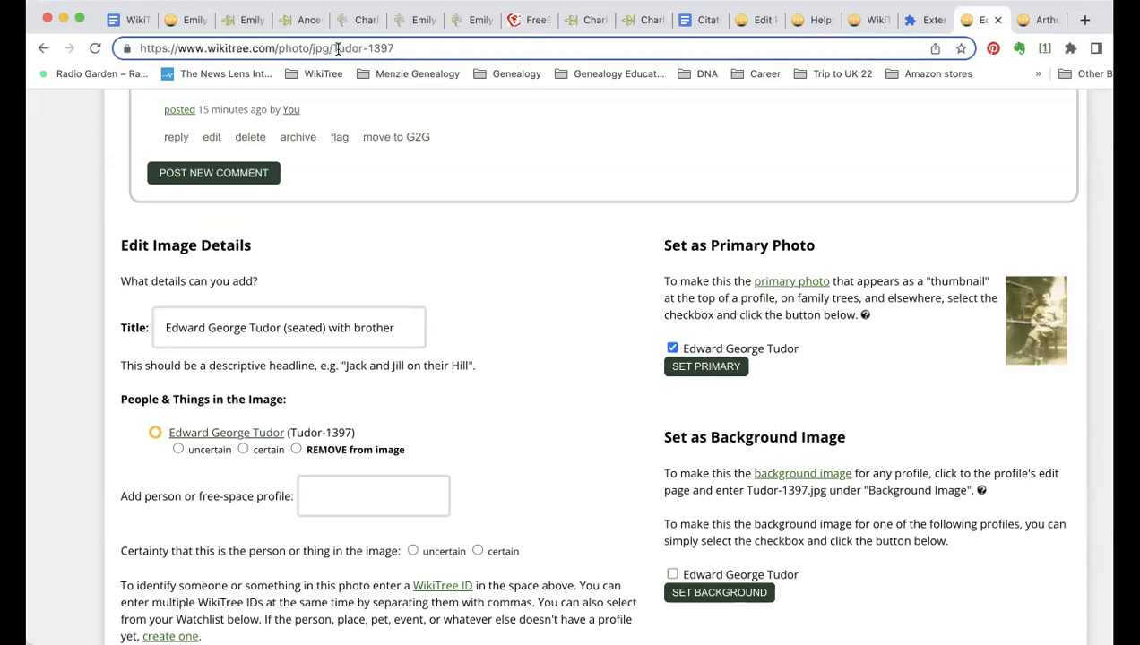
{"action": "key", "text": "BackSpace"}
{"action": "key", "text": "BackSpace"}
{"action": "key", "text": "BackSpace"}
{"action": "key", "text": "BackSpace"}
{"action": "key", "text": "BackSpace"}
{"action": "key", "text": "BackSpace"}
{"action": "key", "text": "BackSpace"}
{"action": "key", "text": "BackSpace"}
{"action": "key", "text": "BackSpace"}
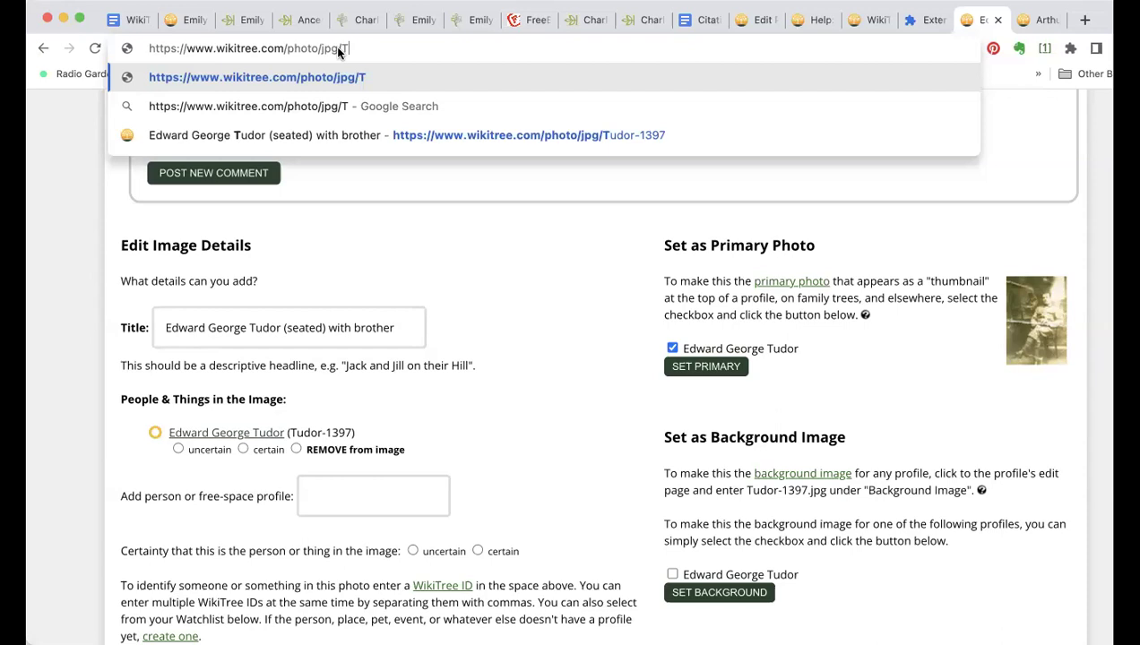
{"action": "type", "text": "re"}
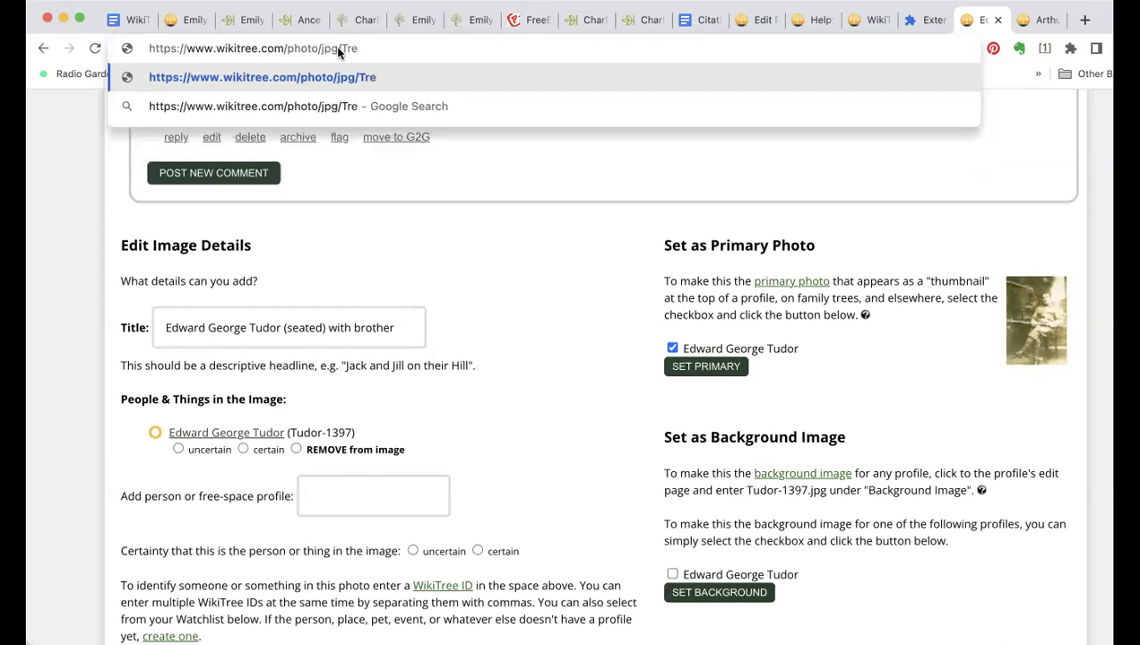
{"action": "type", "text": "m"}
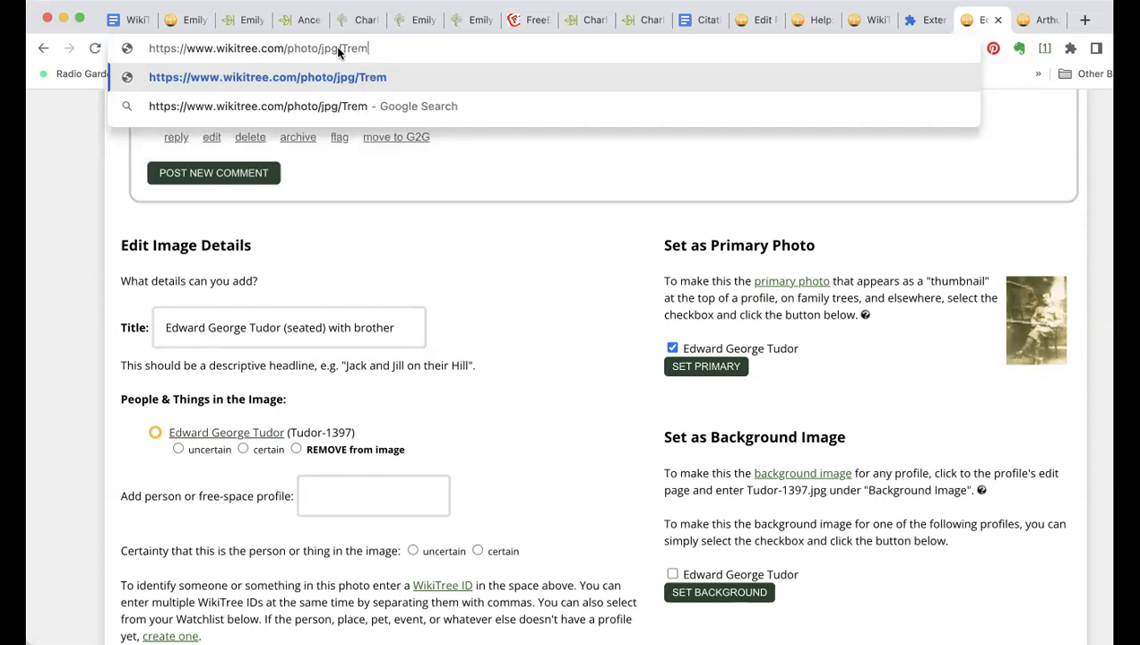
{"action": "type", "text": "bath"}
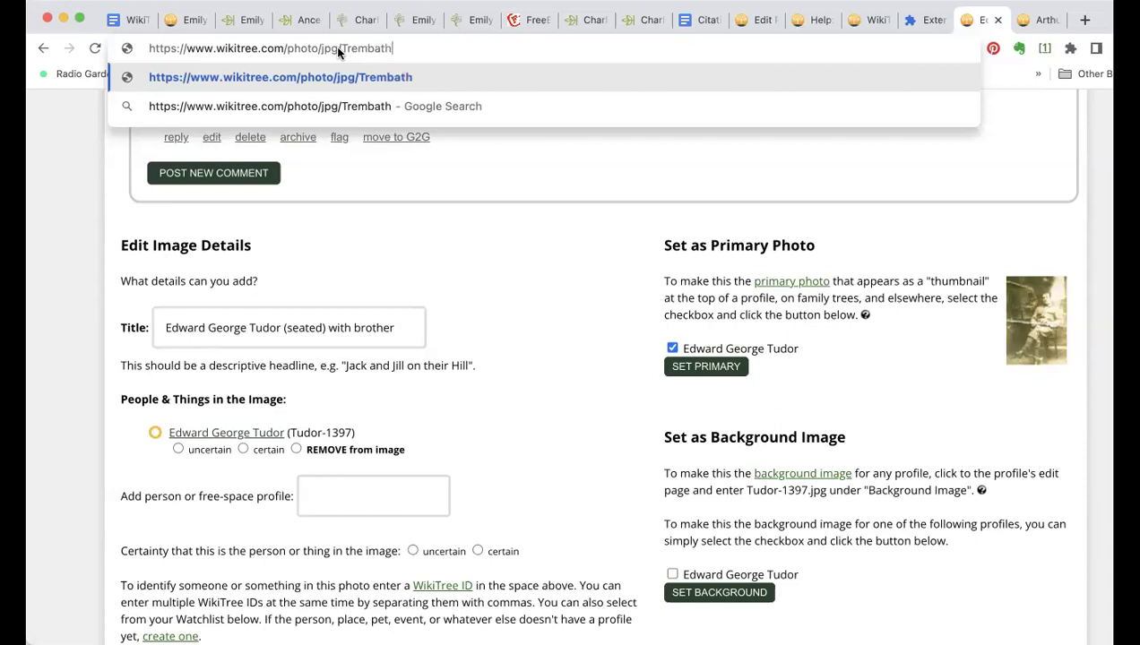
{"action": "type", "text": "-20"}
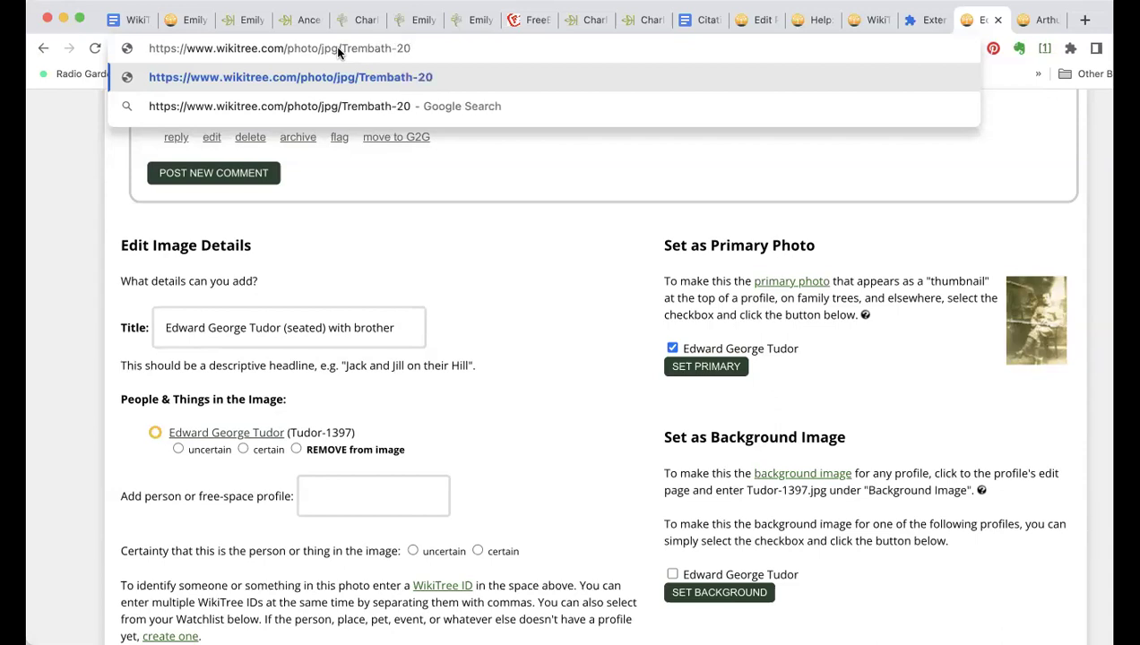
{"action": "key", "text": "Return"}
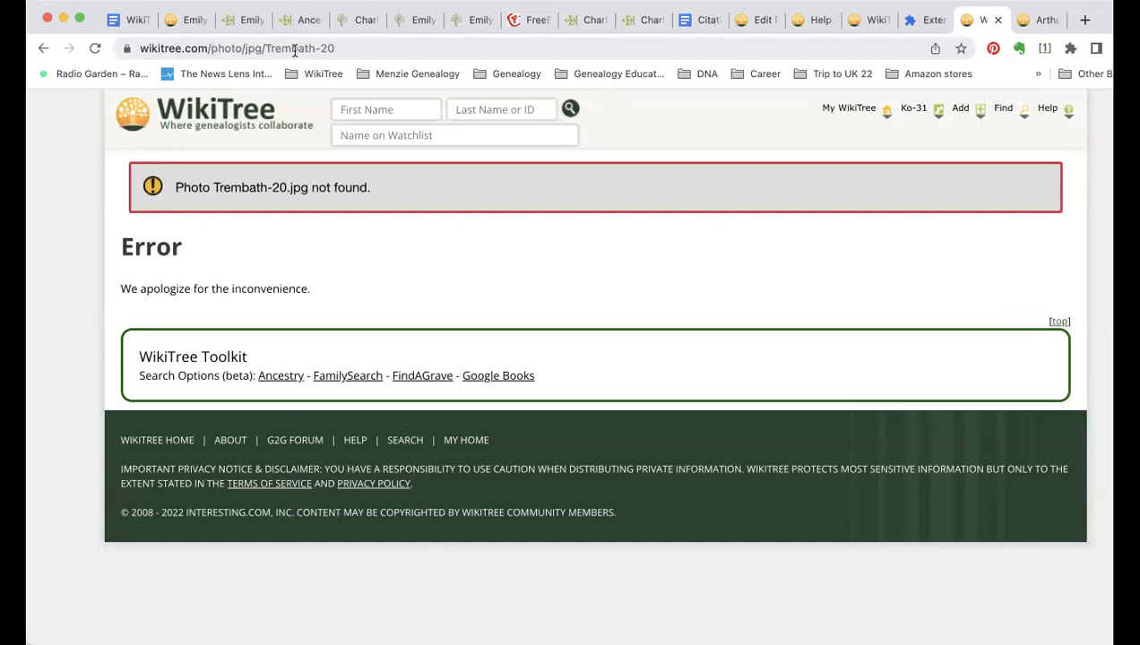
{"action": "left_click", "coordinate": [334, 47]}
{"action": "left_click", "coordinate": [336, 49]}
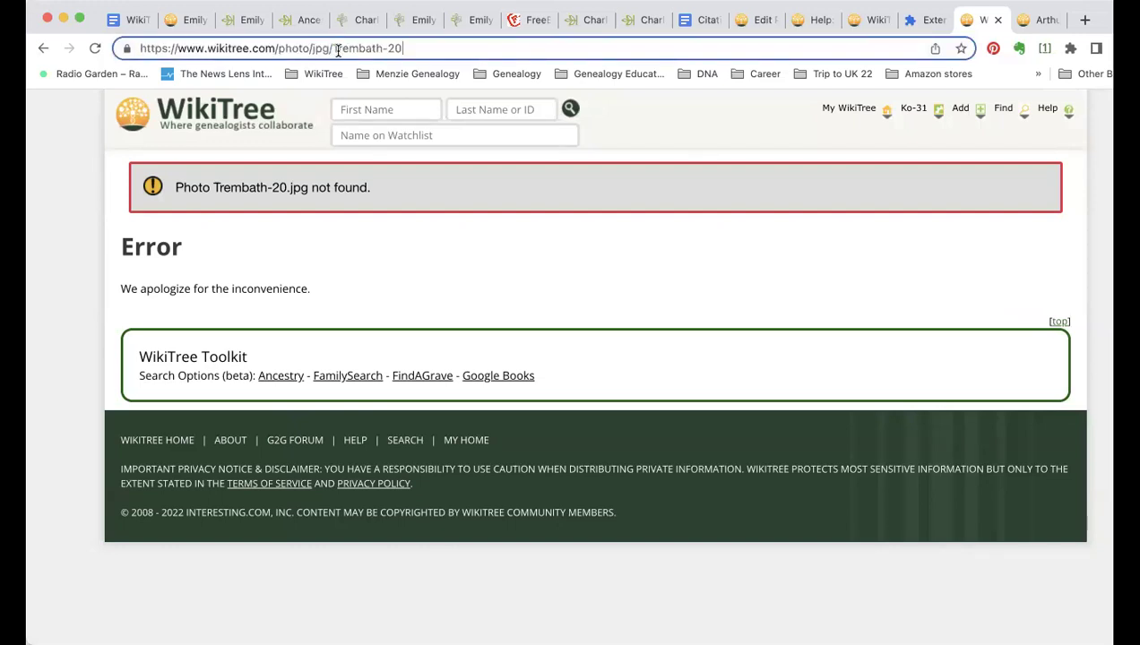
{"action": "key", "text": "BackSpace"}
{"action": "key", "text": "BackSpace"}
{"action": "key", "text": "BackSpace"}
{"action": "key", "text": "BackSpace"}
{"action": "key", "text": "BackSpace"}
{"action": "key", "text": "BackSpace"}
{"action": "key", "text": "BackSpace"}
{"action": "key", "text": "BackSpace"}
{"action": "key", "text": "BackSpace"}
{"action": "key", "text": "BackSpace"}
{"action": "key", "text": "BackSpace"}
{"action": "key", "text": "BackSpace"}
{"action": "key", "text": "BackSpace"}
{"action": "key", "text": "BackSpace"}
{"action": "key", "text": "BackSpace"}
{"action": "key", "text": "BackSpace"}
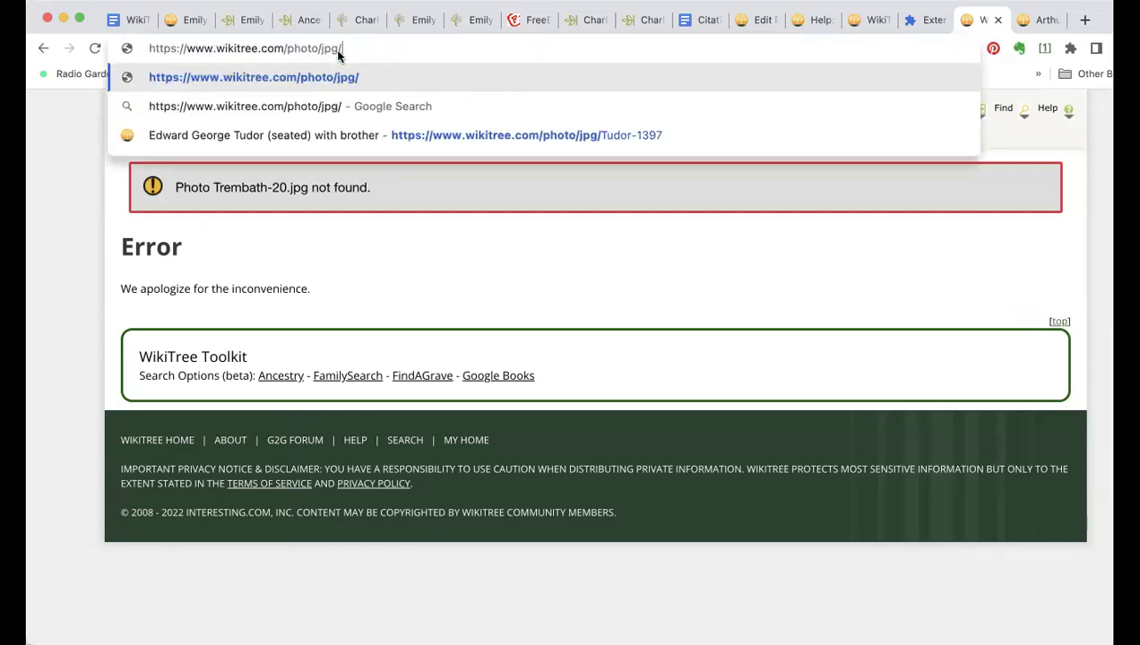
{"action": "key", "text": "BackSpace"}
{"action": "key", "text": "BackSpace"}
{"action": "key", "text": "BackSpace"}
{"action": "key", "text": "BackSpace"}
{"action": "key", "text": "BackSpace"}
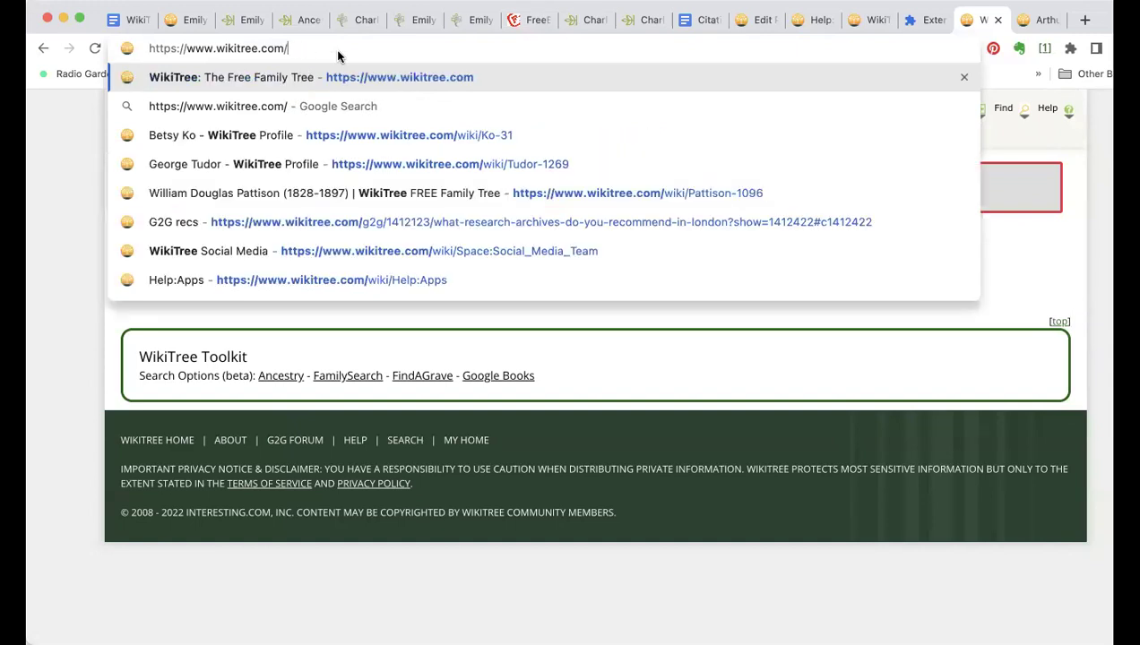
{"action": "type", "text": "wiki/t"}
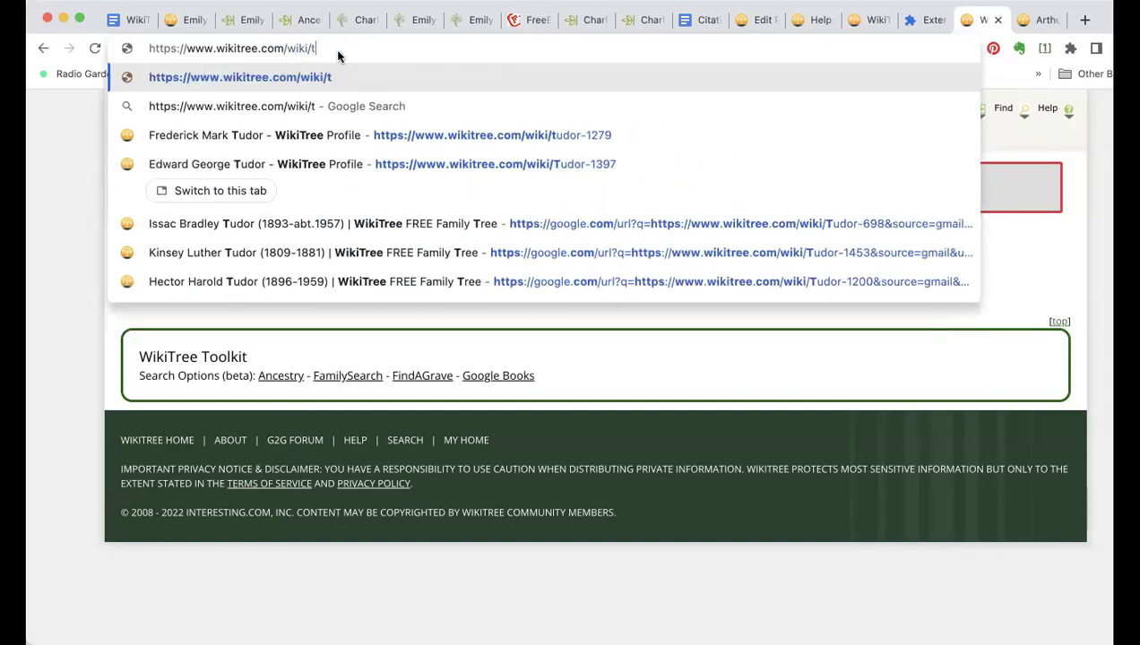
{"action": "type", "text": "rembath-20"}
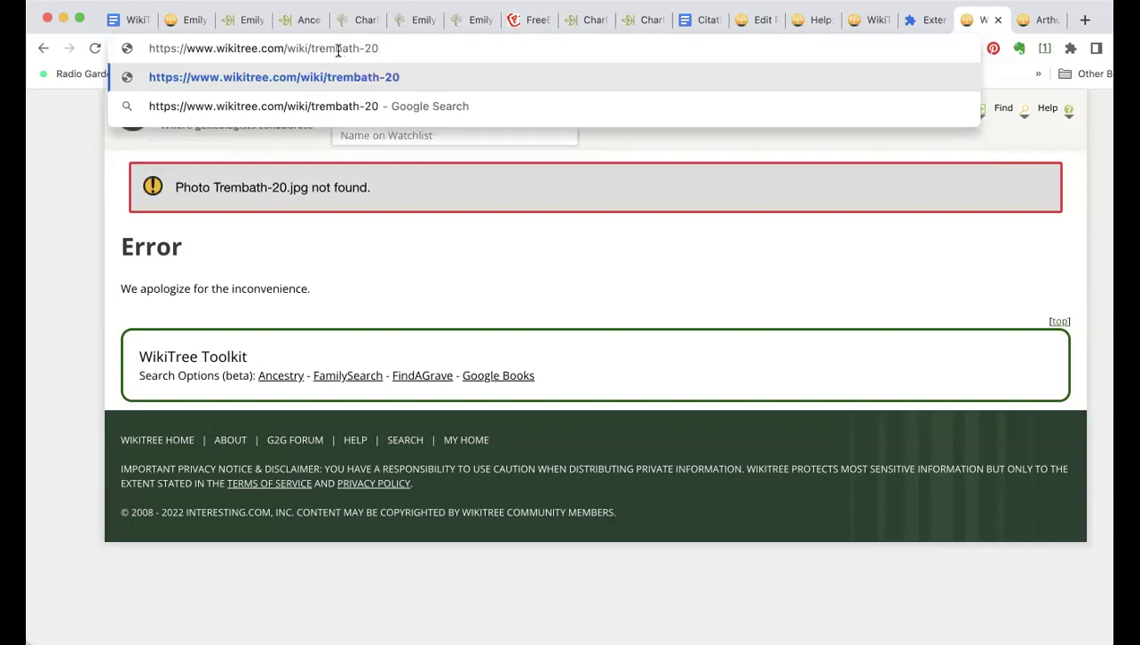
{"action": "key", "text": "Return"}
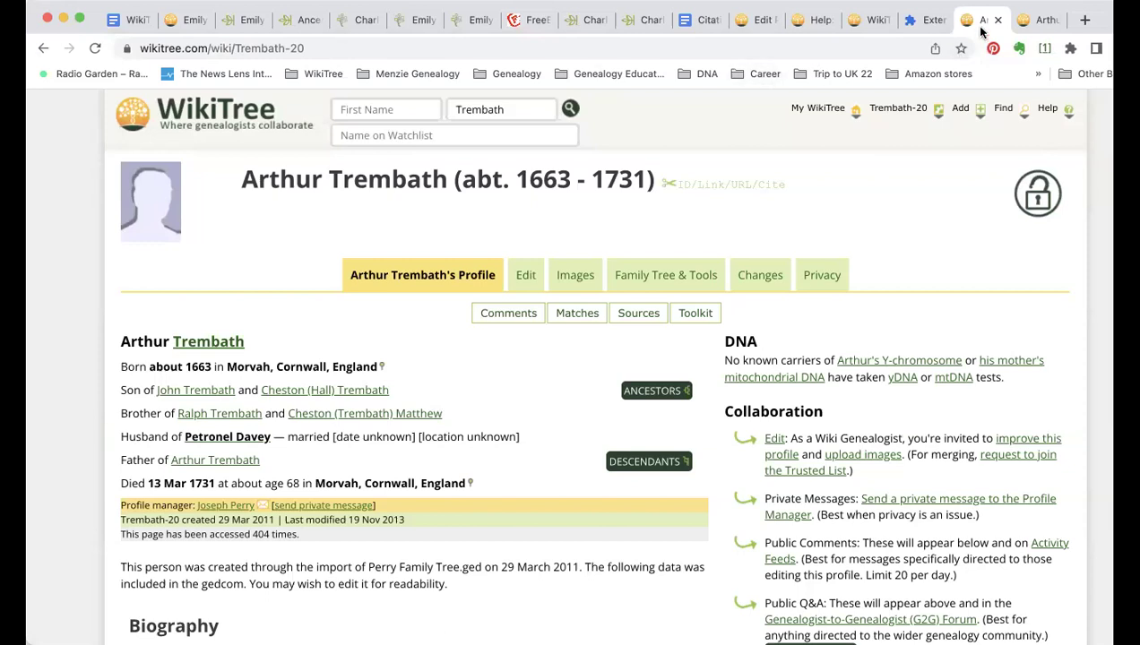
{"action": "left_click", "coordinate": [1040, 20]}
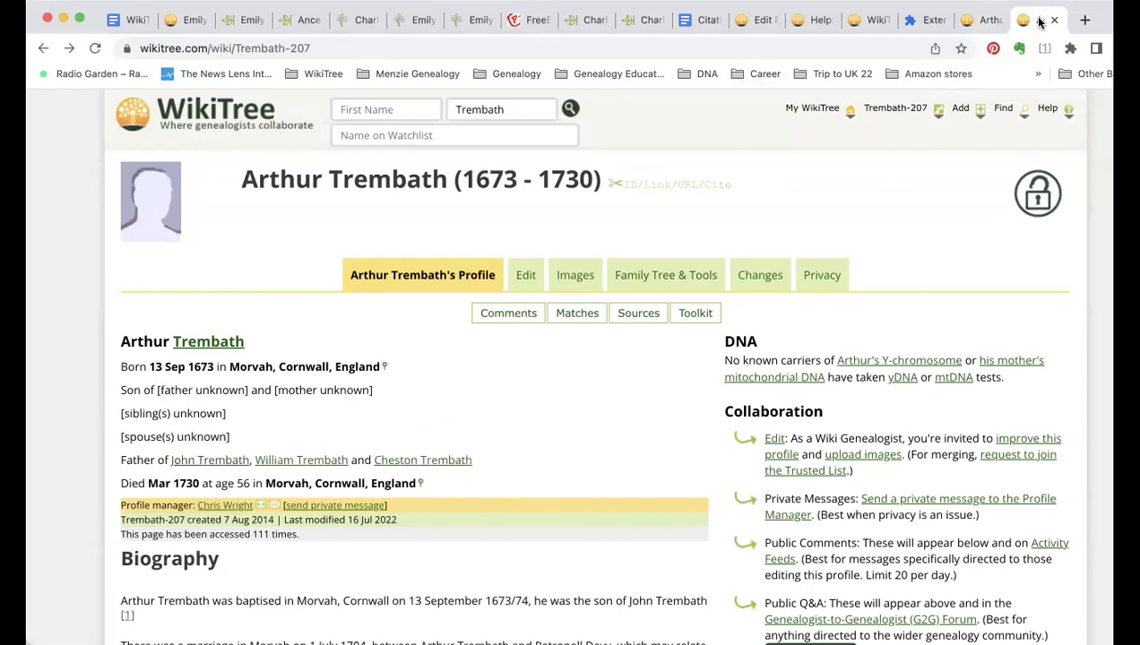
{"action": "left_click", "coordinate": [983, 20]}
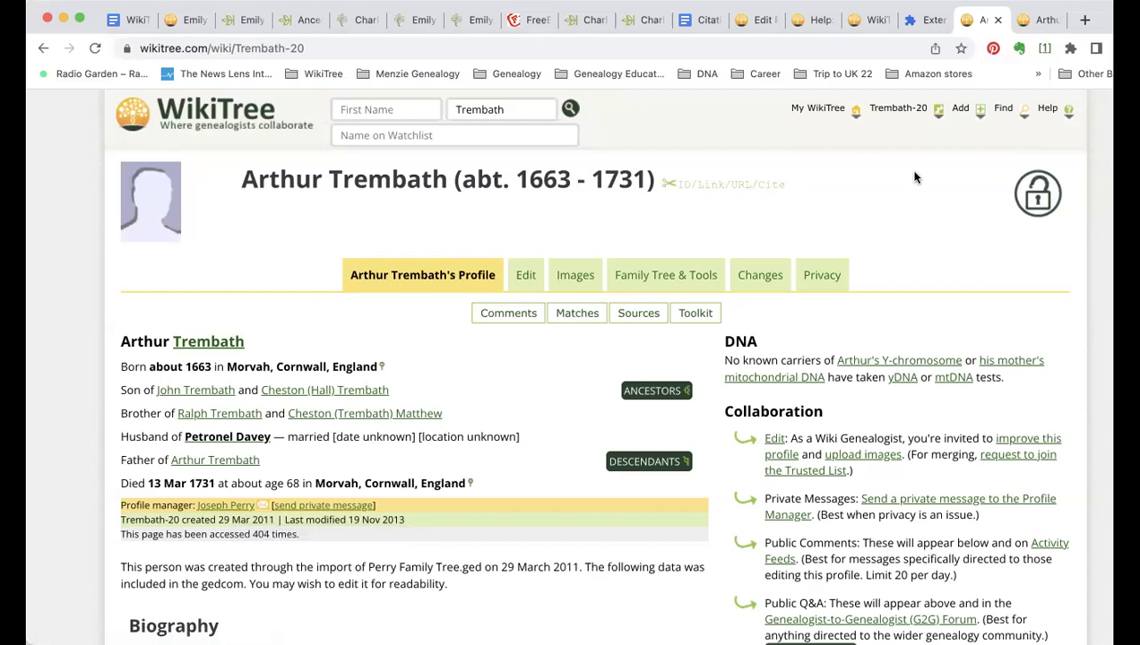
{"action": "left_click", "coordinate": [1038, 20]}
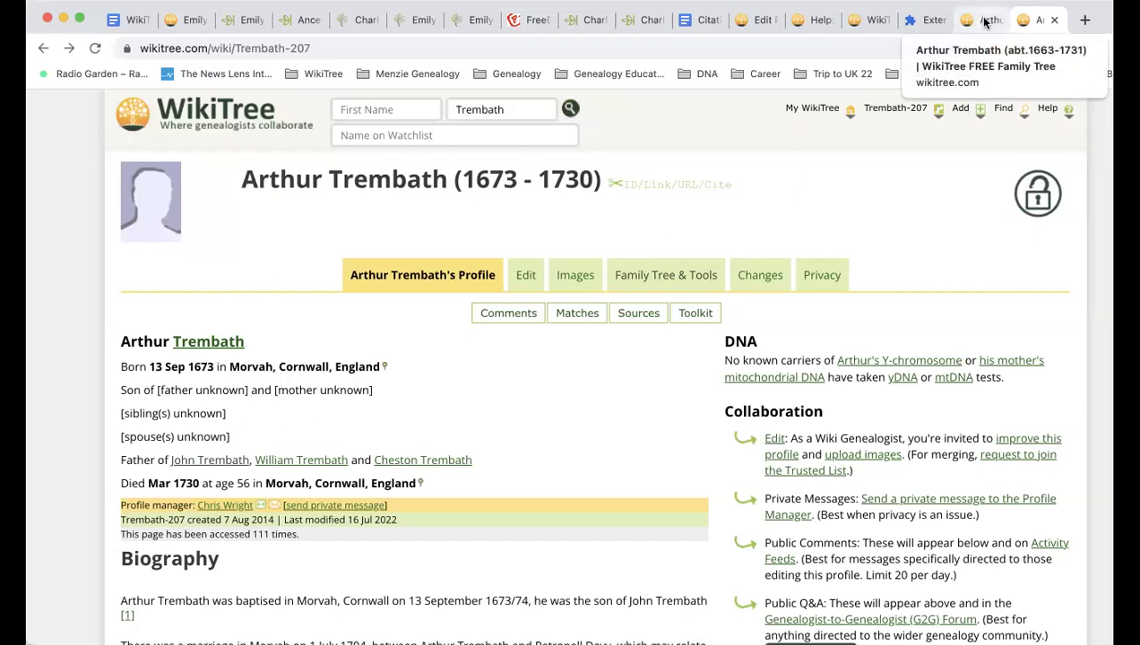
{"action": "left_click", "coordinate": [980, 26]}
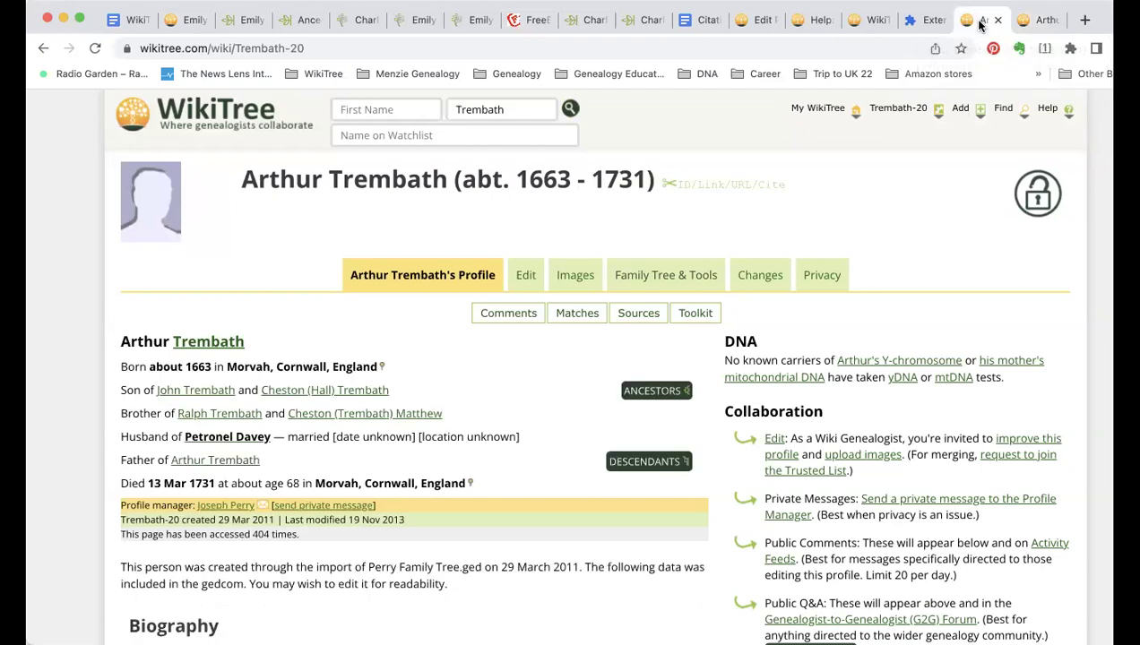
{"action": "scroll", "coordinate": [357, 421], "scroll_direction": "down", "scroll_amount": 3}
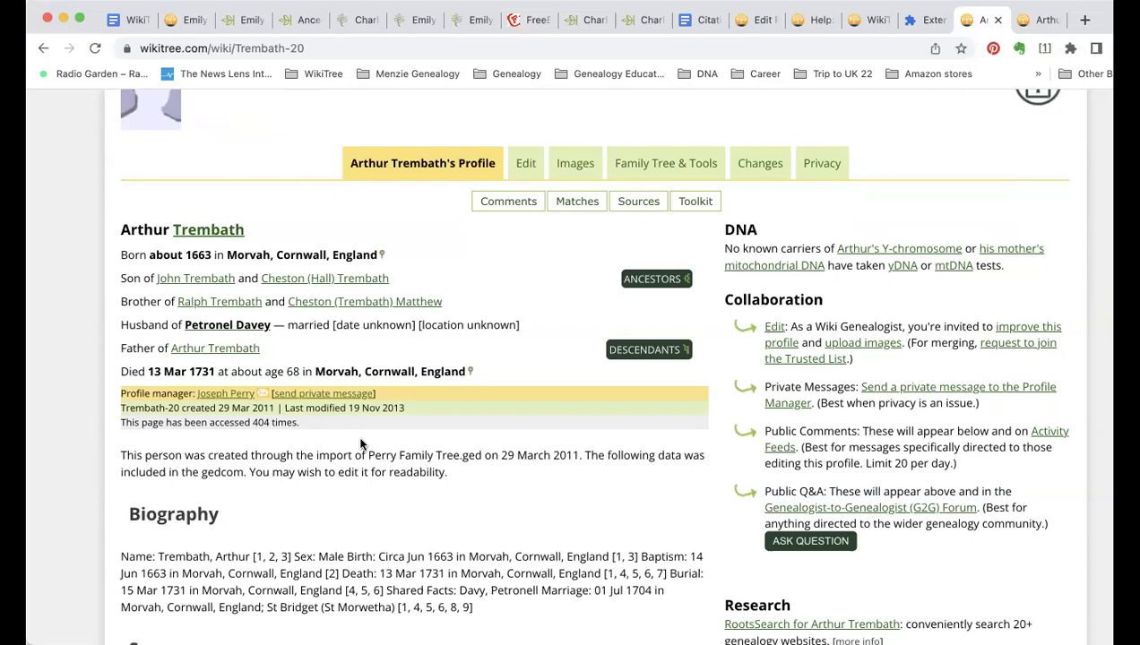
{"action": "left_click", "coordinate": [220, 394]}
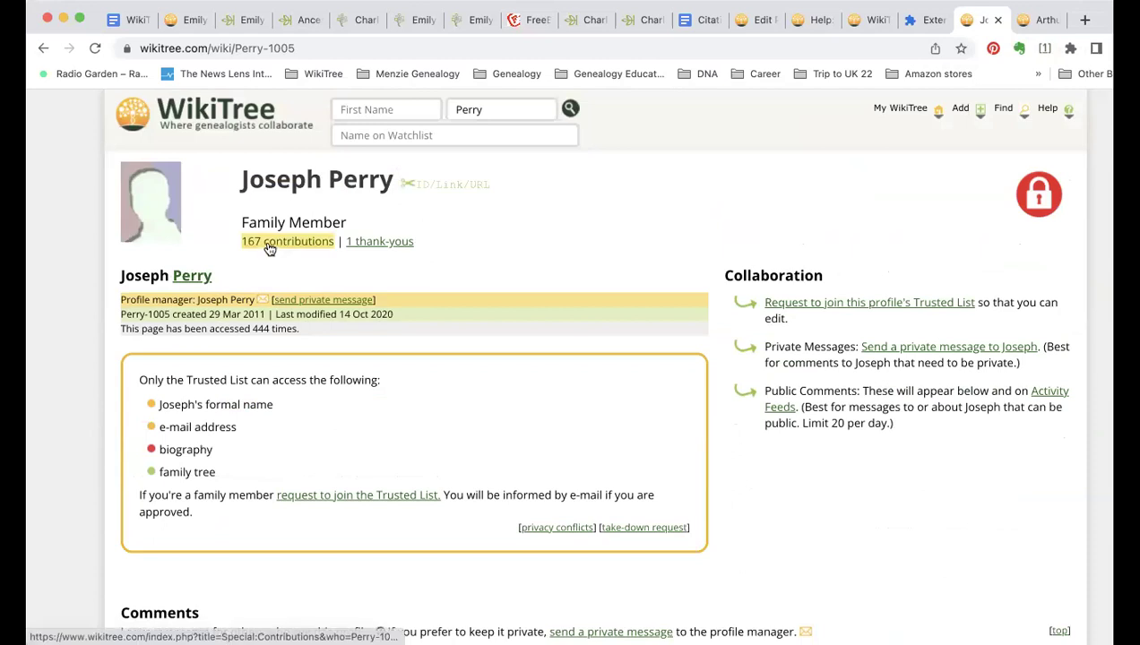
{"action": "left_click", "coordinate": [266, 243]}
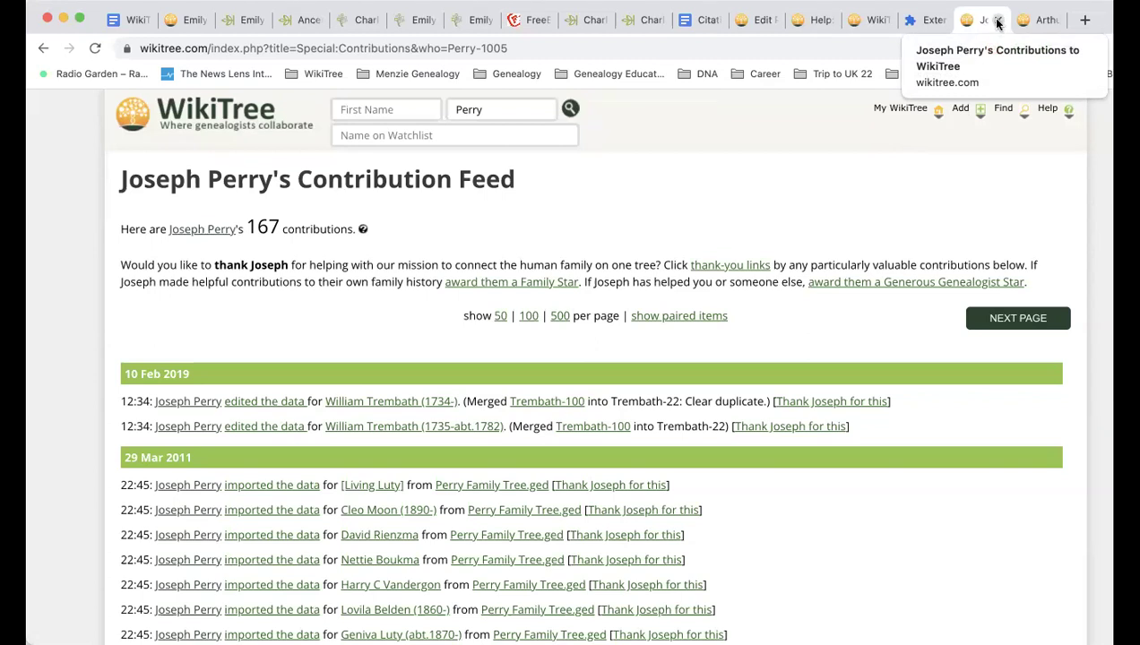
{"action": "left_click", "coordinate": [42, 49]}
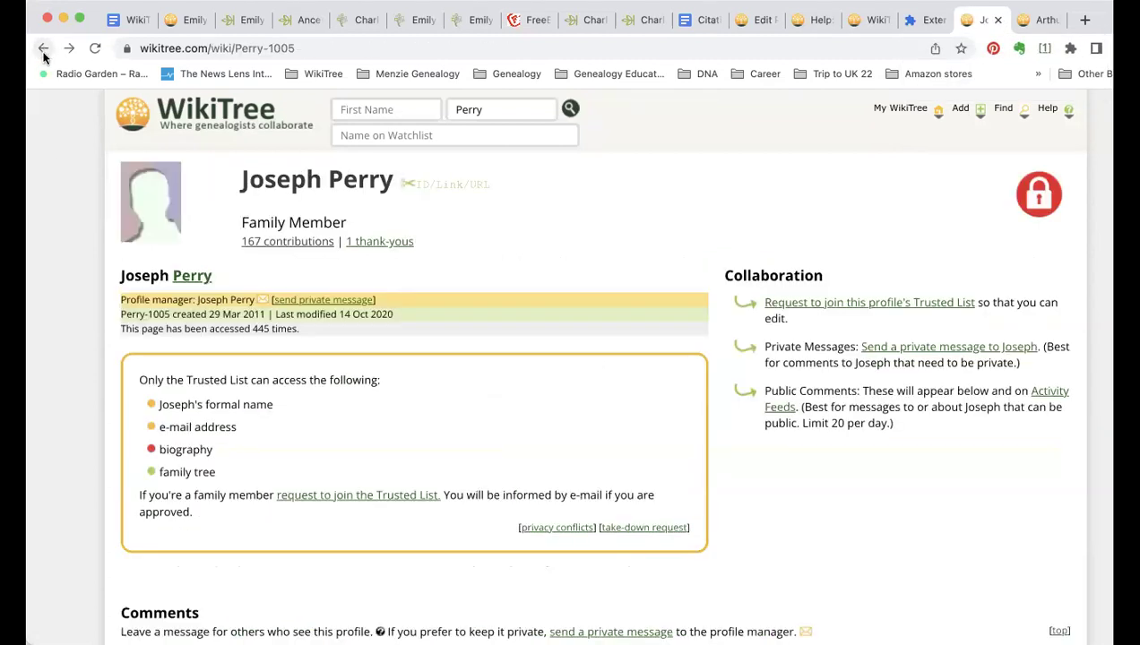
{"action": "left_click", "coordinate": [42, 50]}
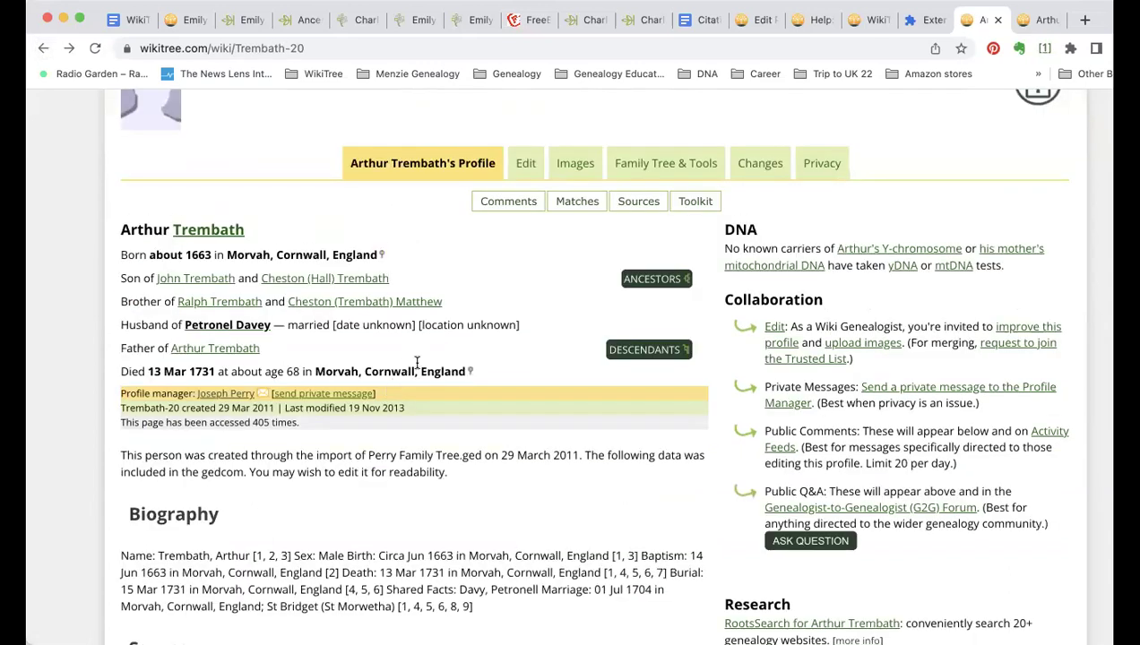
{"action": "scroll", "coordinate": [417, 362], "scroll_direction": "down", "scroll_amount": 1}
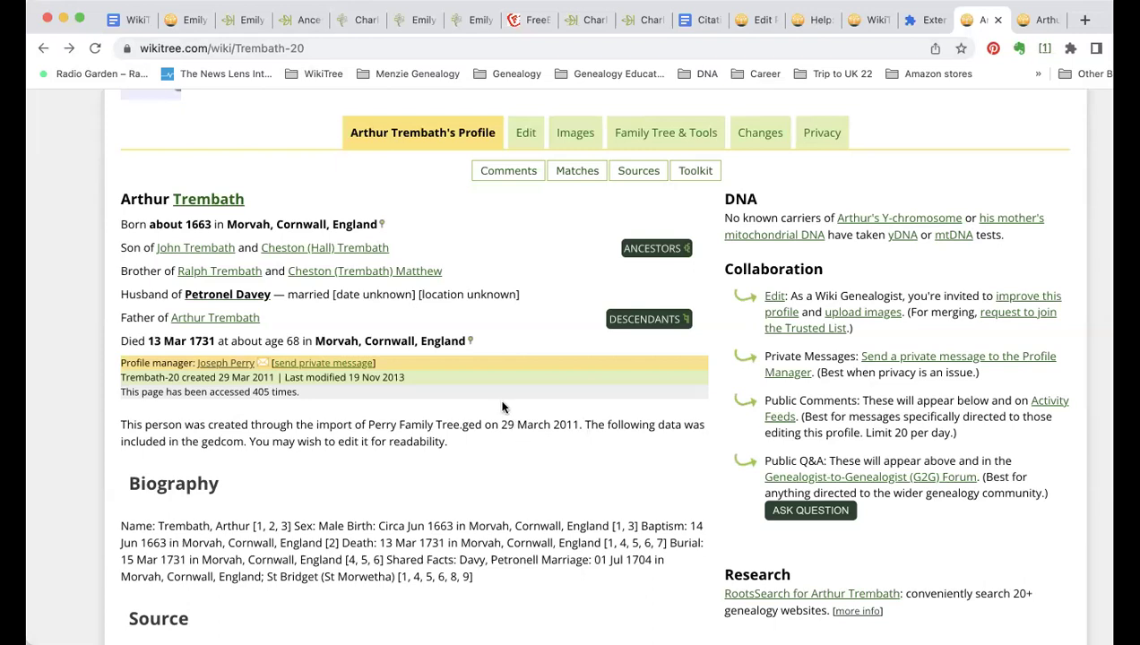
{"action": "scroll", "coordinate": [502, 407], "scroll_direction": "down", "scroll_amount": 3}
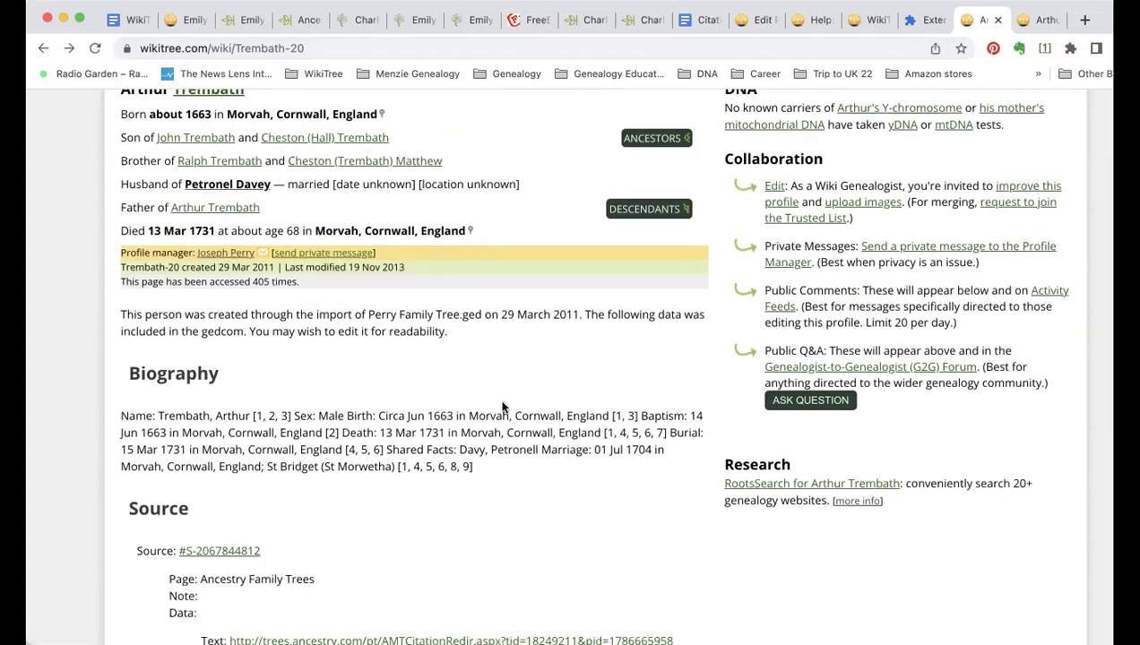
{"action": "scroll", "coordinate": [501, 408], "scroll_direction": "down", "scroll_amount": 4}
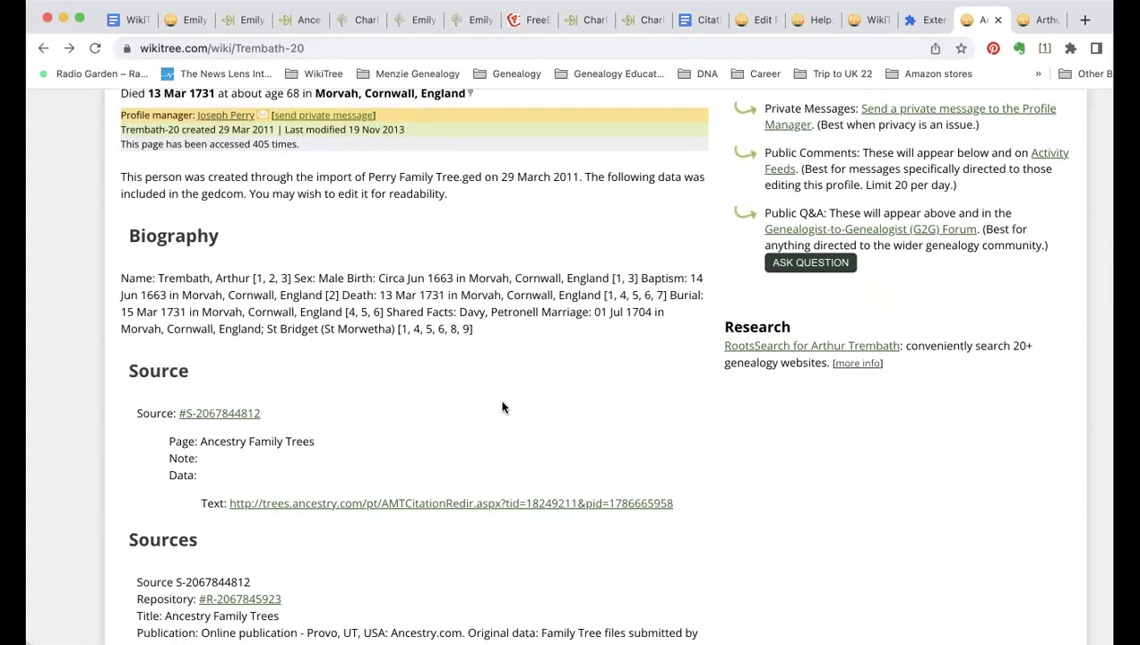
{"action": "scroll", "coordinate": [502, 408], "scroll_direction": "down", "scroll_amount": 7}
{"action": "scroll", "coordinate": [502, 405], "scroll_direction": "down", "scroll_amount": 11}
{"action": "scroll", "coordinate": [502, 408], "scroll_direction": "down", "scroll_amount": 5}
{"action": "scroll", "coordinate": [502, 408], "scroll_direction": "down", "scroll_amount": 1}
{"action": "scroll", "coordinate": [502, 408], "scroll_direction": "up", "scroll_amount": 3}
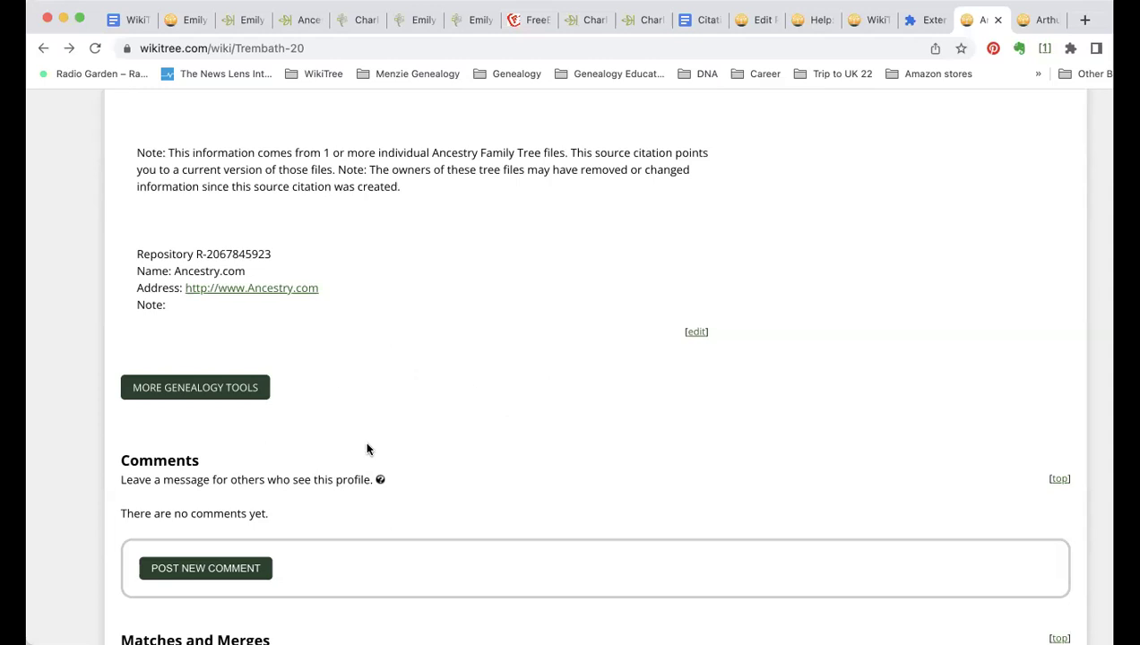
{"action": "scroll", "coordinate": [366, 449], "scroll_direction": "down", "scroll_amount": 5}
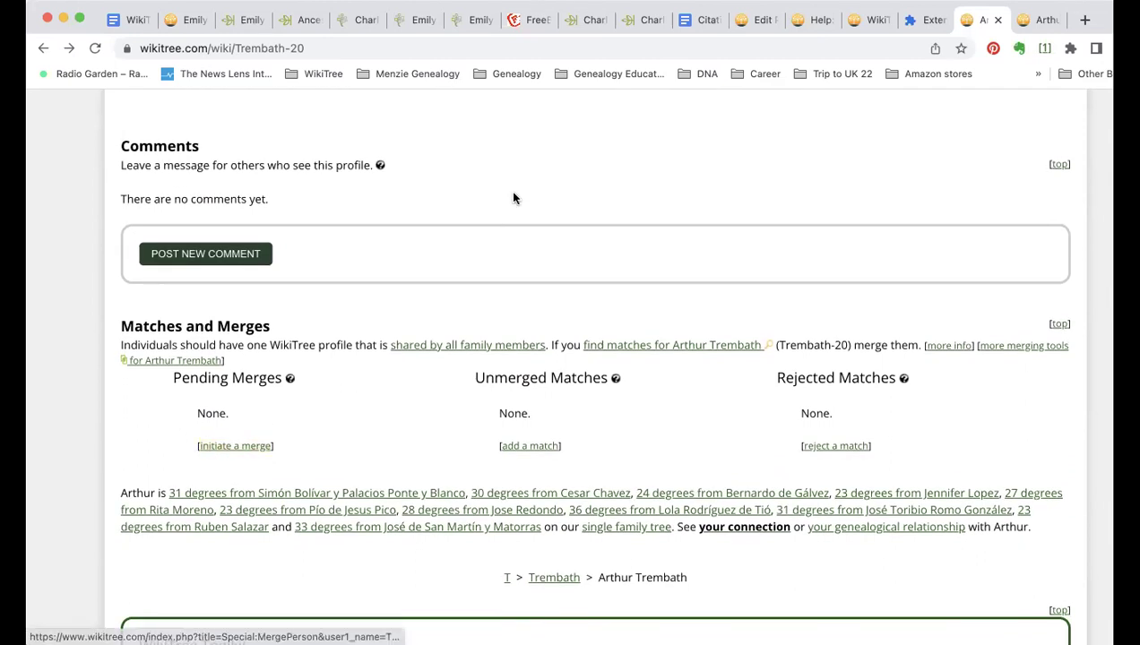
{"action": "scroll", "coordinate": [513, 197], "scroll_direction": "up", "scroll_amount": 10}
{"action": "scroll", "coordinate": [513, 197], "scroll_direction": "up", "scroll_amount": 5}
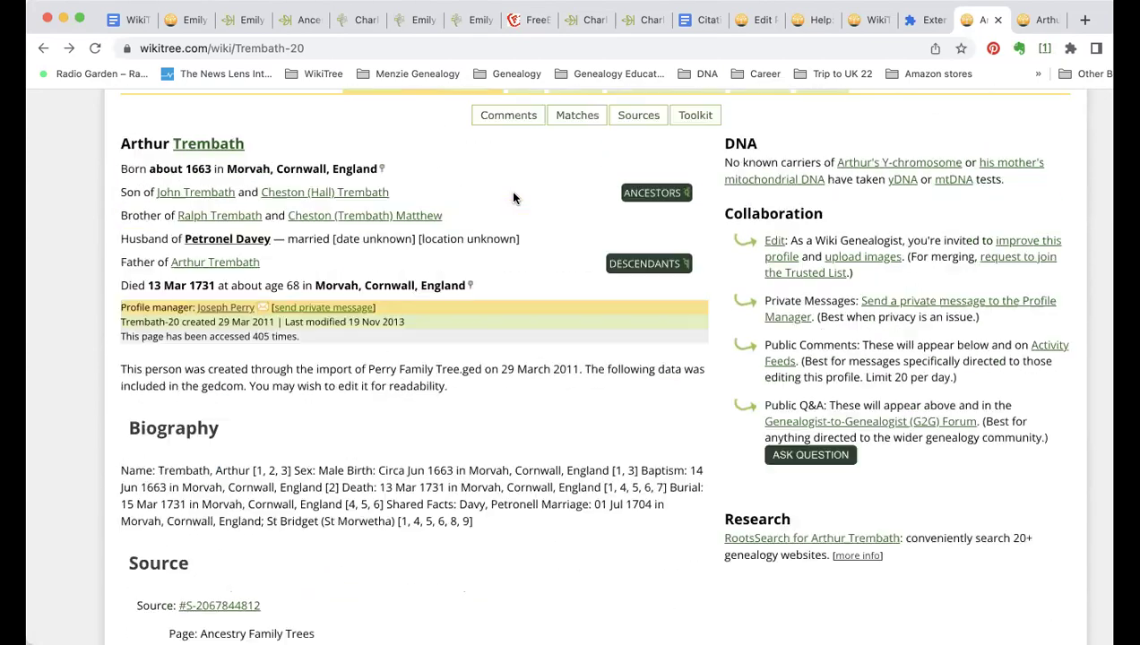
On the Trembath-207 profile, initiate a merge from Matches and Merges
{"action": "left_click", "coordinate": [1043, 20]}
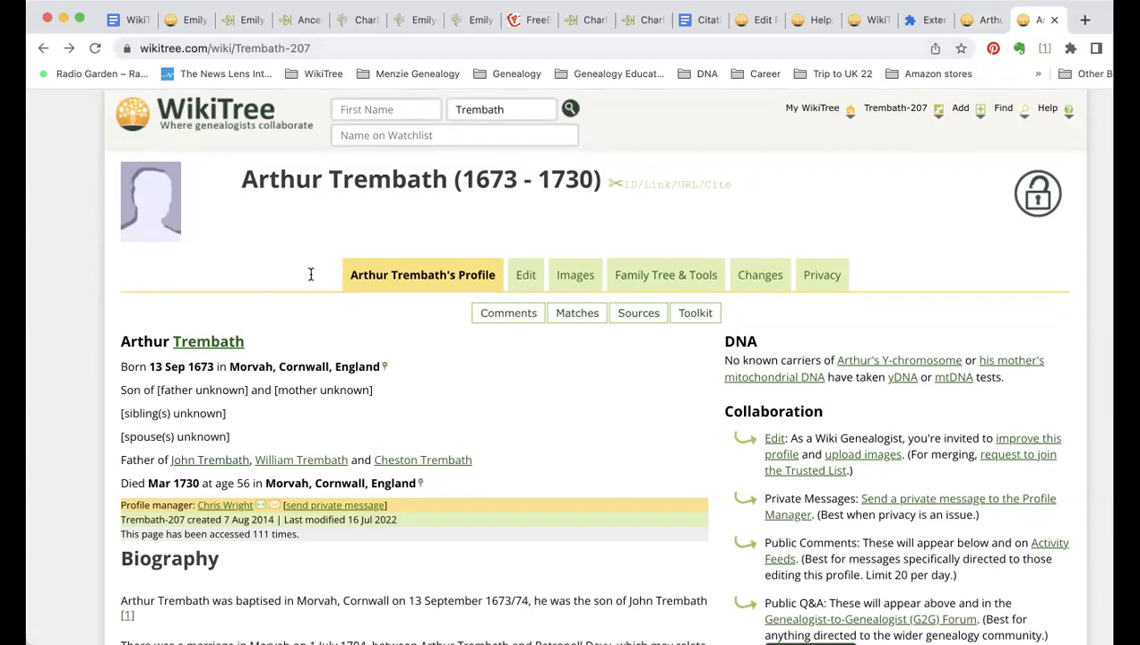
{"action": "scroll", "coordinate": [327, 430], "scroll_direction": "down", "scroll_amount": 15}
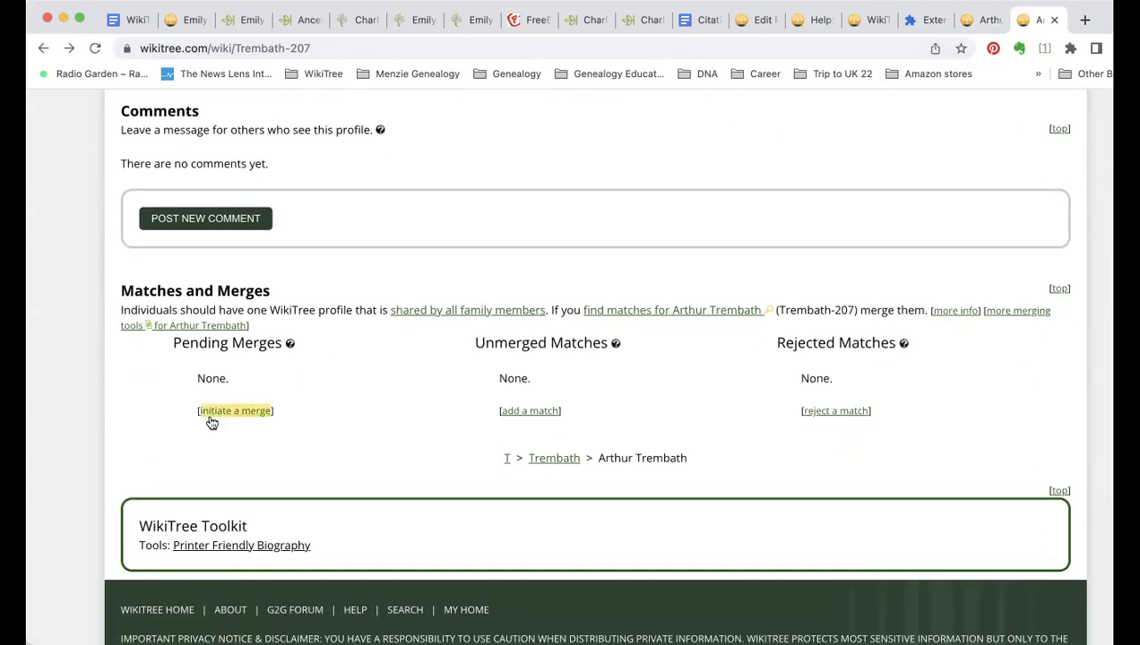
{"action": "left_click", "coordinate": [224, 412]}
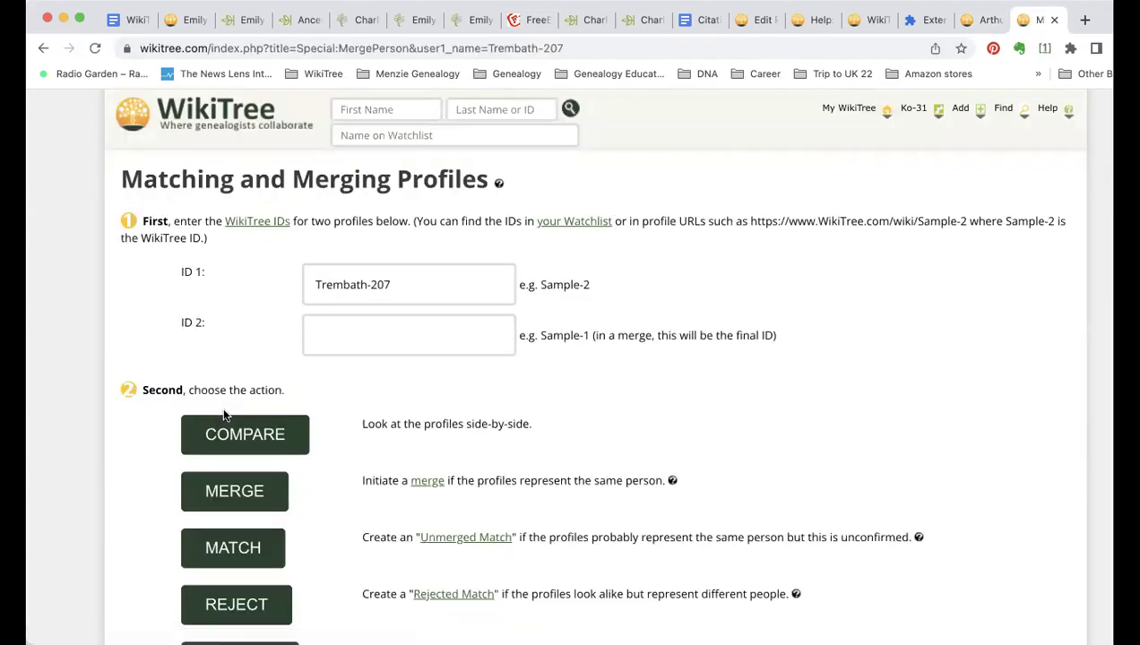
{"action": "left_click", "coordinate": [344, 328]}
{"action": "type", "text": "Tr"}
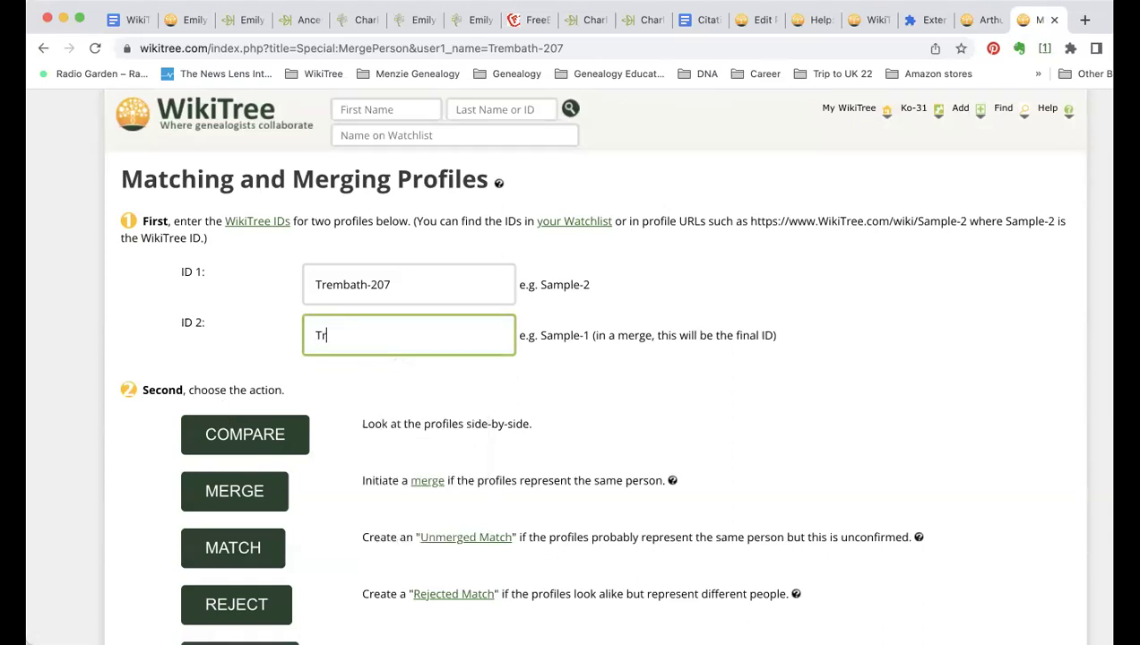
{"action": "type", "text": "embath-20"}
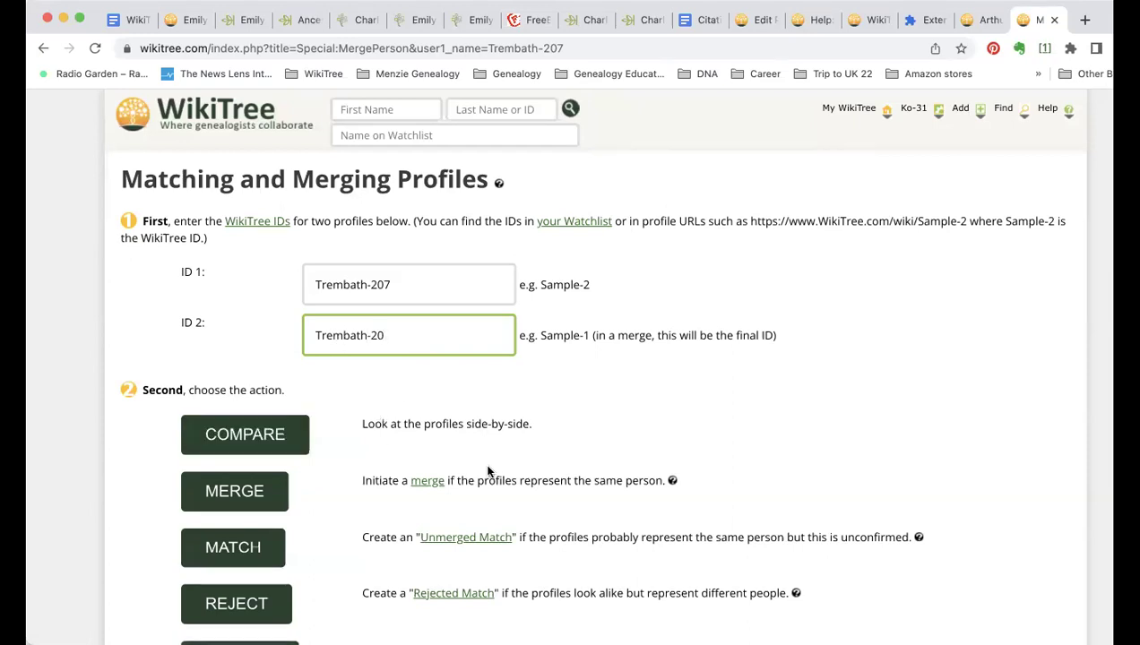
{"action": "scroll", "coordinate": [488, 470], "scroll_direction": "down", "scroll_amount": 3}
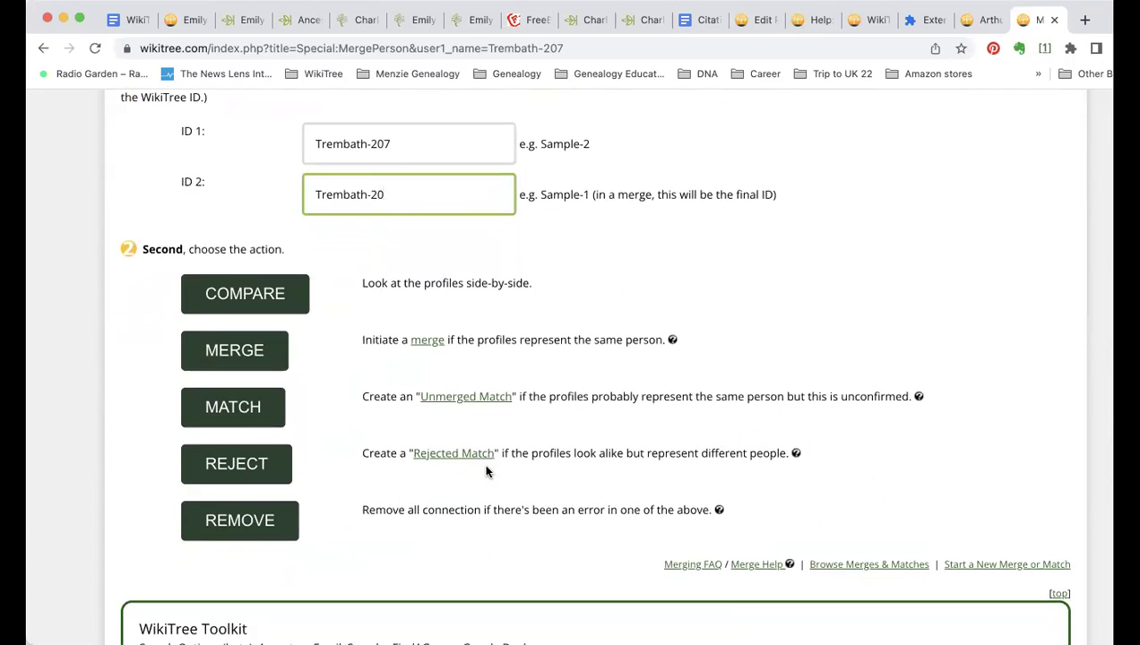
{"action": "scroll", "coordinate": [487, 472], "scroll_direction": "down", "scroll_amount": 2}
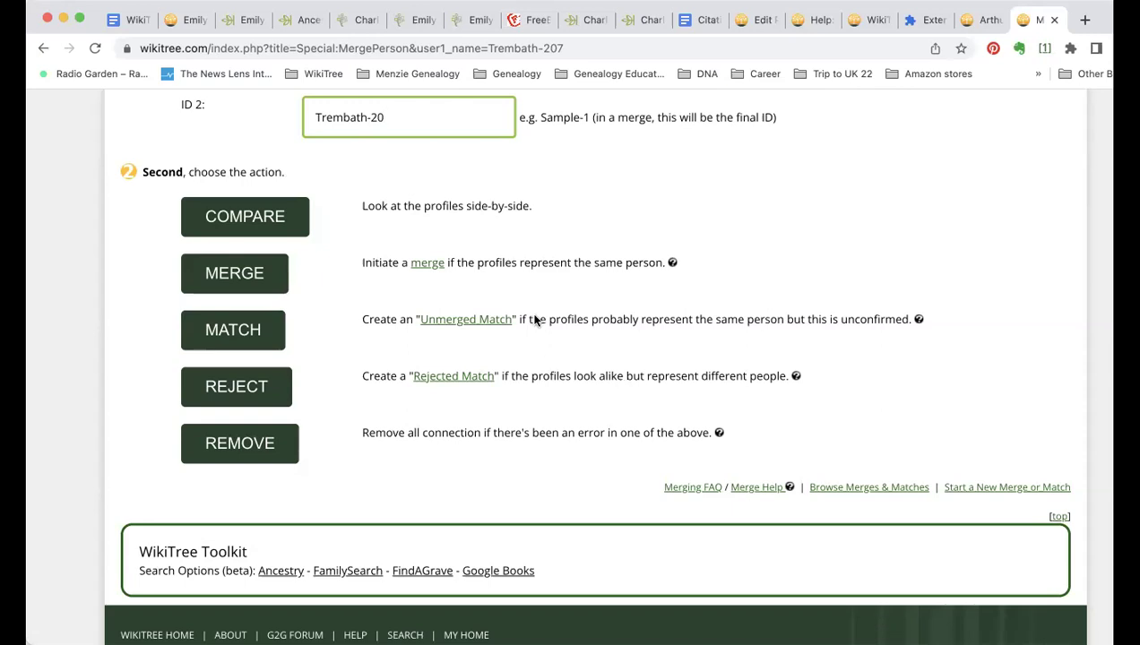
Compare Trembath-207 and Trembath-20 side by side, scrolling through their birth and death details
{"action": "left_click", "coordinate": [266, 219]}
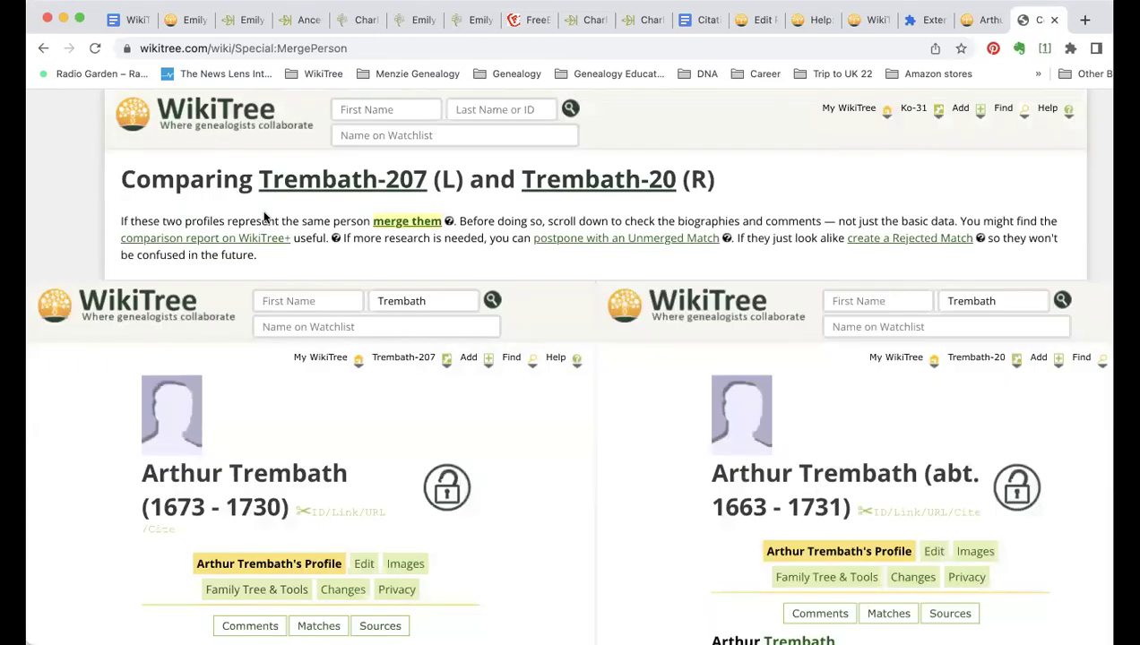
{"action": "scroll", "coordinate": [782, 378], "scroll_direction": "down", "scroll_amount": 1}
{"action": "scroll", "coordinate": [781, 379], "scroll_direction": "down", "scroll_amount": 3}
{"action": "scroll", "coordinate": [781, 378], "scroll_direction": "up", "scroll_amount": 2}
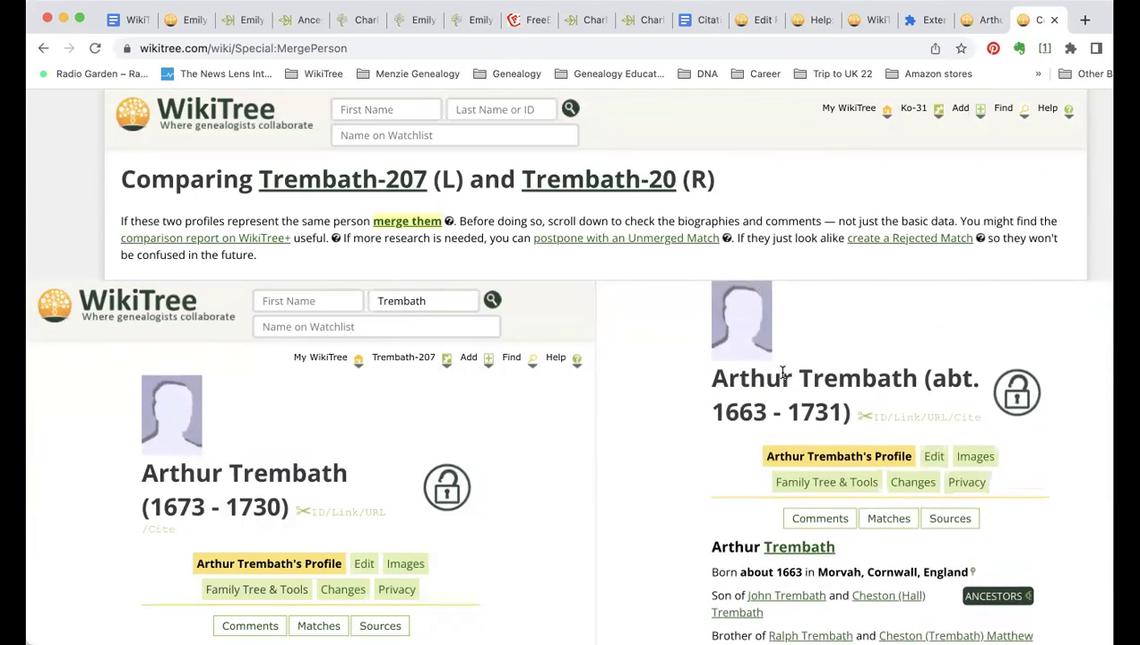
{"action": "scroll", "coordinate": [609, 212], "scroll_direction": "down", "scroll_amount": 3}
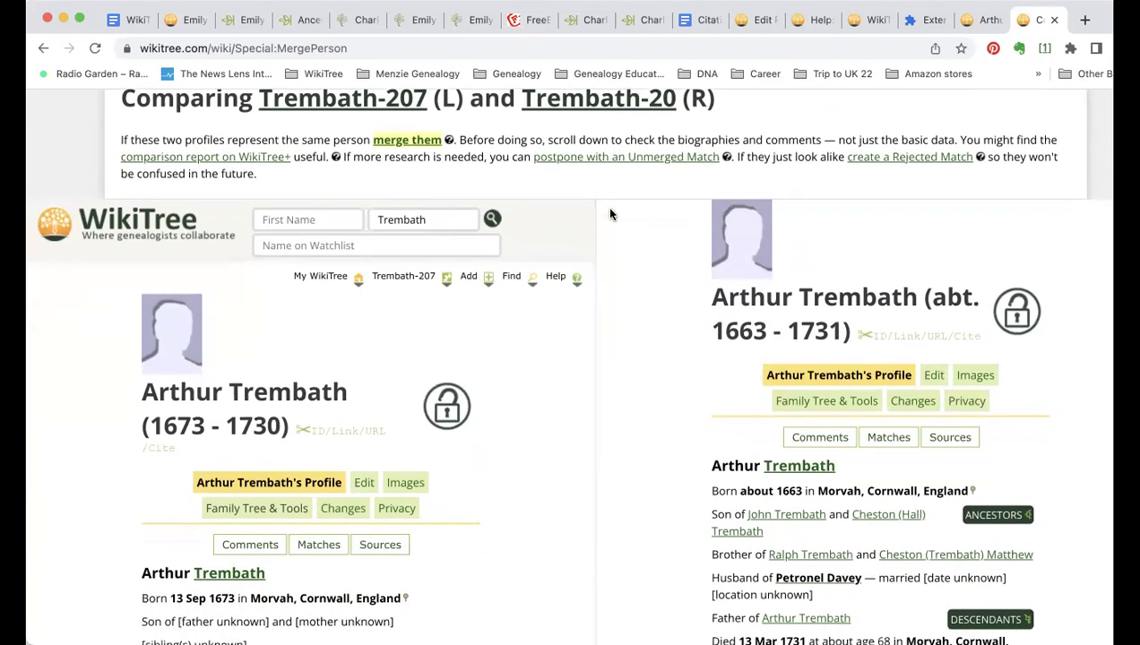
{"action": "scroll", "coordinate": [612, 208], "scroll_direction": "up", "scroll_amount": 1}
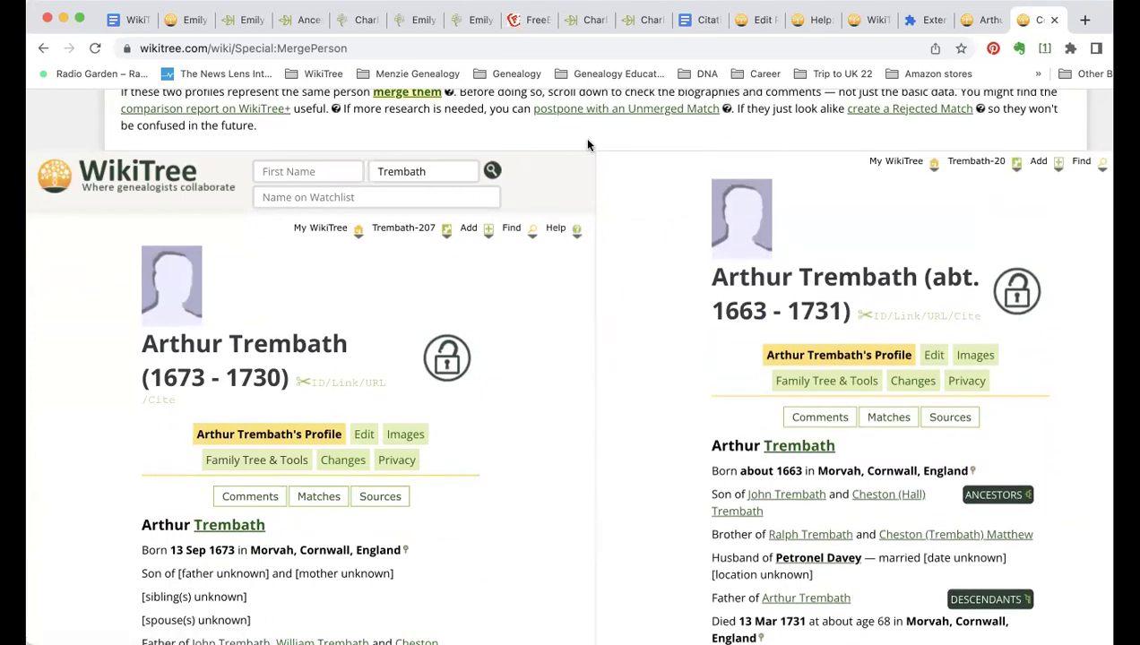
{"action": "scroll", "coordinate": [588, 145], "scroll_direction": "down", "scroll_amount": 2}
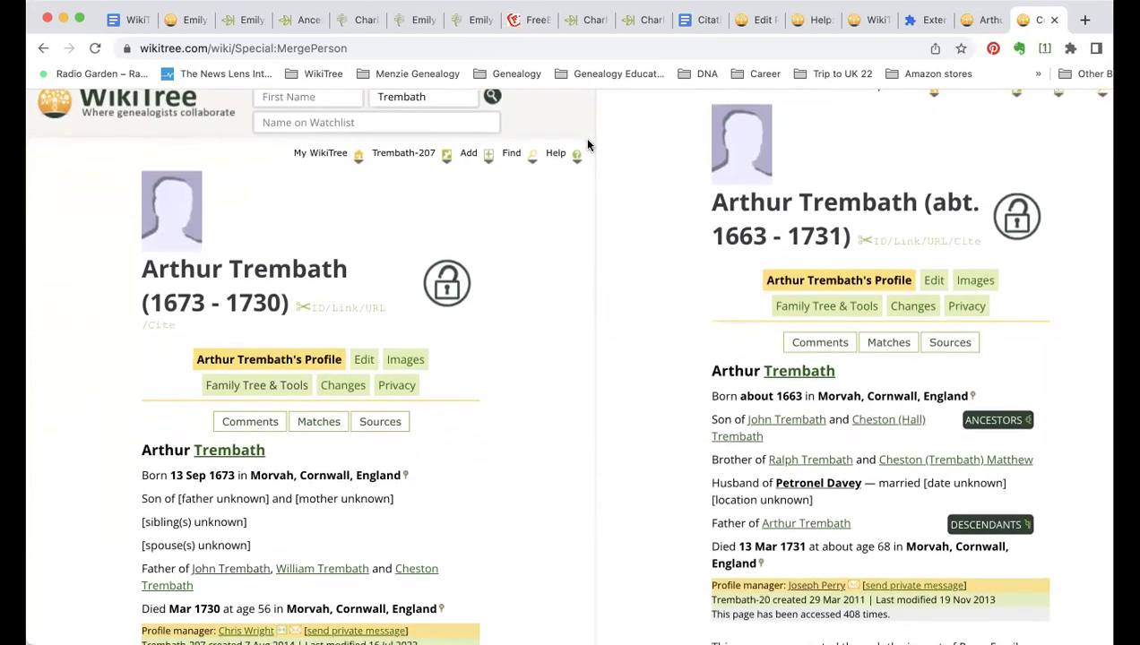
{"action": "scroll", "coordinate": [588, 144], "scroll_direction": "down", "scroll_amount": 2}
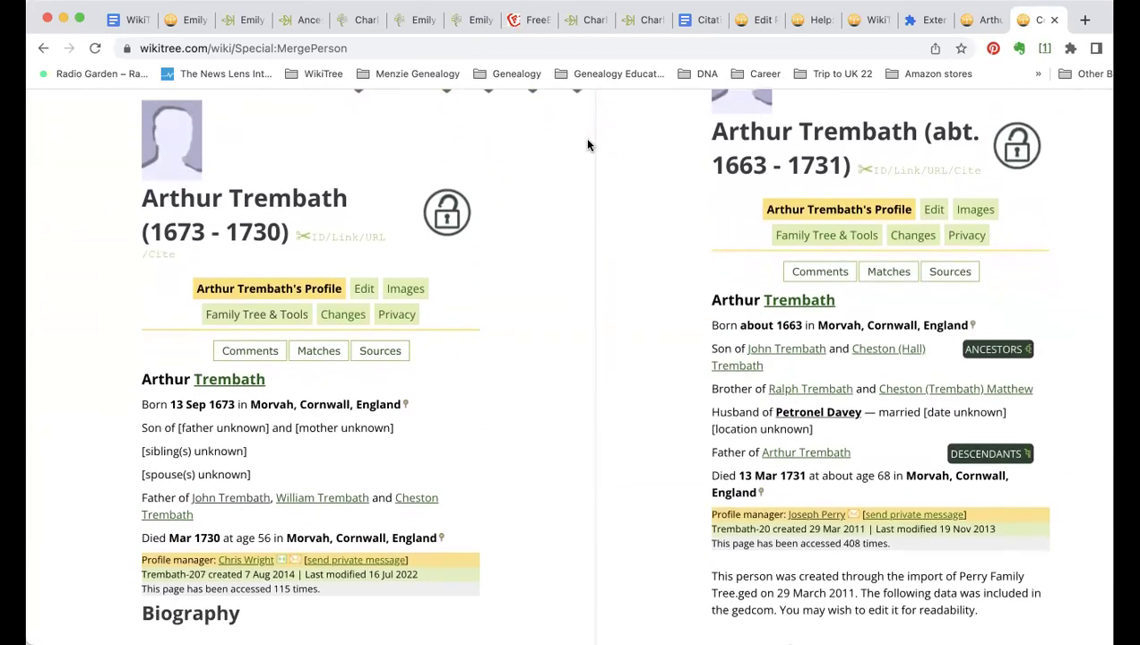
{"action": "scroll", "coordinate": [588, 144], "scroll_direction": "down", "scroll_amount": 1}
{"action": "scroll", "coordinate": [639, 234], "scroll_direction": "down", "scroll_amount": 2}
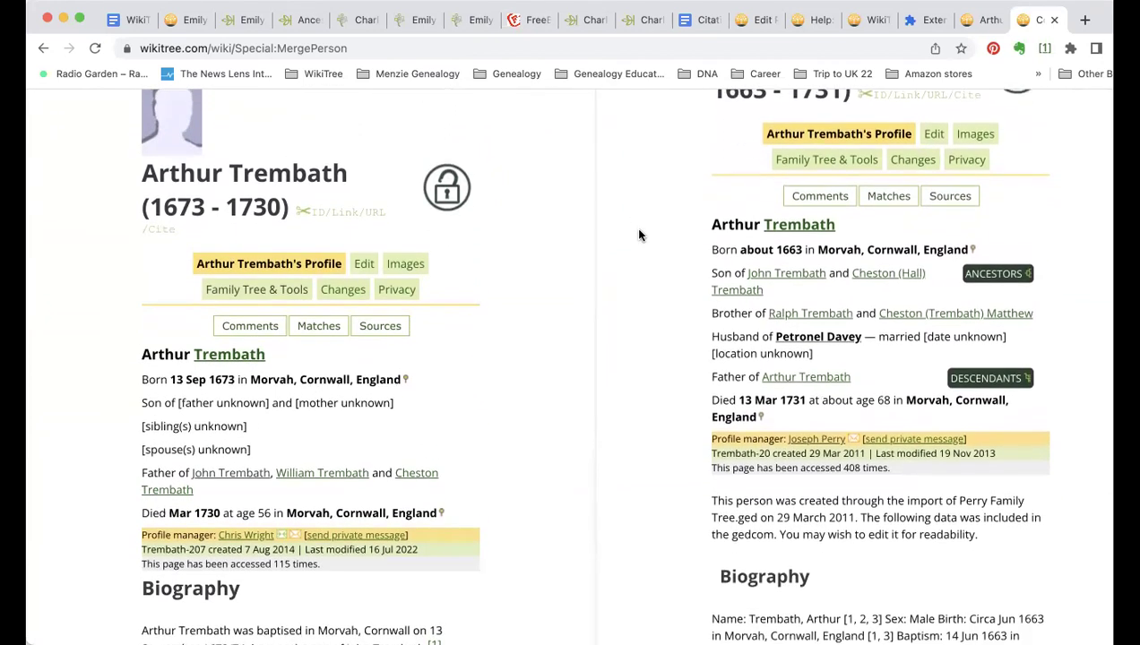
{"action": "scroll", "coordinate": [639, 235], "scroll_direction": "down", "scroll_amount": 2}
{"action": "scroll", "coordinate": [522, 339], "scroll_direction": "down", "scroll_amount": 4}
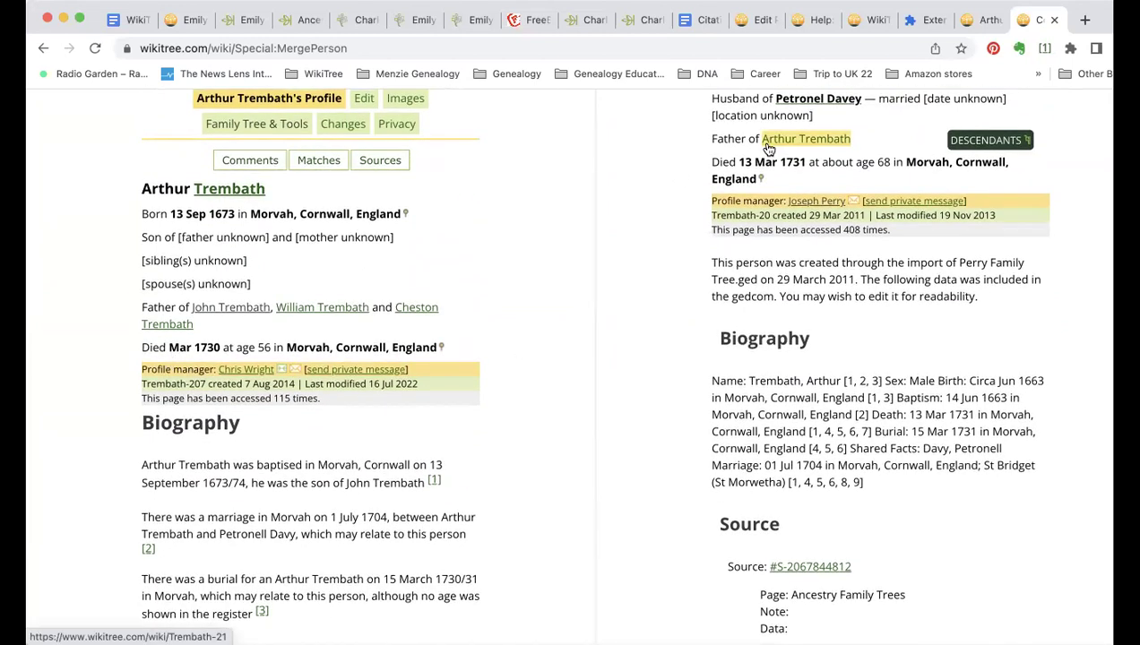
Inspect the linked relatives and read down through both families and biographies
{"action": "mouse_move", "coordinate": [769, 148]}
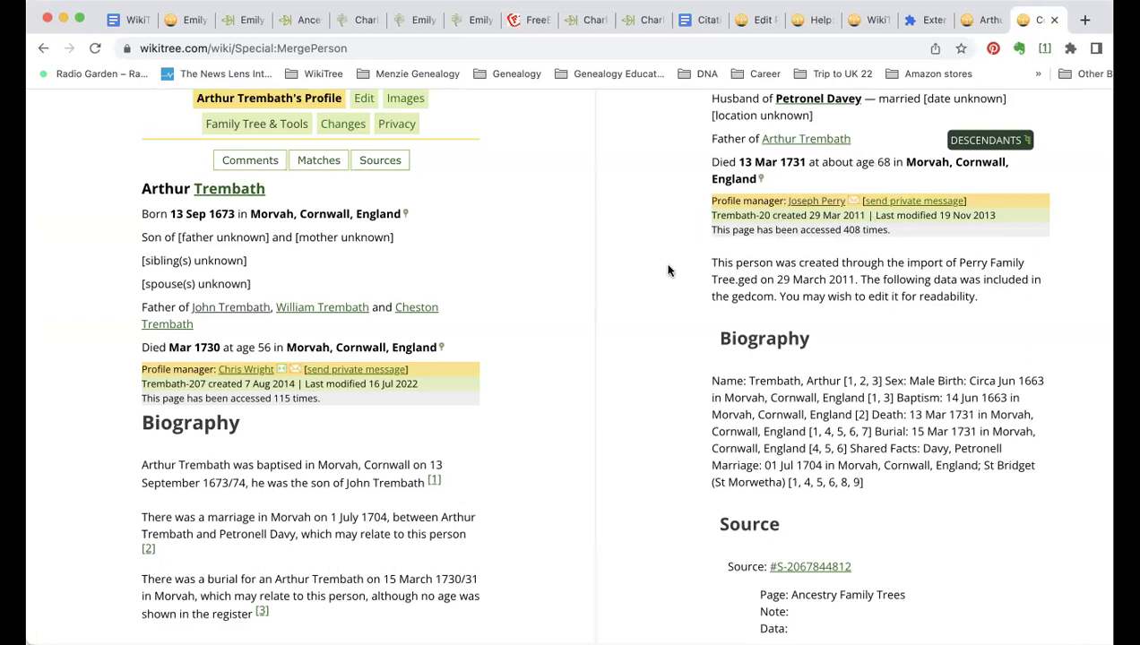
{"action": "scroll", "coordinate": [667, 271], "scroll_direction": "up", "scroll_amount": 5}
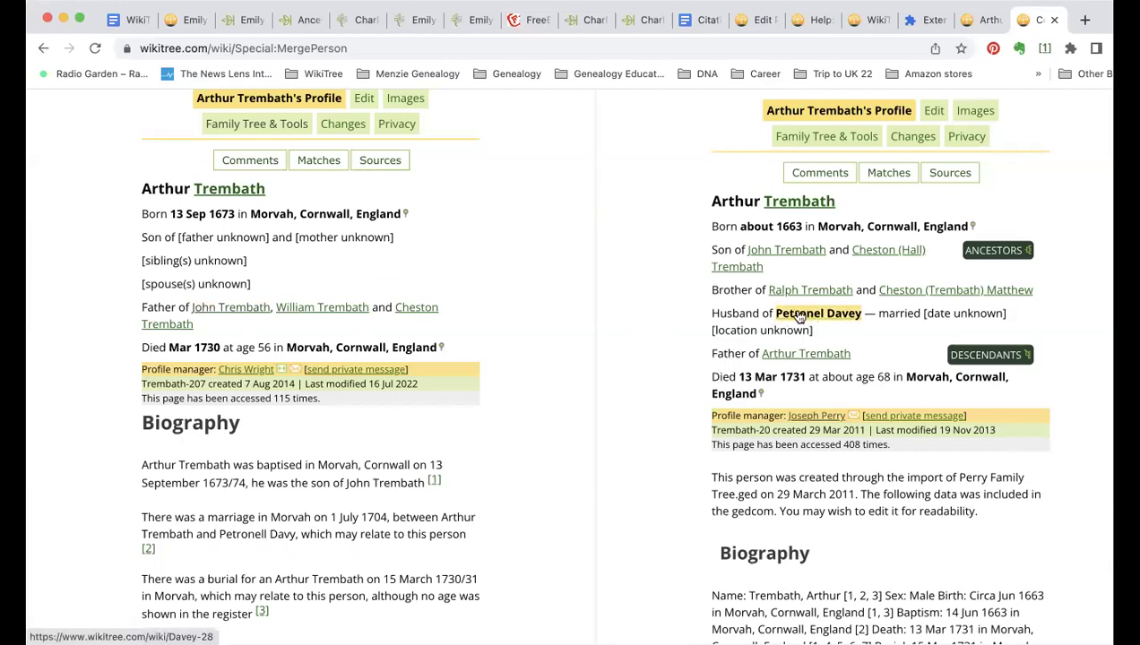
{"action": "mouse_move", "coordinate": [800, 318]}
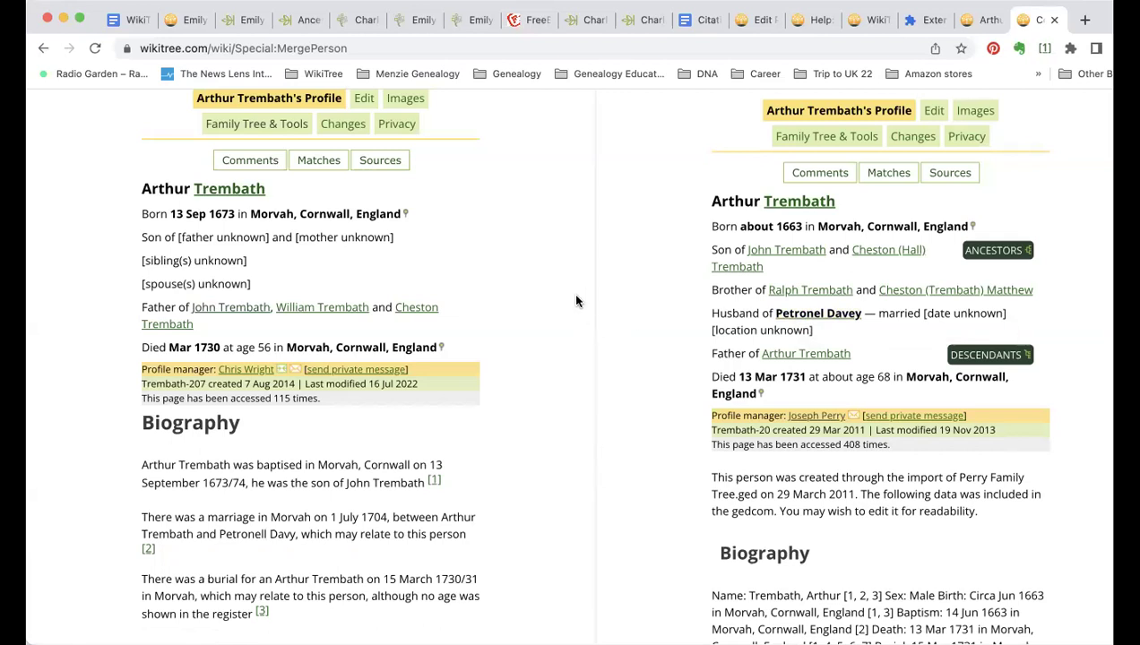
{"action": "scroll", "coordinate": [574, 296], "scroll_direction": "down", "scroll_amount": 1}
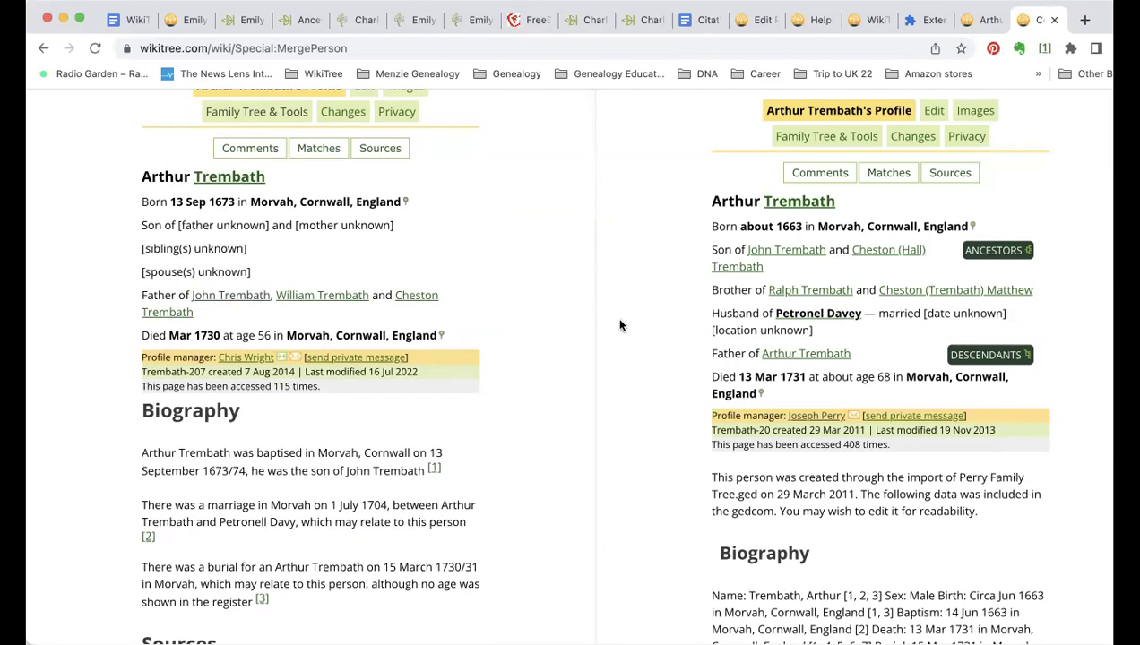
{"action": "scroll", "coordinate": [619, 325], "scroll_direction": "down", "scroll_amount": 2}
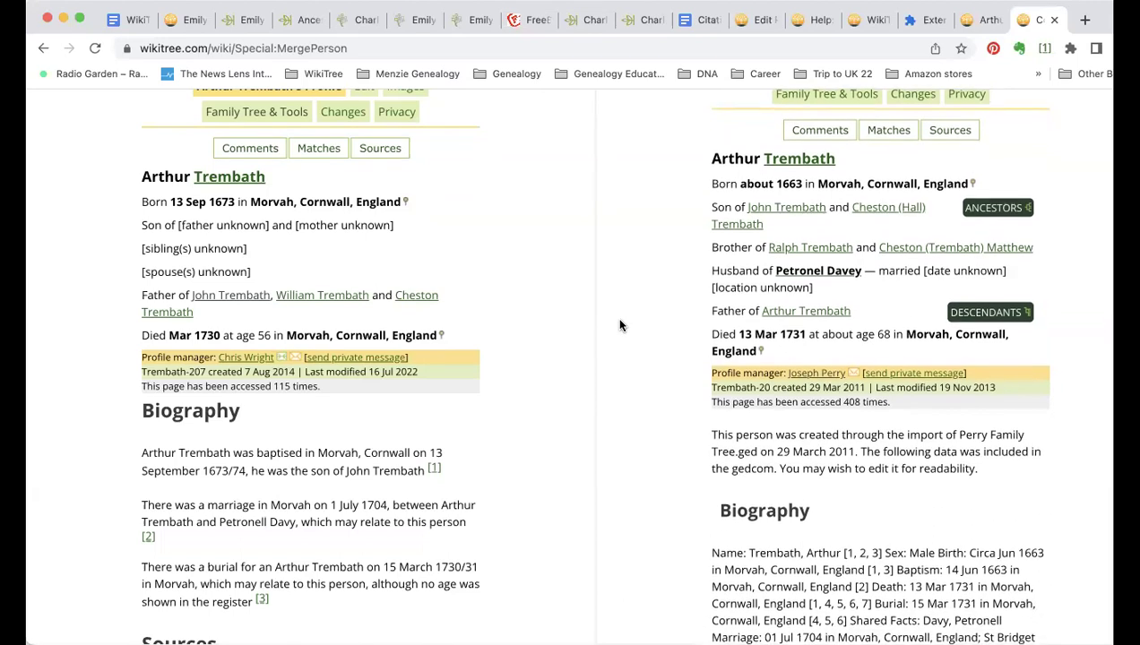
{"action": "scroll", "coordinate": [619, 325], "scroll_direction": "down", "scroll_amount": 1}
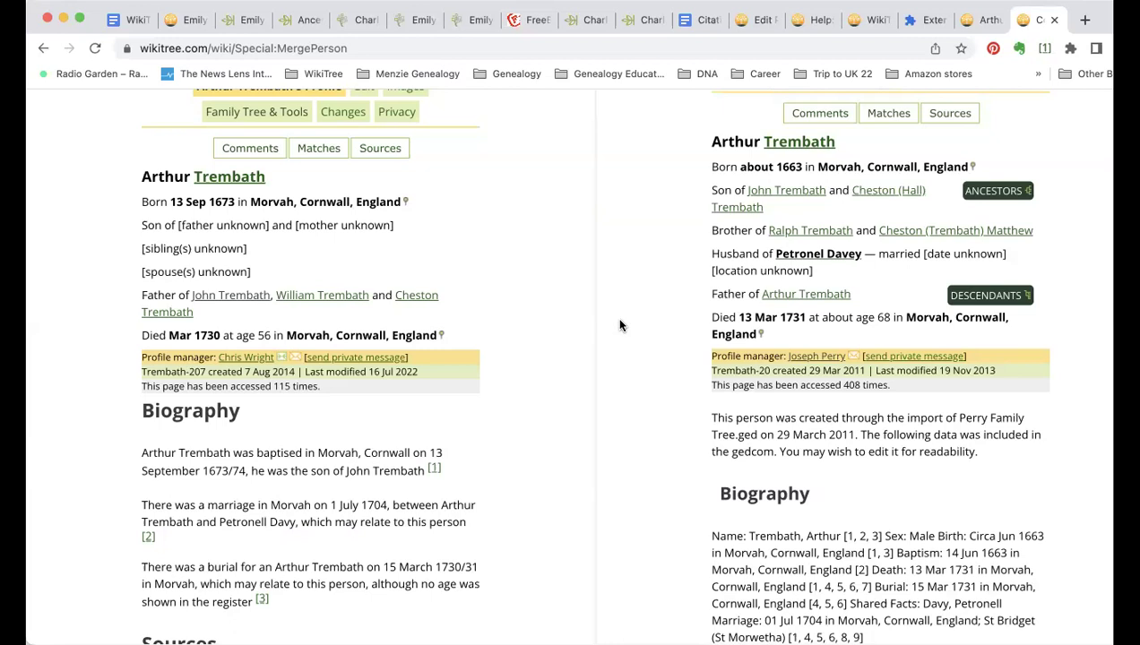
{"action": "scroll", "coordinate": [448, 409], "scroll_direction": "down", "scroll_amount": 3}
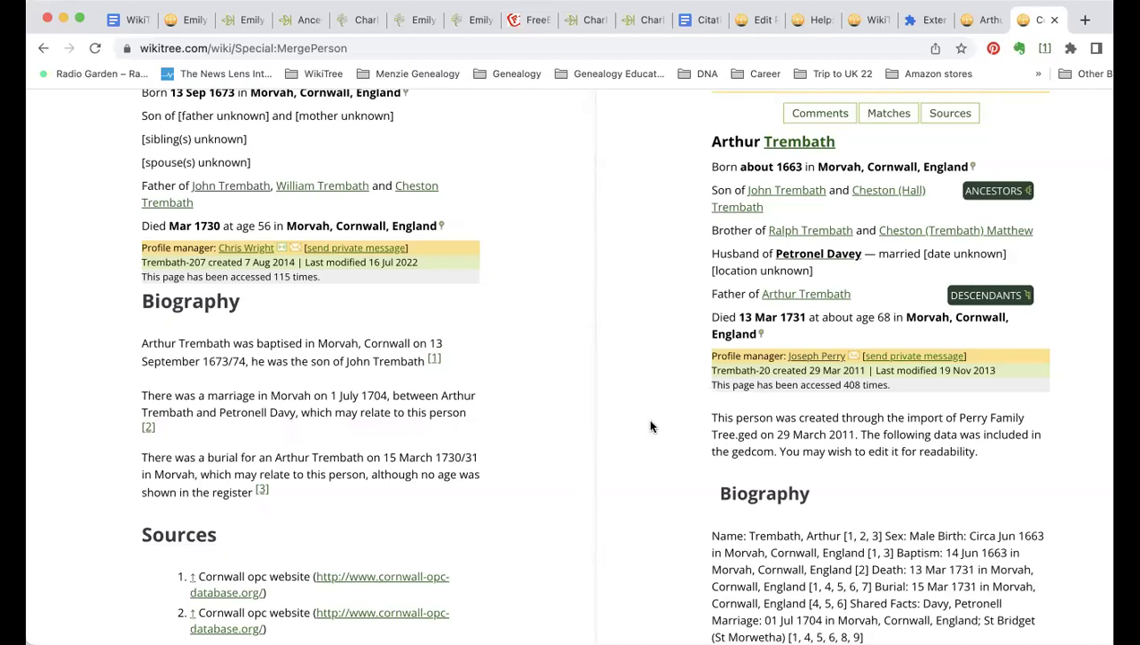
{"action": "scroll", "coordinate": [648, 426], "scroll_direction": "down", "scroll_amount": 1}
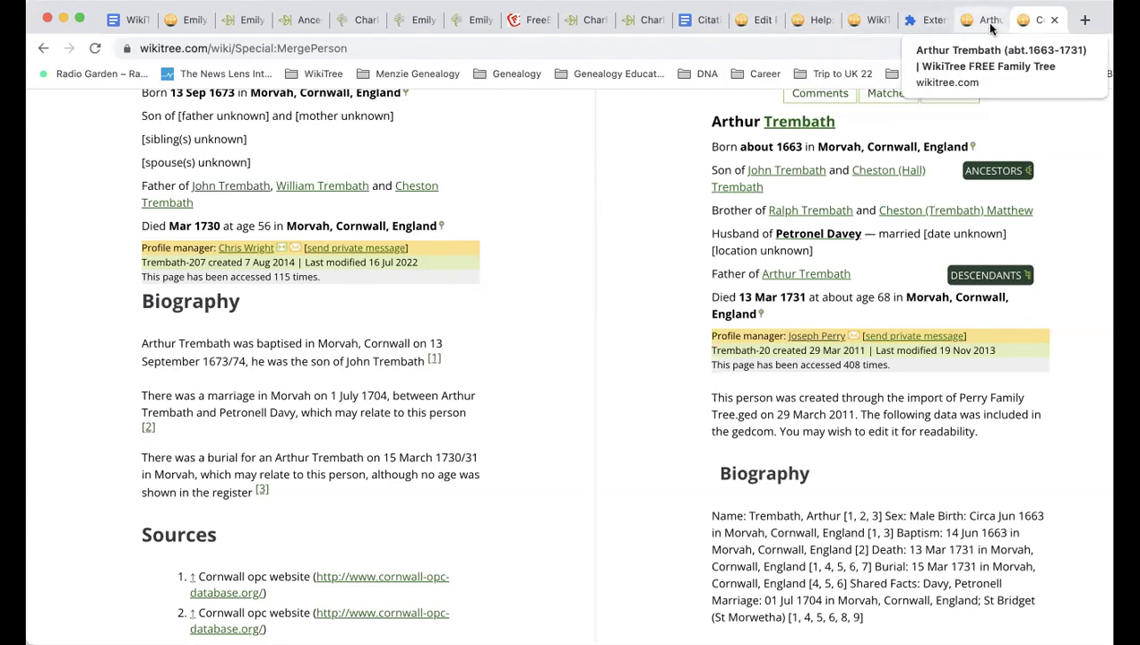
{"action": "left_click", "coordinate": [192, 24]}
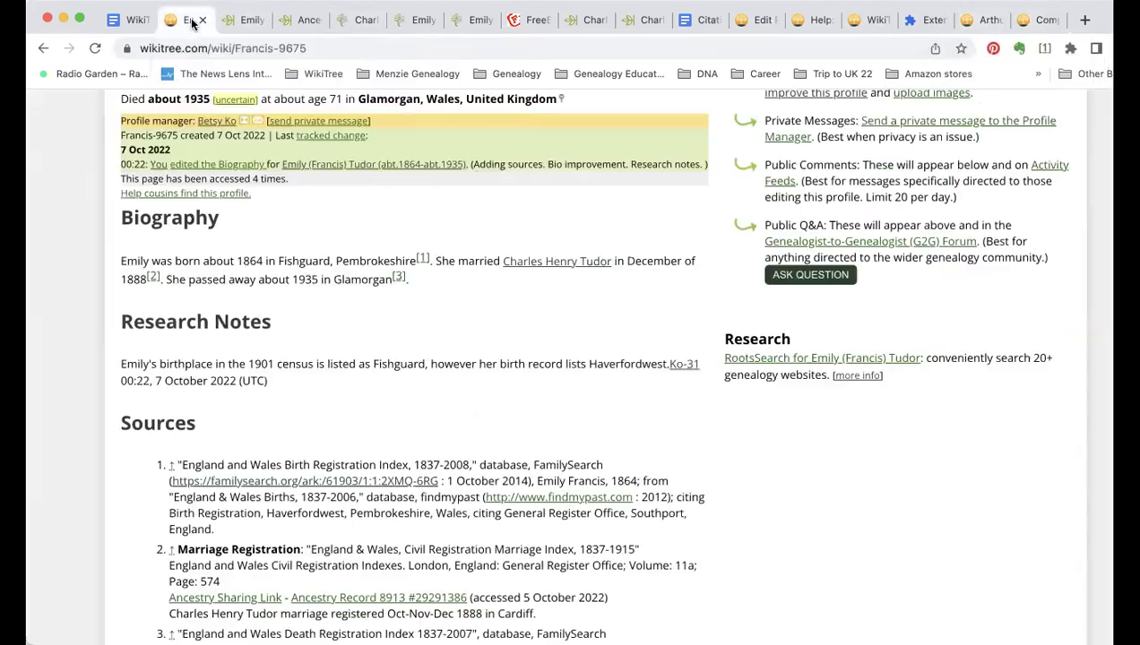
{"action": "scroll", "coordinate": [440, 227], "scroll_direction": "up", "scroll_amount": 1}
{"action": "scroll", "coordinate": [440, 227], "scroll_direction": "up", "scroll_amount": 4}
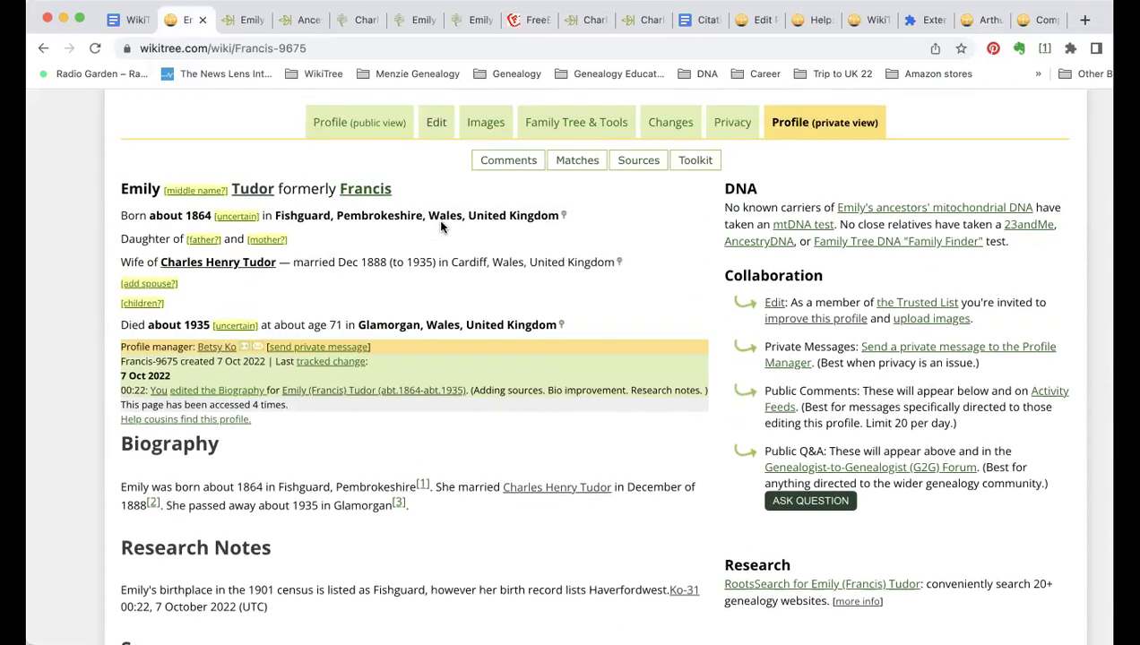
{"action": "left_click", "coordinate": [227, 266]}
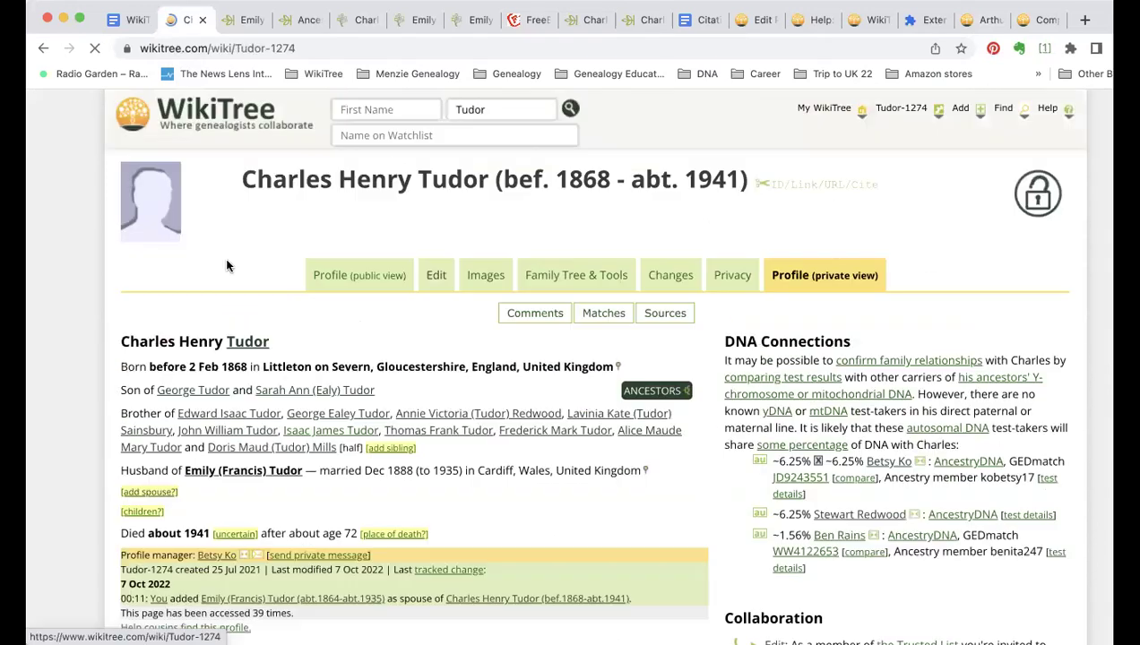
{"action": "left_click", "coordinate": [568, 276]}
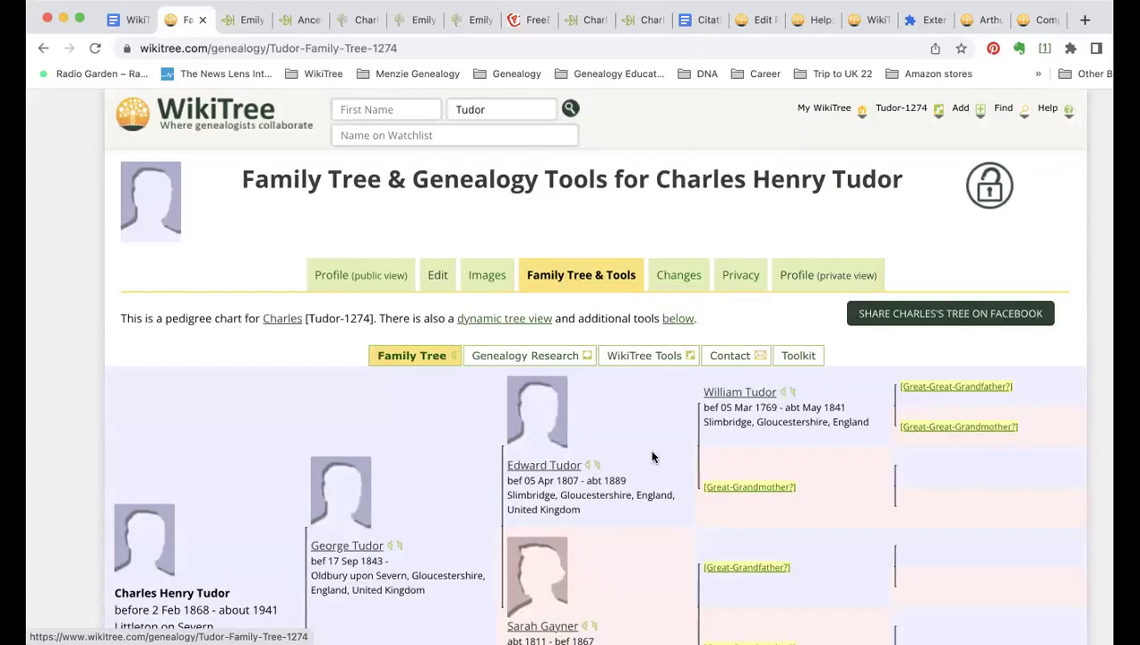
{"action": "scroll", "coordinate": [652, 455], "scroll_direction": "down", "scroll_amount": 5}
{"action": "scroll", "coordinate": [652, 454], "scroll_direction": "down", "scroll_amount": 4}
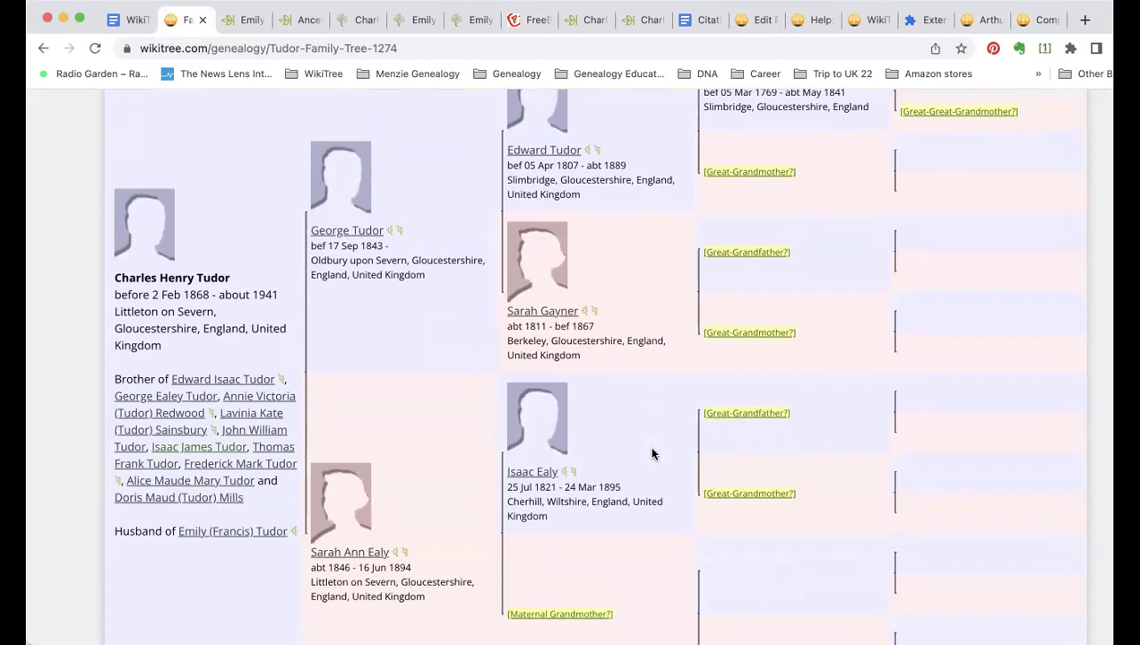
{"action": "scroll", "coordinate": [652, 454], "scroll_direction": "down", "scroll_amount": 1}
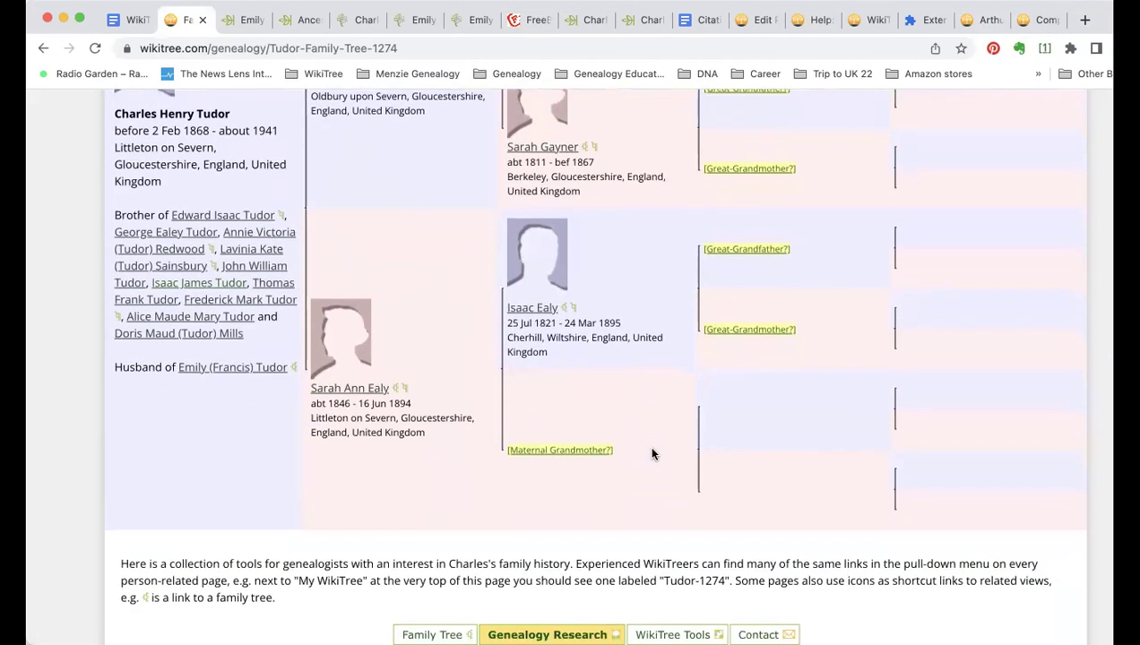
{"action": "scroll", "coordinate": [651, 454], "scroll_direction": "up", "scroll_amount": 4}
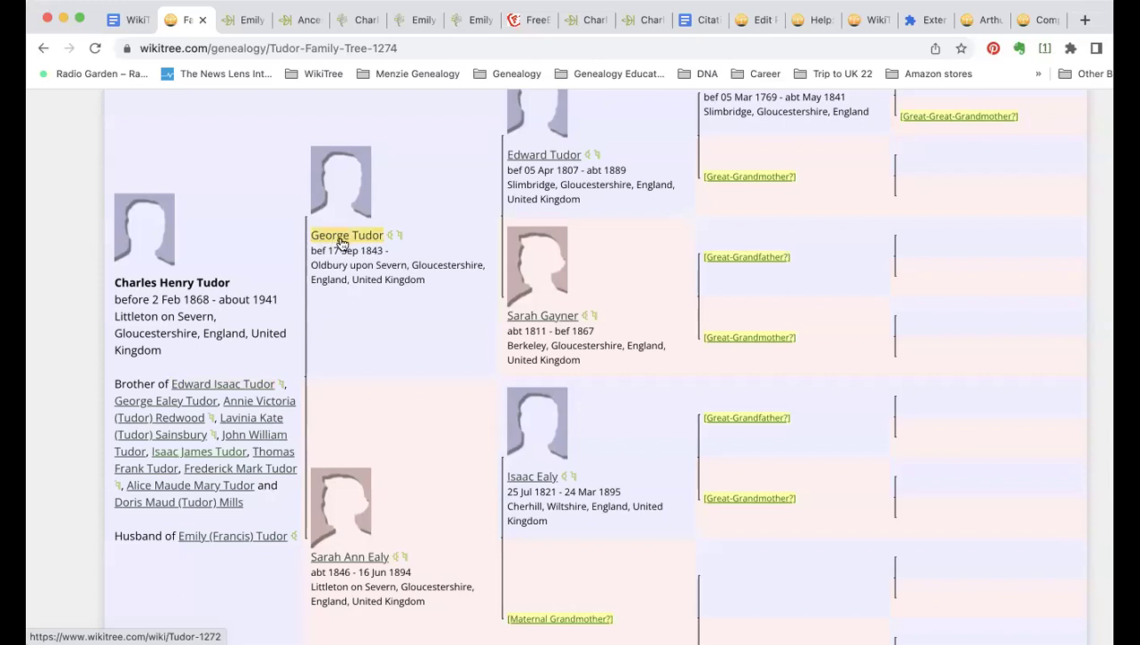
{"action": "left_click", "coordinate": [341, 241]}
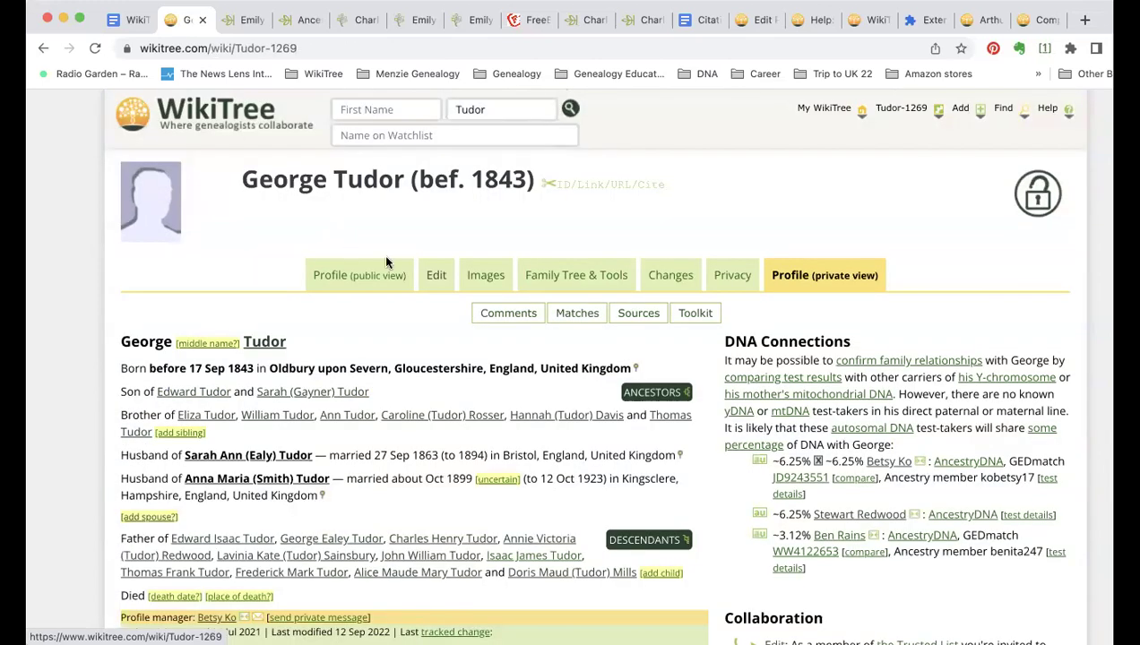
{"action": "left_click", "coordinate": [557, 278]}
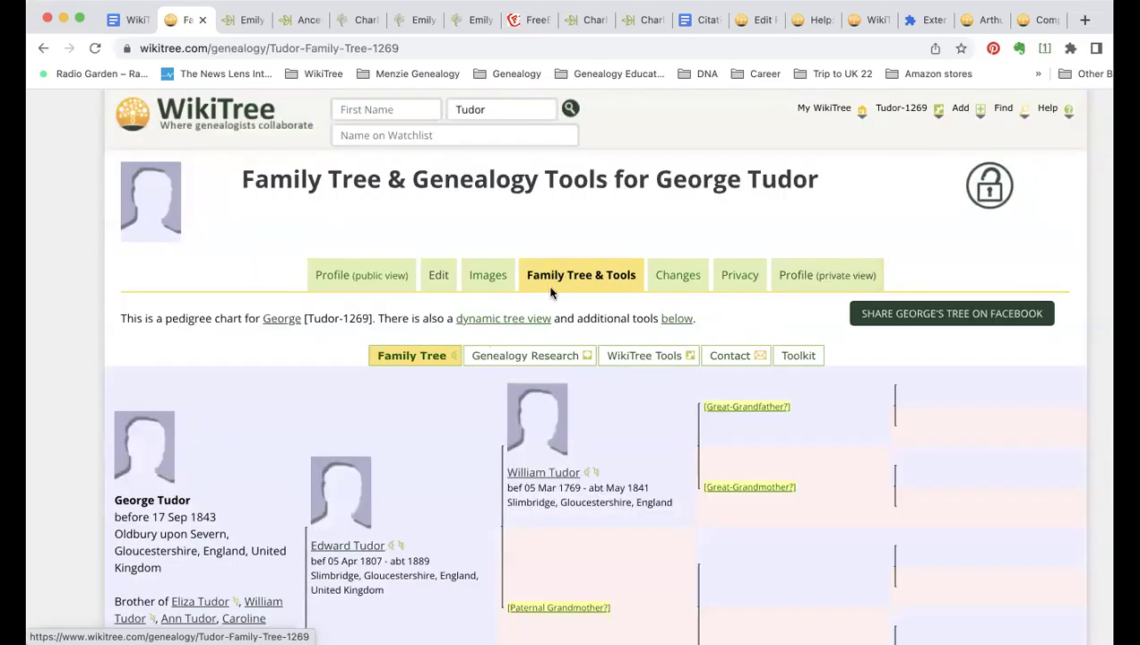
{"action": "scroll", "coordinate": [531, 428], "scroll_direction": "down", "scroll_amount": 5}
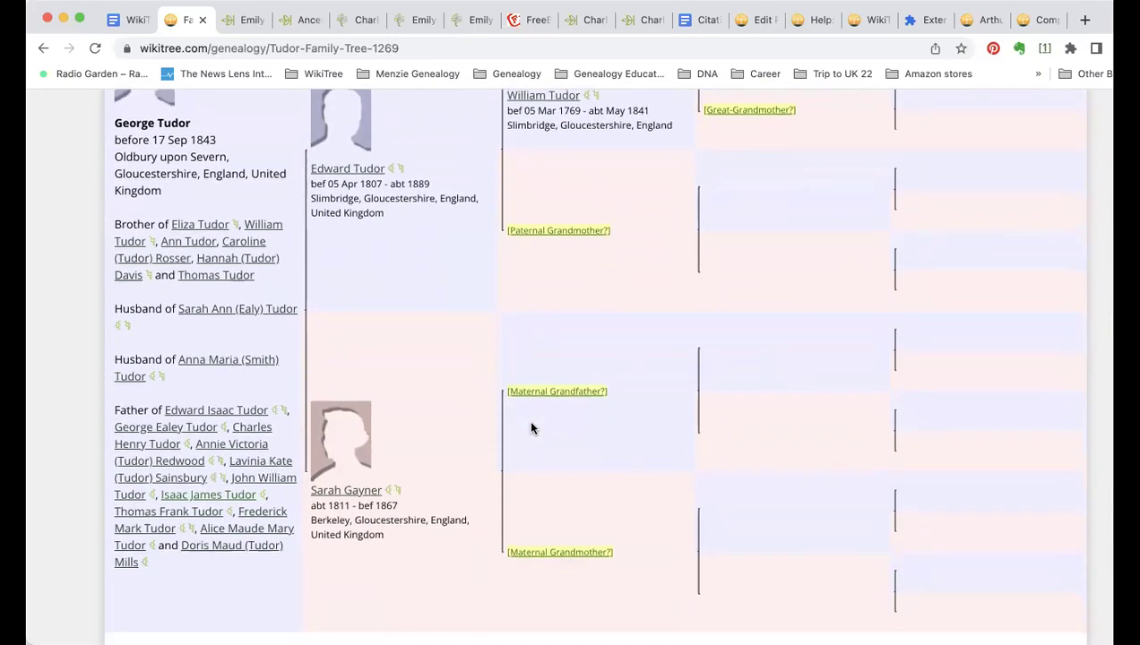
{"action": "scroll", "coordinate": [531, 428], "scroll_direction": "up", "scroll_amount": 2}
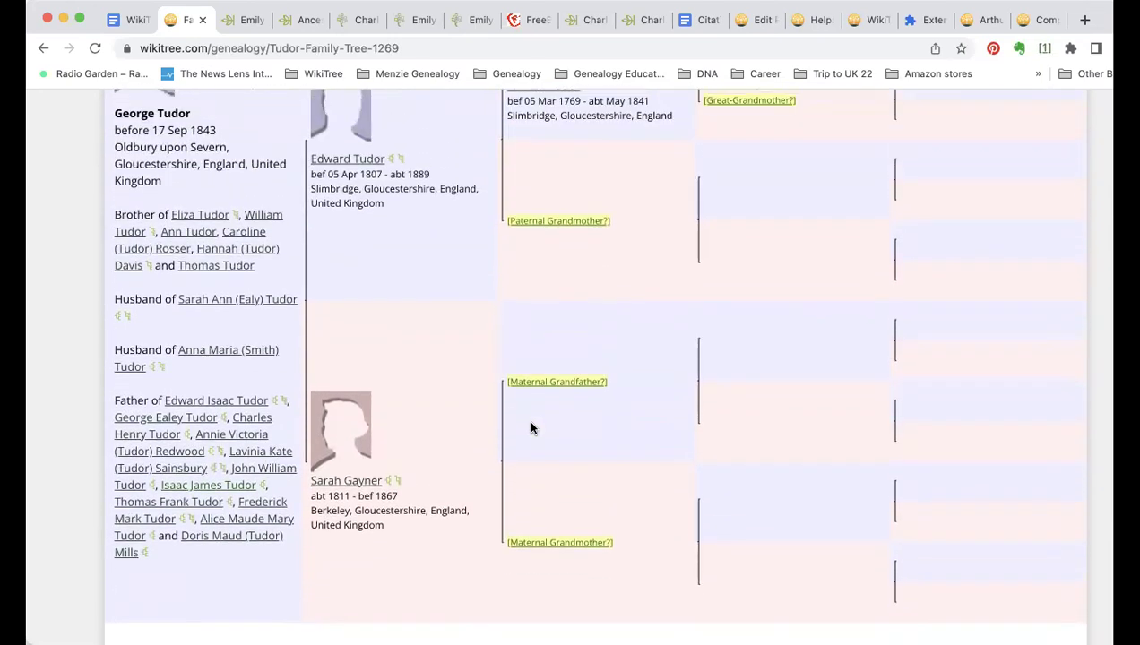
{"action": "scroll", "coordinate": [531, 428], "scroll_direction": "up", "scroll_amount": 2}
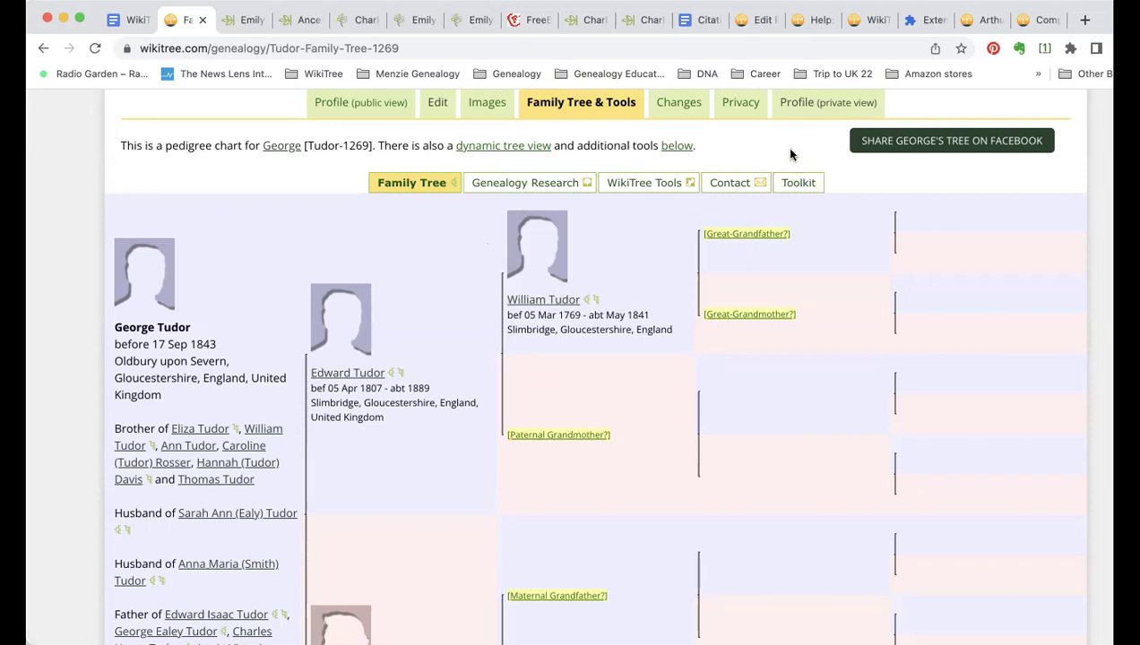
{"action": "scroll", "coordinate": [692, 160], "scroll_direction": "up", "scroll_amount": 3}
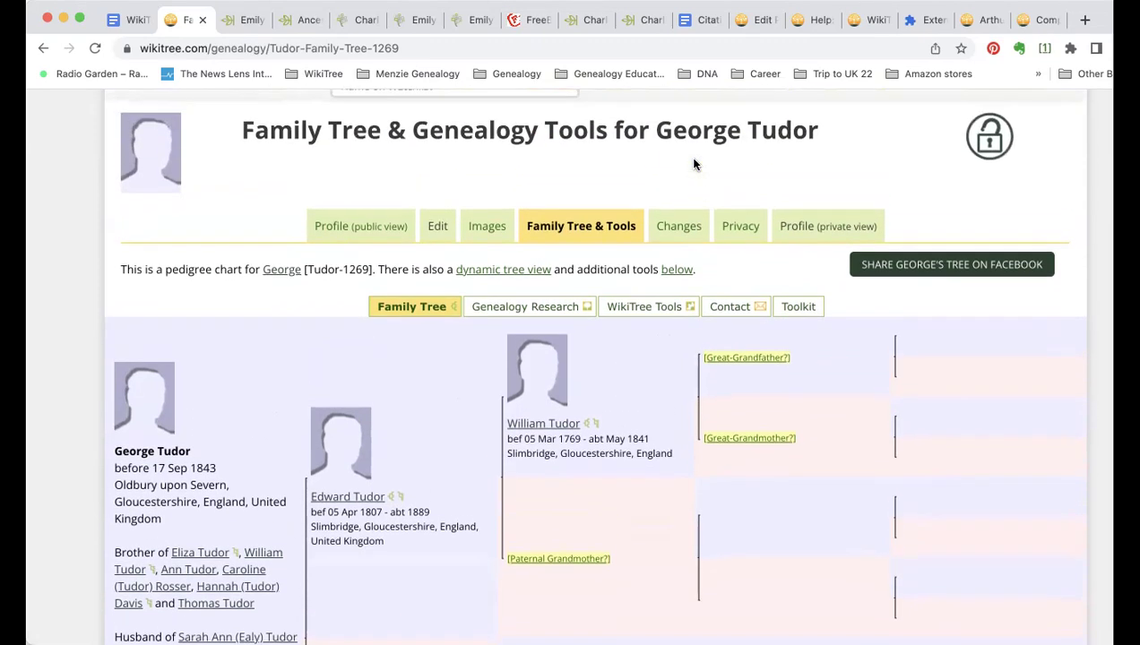
Open George's dynamic tree view and log in to the apps with the saved account
{"action": "left_click", "coordinate": [490, 270]}
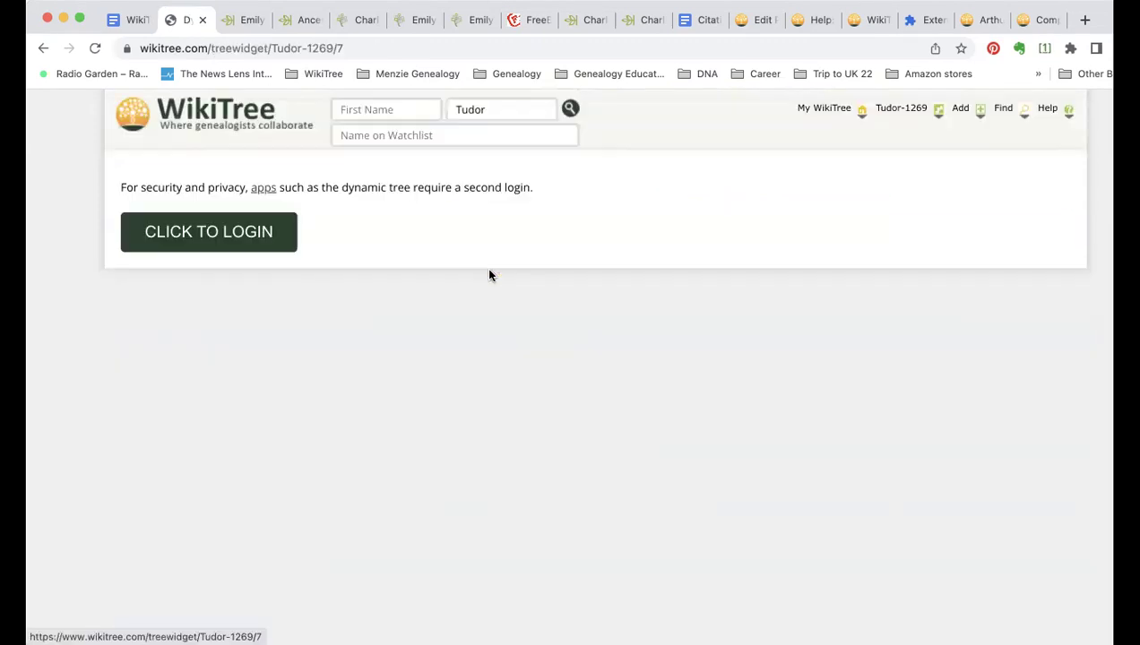
{"action": "left_click", "coordinate": [227, 233]}
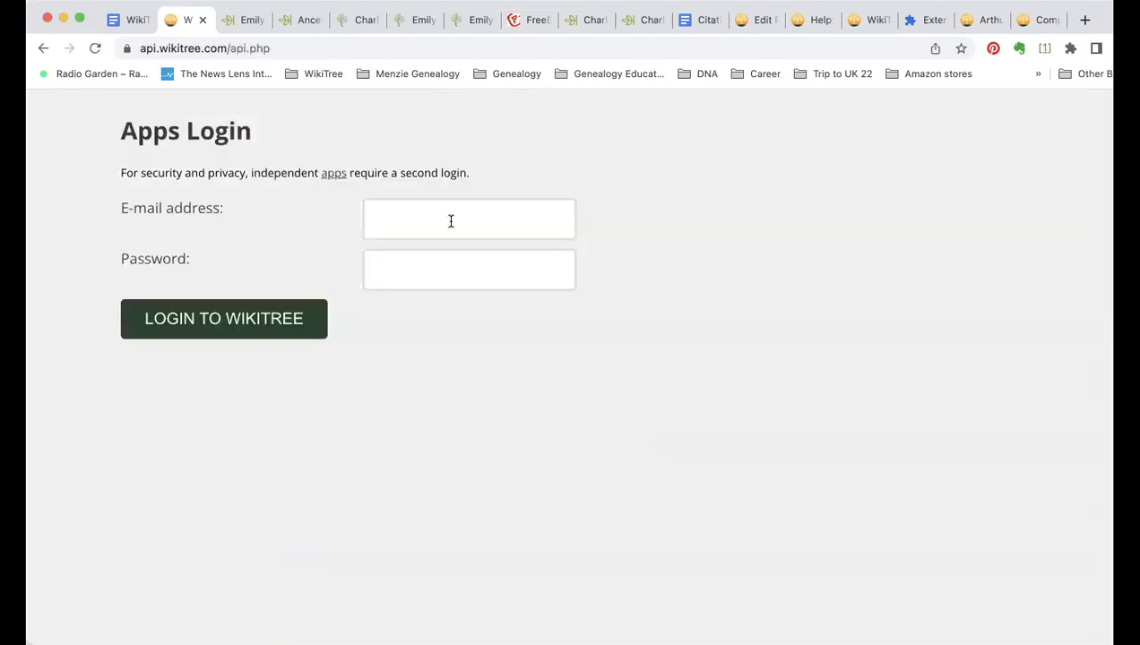
{"action": "left_click", "coordinate": [451, 221]}
{"action": "left_click", "coordinate": [501, 265]}
{"action": "left_click", "coordinate": [436, 266]}
{"action": "type", "text": "***********"}
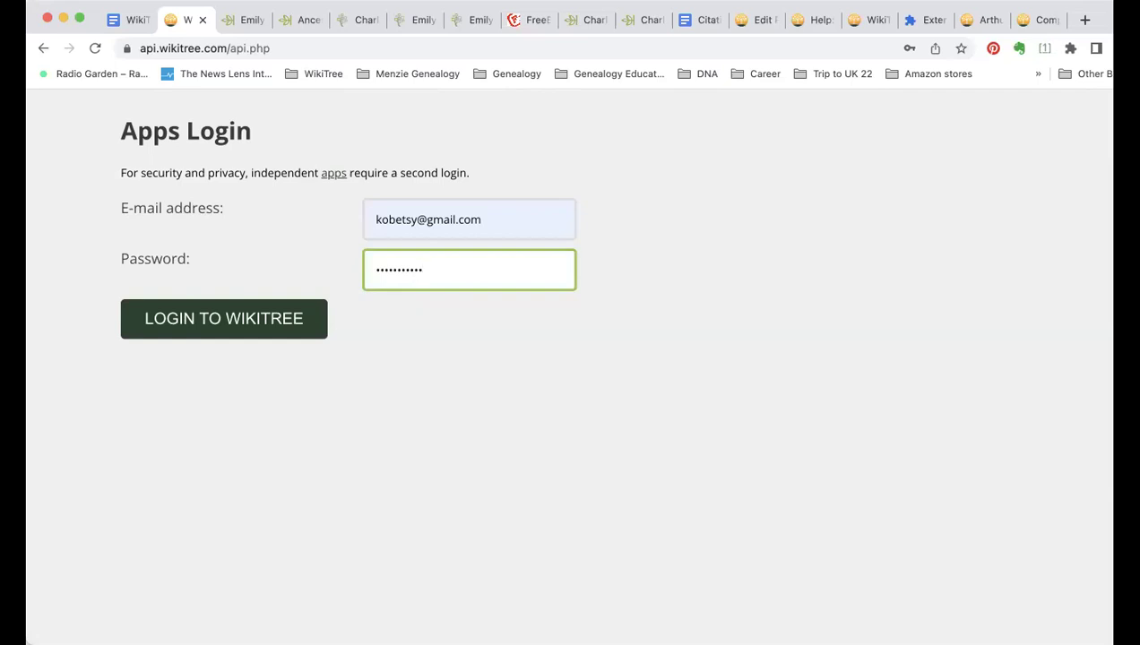
{"action": "left_click", "coordinate": [220, 330]}
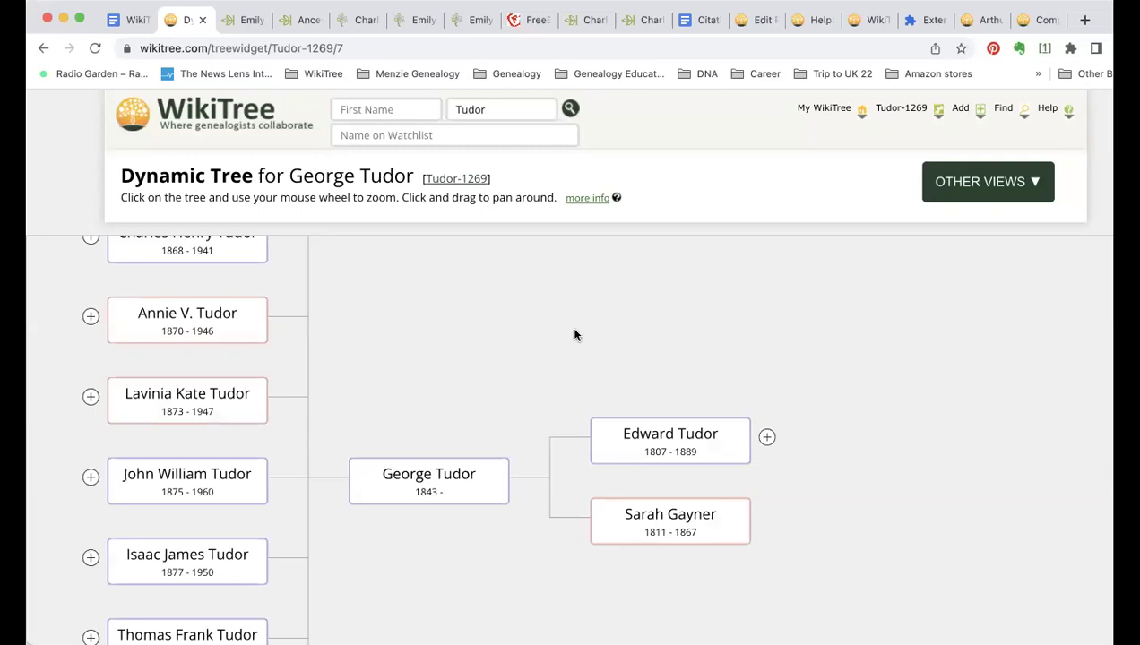
{"action": "left_click_drag", "start_coordinate": [551, 357], "coordinate": [568, 145]}
{"action": "left_click_drag", "start_coordinate": [549, 465], "coordinate": [525, 334]}
{"action": "left_click_drag", "start_coordinate": [508, 382], "coordinate": [505, 472]}
{"action": "left_click_drag", "start_coordinate": [525, 361], "coordinate": [621, 570]}
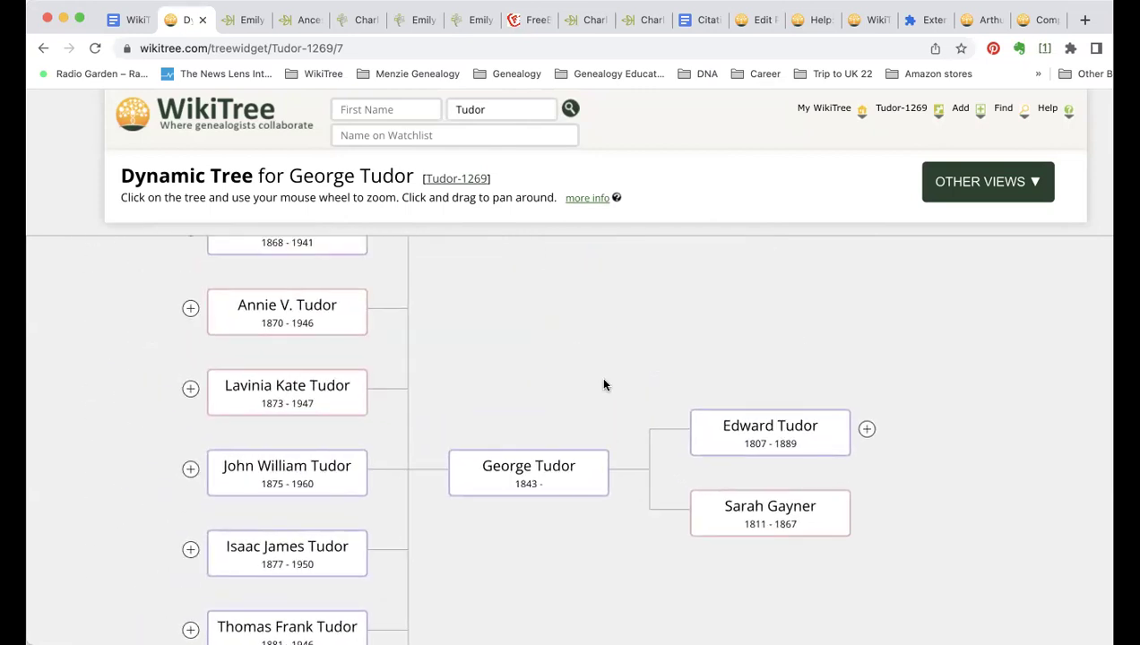
{"action": "left_click_drag", "start_coordinate": [603, 385], "coordinate": [583, 526]}
{"action": "left_click_drag", "start_coordinate": [592, 356], "coordinate": [582, 425]}
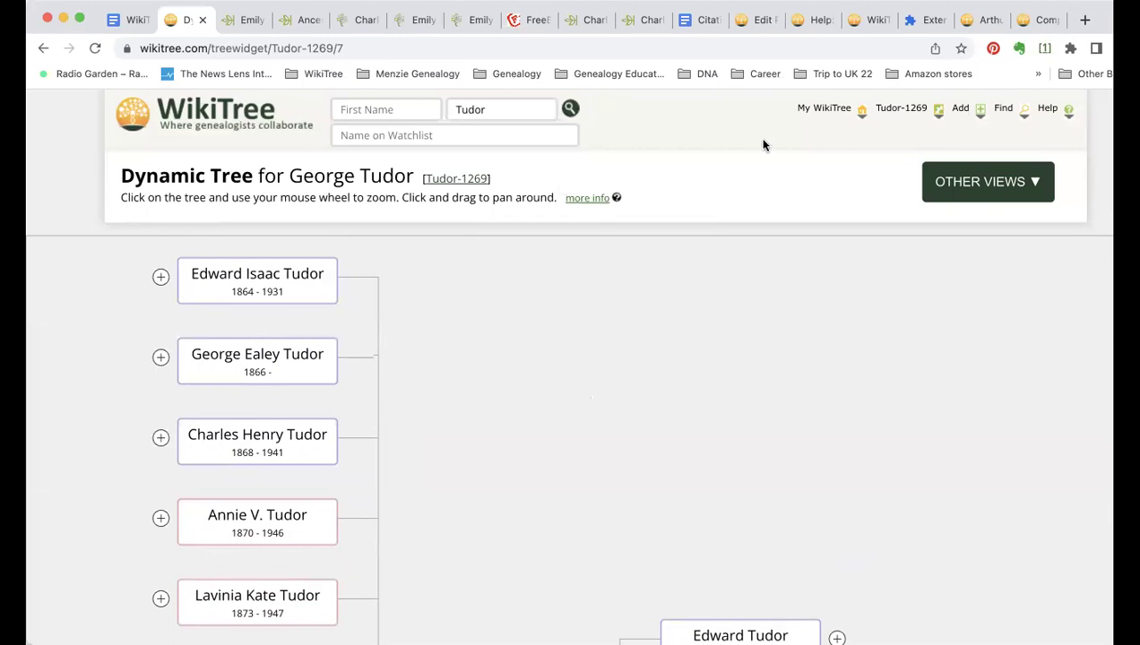
Search Google for "charles henry tudor" in a new tab and open the WikiTree TUDOR Genealogy result
{"action": "left_click", "coordinate": [1082, 21]}
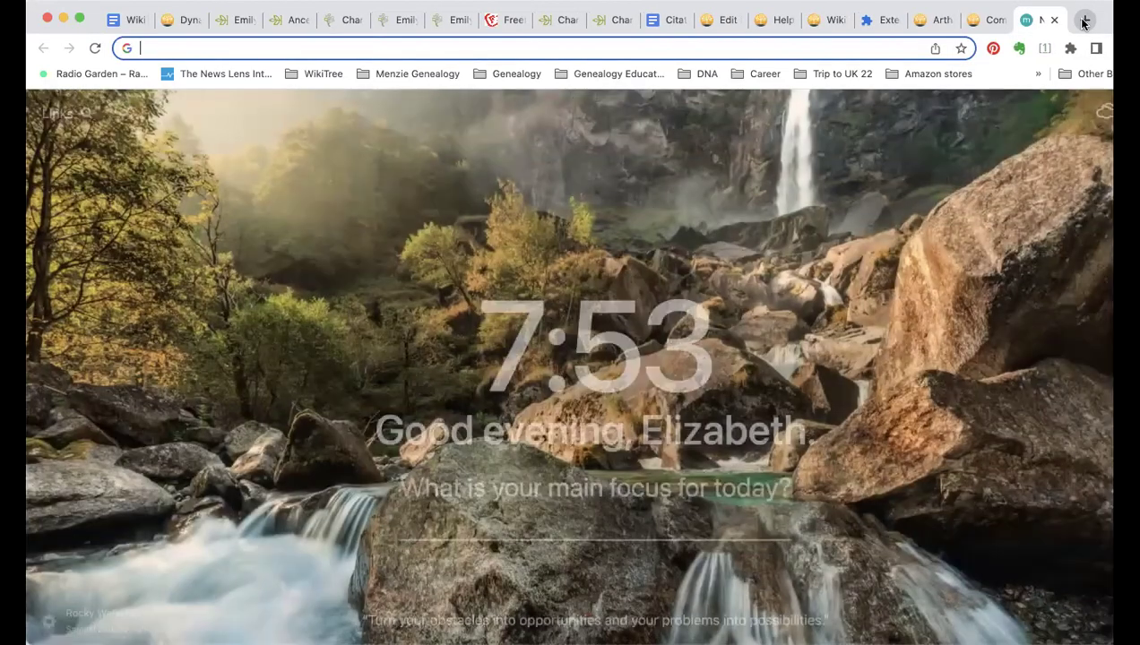
{"action": "type", "text": "\"charles"}
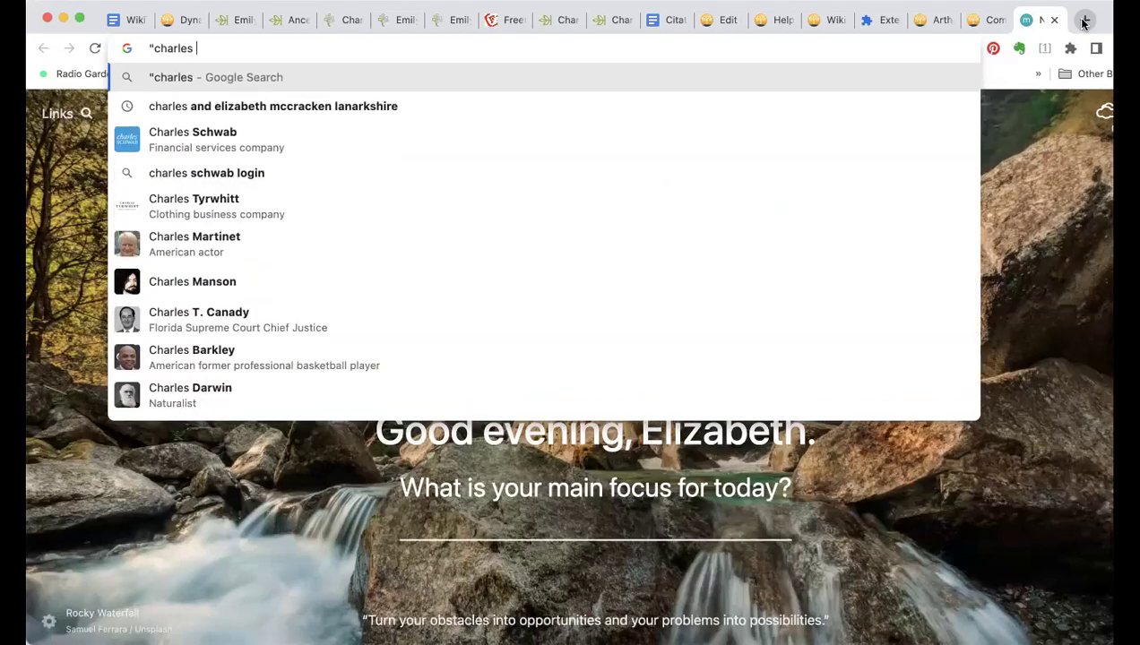
{"action": "type", "text": " edward"}
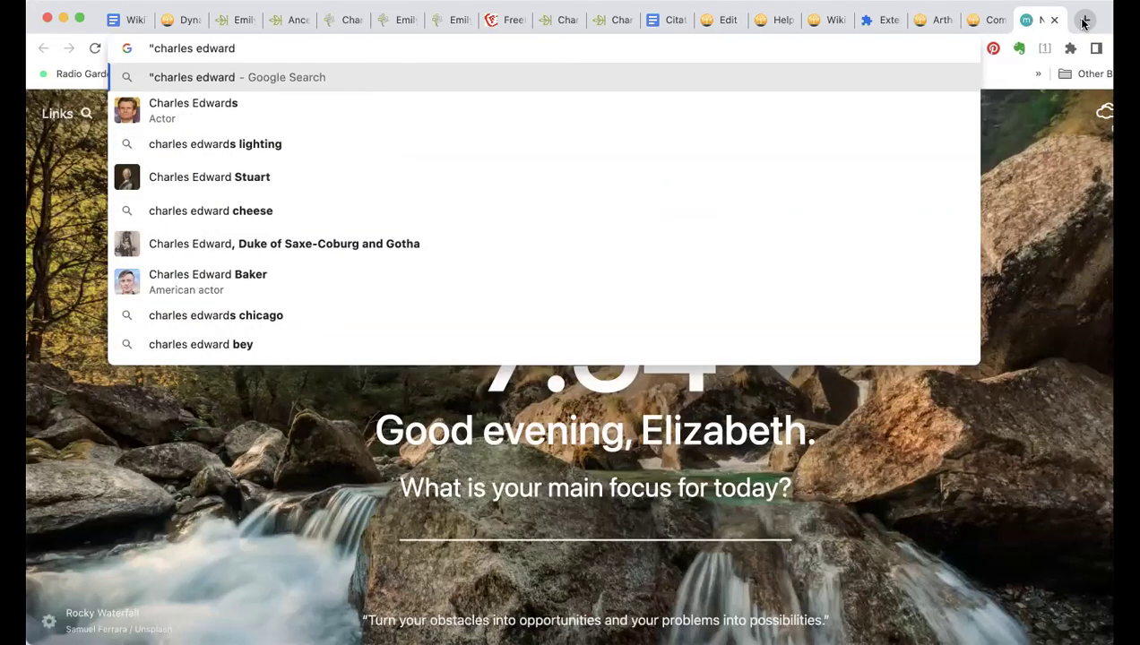
{"action": "type", "text": " tudor"}
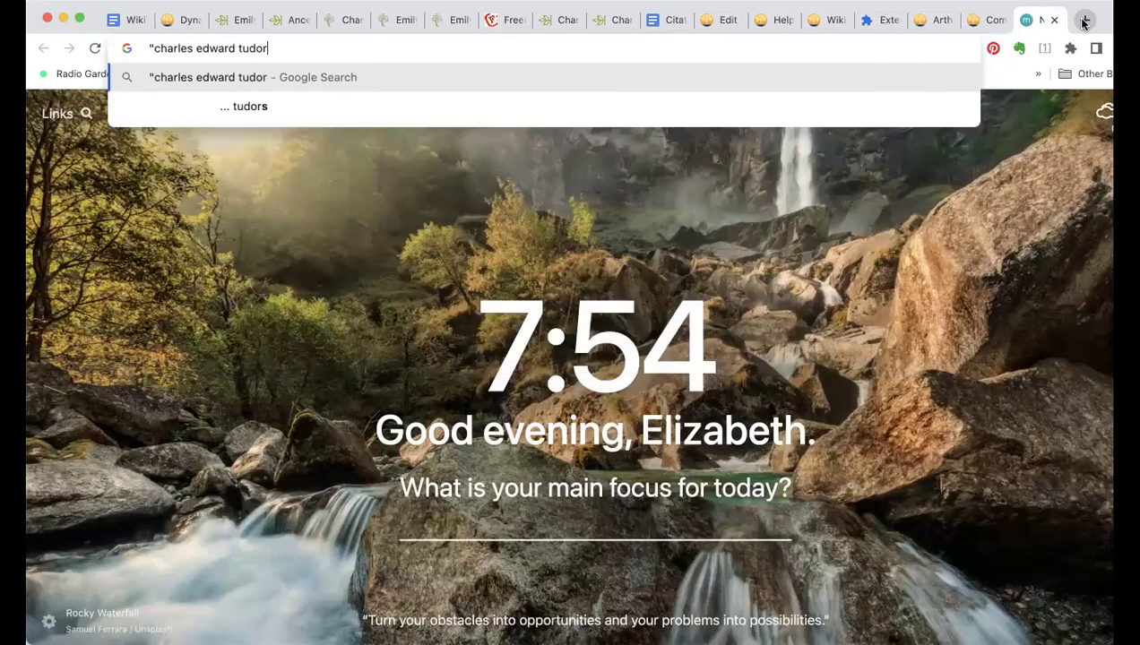
{"action": "key", "text": "BackSpace"}
{"action": "key", "text": "BackSpace"}
{"action": "key", "text": "BackSpace"}
{"action": "key", "text": "BackSpace"}
{"action": "key", "text": "BackSpace"}
{"action": "key", "text": "BackSpace"}
{"action": "key", "text": "BackSpace"}
{"action": "key", "text": "BackSpace"}
{"action": "key", "text": "BackSpace"}
{"action": "key", "text": "BackSpace"}
{"action": "key", "text": "BackSpace"}
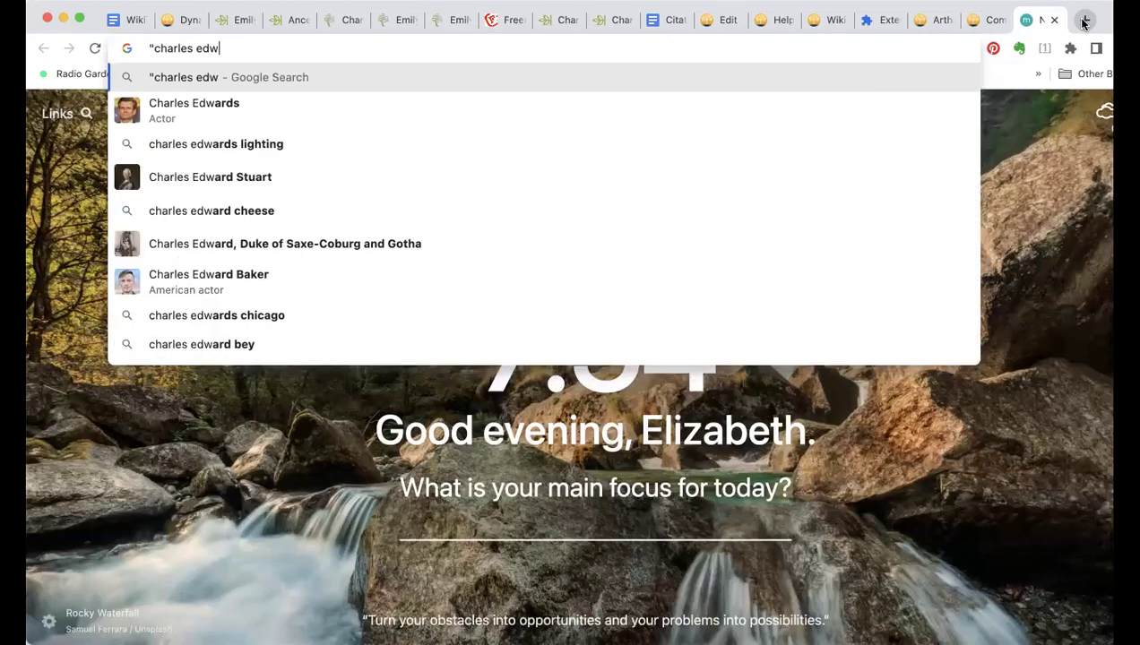
{"action": "type", "text": "henry"}
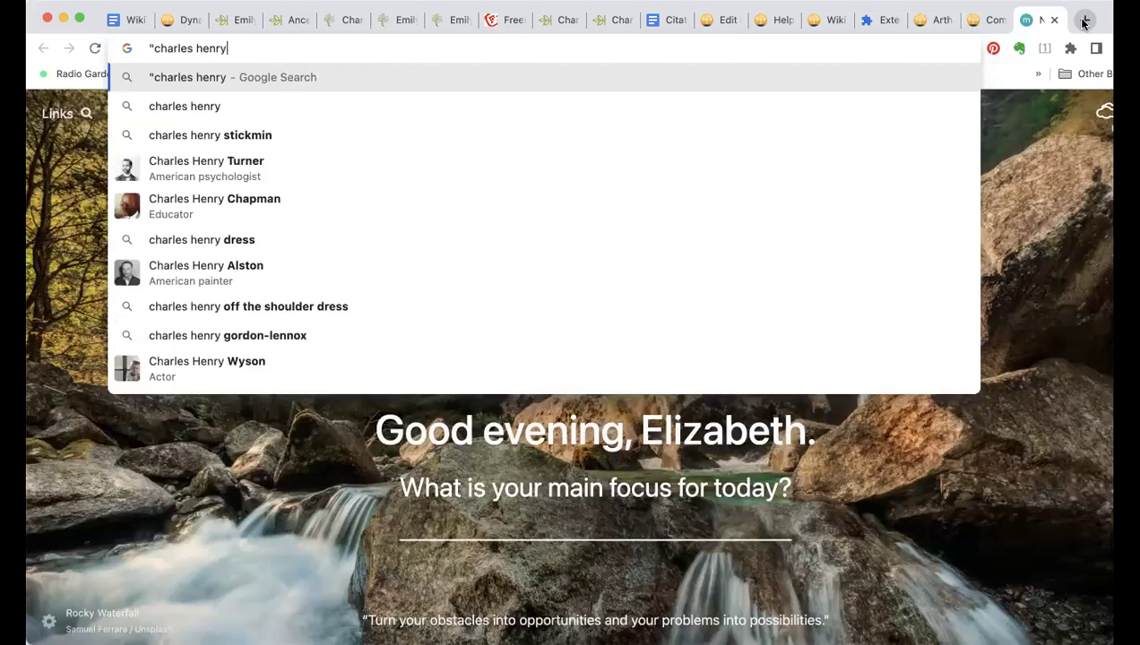
{"action": "type", "text": " tudor\""}
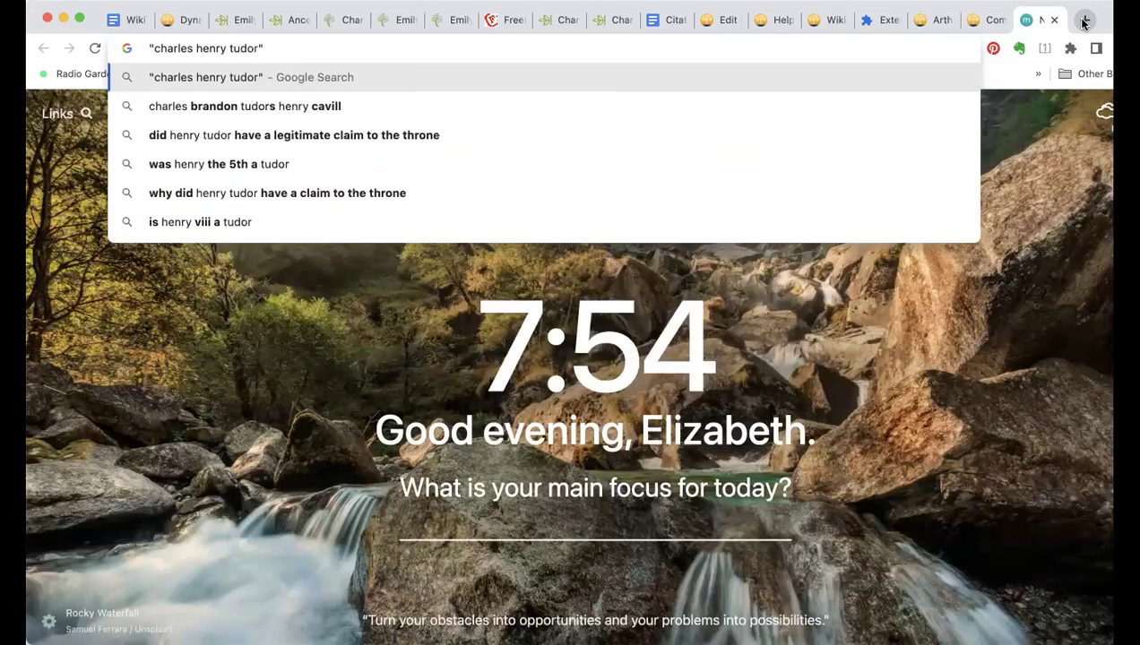
{"action": "key", "text": "Return"}
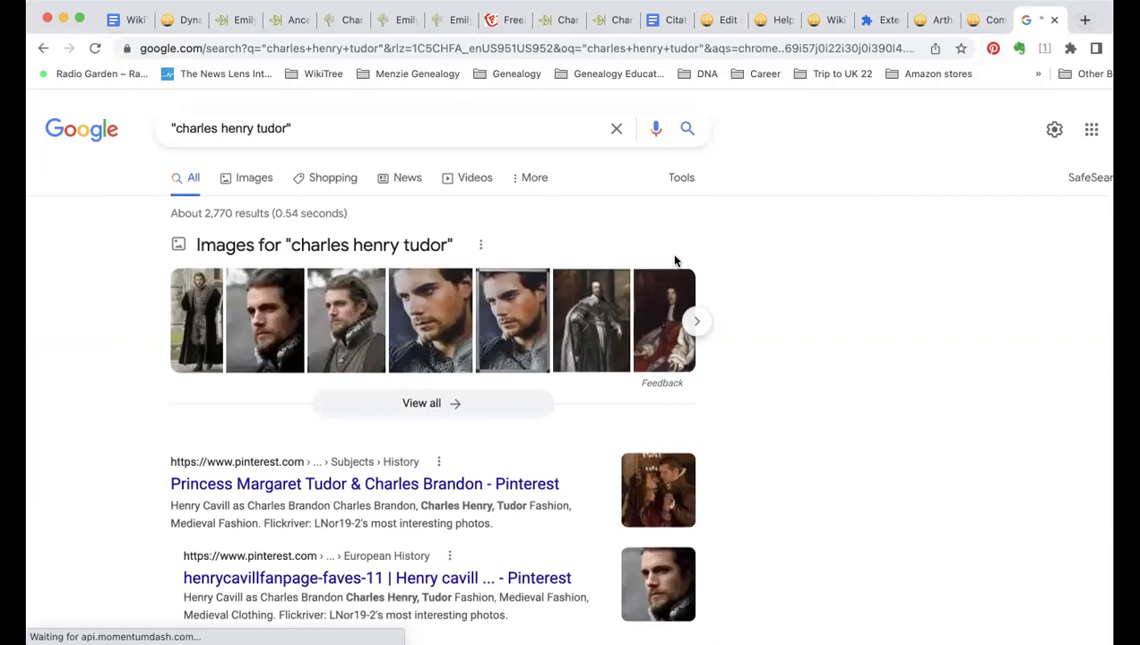
{"action": "scroll", "coordinate": [575, 276], "scroll_direction": "down", "scroll_amount": 3}
{"action": "scroll", "coordinate": [576, 276], "scroll_direction": "down", "scroll_amount": 5}
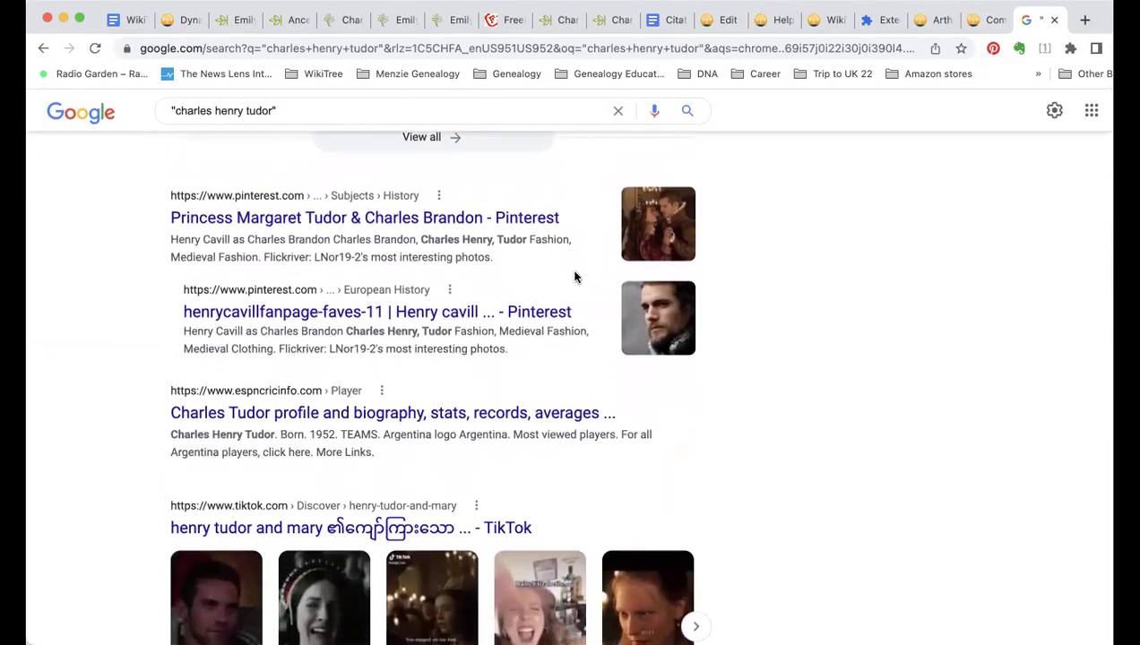
{"action": "scroll", "coordinate": [576, 277], "scroll_direction": "down", "scroll_amount": 4}
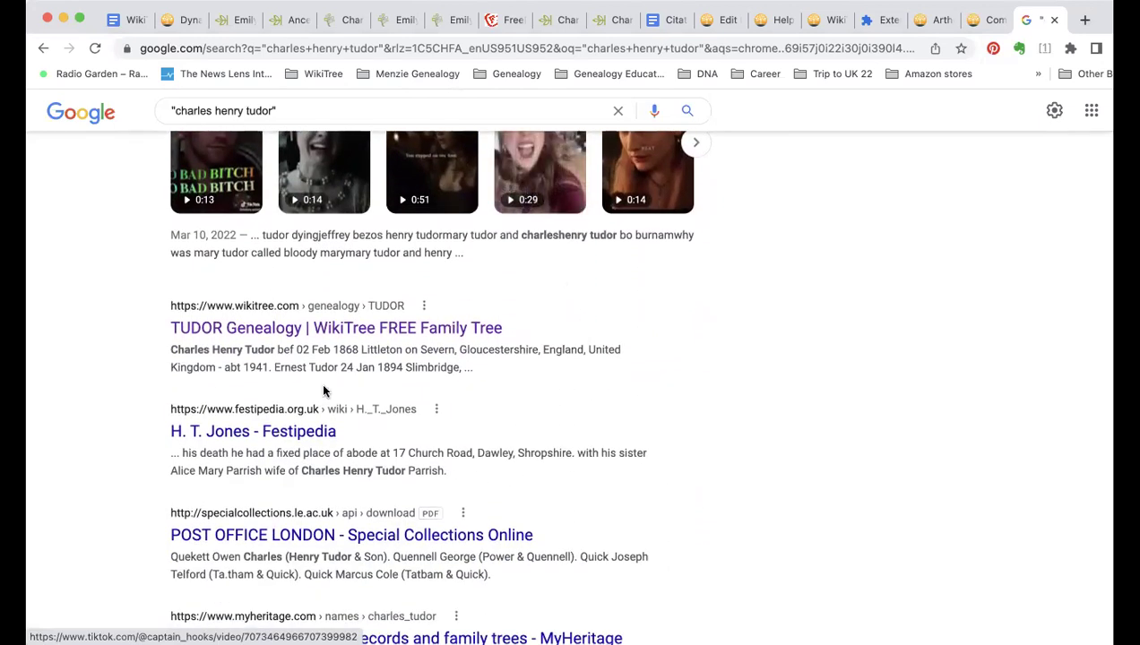
{"action": "left_click", "coordinate": [305, 329]}
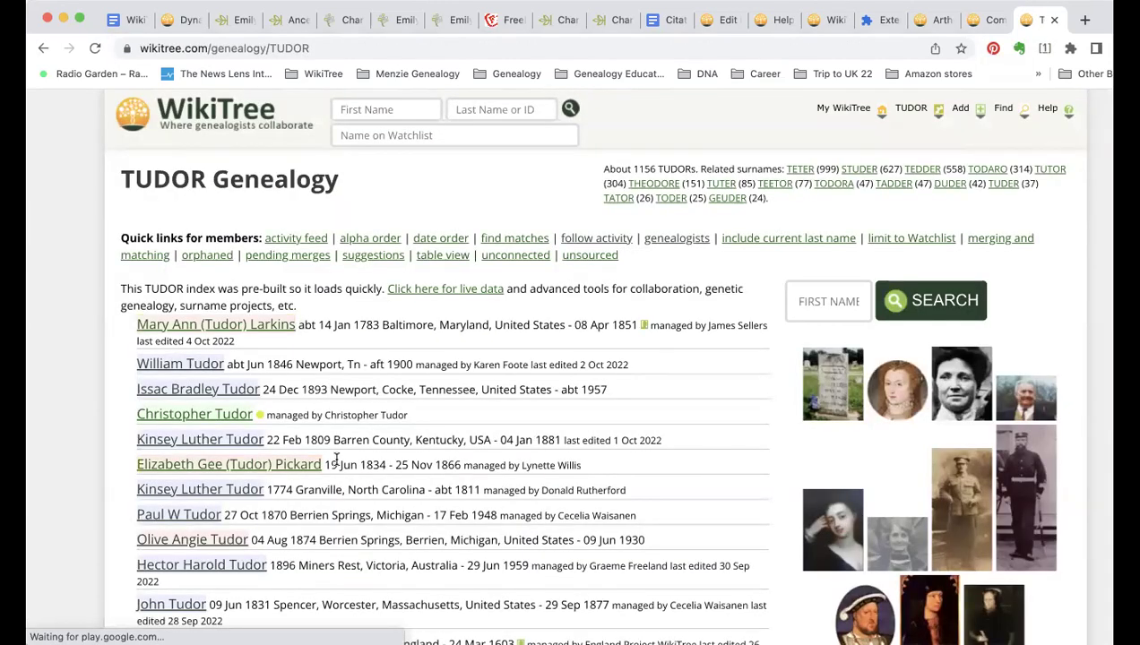
{"action": "scroll", "coordinate": [336, 459], "scroll_direction": "down", "scroll_amount": 2}
{"action": "scroll", "coordinate": [336, 459], "scroll_direction": "down", "scroll_amount": 8}
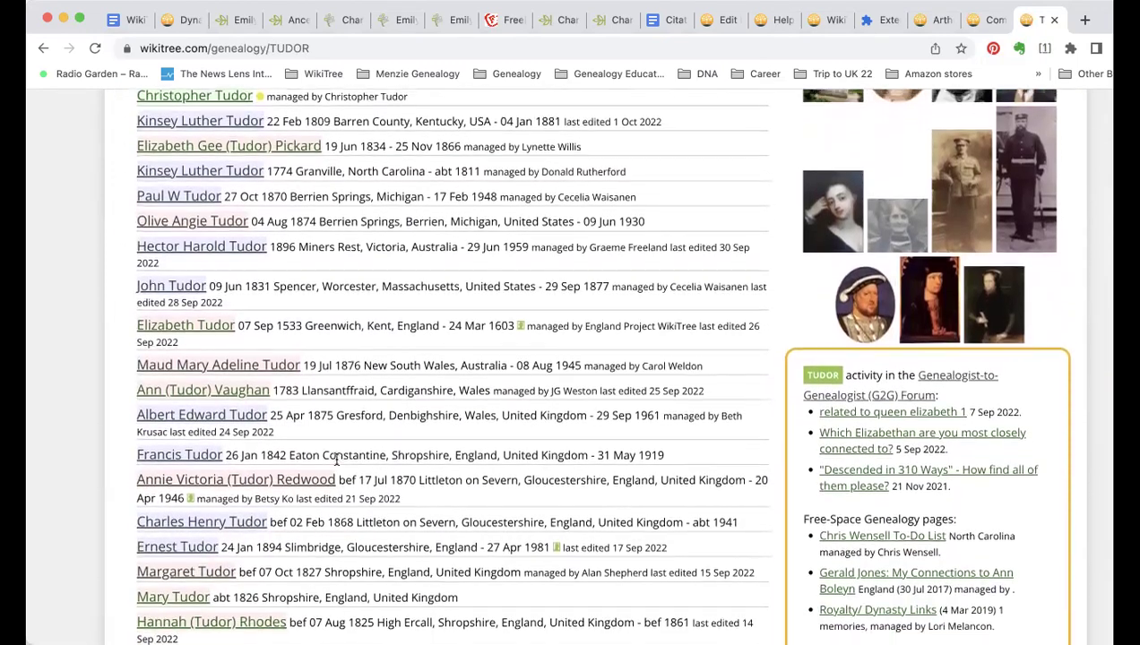
{"action": "scroll", "coordinate": [336, 459], "scroll_direction": "down", "scroll_amount": 3}
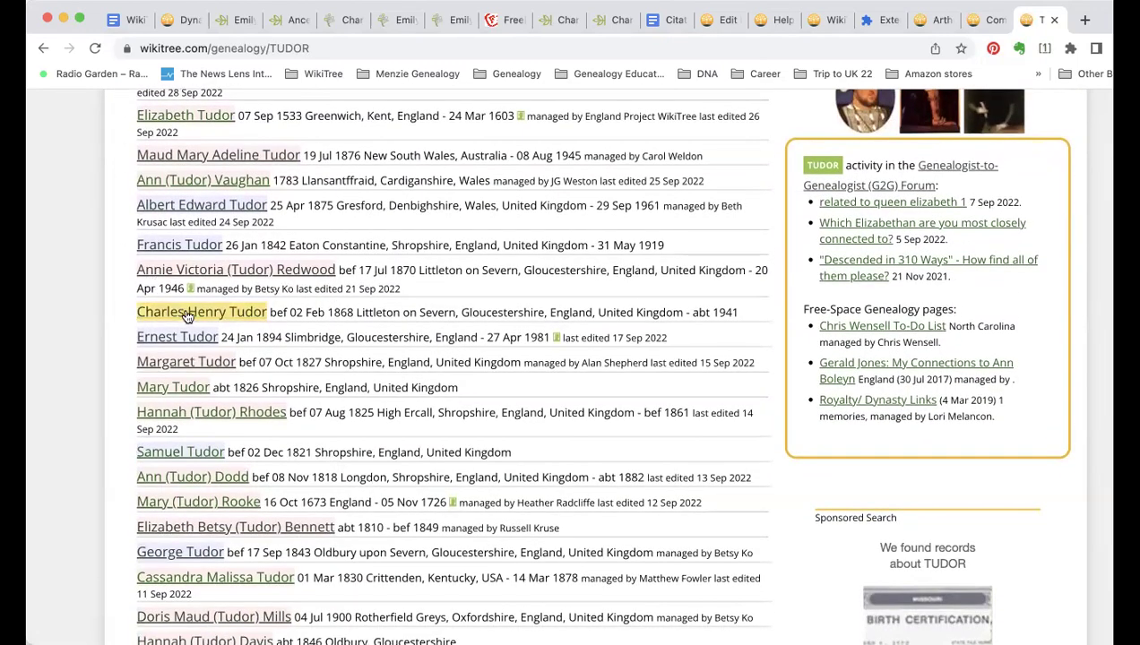
{"action": "left_click", "coordinate": [188, 316]}
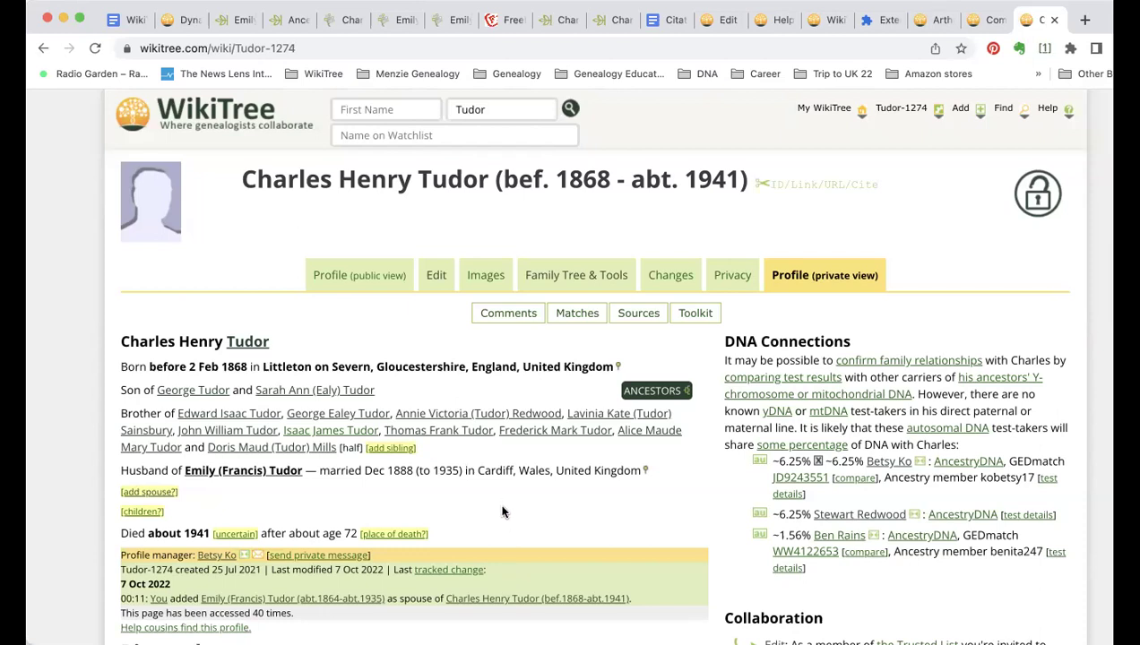
{"action": "left_click", "coordinate": [1054, 20]}
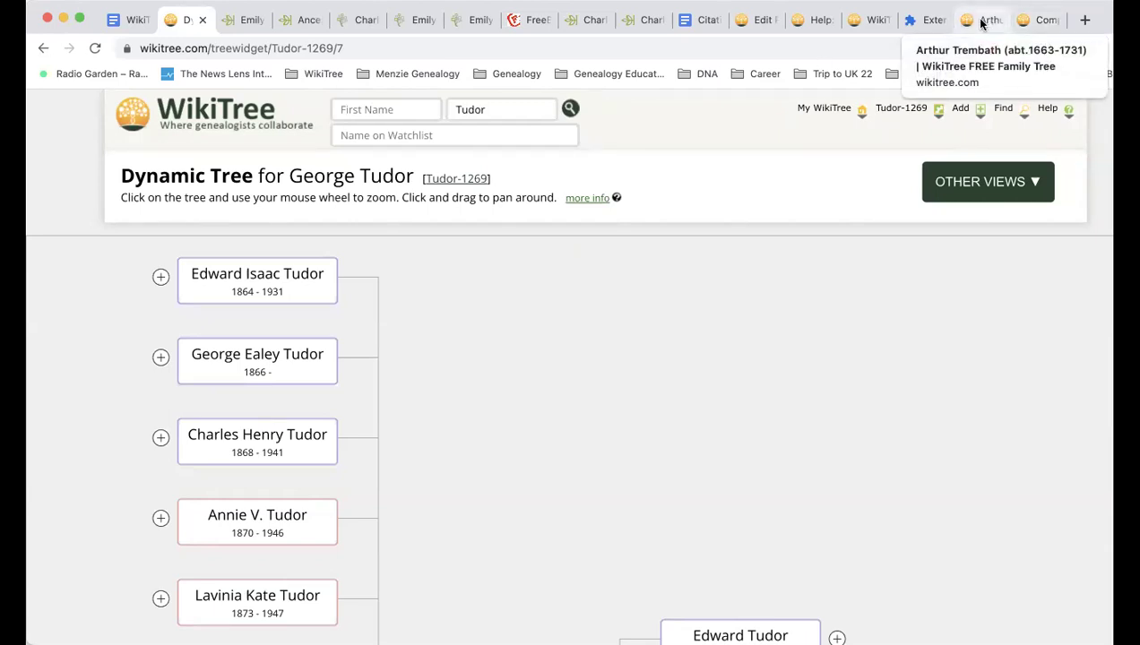
{"action": "left_click", "coordinate": [42, 49]}
{"action": "left_click", "coordinate": [42, 49]}
Go back to Family Tree & Tools and open George Tudor's 'Profile (public view)'
{"action": "left_click", "coordinate": [42, 49]}
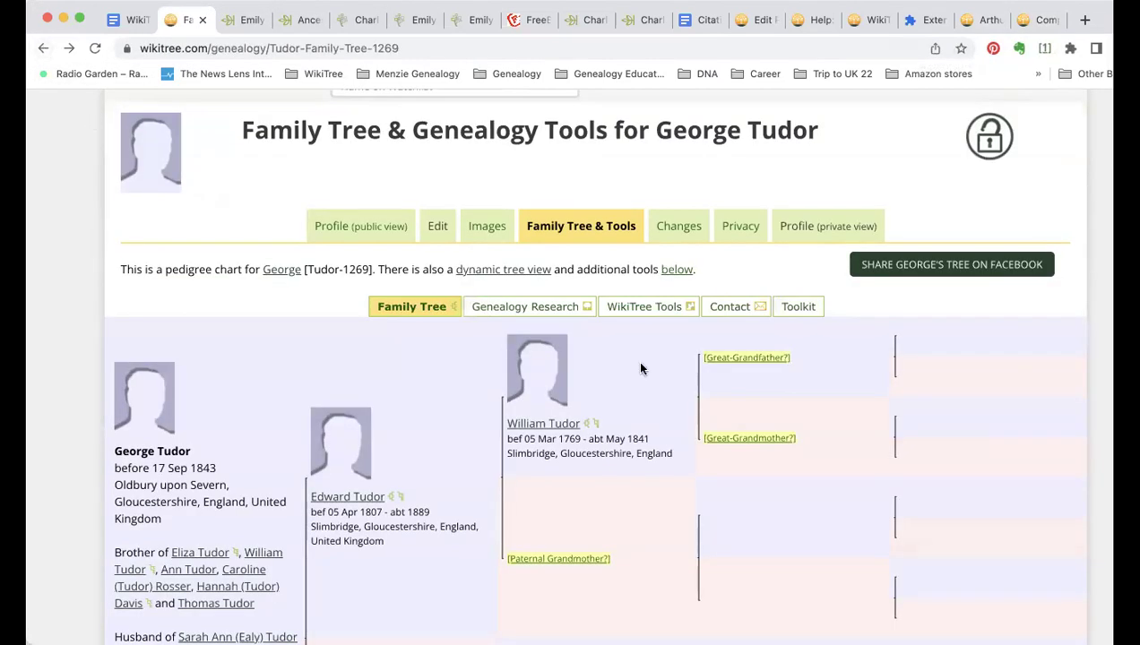
{"action": "left_click", "coordinate": [343, 226]}
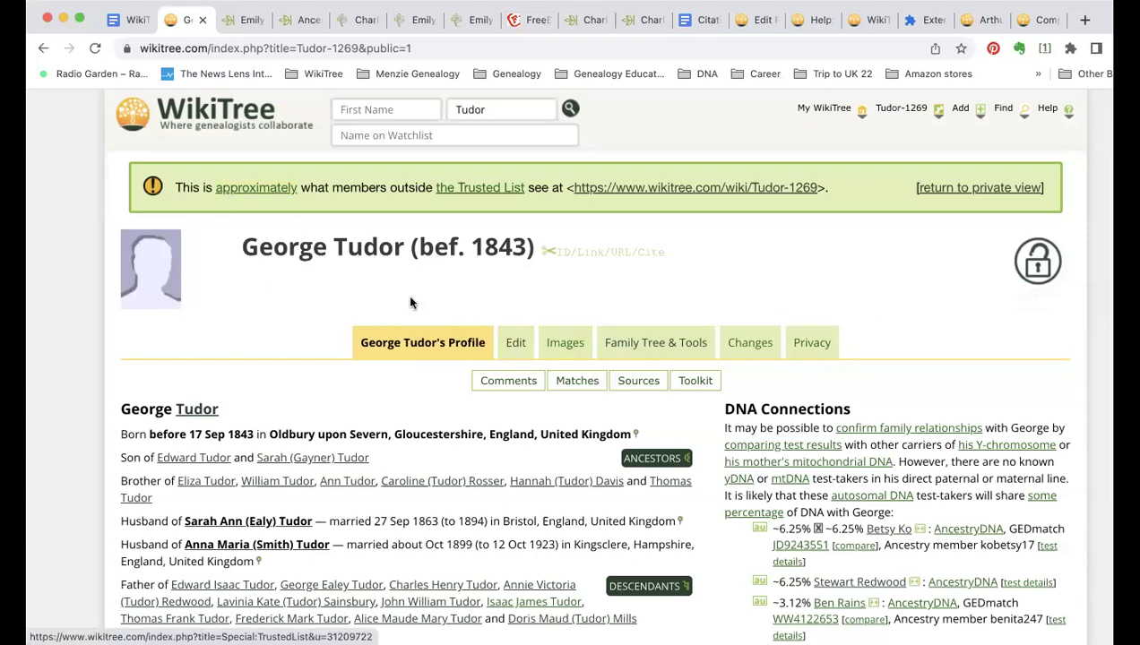
{"action": "left_click", "coordinate": [515, 342]}
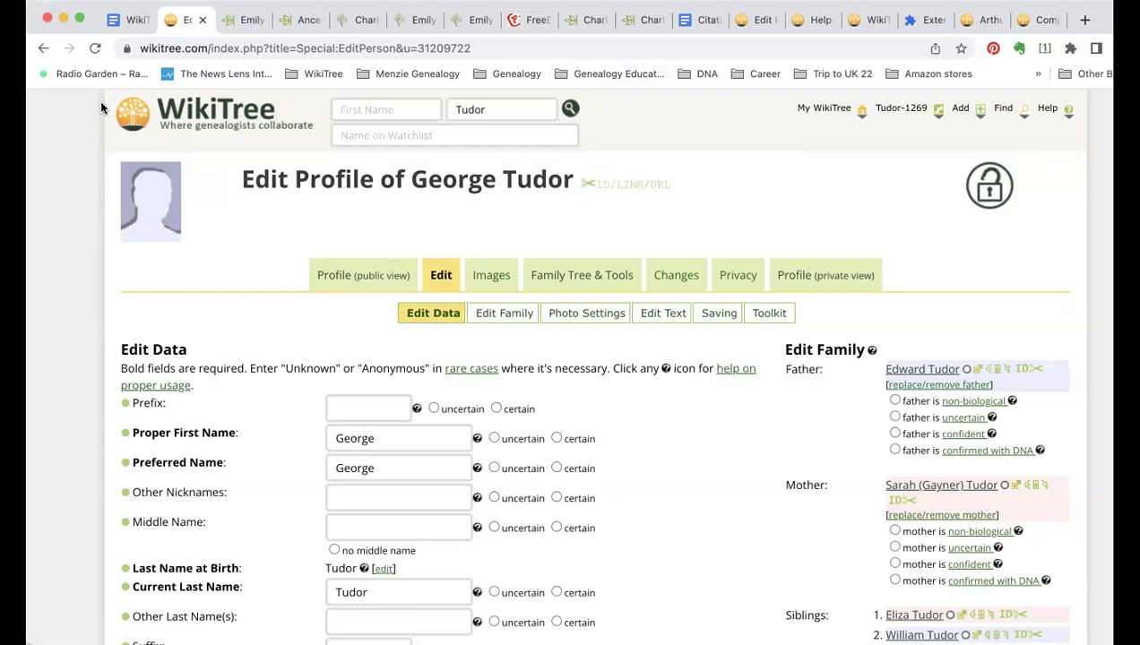
{"action": "scroll", "coordinate": [636, 403], "scroll_direction": "down", "scroll_amount": 20}
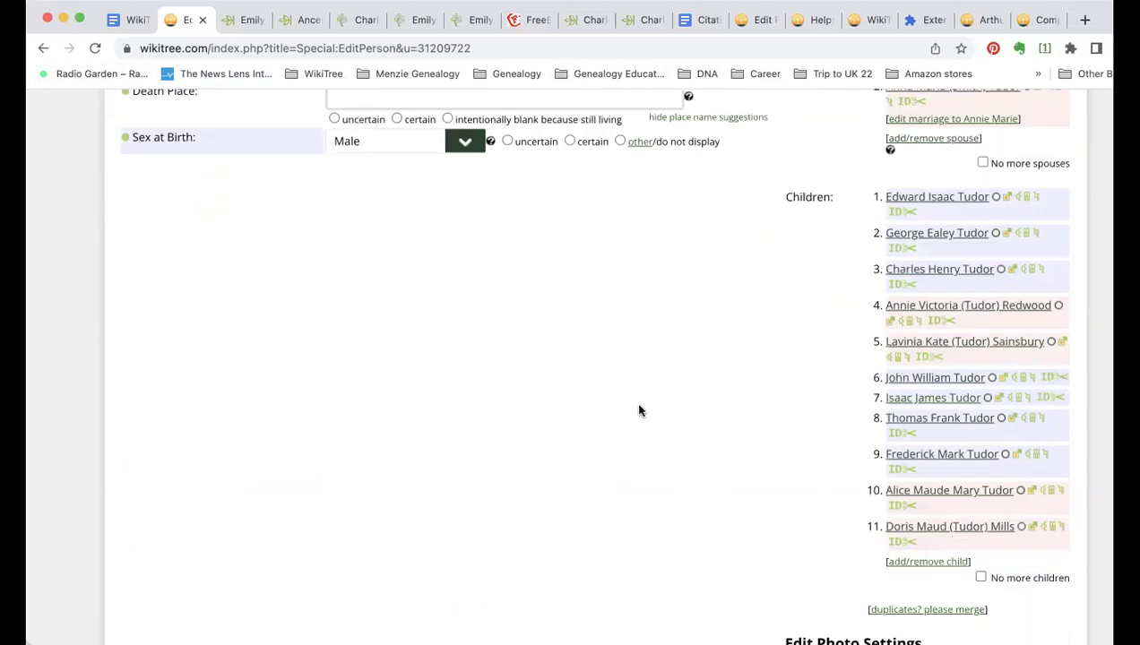
{"action": "scroll", "coordinate": [637, 406], "scroll_direction": "down", "scroll_amount": 20}
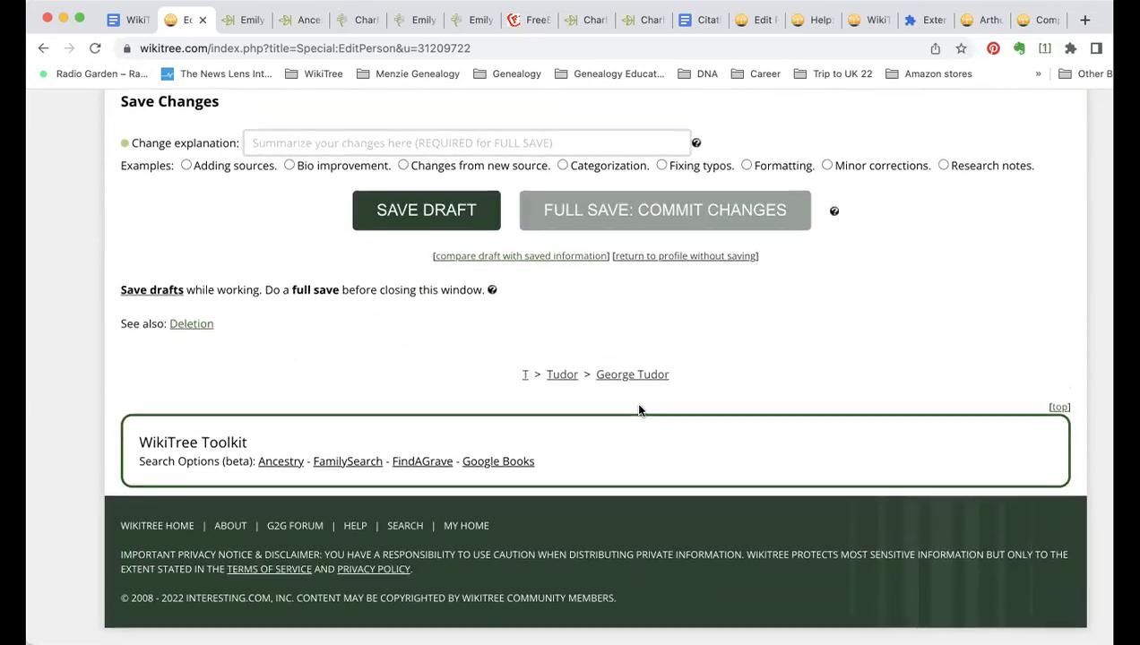
{"action": "left_click", "coordinate": [648, 260]}
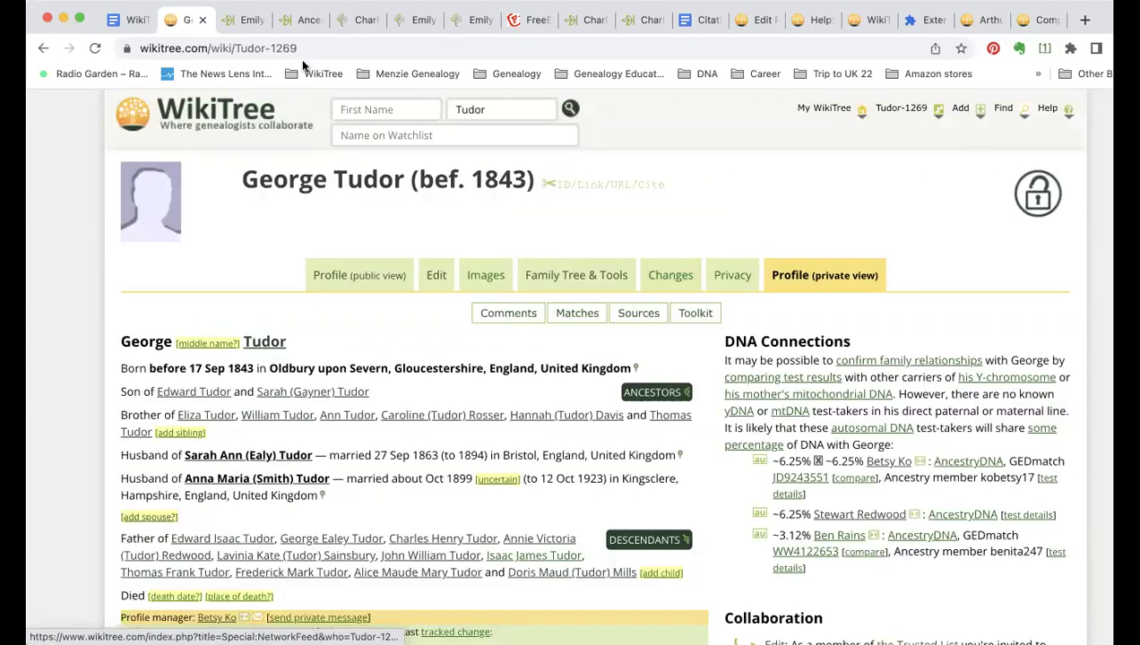
{"action": "left_click", "coordinate": [303, 47]}
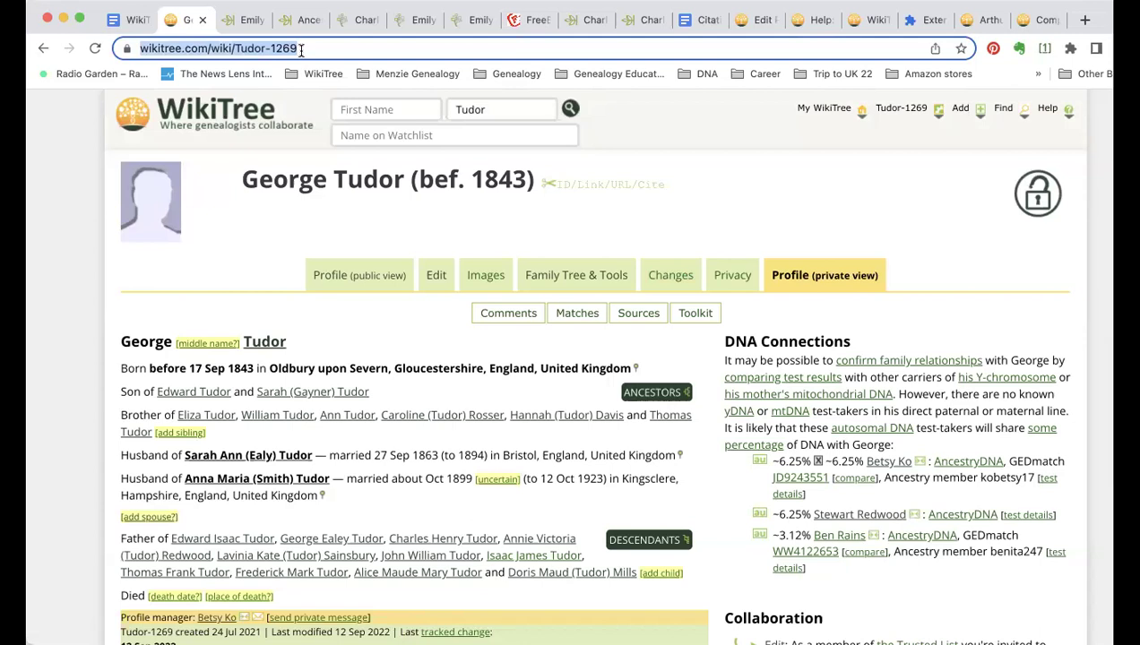
{"action": "key", "text": "Right"}
{"action": "key", "text": "BackSpace"}
{"action": "key", "text": "BackSpace"}
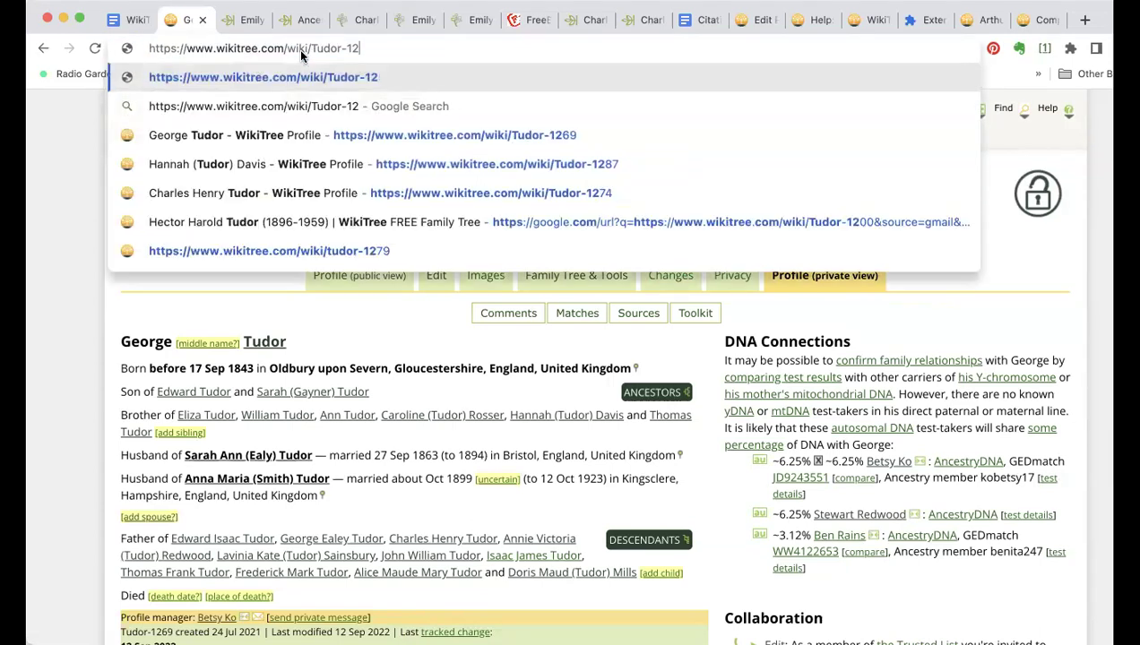
{"action": "key", "text": "BackSpace"}
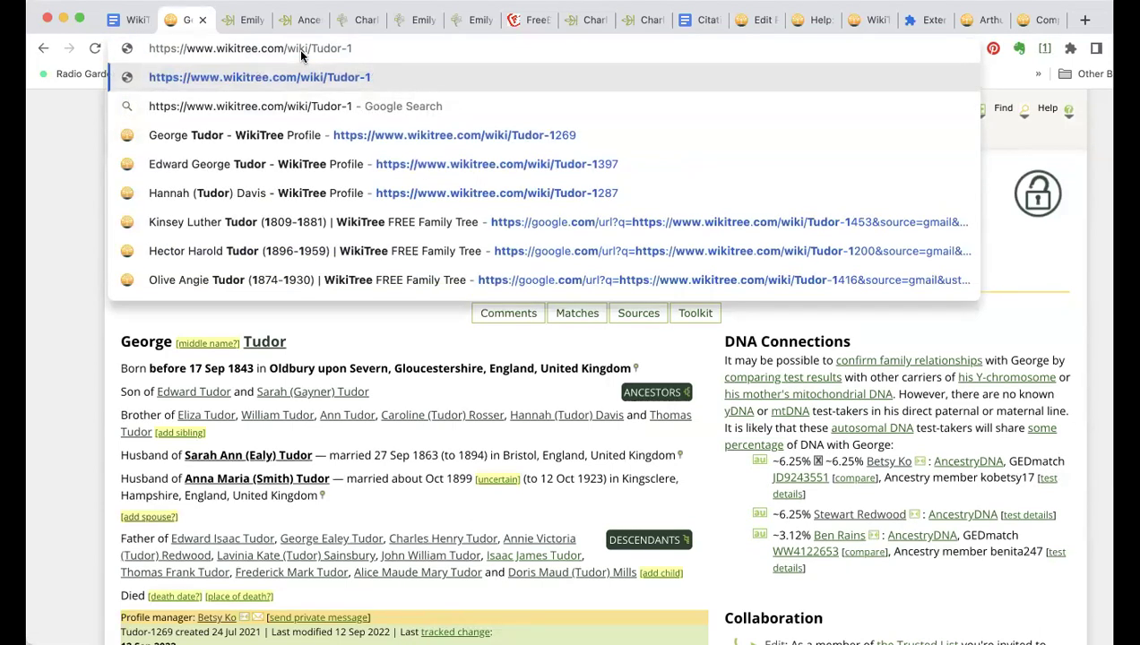
{"action": "key", "text": "Return"}
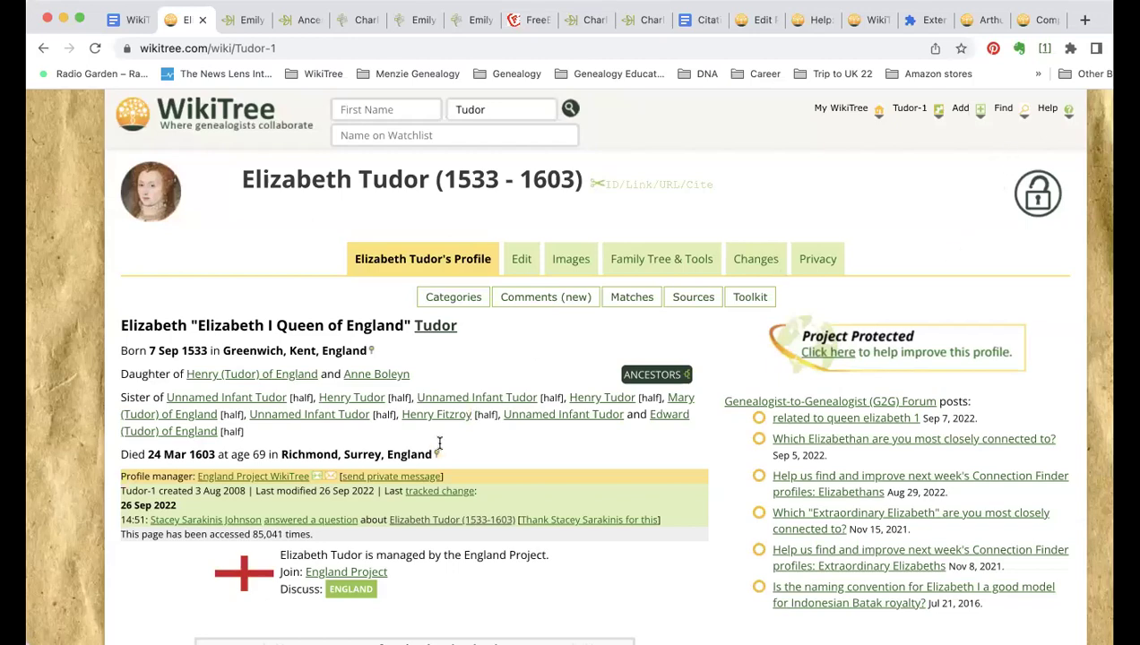
{"action": "scroll", "coordinate": [439, 444], "scroll_direction": "down", "scroll_amount": 2}
{"action": "scroll", "coordinate": [439, 444], "scroll_direction": "down", "scroll_amount": 5}
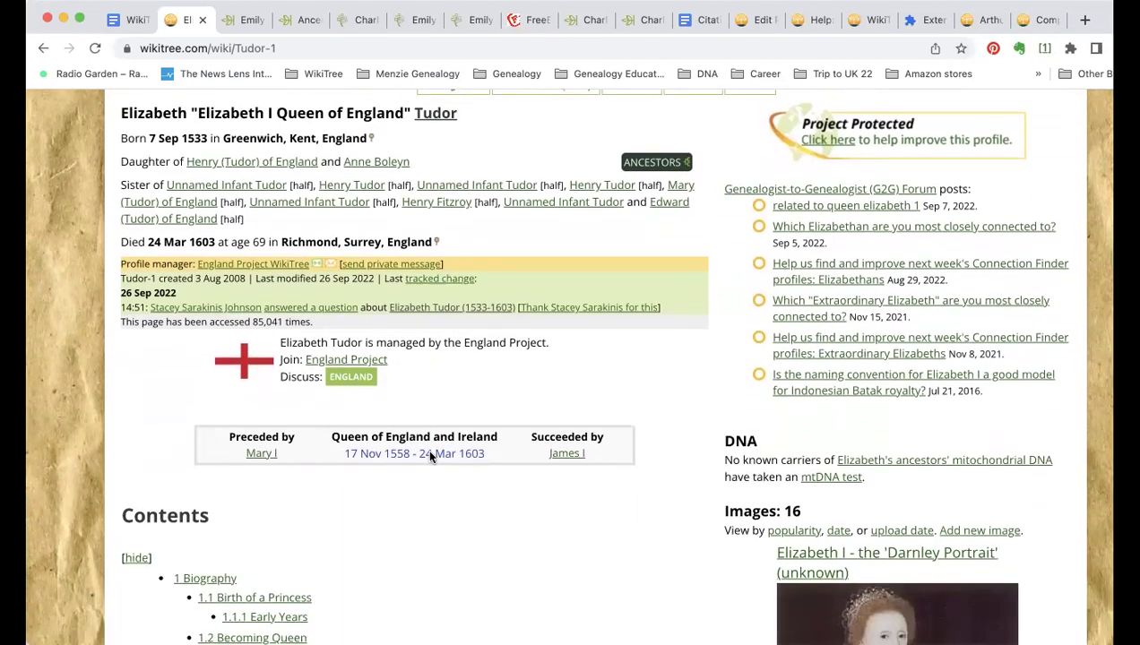
{"action": "scroll", "coordinate": [429, 457], "scroll_direction": "down", "scroll_amount": 3}
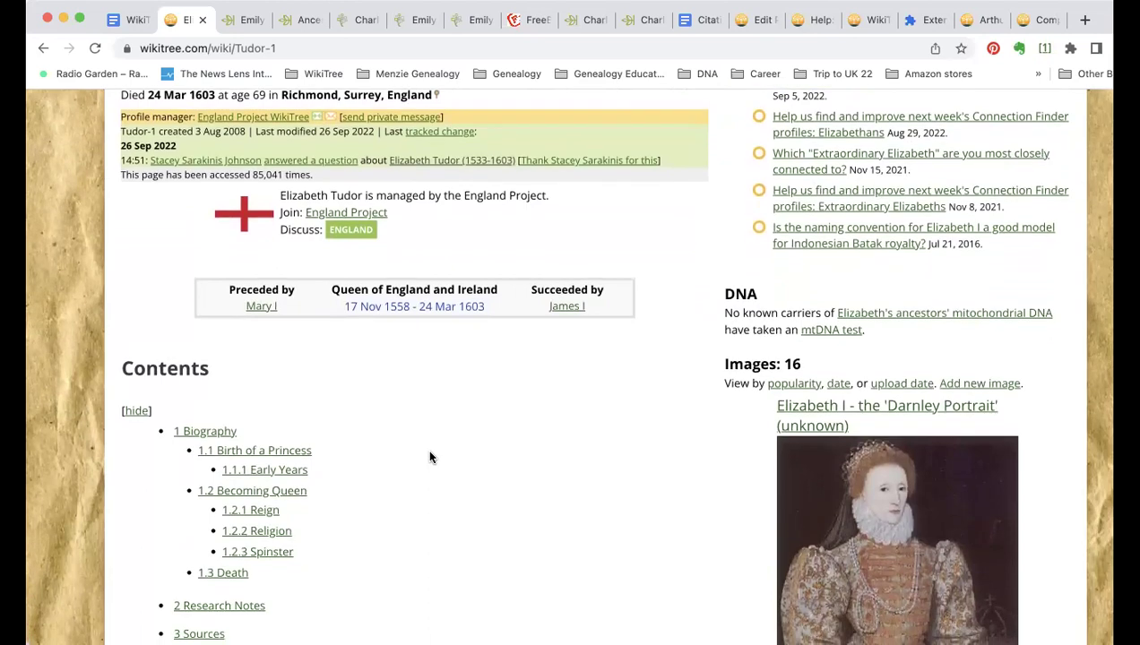
{"action": "scroll", "coordinate": [429, 457], "scroll_direction": "down", "scroll_amount": 6}
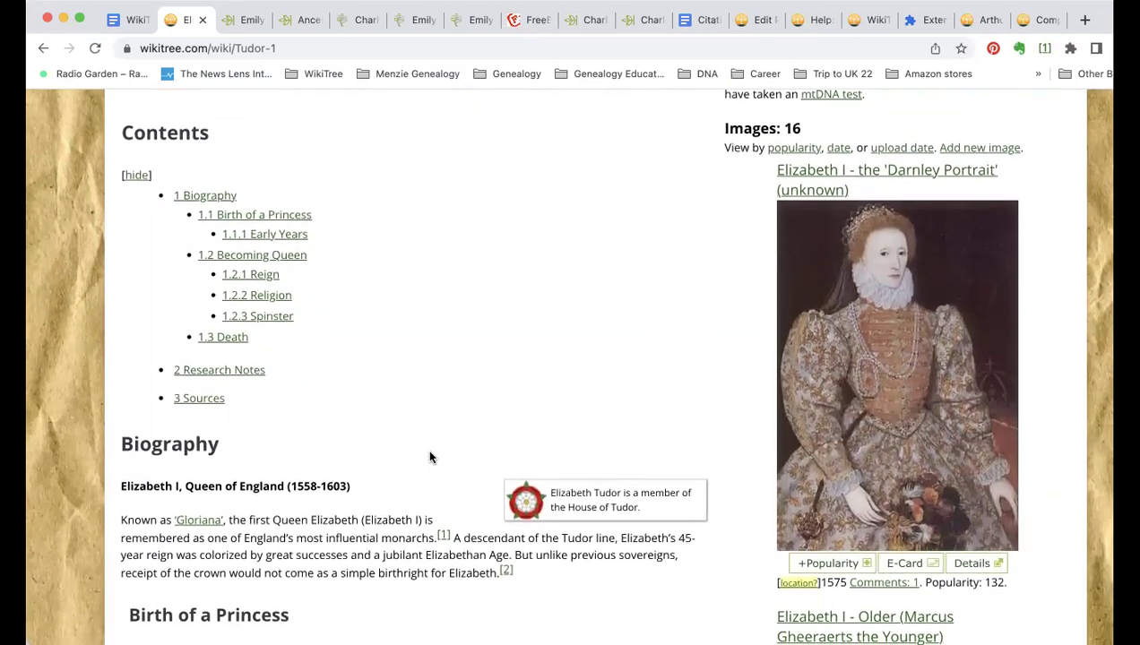
{"action": "scroll", "coordinate": [429, 457], "scroll_direction": "down", "scroll_amount": 1}
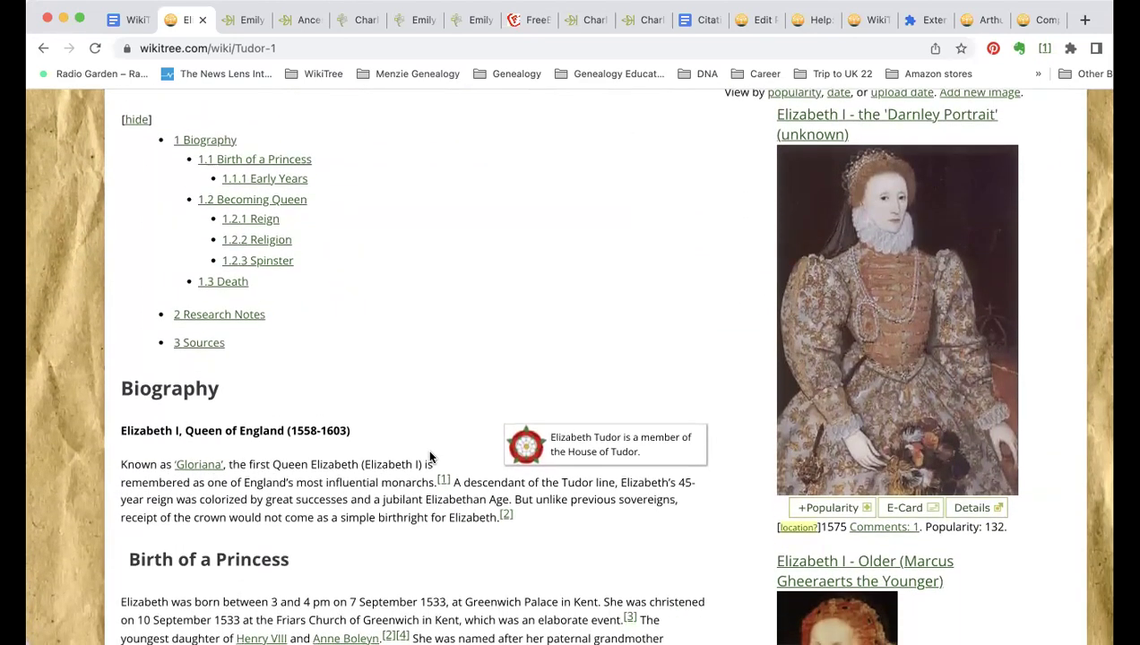
{"action": "scroll", "coordinate": [429, 457], "scroll_direction": "up", "scroll_amount": 15}
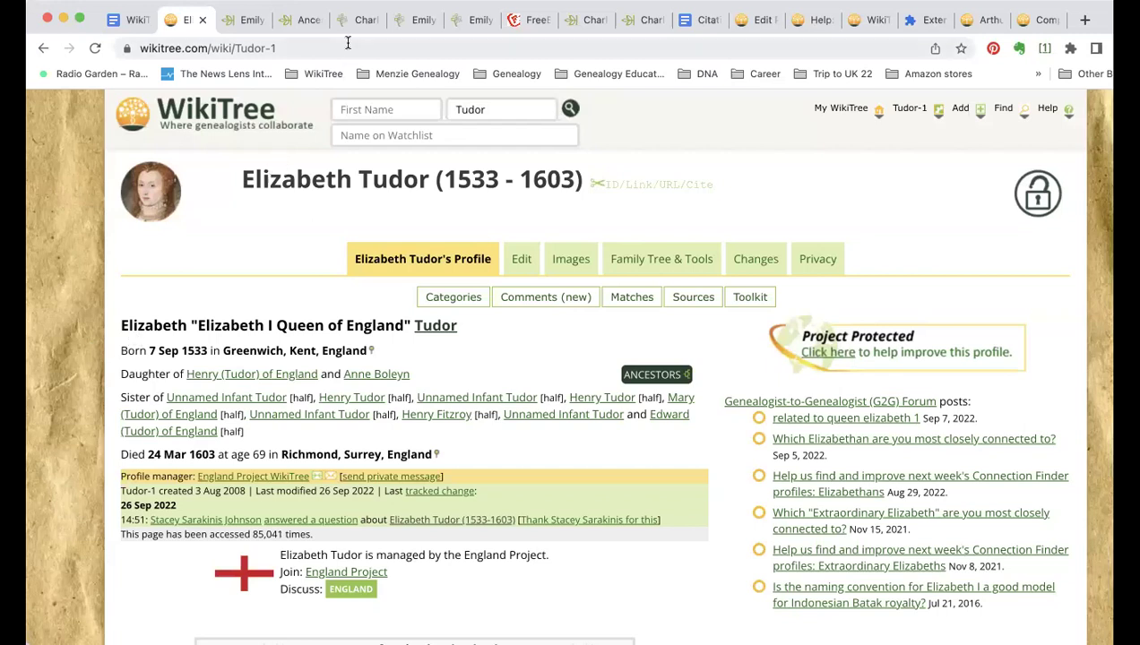
Replace the profile ID in the URL with the member's own ID and load that profile
{"action": "left_click", "coordinate": [295, 49]}
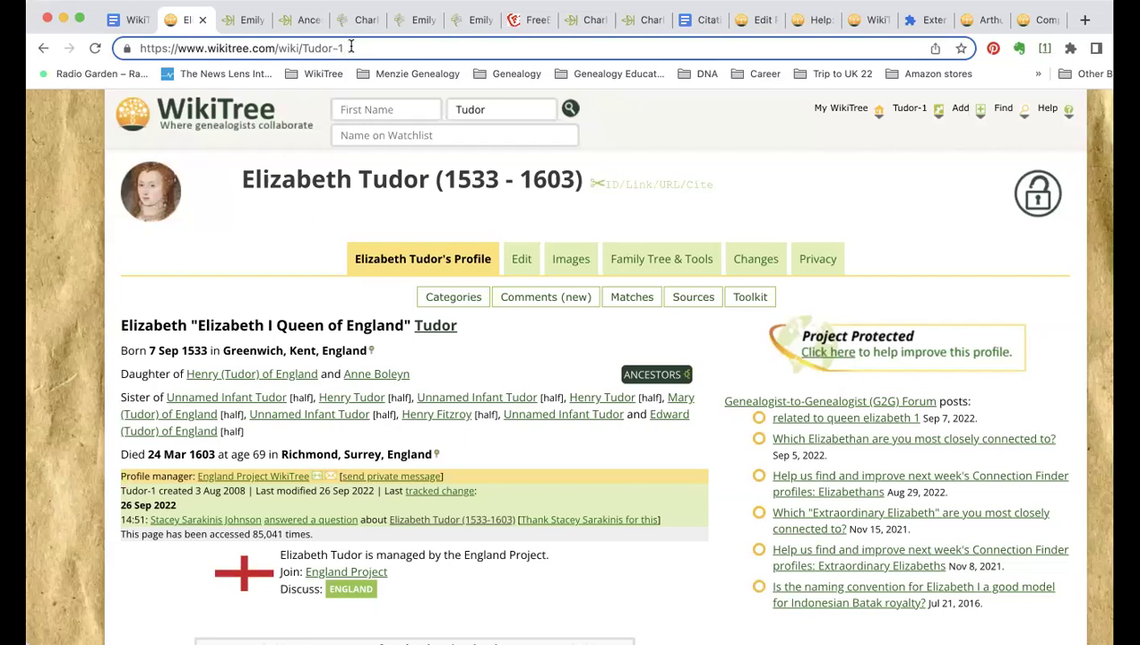
{"action": "key", "text": "BackSpace"}
{"action": "key", "text": "BackSpace"}
{"action": "key", "text": "BackSpace"}
{"action": "key", "text": "BackSpace"}
{"action": "key", "text": "BackSpace"}
{"action": "key", "text": "BackSpace"}
{"action": "key", "text": "BackSpace"}
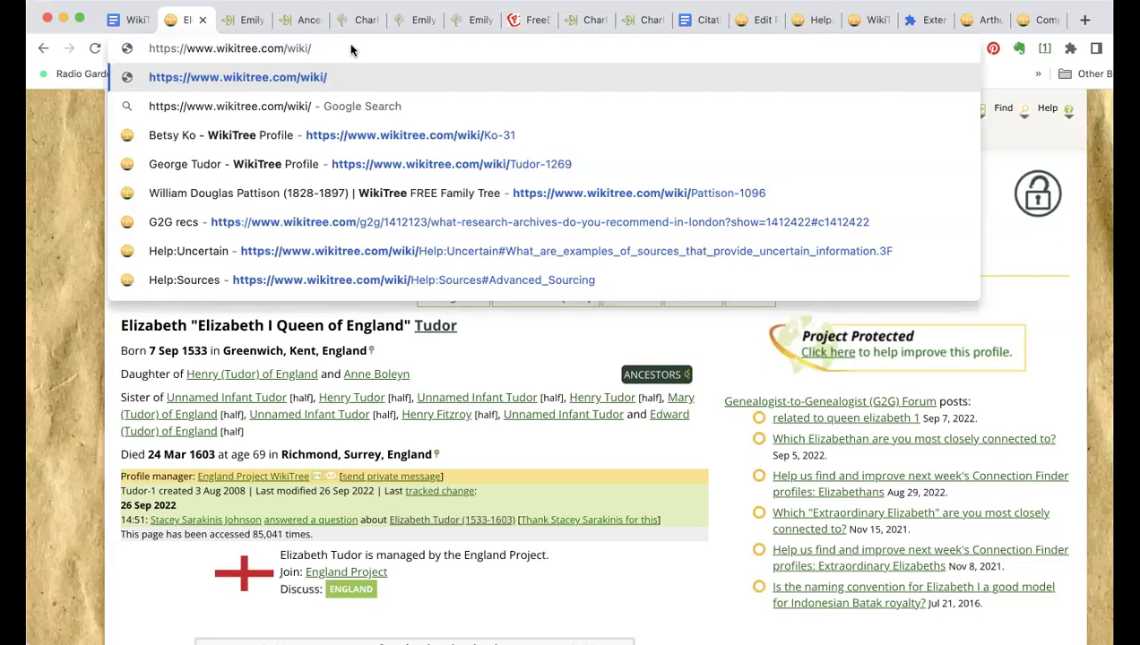
{"action": "type", "text": "ra"}
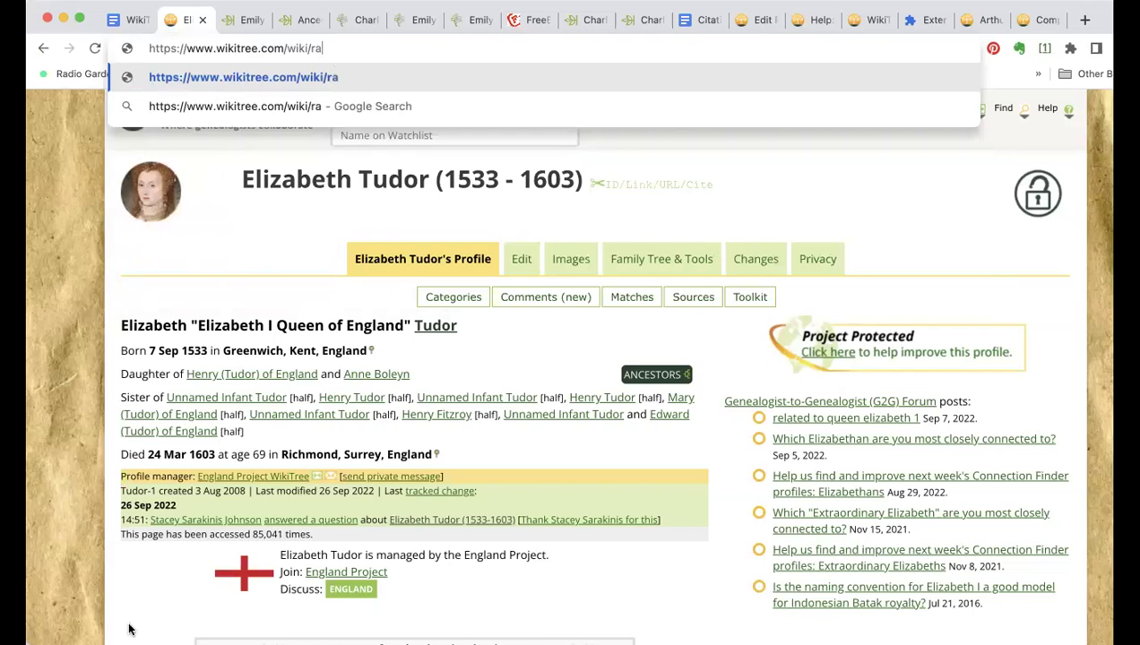
{"action": "type", "text": "mpone-9"}
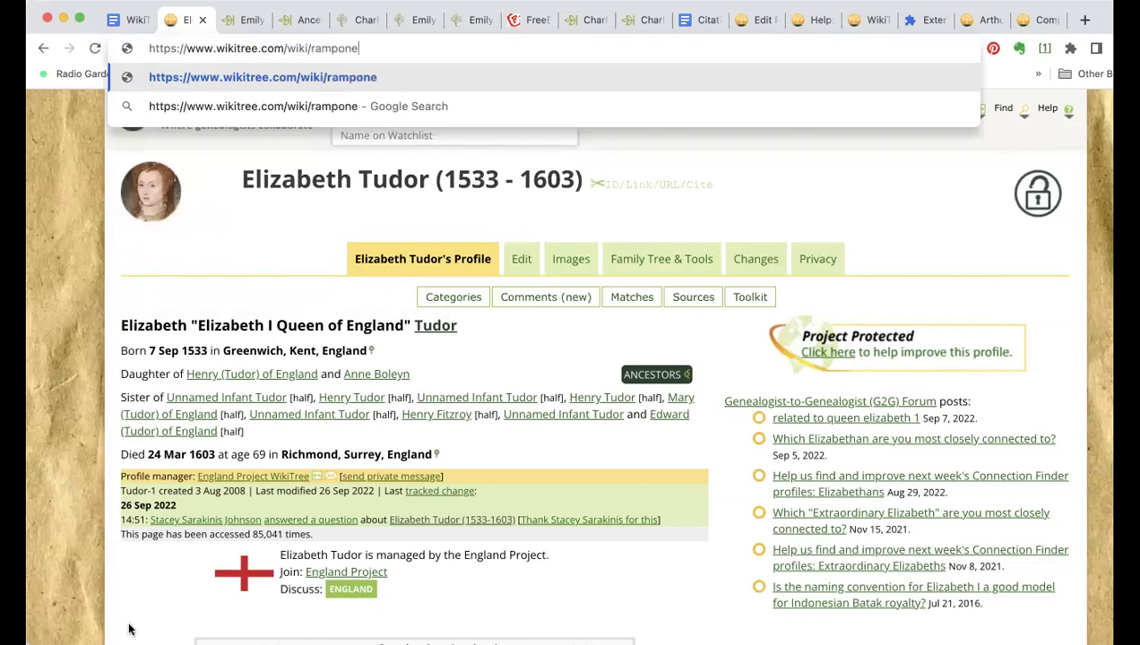
{"action": "key", "text": "Return"}
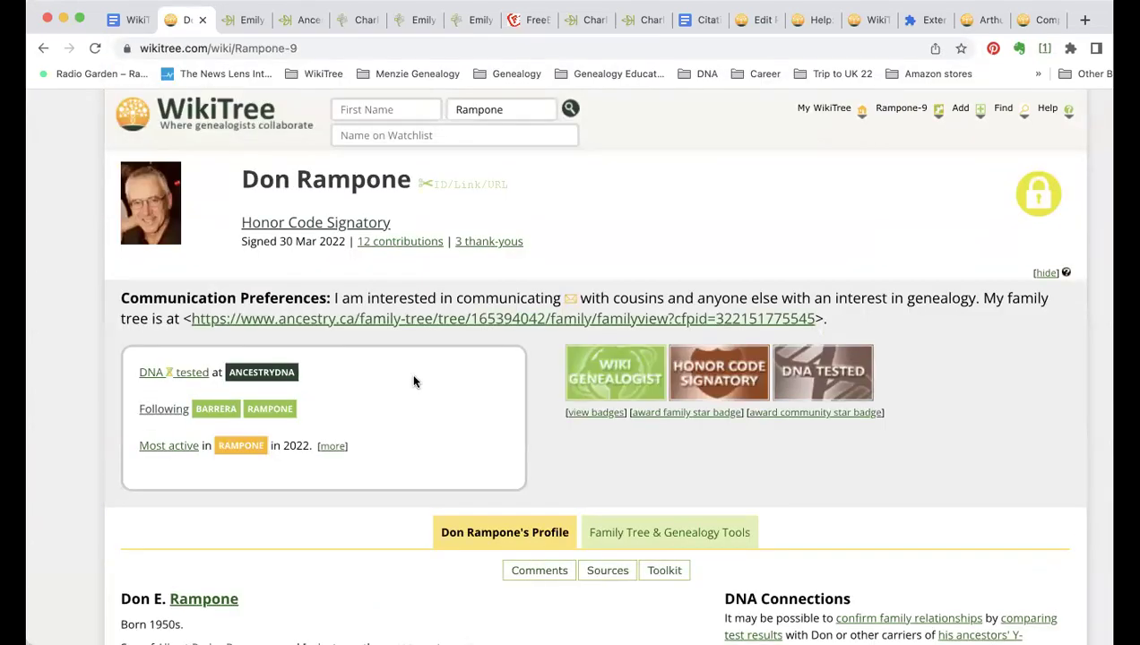
Open the member's profile photo, whose protected image page shows only a thumbnail
{"action": "scroll", "coordinate": [413, 382], "scroll_direction": "down", "scroll_amount": 5}
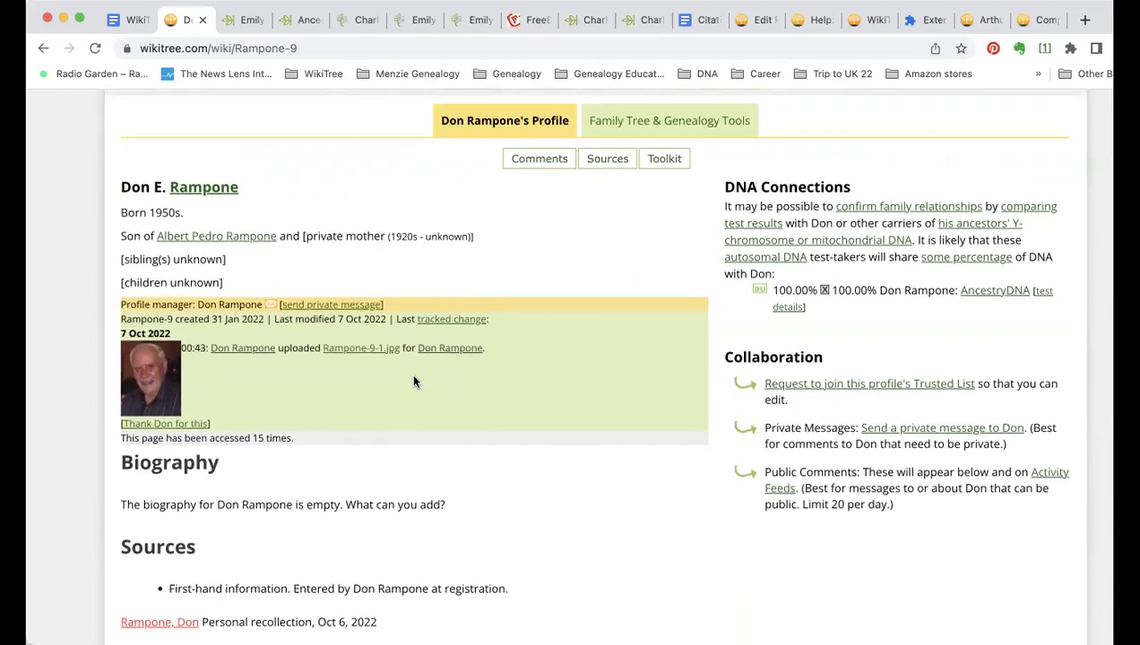
{"action": "scroll", "coordinate": [414, 382], "scroll_direction": "down", "scroll_amount": 3}
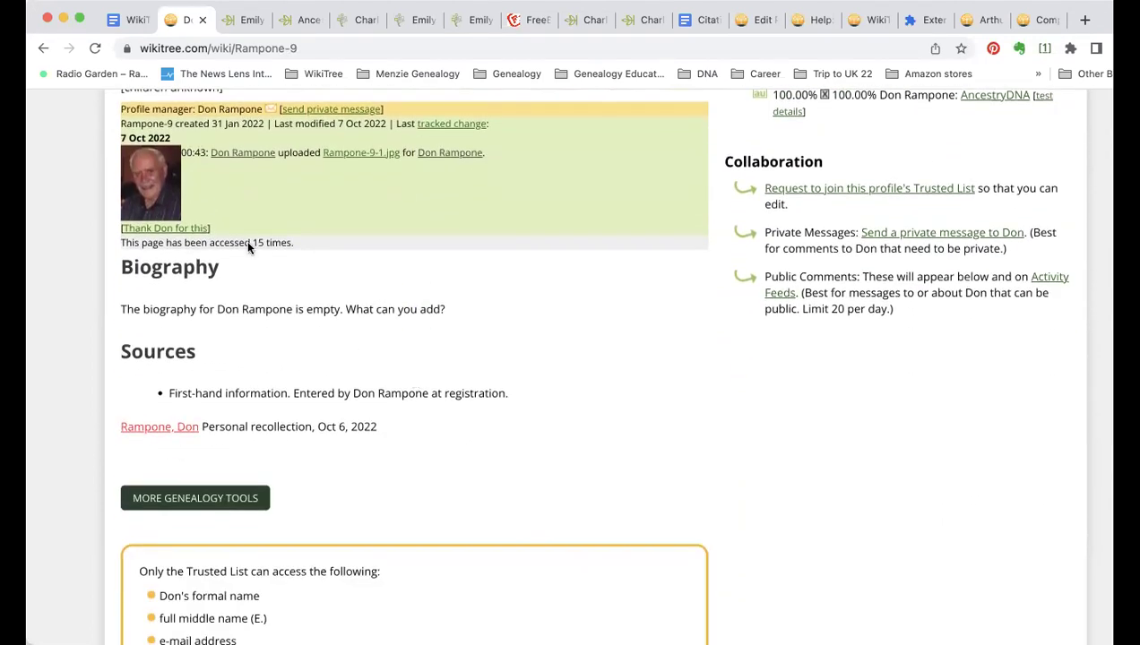
{"action": "left_click", "coordinate": [150, 179]}
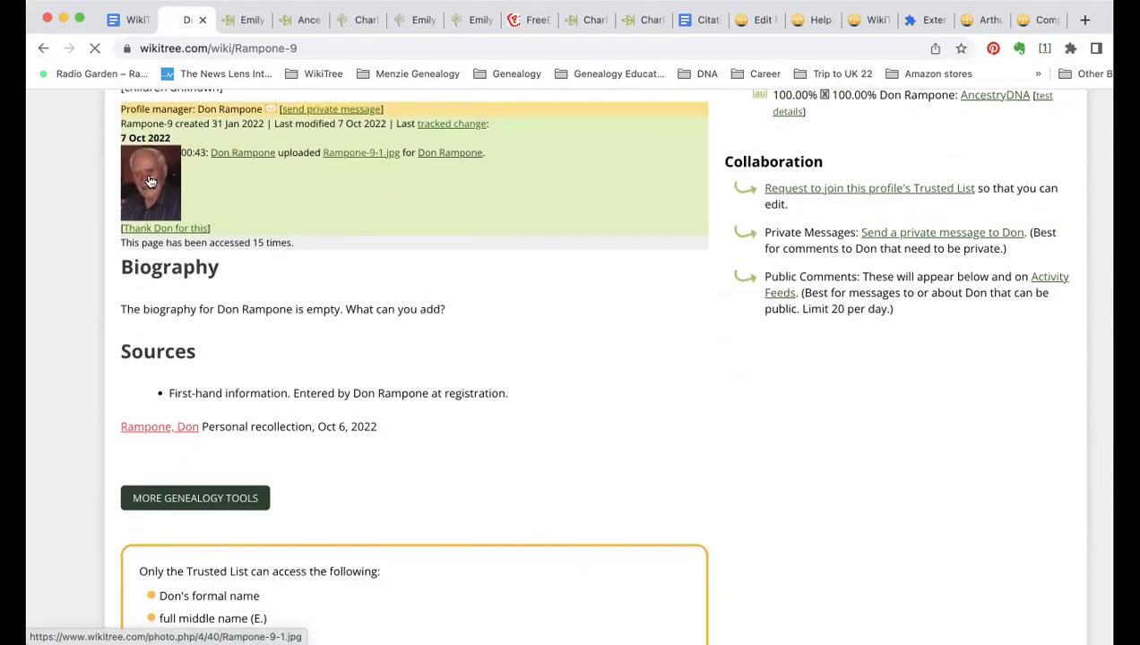
{"action": "scroll", "coordinate": [472, 424], "scroll_direction": "down", "scroll_amount": 1}
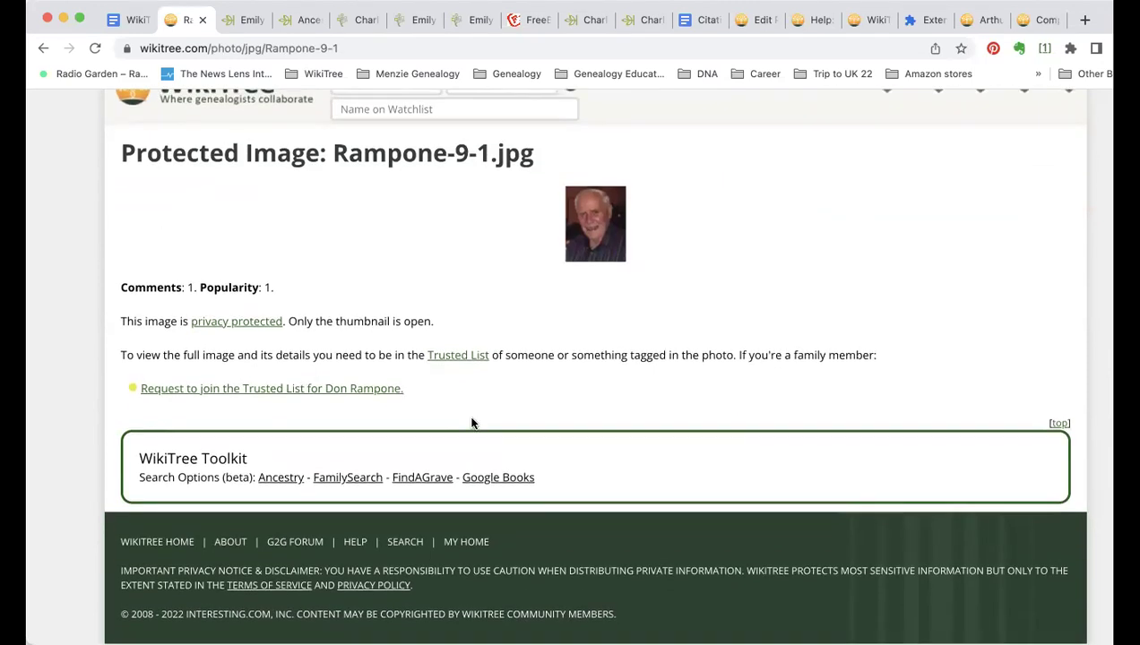
{"action": "left_click", "coordinate": [592, 227]}
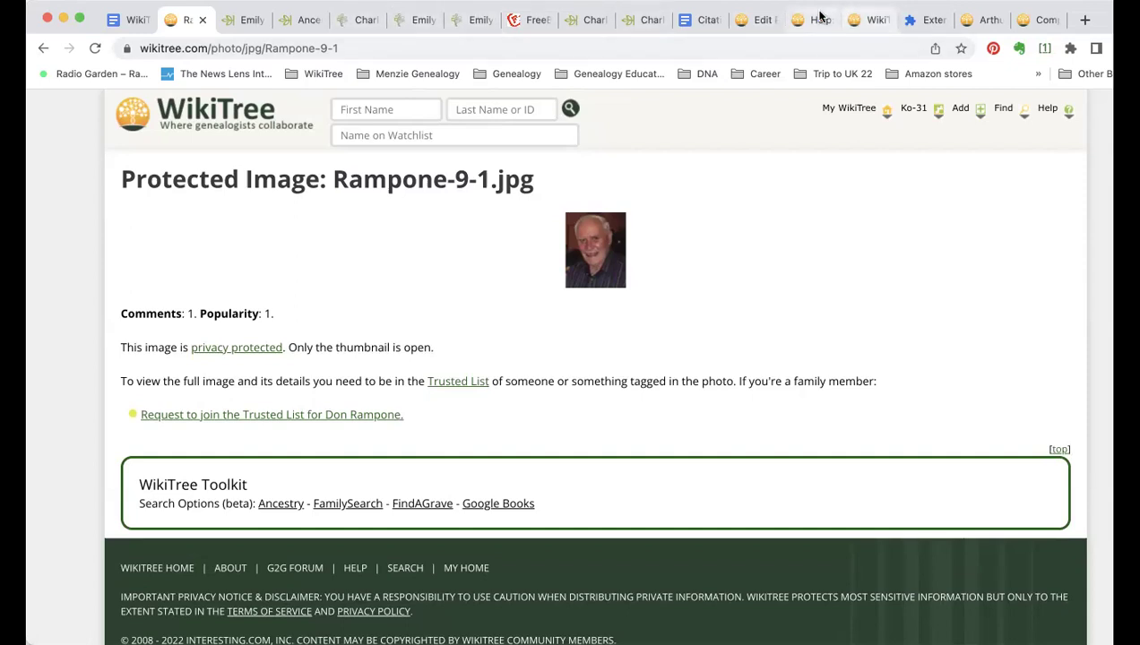
{"action": "left_click", "coordinate": [984, 19]}
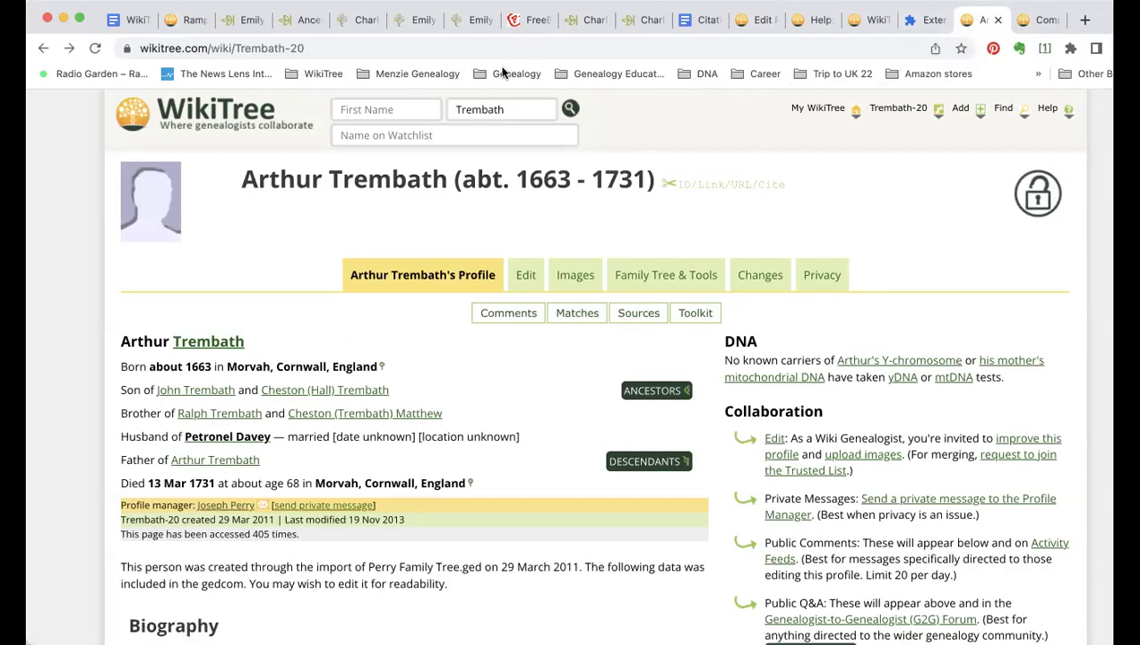
{"action": "left_click", "coordinate": [339, 50]}
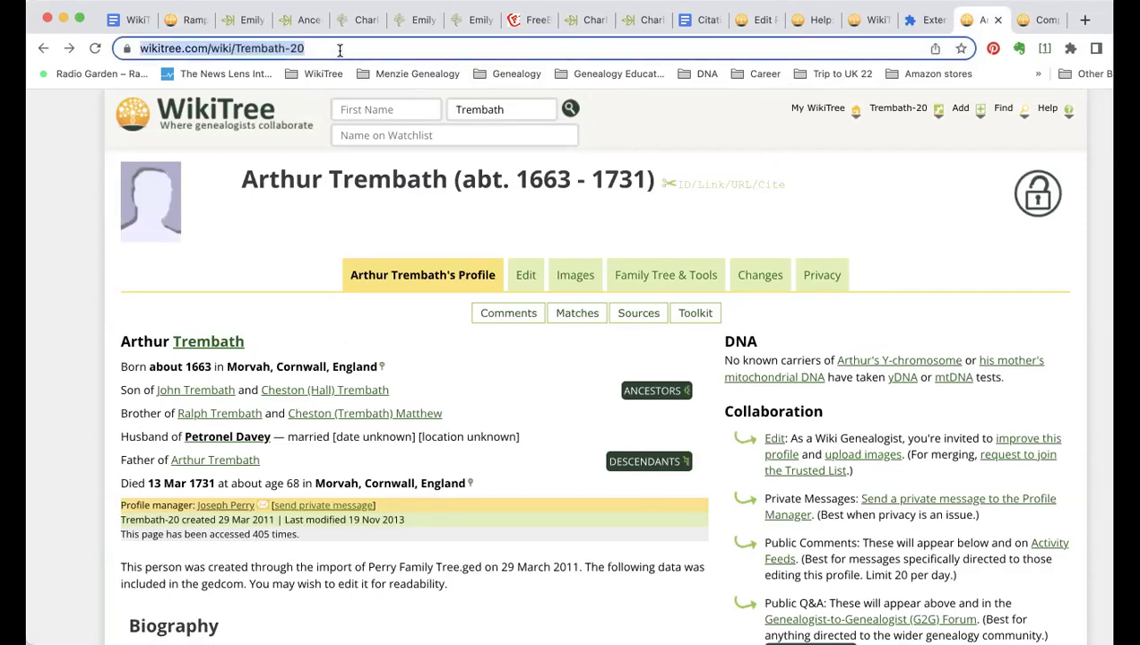
{"action": "key", "text": "Right"}
{"action": "key", "text": "BackSpace"}
{"action": "key", "text": "BackSpace"}
{"action": "key", "text": "BackSpace"}
{"action": "key", "text": "BackSpace"}
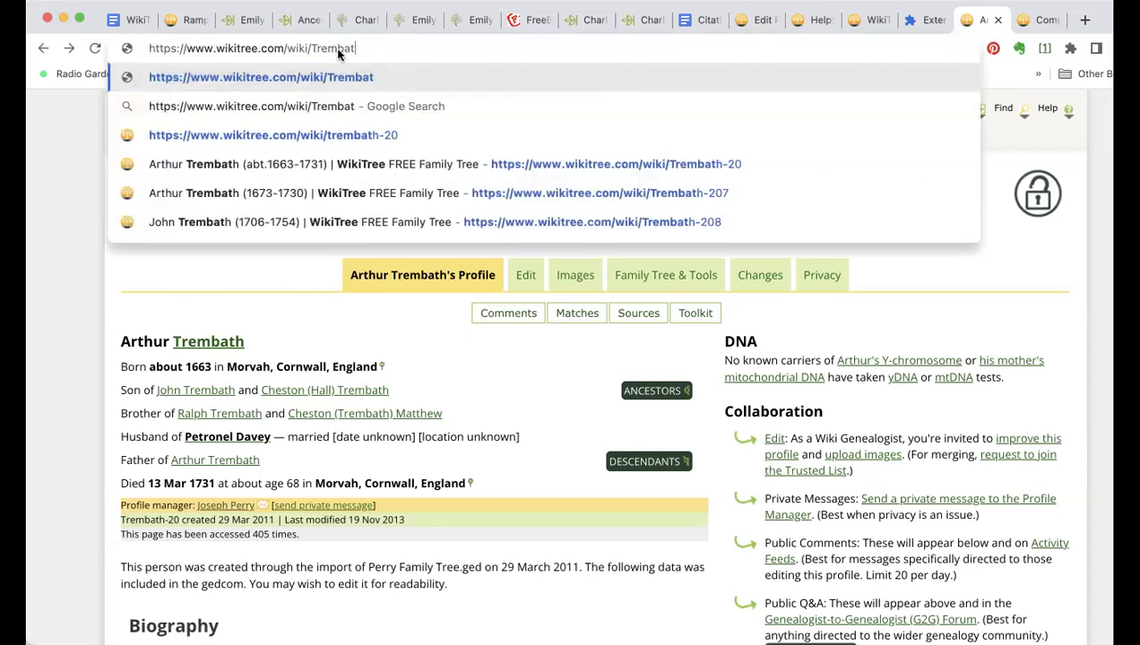
{"action": "key", "text": "BackSpace"}
{"action": "key", "text": "BackSpace"}
{"action": "key", "text": "BackSpace"}
{"action": "key", "text": "BackSpace"}
{"action": "key", "text": "BackSpace"}
{"action": "key", "text": "BackSpace"}
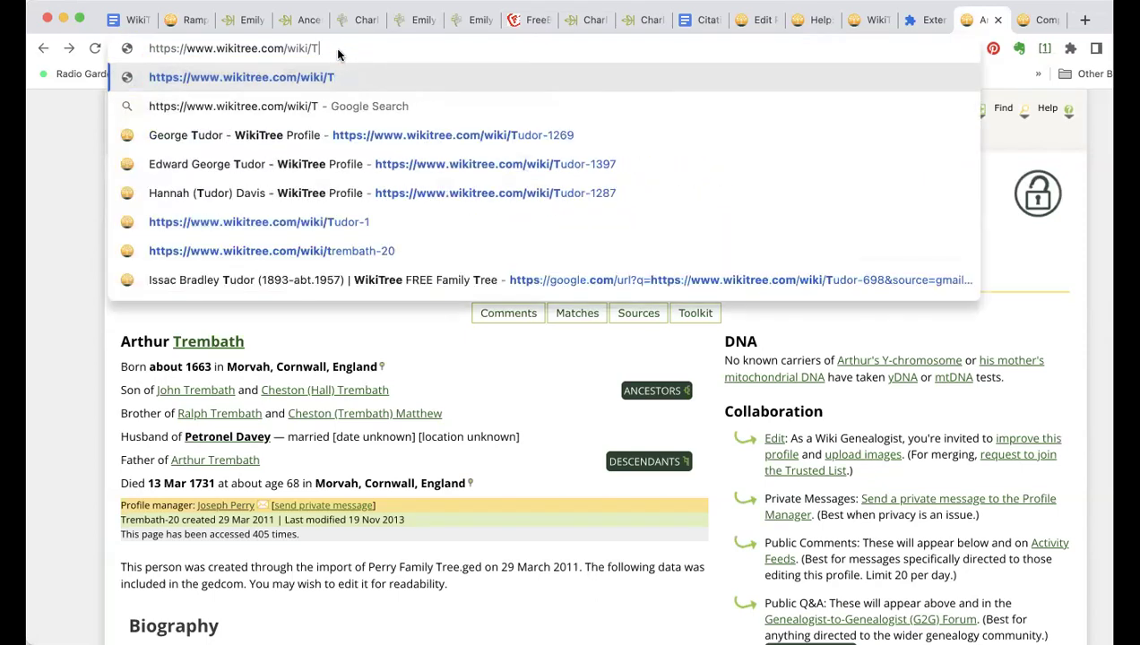
{"action": "type", "text": "udor"}
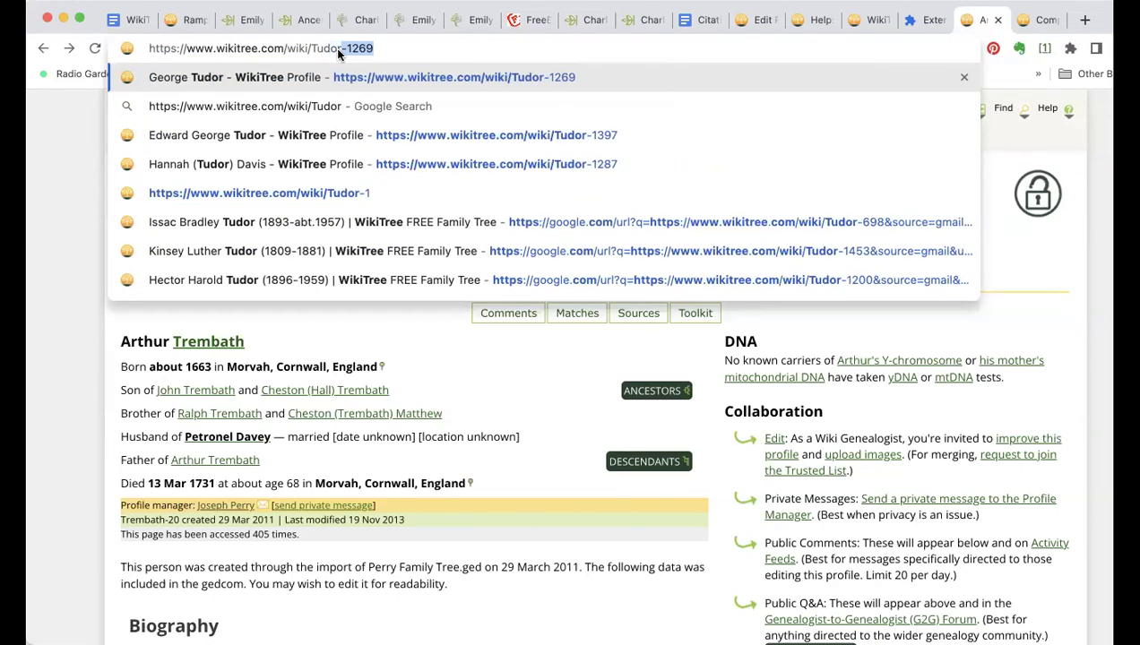
{"action": "type", "text": "-13"}
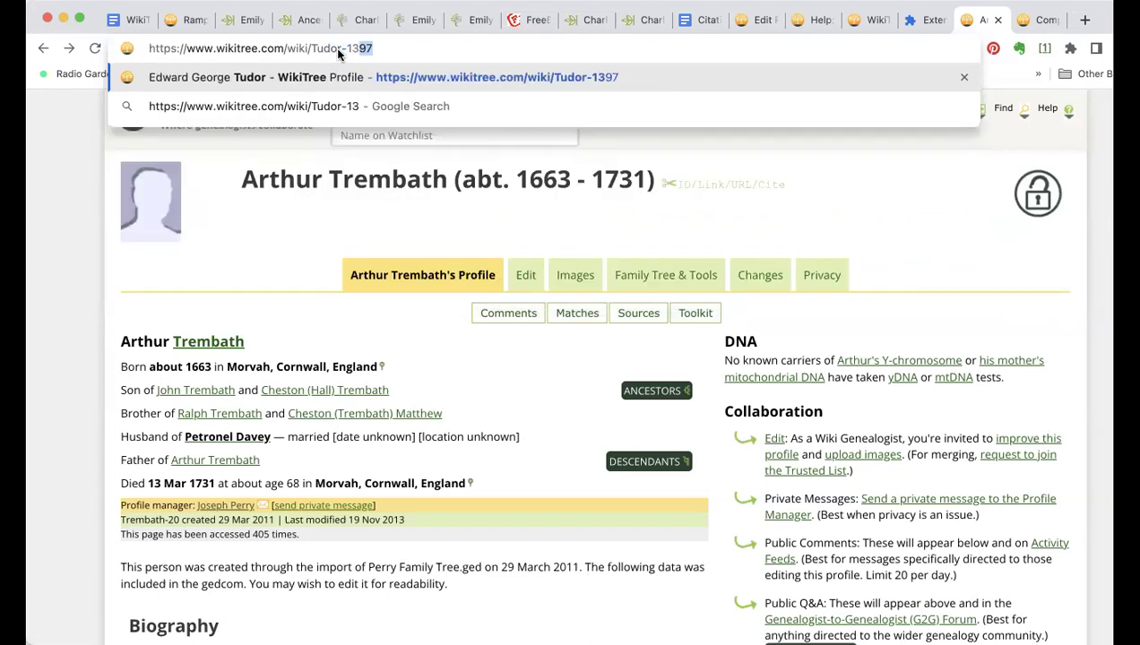
{"action": "type", "text": "7"}
{"action": "key", "text": "BackSpace"}
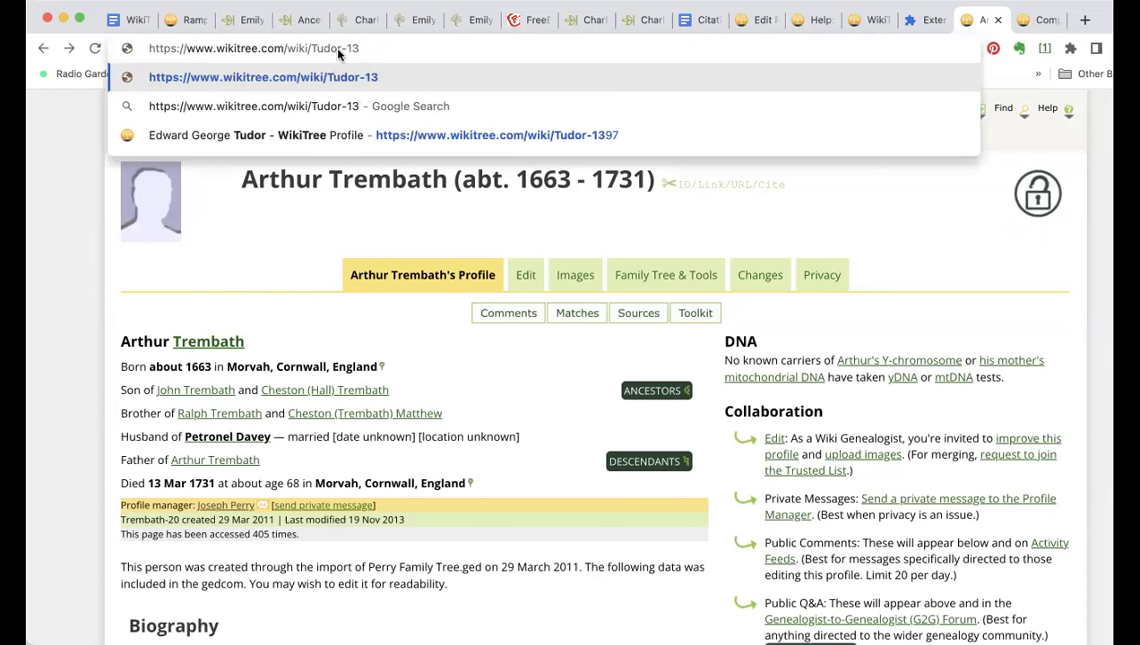
{"action": "left_click", "coordinate": [330, 131]}
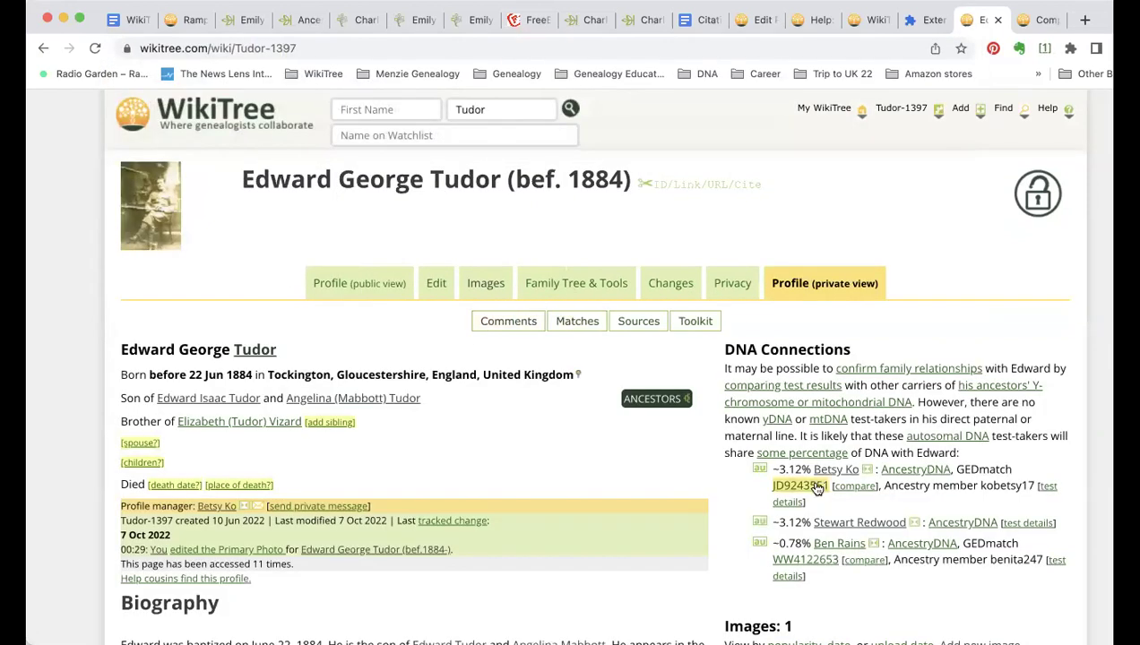
Open Edward George Tudor's photo page and click the 'Add person or free-space profile' field
{"action": "scroll", "coordinate": [823, 409], "scroll_direction": "down", "scroll_amount": 10}
{"action": "left_click", "coordinate": [823, 409]}
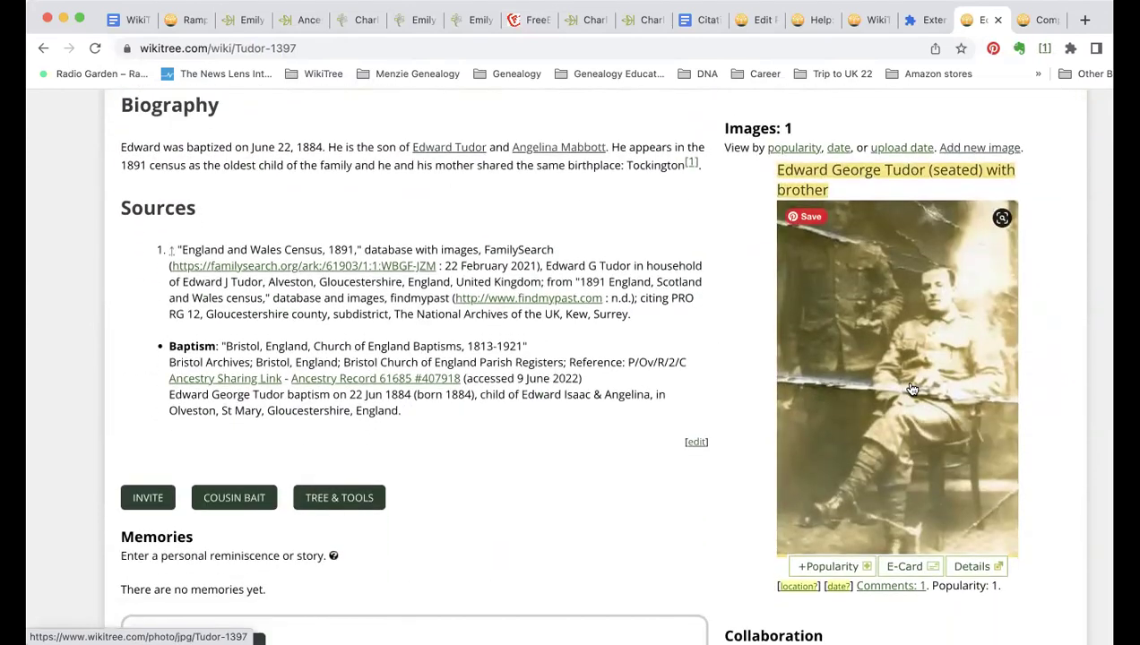
{"action": "scroll", "coordinate": [728, 371], "scroll_direction": "down", "scroll_amount": 3}
{"action": "scroll", "coordinate": [728, 372], "scroll_direction": "down", "scroll_amount": 8}
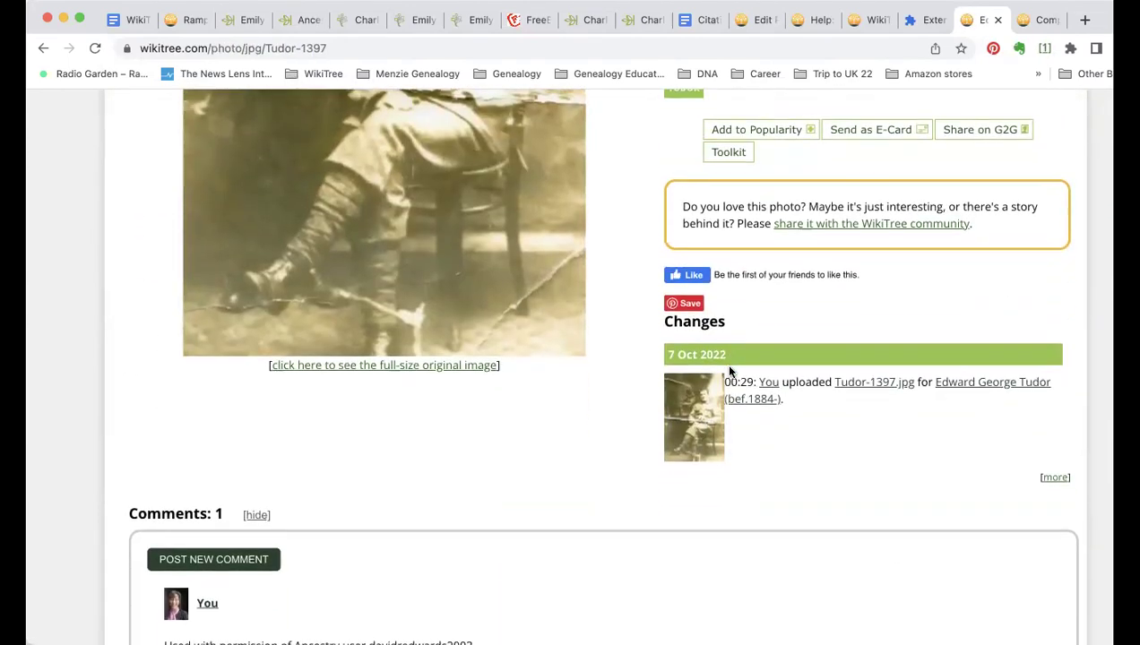
{"action": "scroll", "coordinate": [729, 371], "scroll_direction": "down", "scroll_amount": 3}
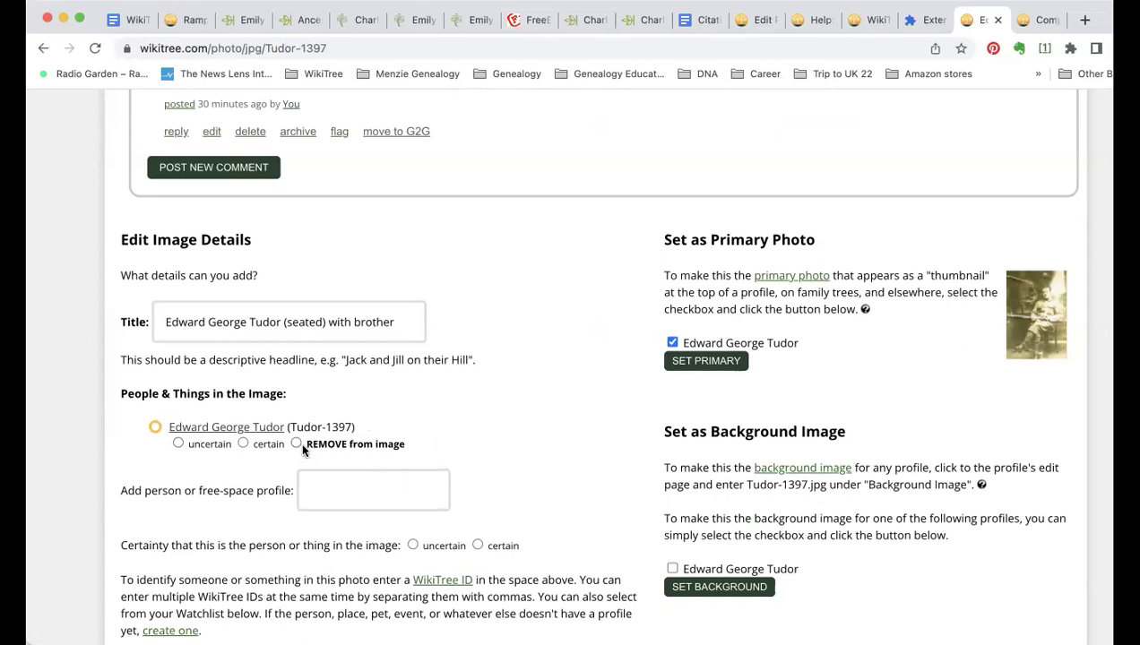
{"action": "left_click", "coordinate": [317, 494]}
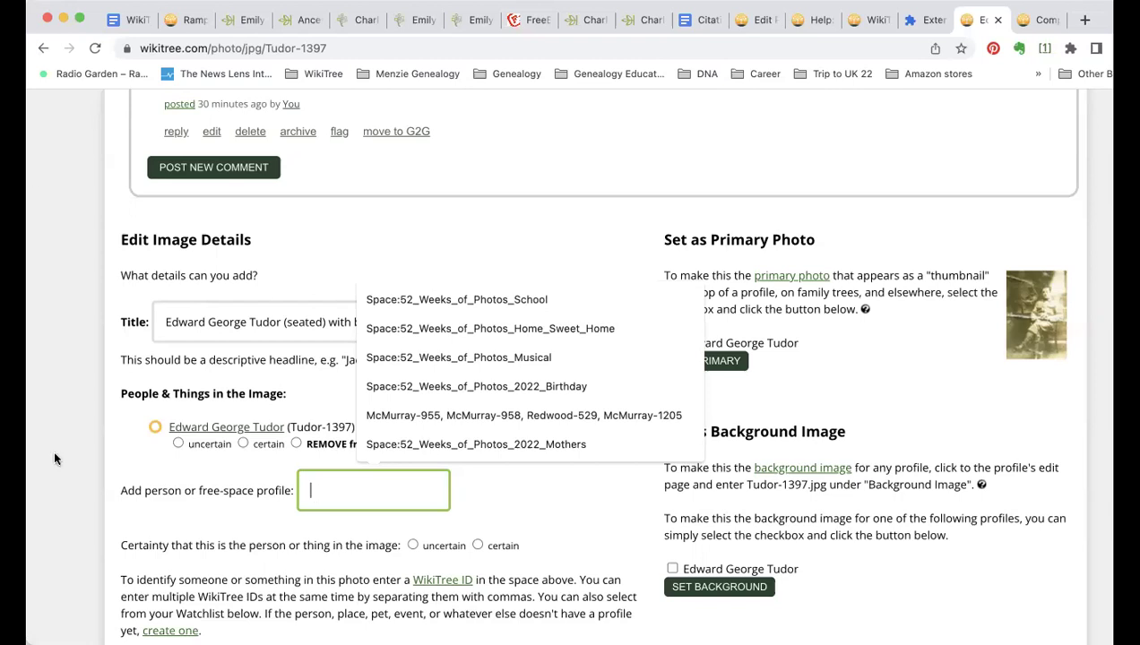
{"action": "left_click", "coordinate": [185, 19]}
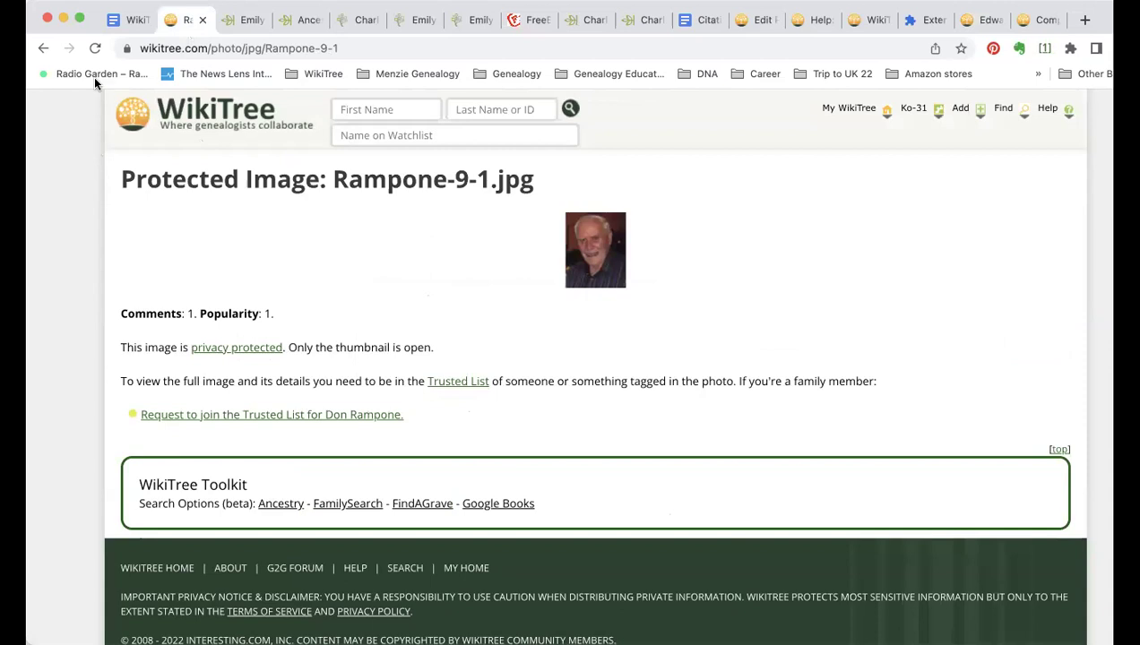
Go back from the protected image to the member's profile, then return to the Tudor-1397 photo tab
{"action": "left_click", "coordinate": [43, 50]}
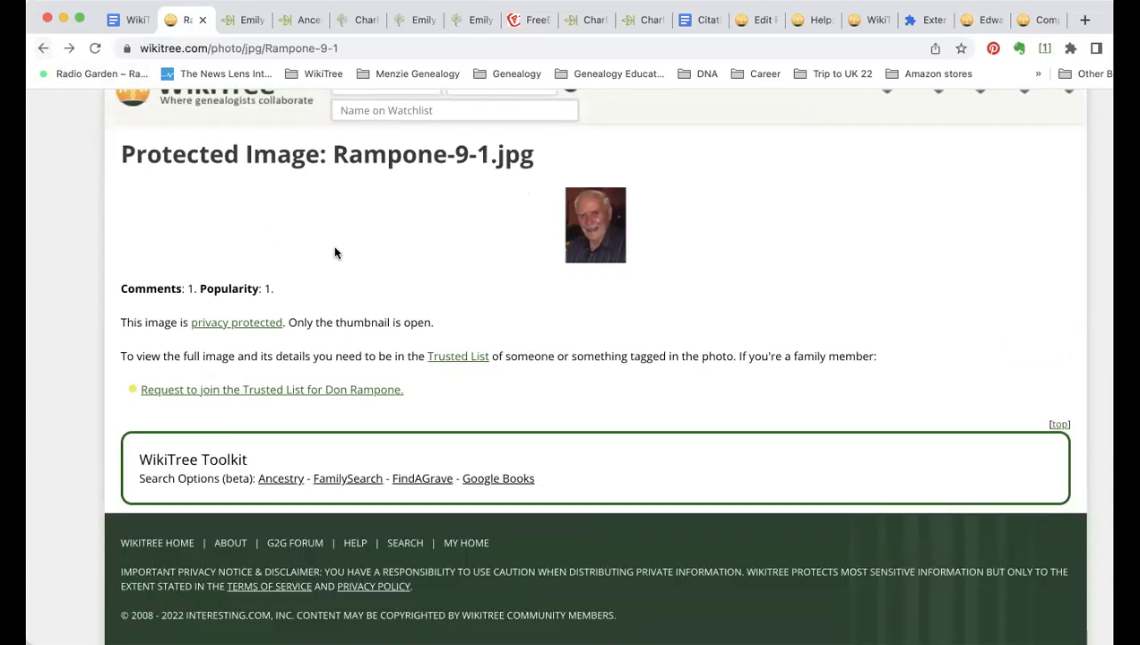
{"action": "left_click", "coordinate": [43, 51]}
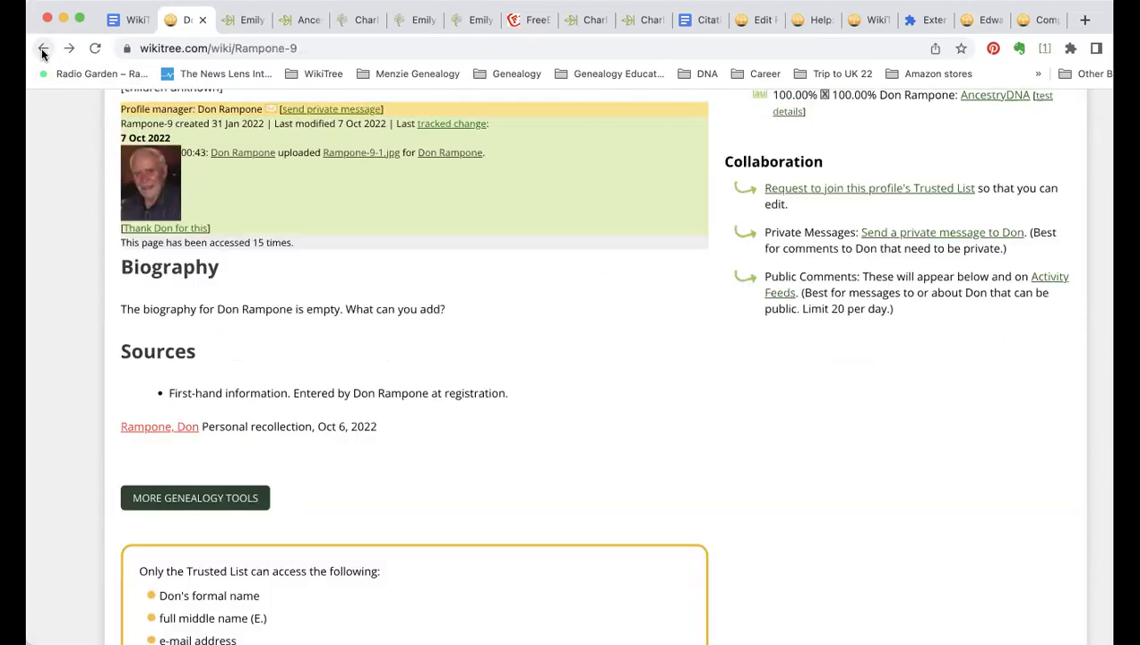
{"action": "scroll", "coordinate": [358, 323], "scroll_direction": "up", "scroll_amount": 3}
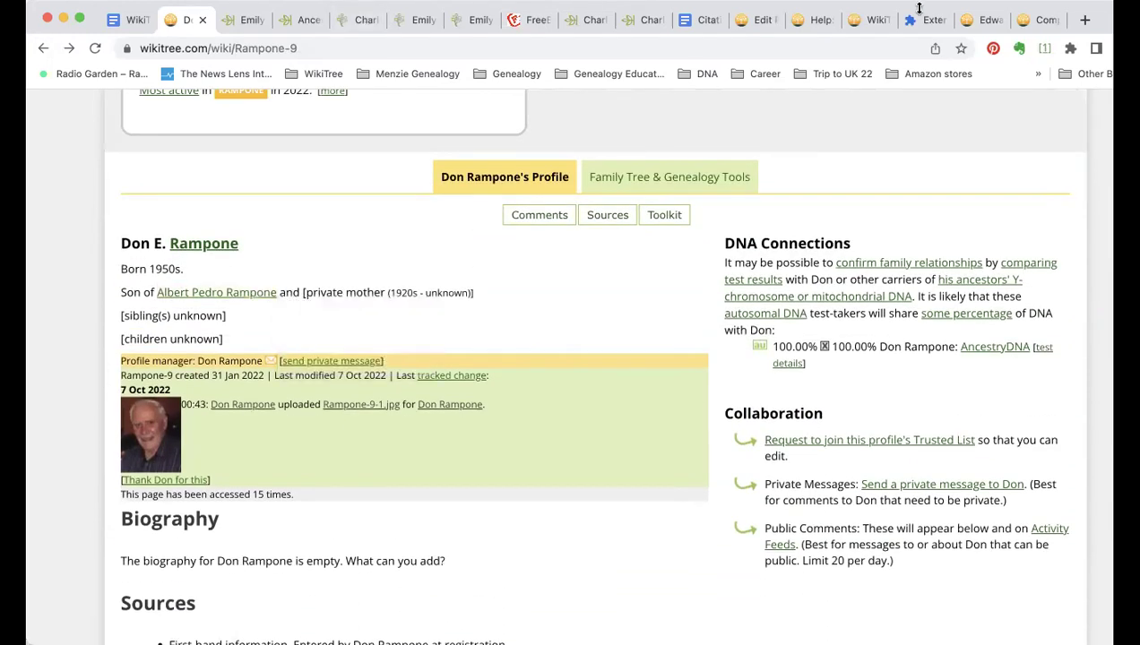
{"action": "left_click", "coordinate": [980, 20]}
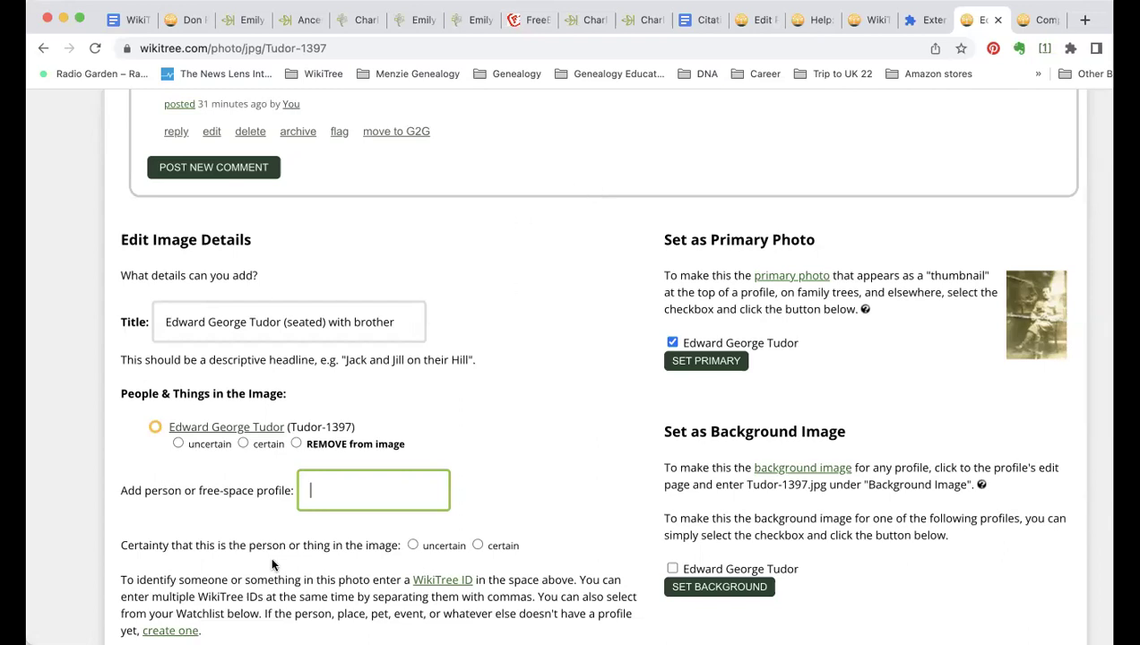
{"action": "scroll", "coordinate": [439, 473], "scroll_direction": "down", "scroll_amount": 3}
{"action": "scroll", "coordinate": [486, 455], "scroll_direction": "down", "scroll_amount": 10}
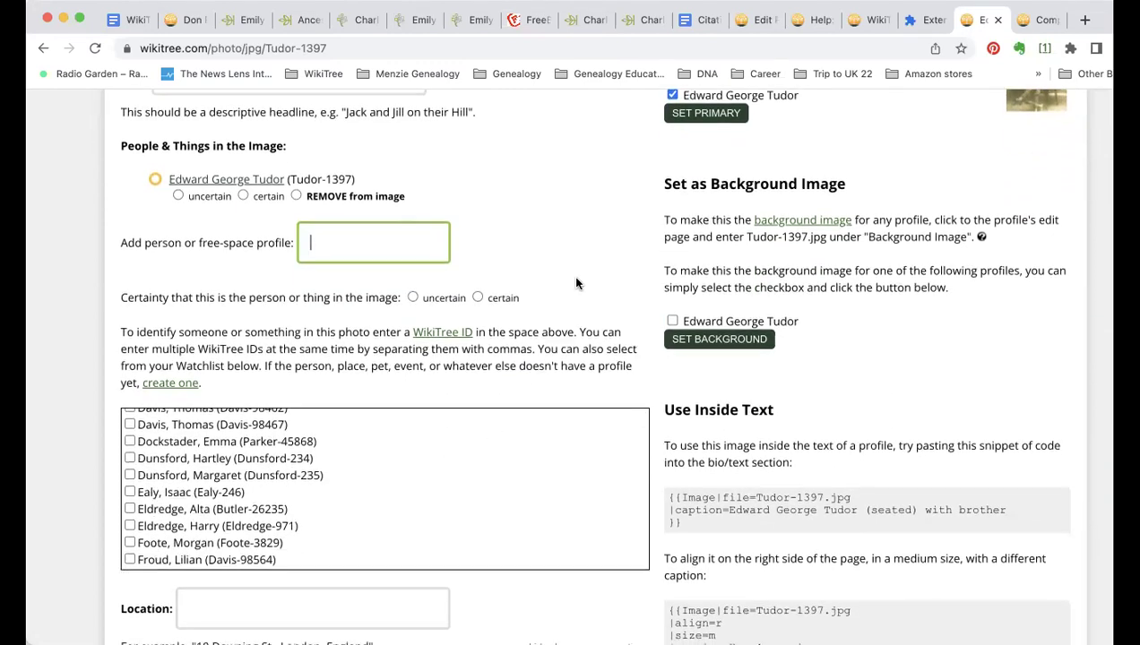
{"action": "scroll", "coordinate": [577, 284], "scroll_direction": "down", "scroll_amount": 10}
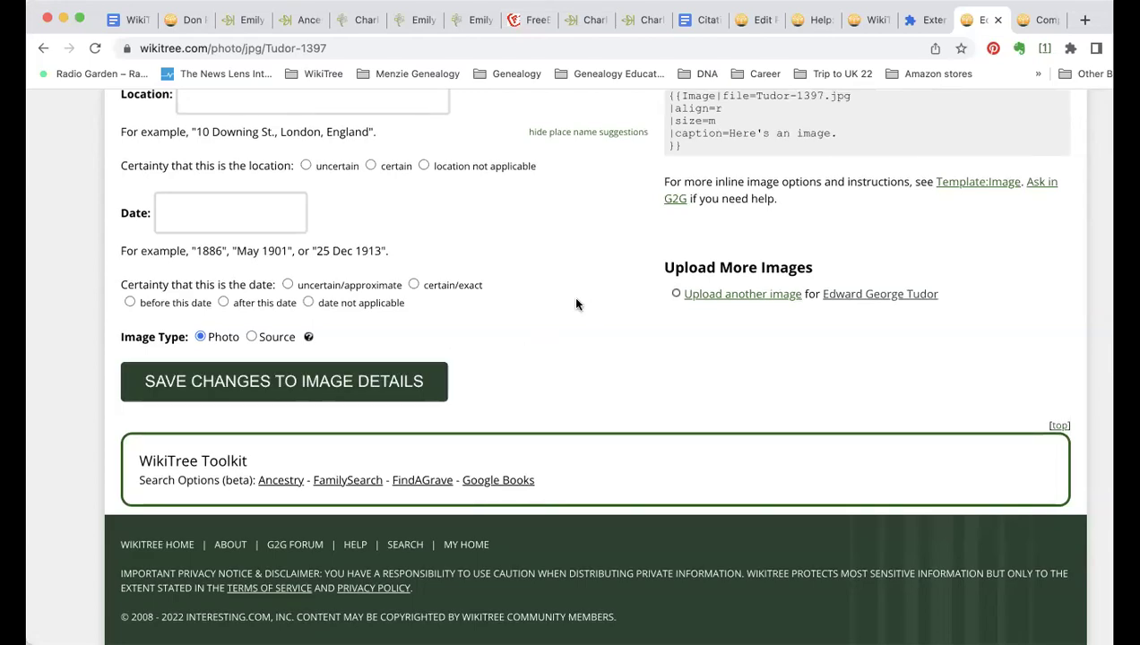
{"action": "scroll", "coordinate": [576, 303], "scroll_direction": "up", "scroll_amount": 15}
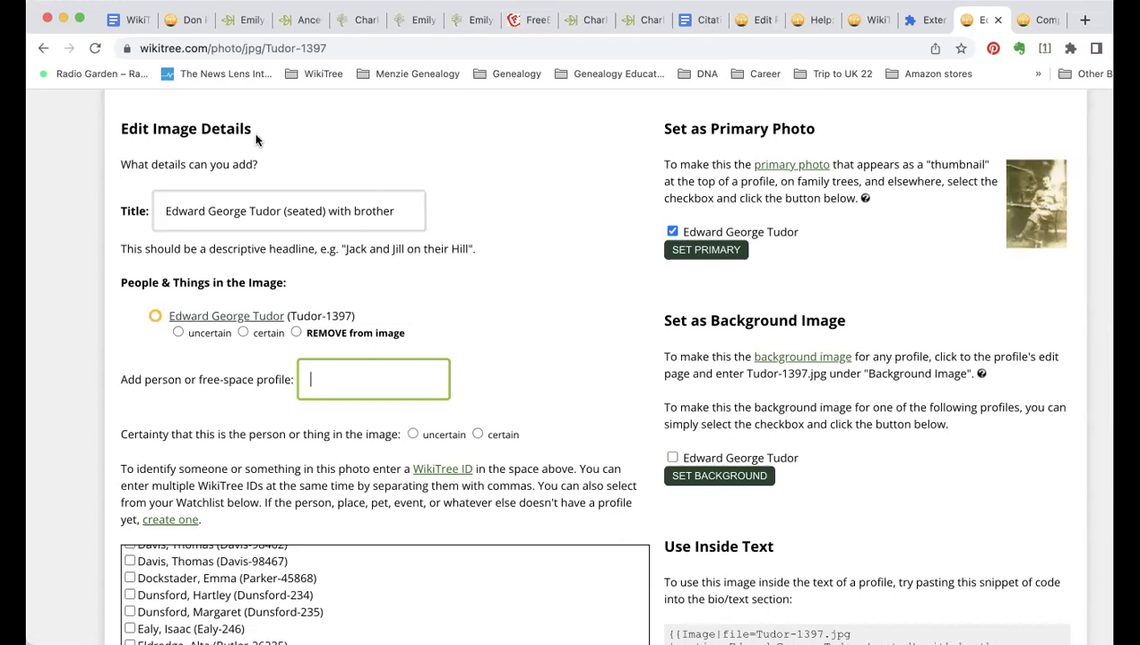
{"action": "scroll", "coordinate": [399, 157], "scroll_direction": "up", "scroll_amount": 7}
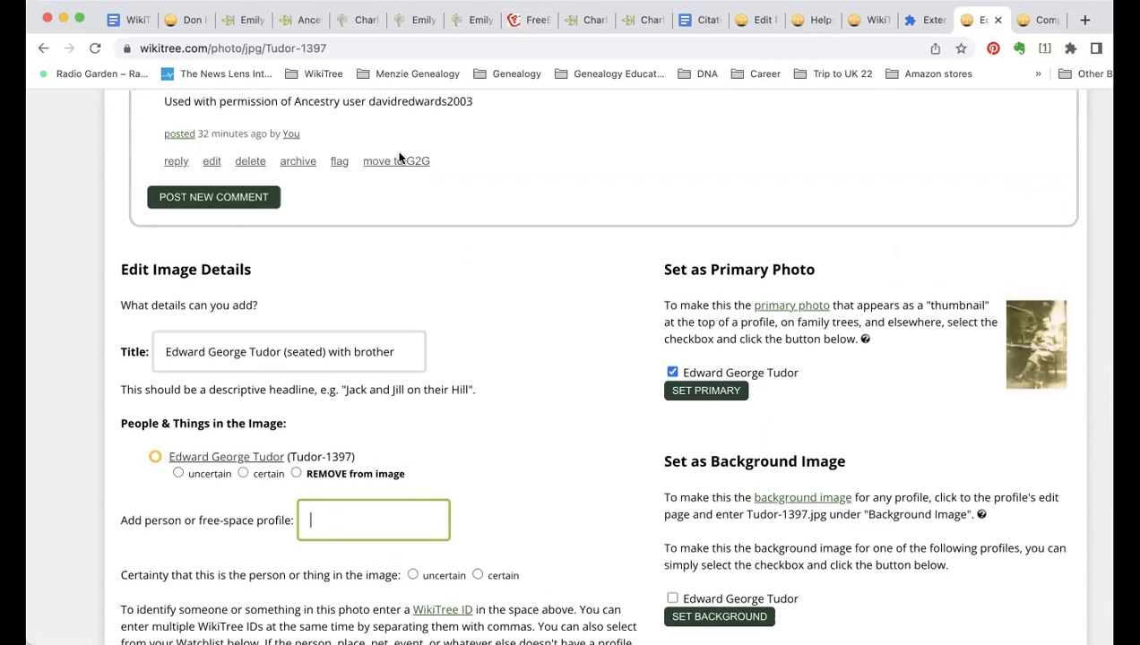
{"action": "scroll", "coordinate": [400, 158], "scroll_direction": "up", "scroll_amount": 10}
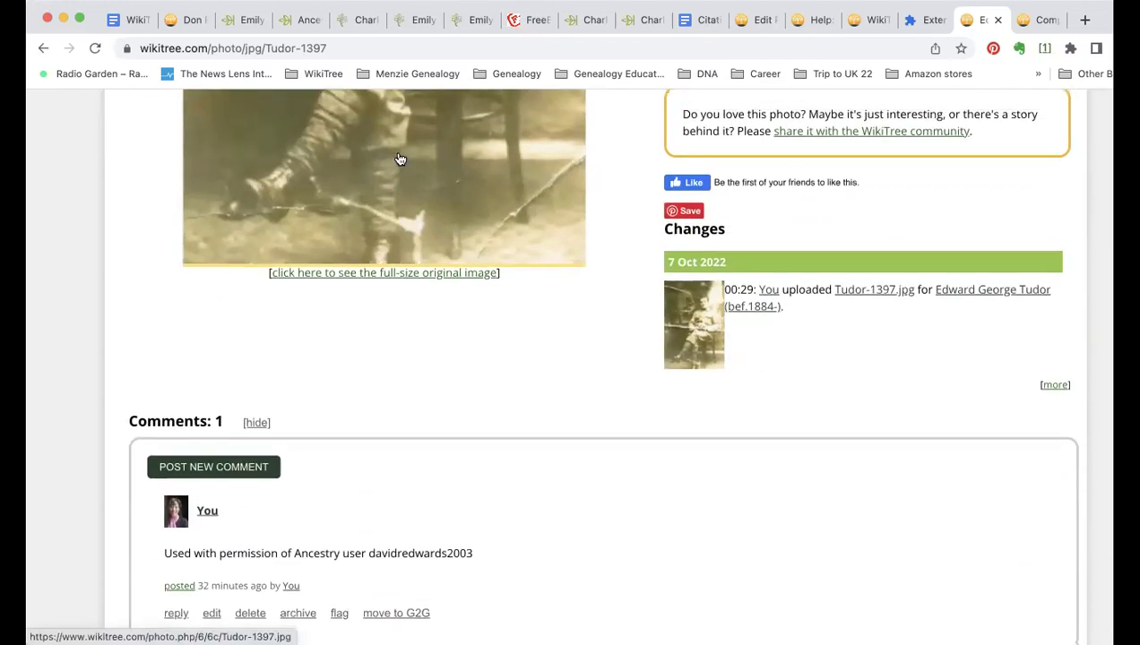
{"action": "scroll", "coordinate": [400, 158], "scroll_direction": "up", "scroll_amount": 2}
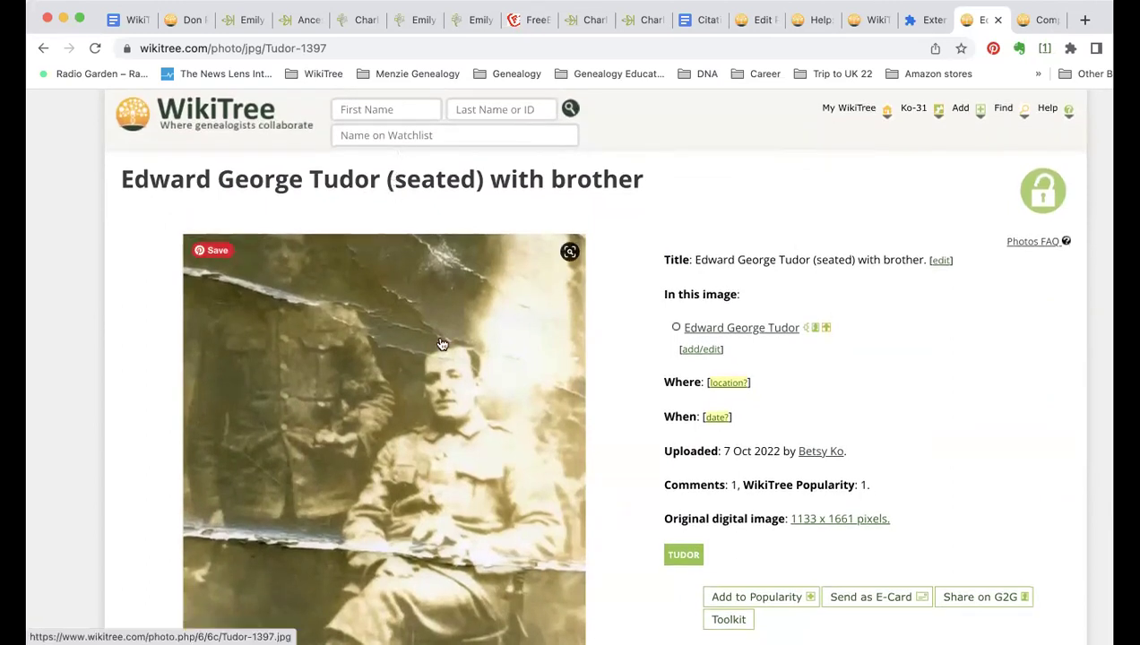
{"action": "scroll", "coordinate": [442, 345], "scroll_direction": "down", "scroll_amount": 5}
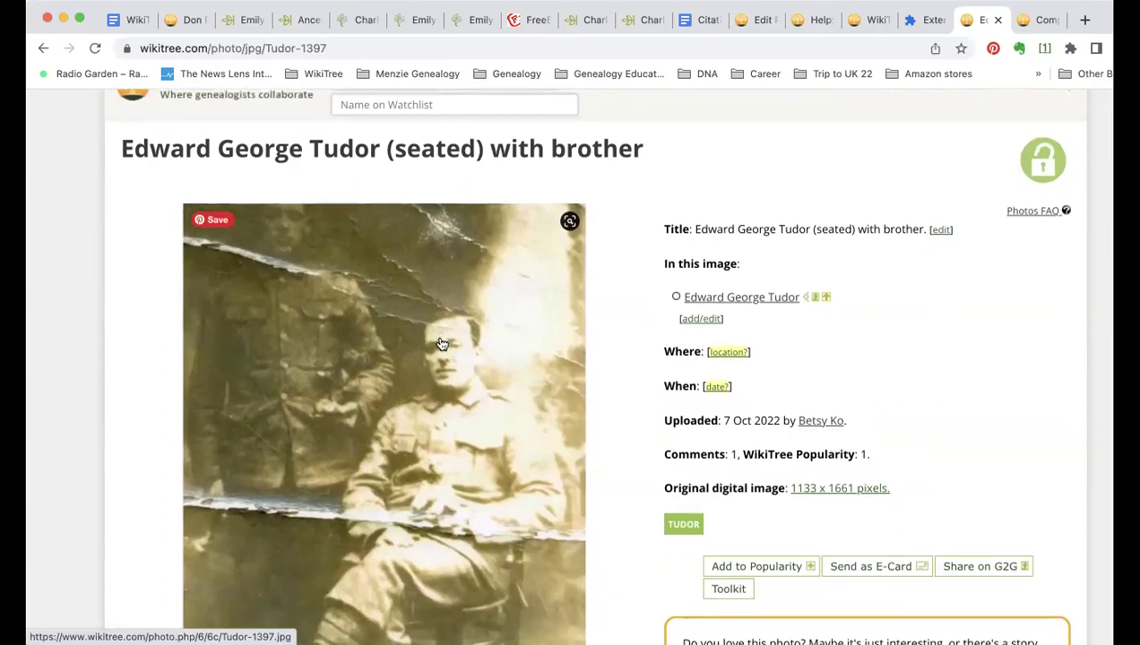
{"action": "scroll", "coordinate": [442, 344], "scroll_direction": "down", "scroll_amount": 5}
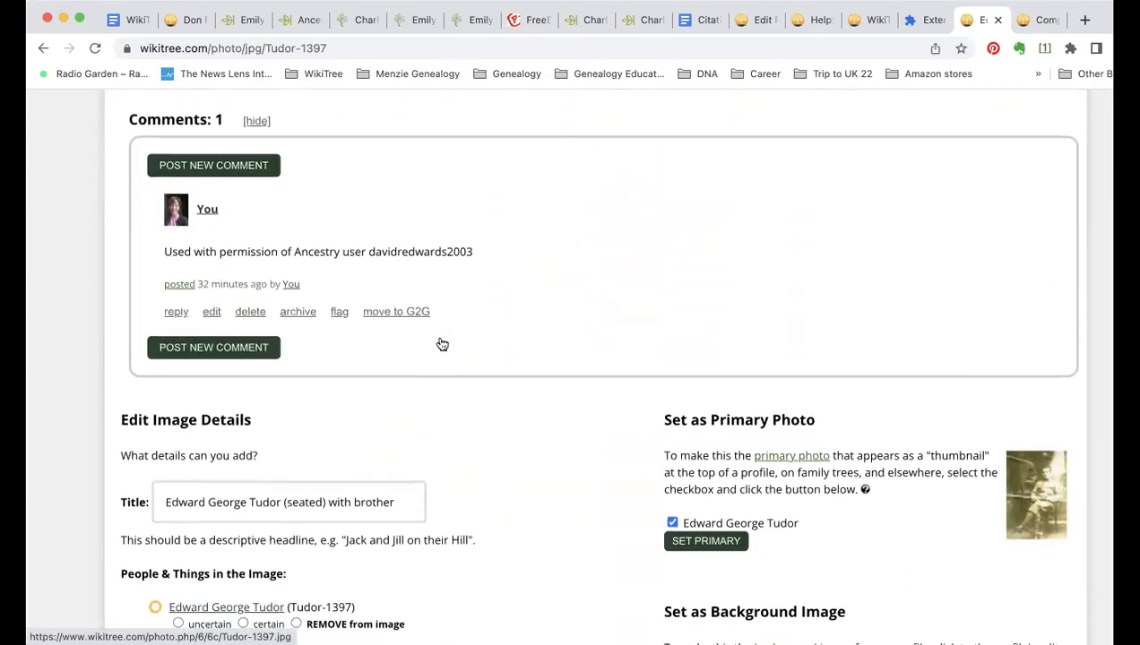
{"action": "scroll", "coordinate": [441, 341], "scroll_direction": "down", "scroll_amount": 2}
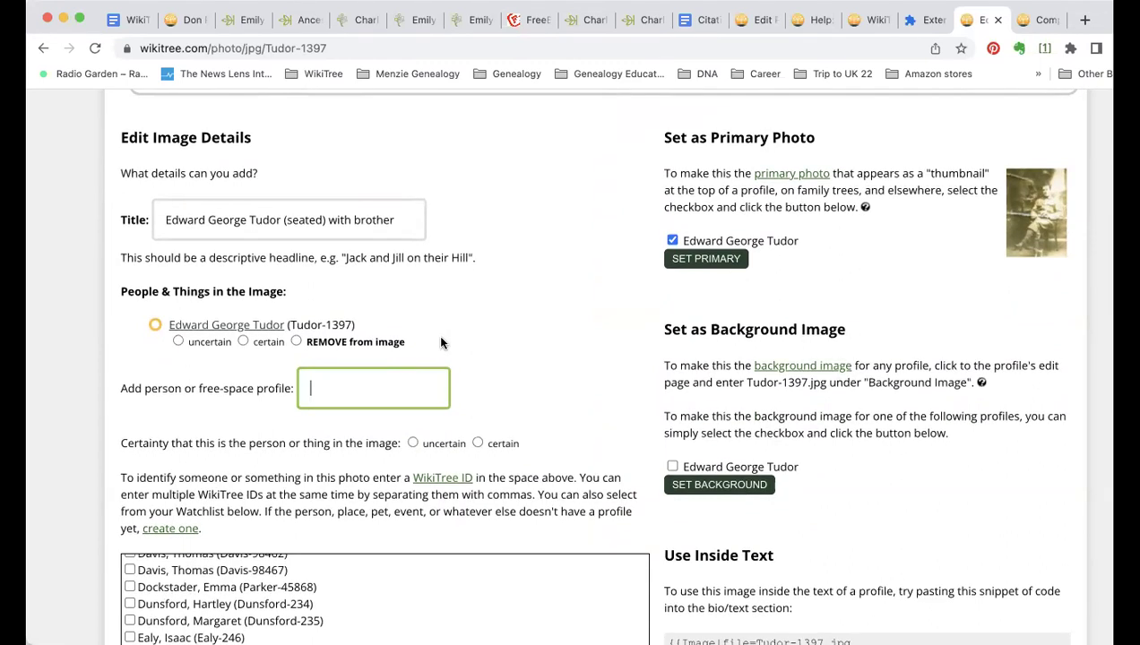
{"action": "scroll", "coordinate": [441, 342], "scroll_direction": "down", "scroll_amount": 3}
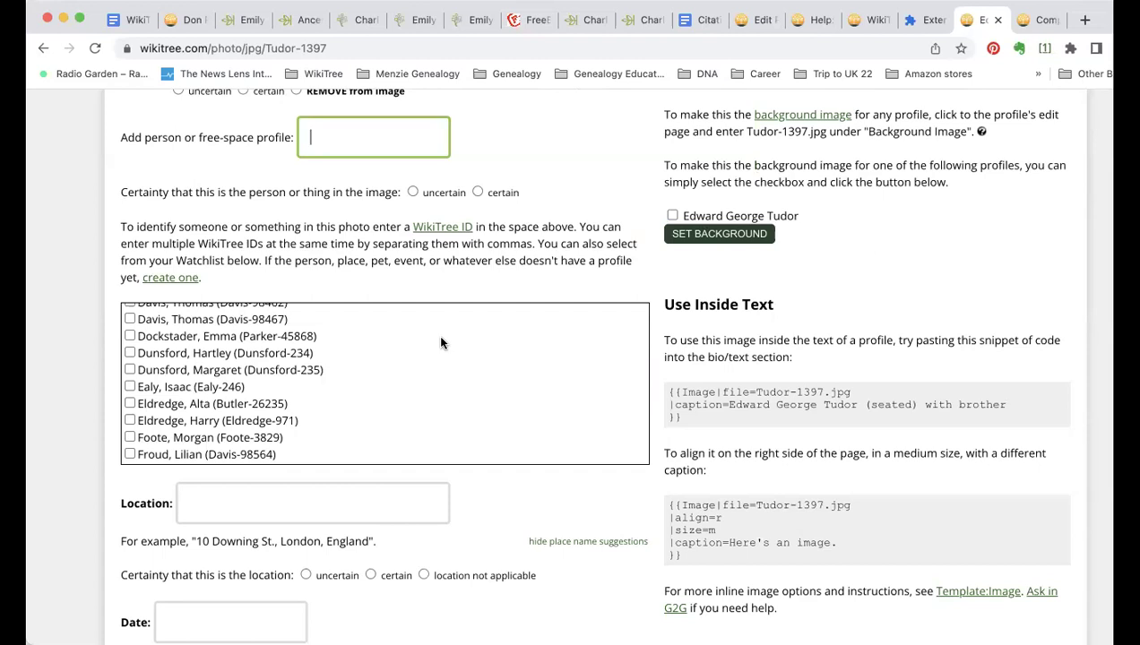
{"action": "scroll", "coordinate": [441, 343], "scroll_direction": "up", "scroll_amount": 4}
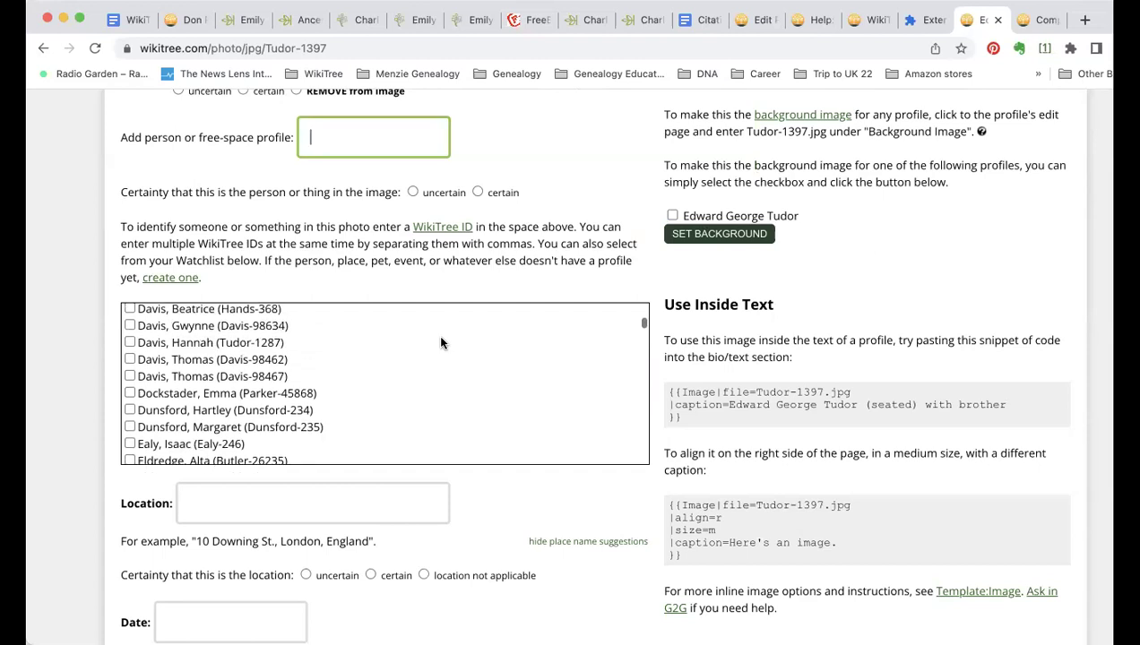
{"action": "scroll", "coordinate": [509, 210], "scroll_direction": "up", "scroll_amount": 10}
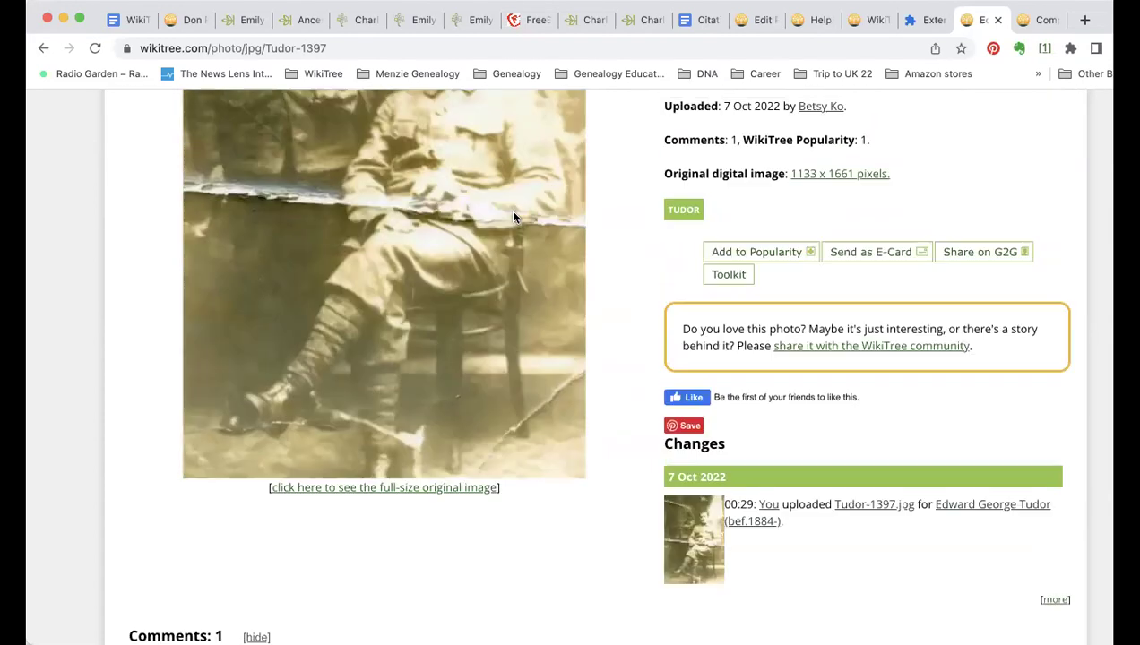
{"action": "scroll", "coordinate": [513, 218], "scroll_direction": "up", "scroll_amount": 1}
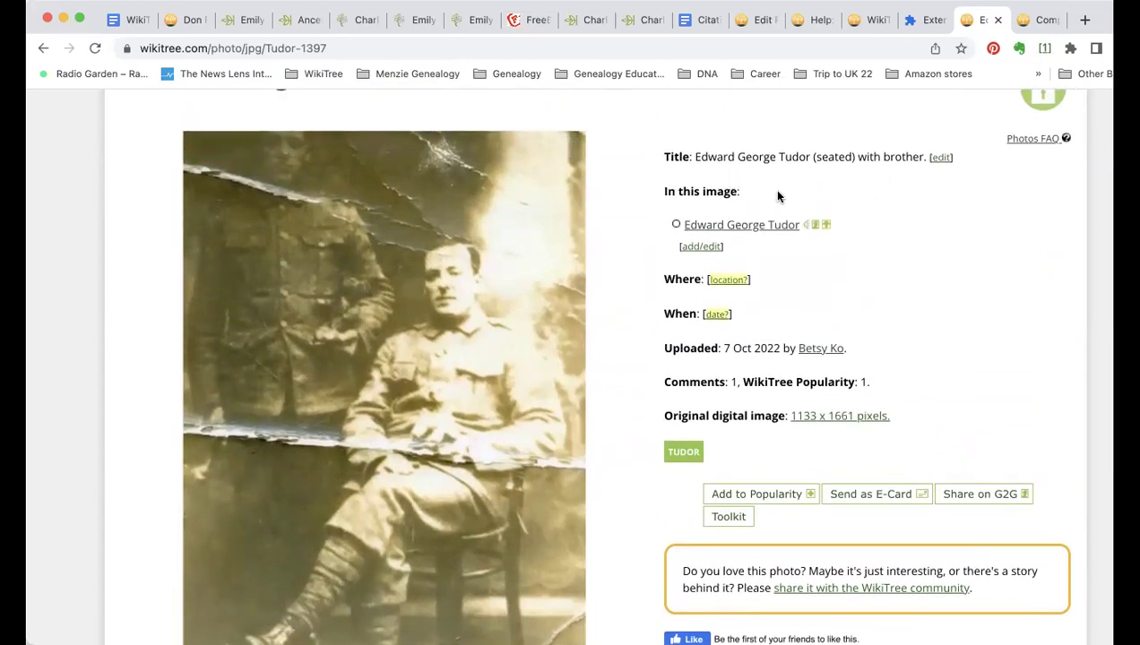
{"action": "triple_click", "coordinate": [679, 225]}
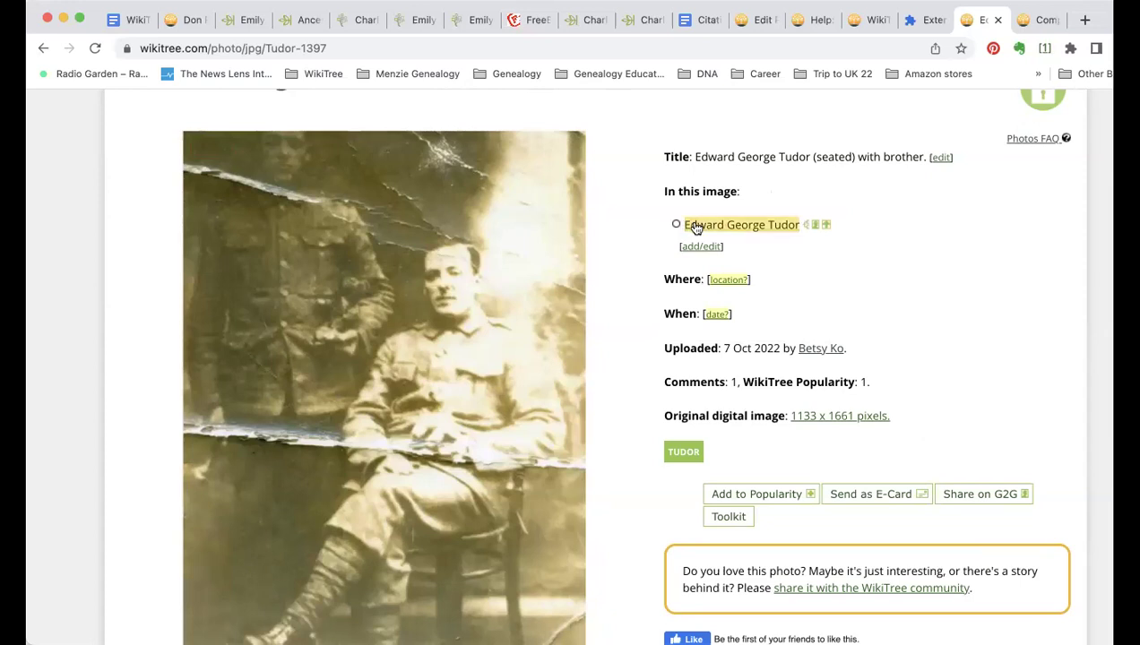
{"action": "left_click", "coordinate": [762, 239]}
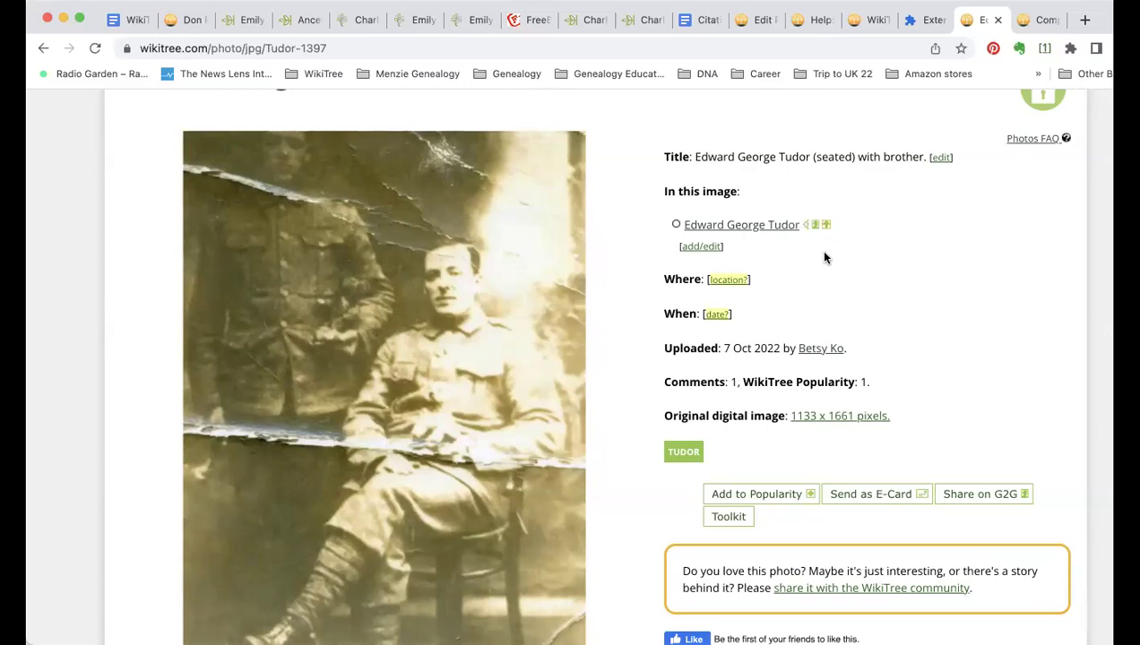
{"action": "scroll", "coordinate": [825, 258], "scroll_direction": "down", "scroll_amount": 15}
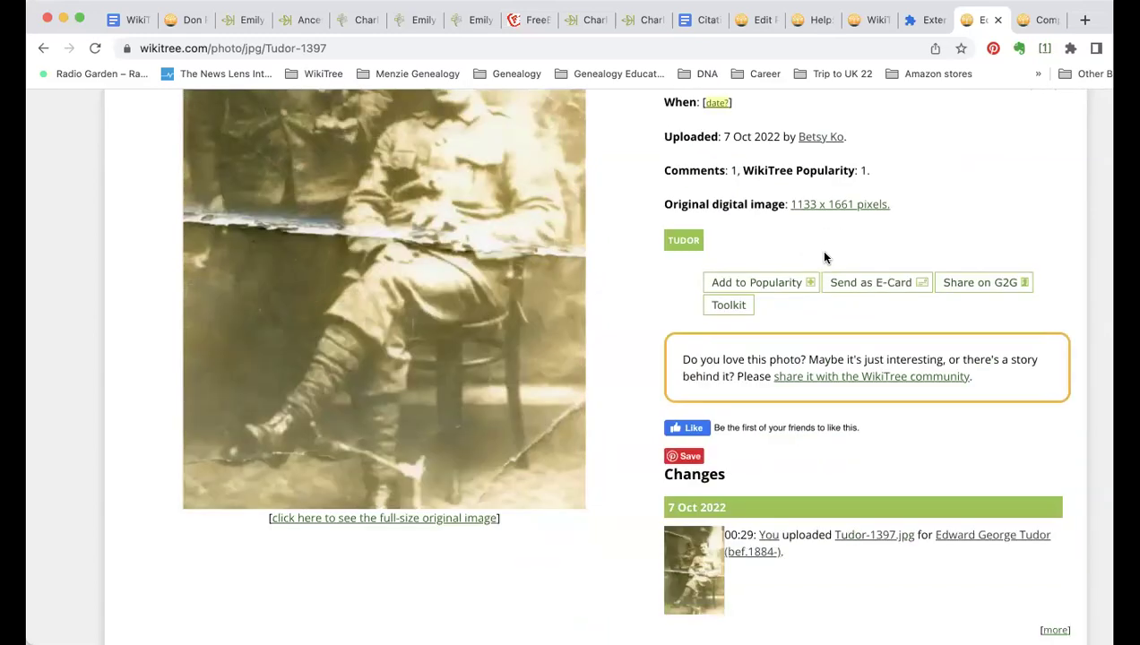
{"action": "scroll", "coordinate": [825, 257], "scroll_direction": "down", "scroll_amount": 3}
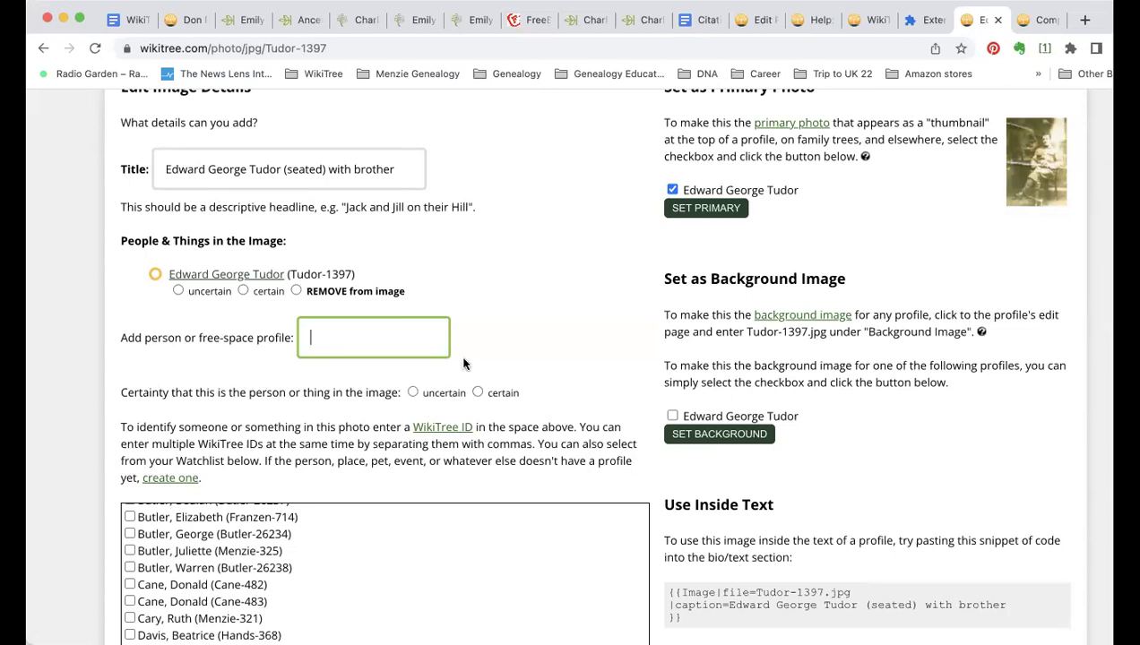
{"action": "scroll", "coordinate": [515, 413], "scroll_direction": "down", "scroll_amount": 10}
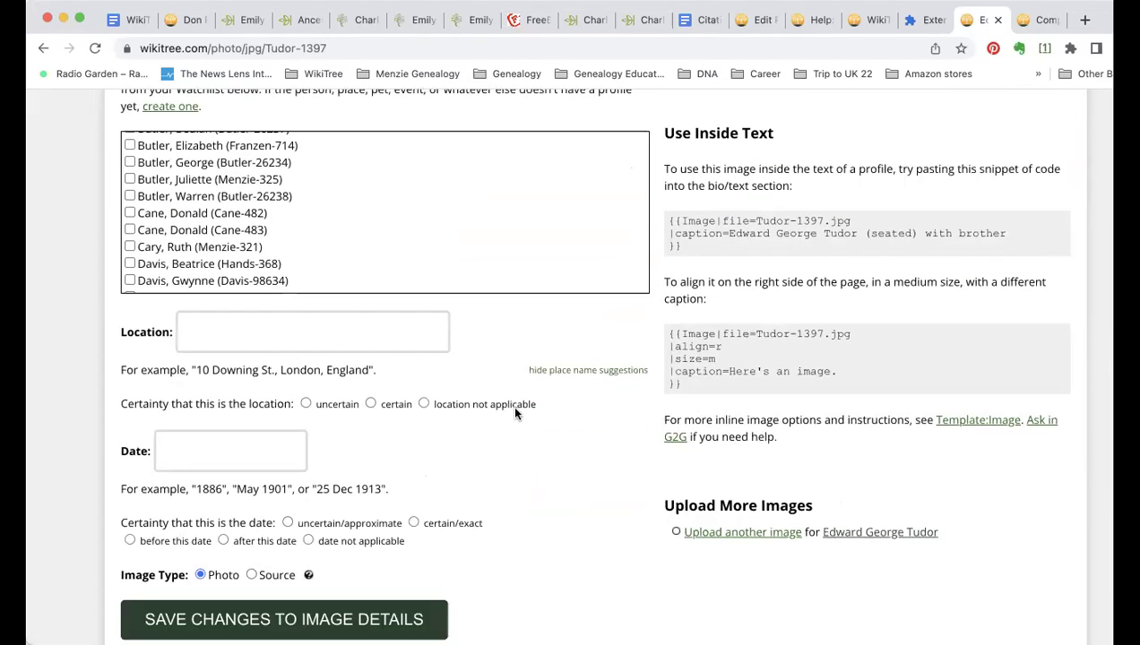
{"action": "scroll", "coordinate": [516, 413], "scroll_direction": "down", "scroll_amount": 1}
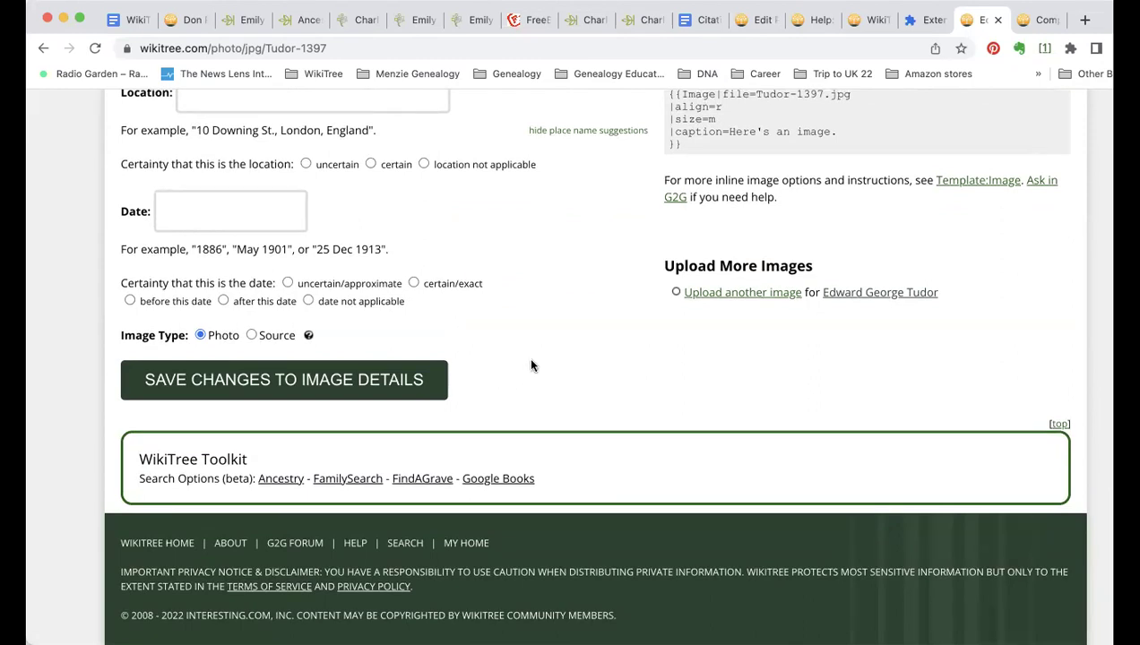
{"action": "scroll", "coordinate": [578, 274], "scroll_direction": "up", "scroll_amount": 20}
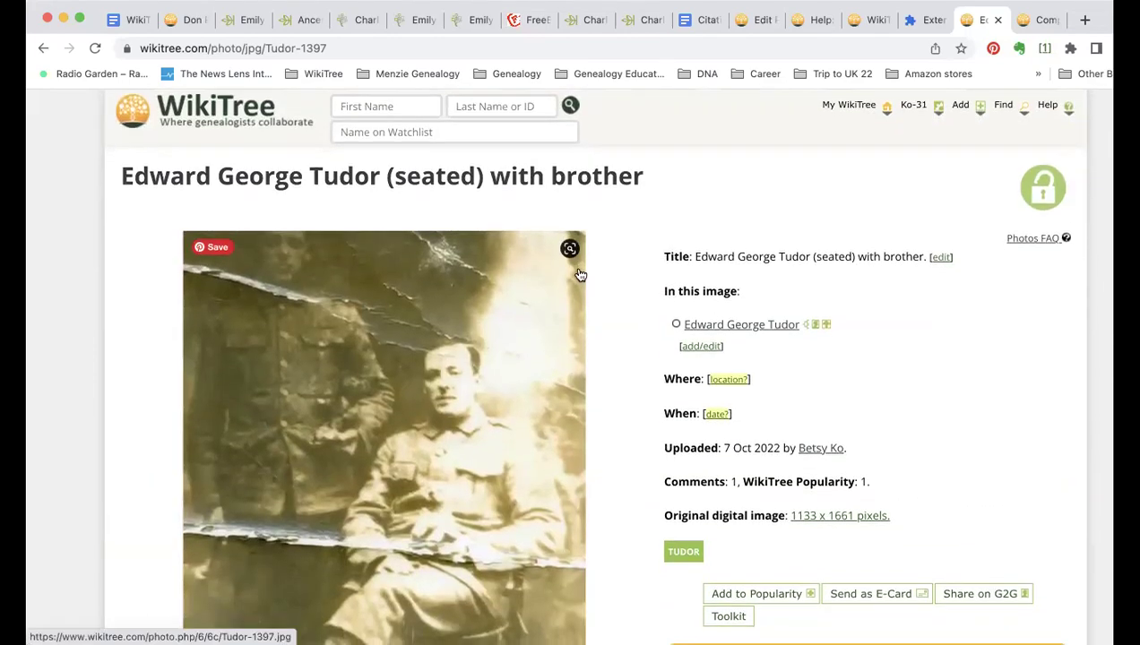
{"action": "scroll", "coordinate": [579, 274], "scroll_direction": "down", "scroll_amount": 1}
{"action": "scroll", "coordinate": [580, 274], "scroll_direction": "down", "scroll_amount": 2}
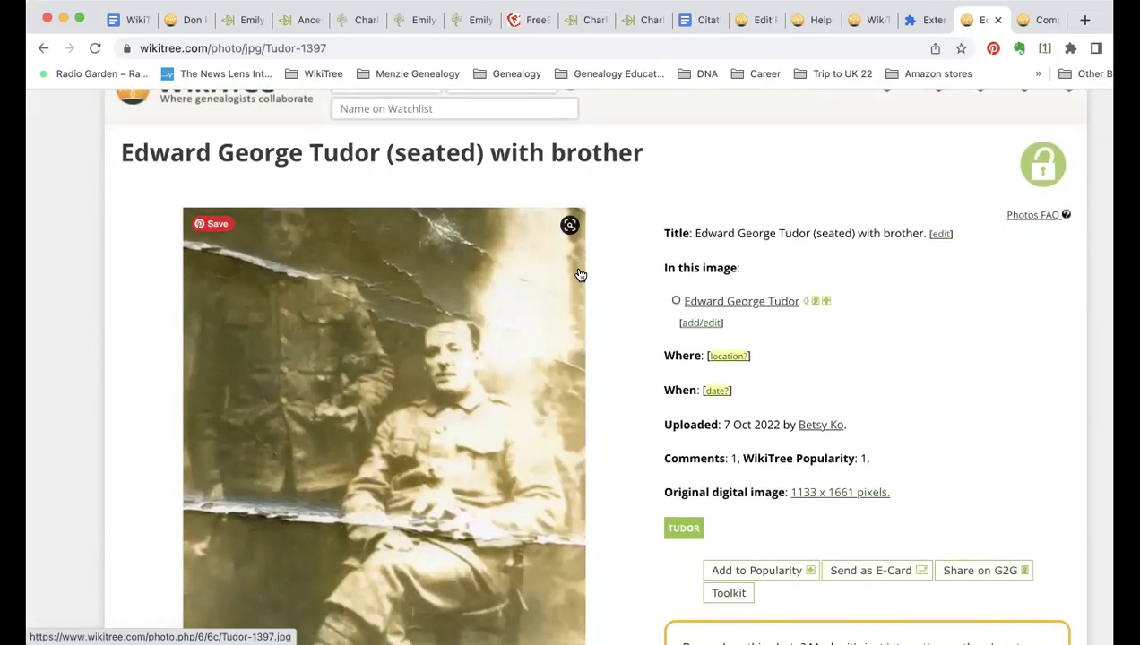
{"action": "scroll", "coordinate": [580, 274], "scroll_direction": "down", "scroll_amount": 3}
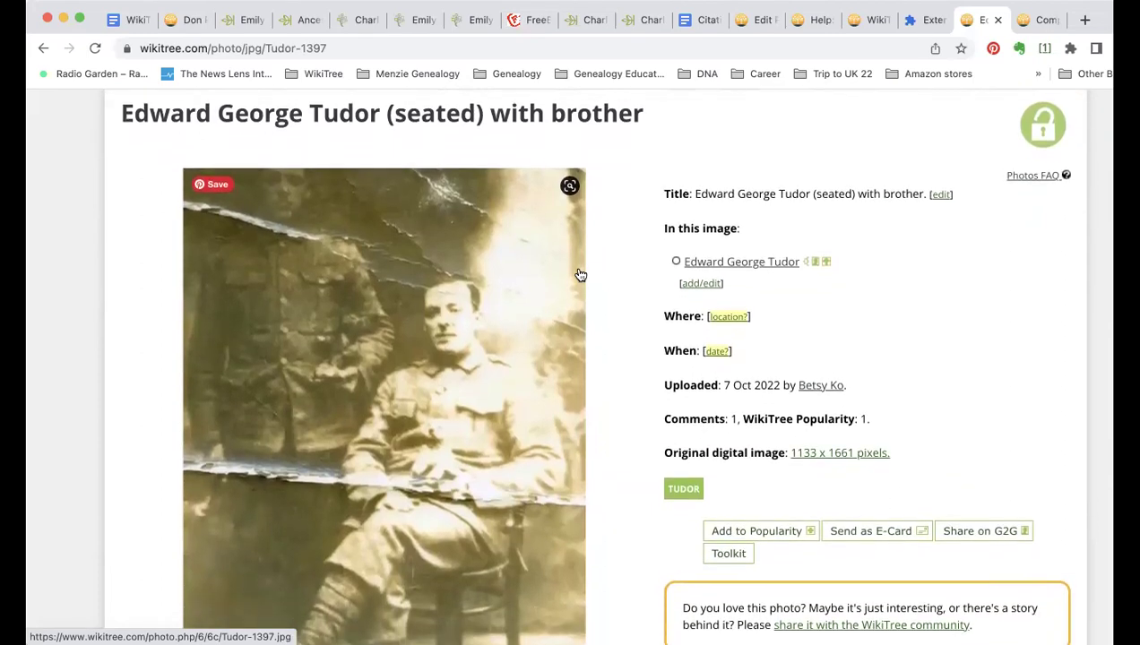
{"action": "scroll", "coordinate": [580, 275], "scroll_direction": "down", "scroll_amount": 3}
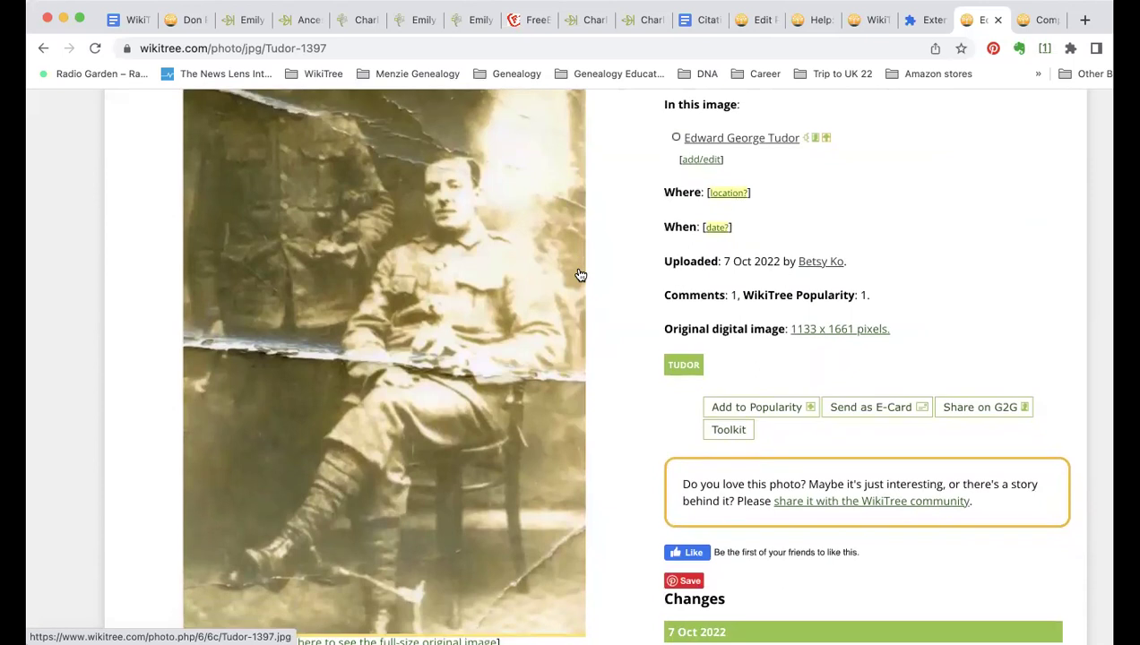
{"action": "scroll", "coordinate": [580, 275], "scroll_direction": "down", "scroll_amount": 3}
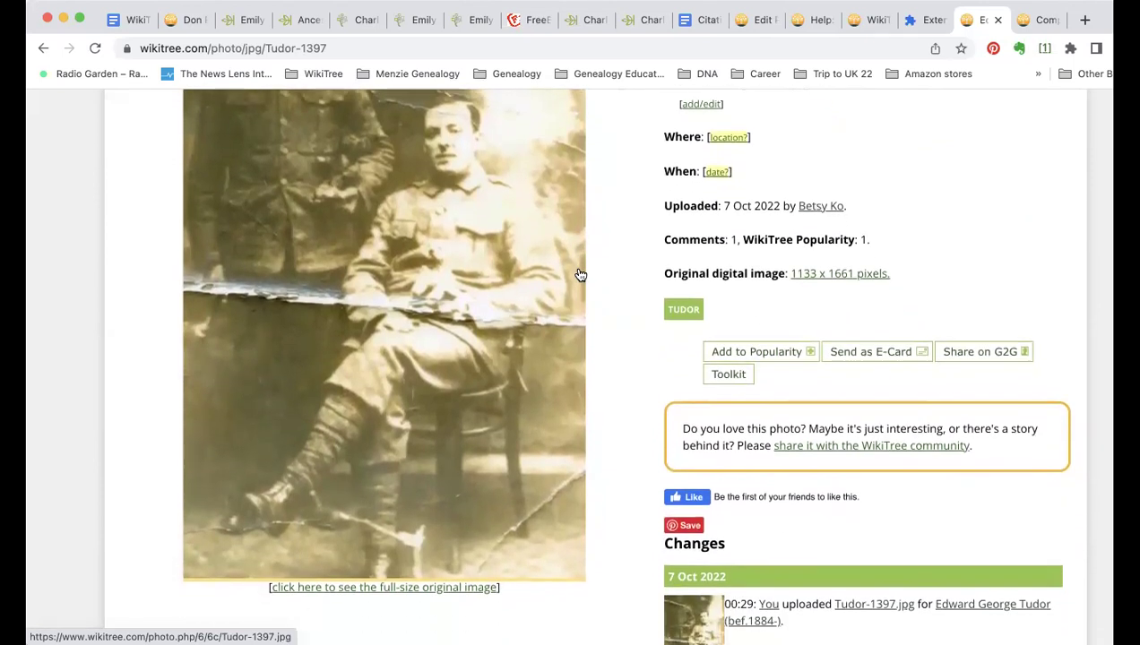
{"action": "scroll", "coordinate": [580, 274], "scroll_direction": "down", "scroll_amount": 1}
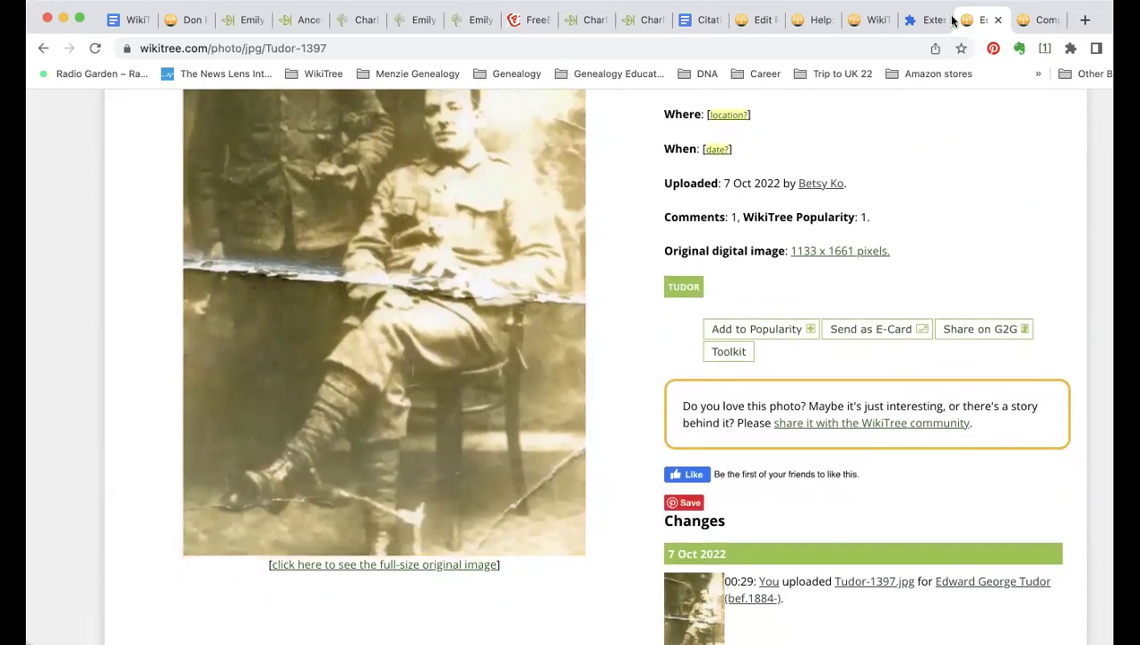
{"action": "left_click", "coordinate": [185, 21]}
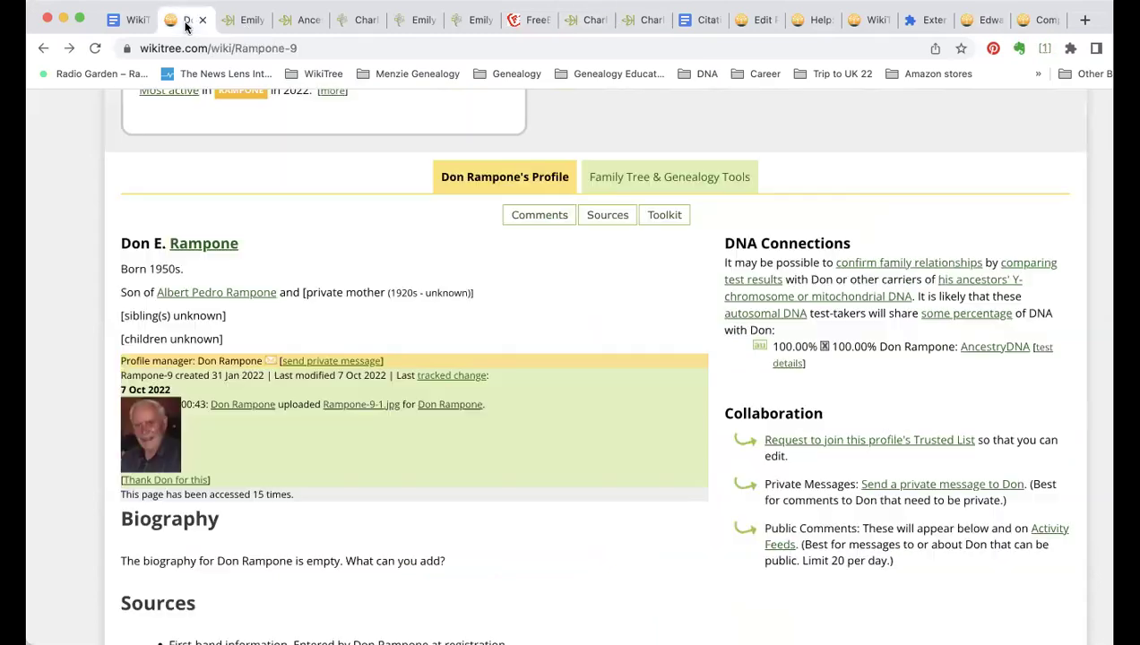
{"action": "left_click", "coordinate": [190, 292]}
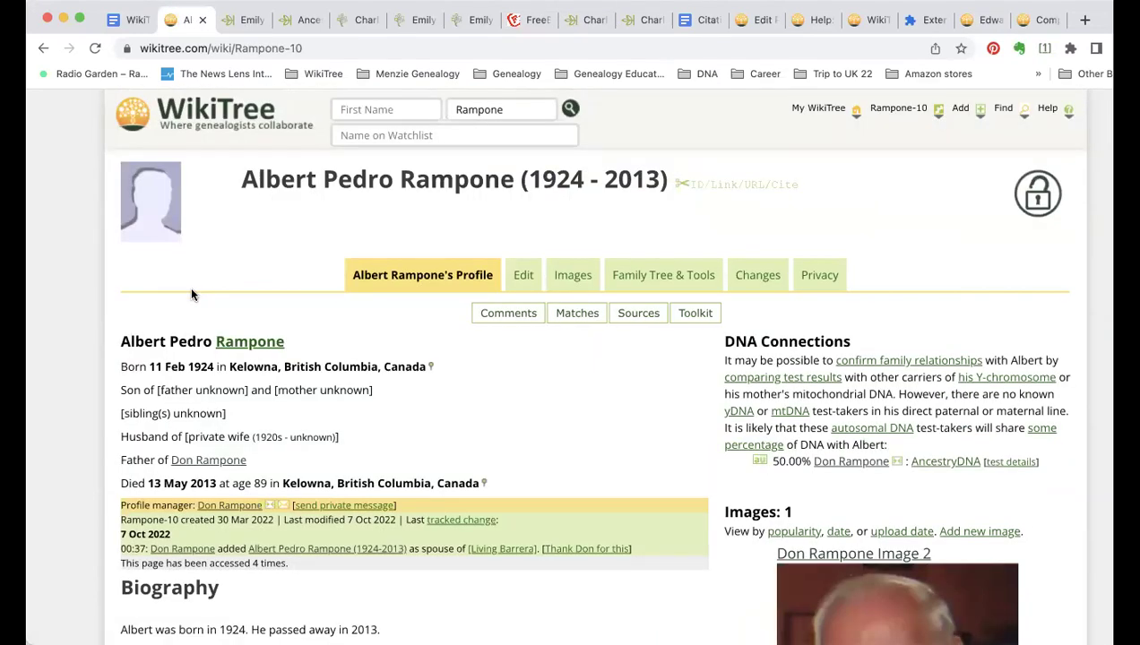
{"action": "scroll", "coordinate": [421, 389], "scroll_direction": "down", "scroll_amount": 5}
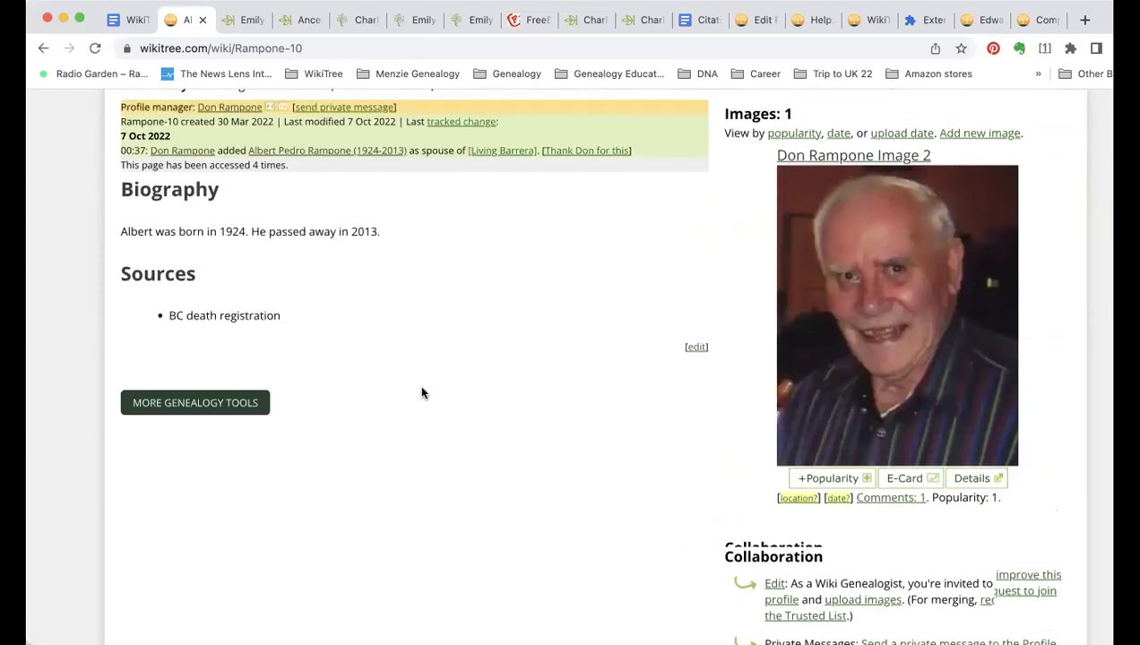
{"action": "scroll", "coordinate": [422, 392], "scroll_direction": "up", "scroll_amount": 4}
{"action": "scroll", "coordinate": [421, 393], "scroll_direction": "down", "scroll_amount": 4}
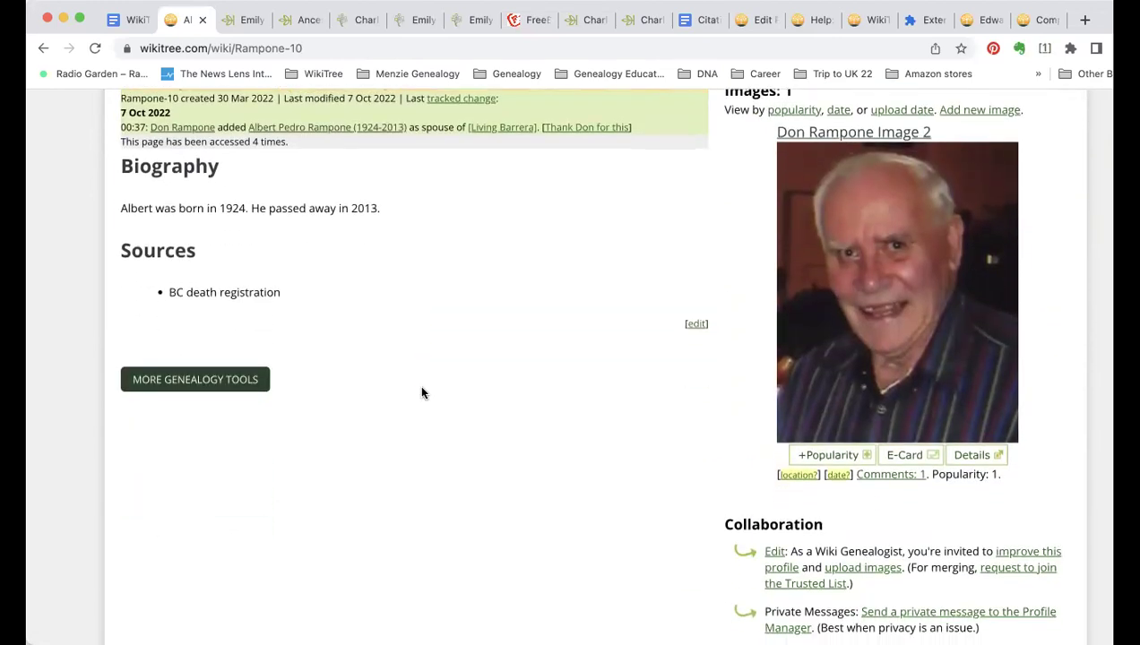
{"action": "scroll", "coordinate": [421, 393], "scroll_direction": "up", "scroll_amount": 5}
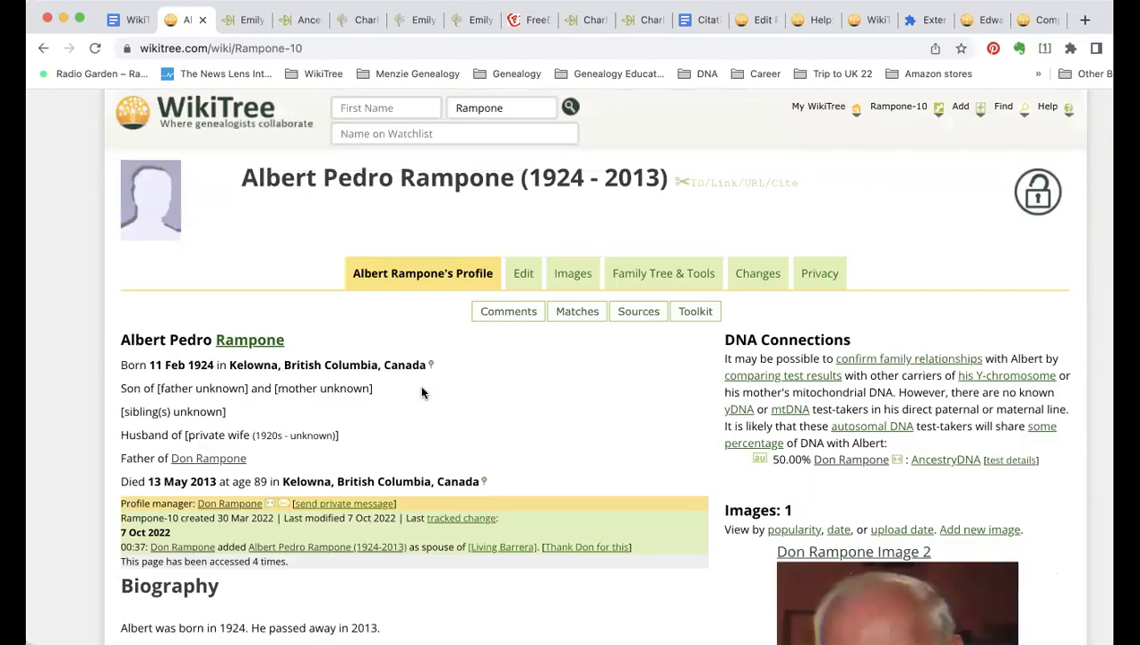
{"action": "left_click", "coordinate": [218, 460]}
{"action": "scroll", "coordinate": [516, 404], "scroll_direction": "down", "scroll_amount": 5}
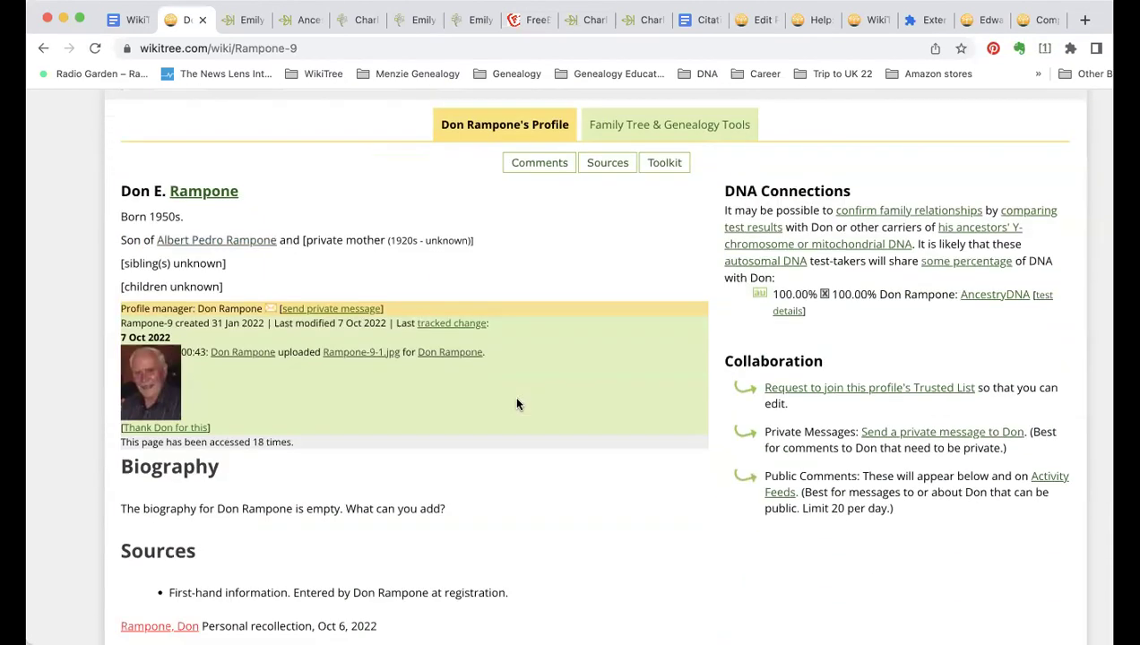
{"action": "scroll", "coordinate": [516, 404], "scroll_direction": "up", "scroll_amount": 5}
{"action": "scroll", "coordinate": [516, 404], "scroll_direction": "down", "scroll_amount": 4}
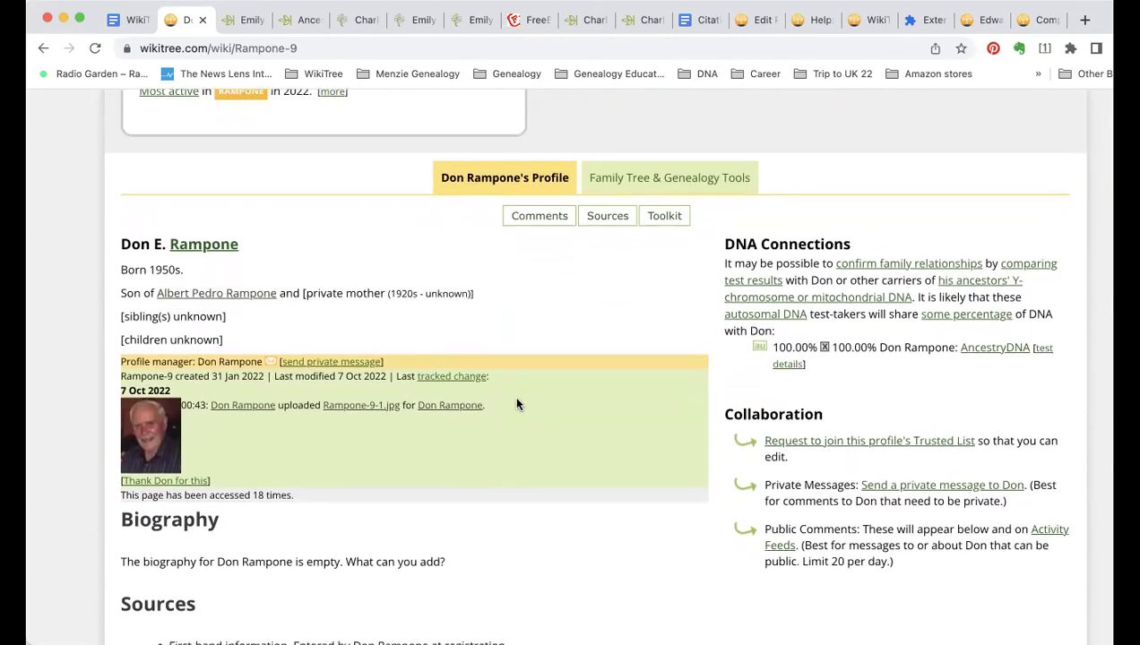
{"action": "scroll", "coordinate": [516, 404], "scroll_direction": "up", "scroll_amount": 3}
{"action": "scroll", "coordinate": [518, 404], "scroll_direction": "up", "scroll_amount": 2}
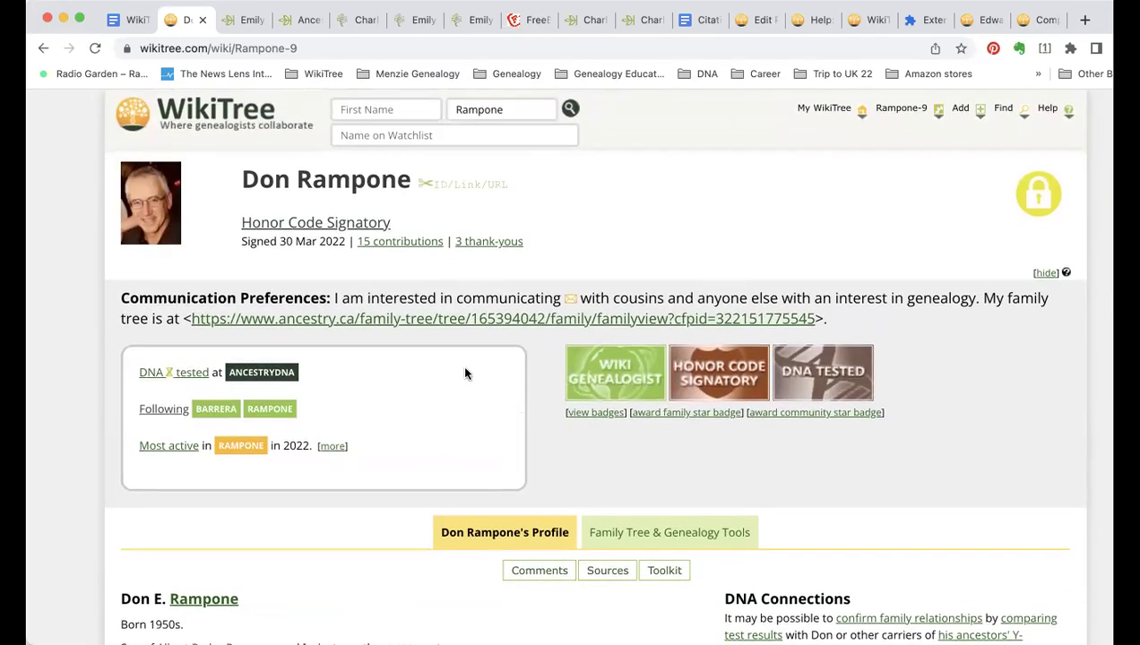
{"action": "left_click", "coordinate": [1002, 20]}
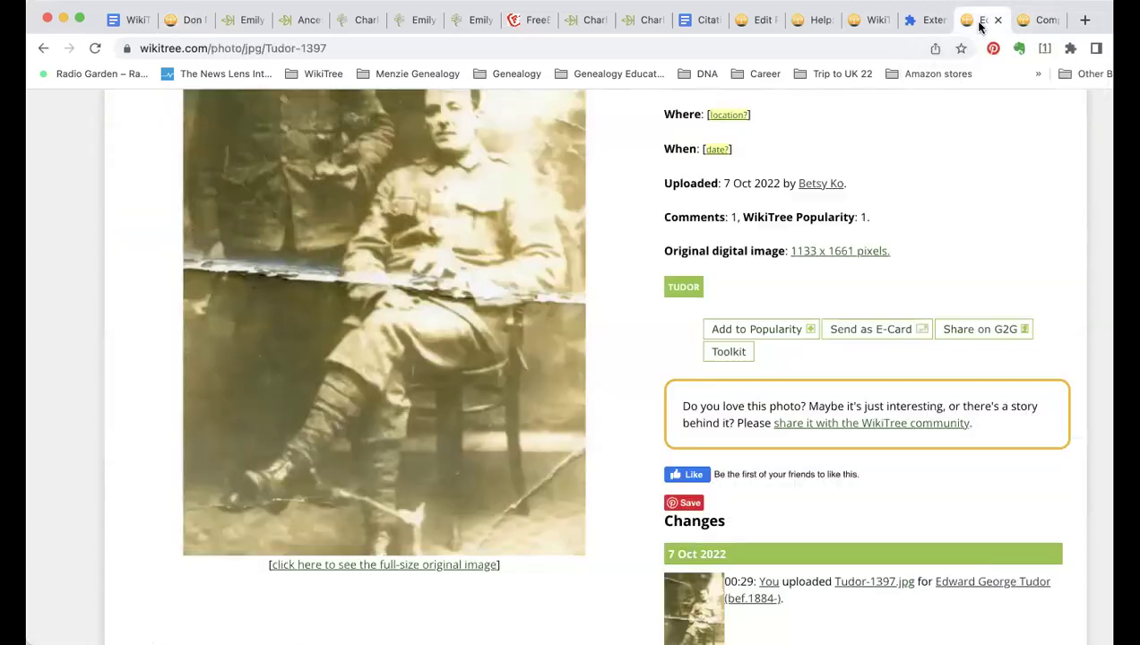
{"action": "scroll", "coordinate": [802, 303], "scroll_direction": "down", "scroll_amount": 2}
{"action": "scroll", "coordinate": [806, 309], "scroll_direction": "down", "scroll_amount": 10}
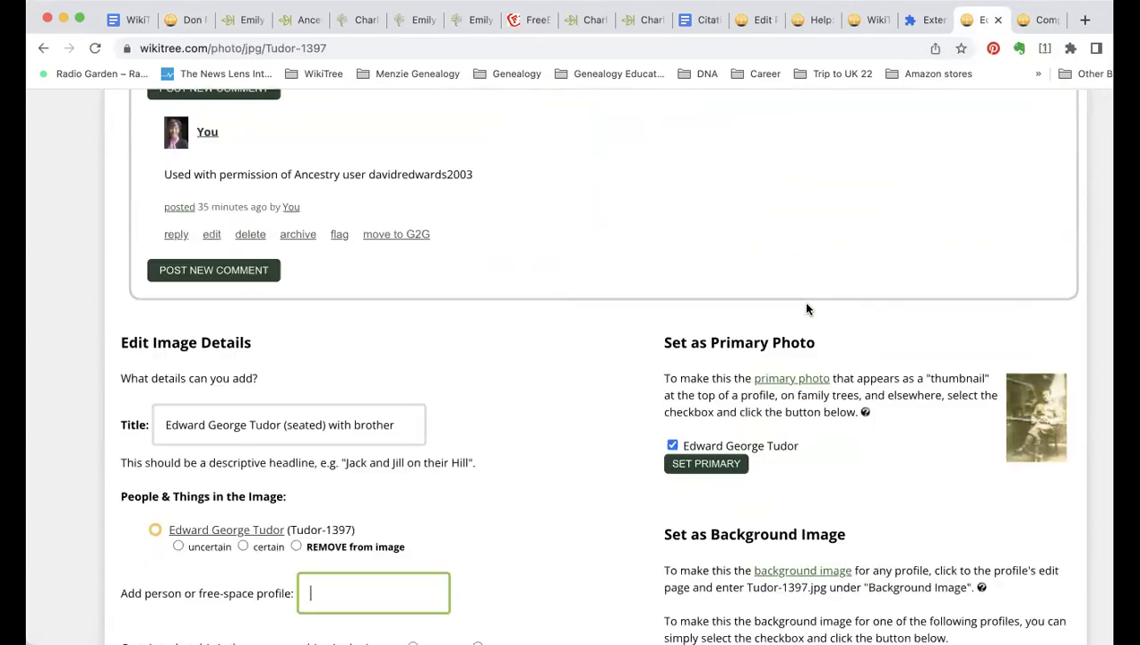
{"action": "scroll", "coordinate": [807, 309], "scroll_direction": "down", "scroll_amount": 3}
{"action": "scroll", "coordinate": [807, 309], "scroll_direction": "up", "scroll_amount": 3}
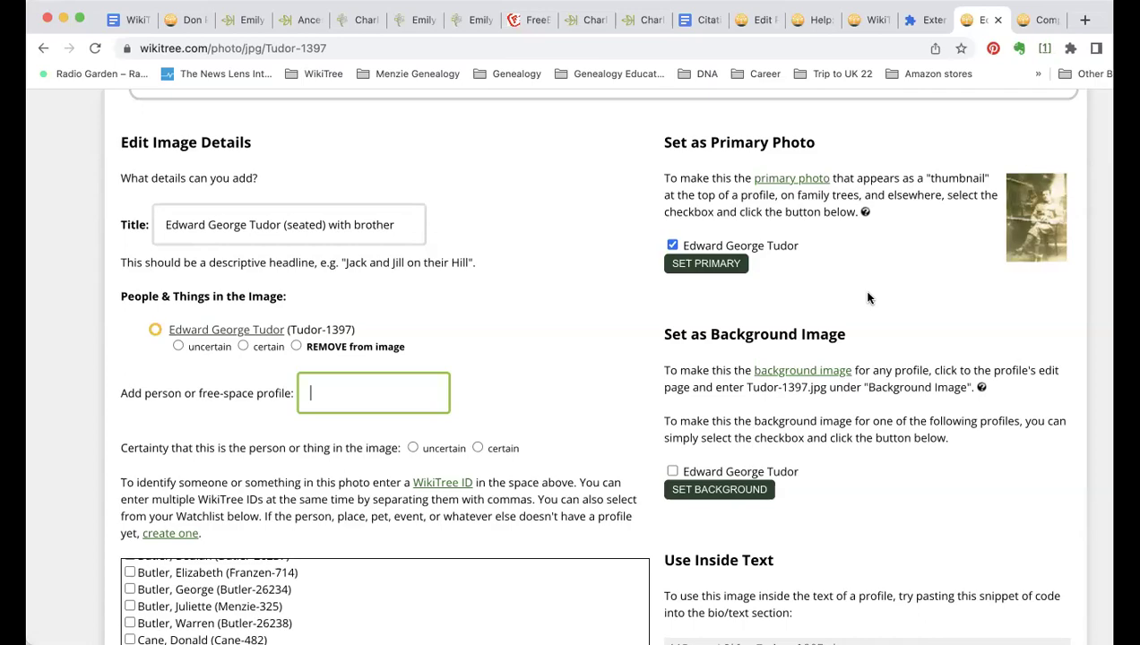
{"action": "scroll", "coordinate": [868, 297], "scroll_direction": "up", "scroll_amount": 10}
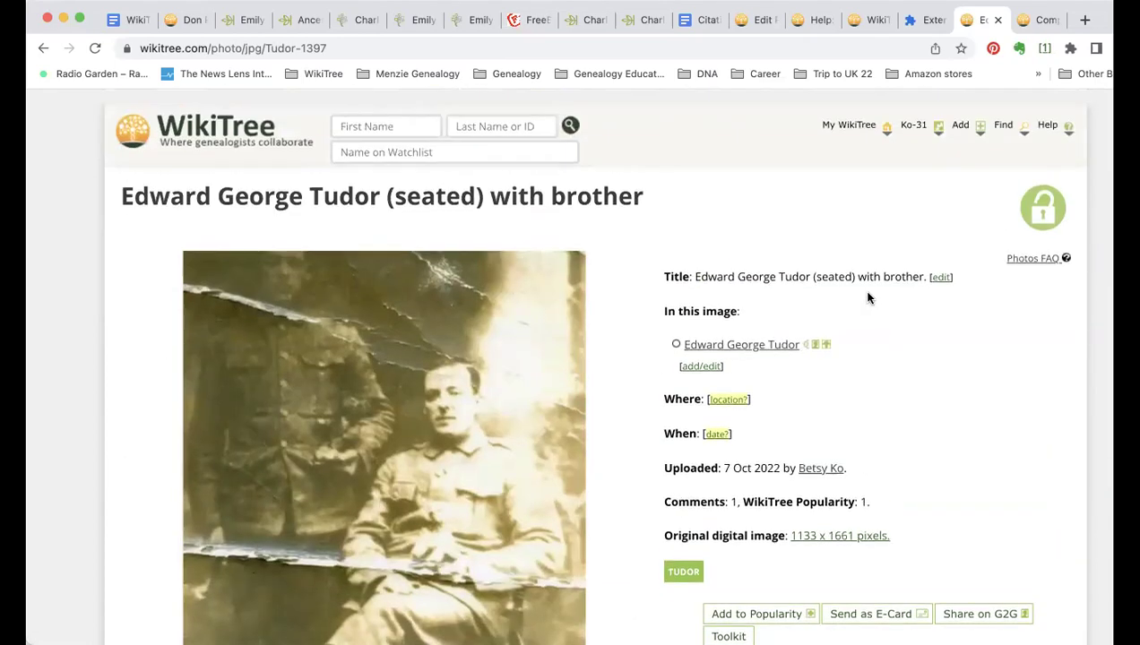
{"action": "scroll", "coordinate": [868, 297], "scroll_direction": "down", "scroll_amount": 6}
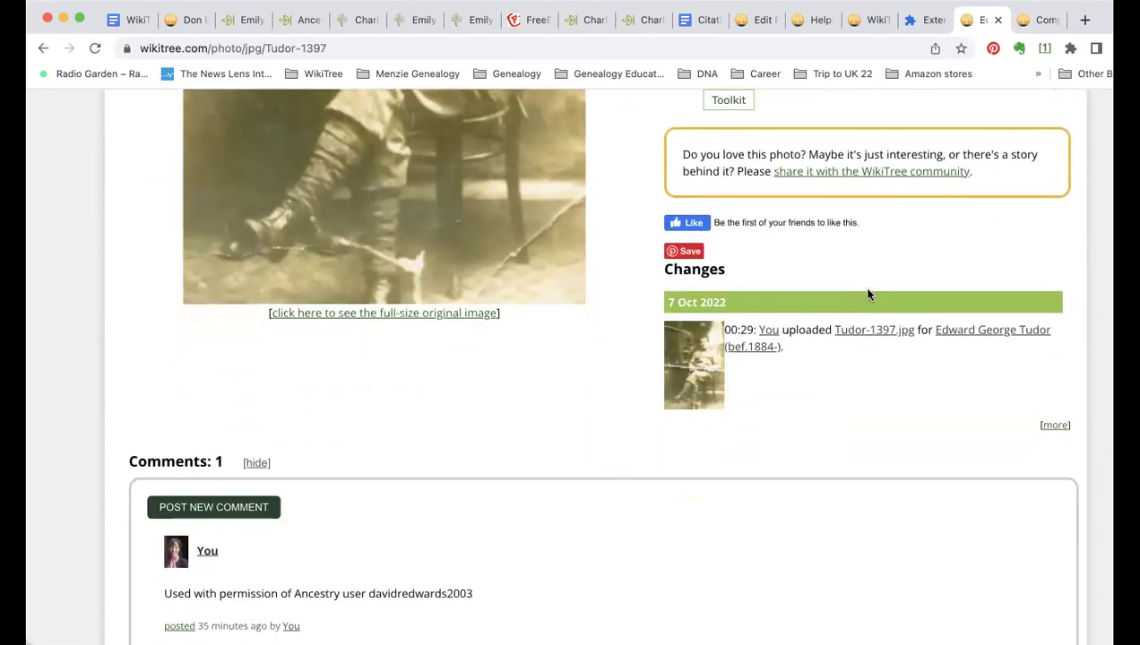
{"action": "scroll", "coordinate": [868, 294], "scroll_direction": "down", "scroll_amount": 8}
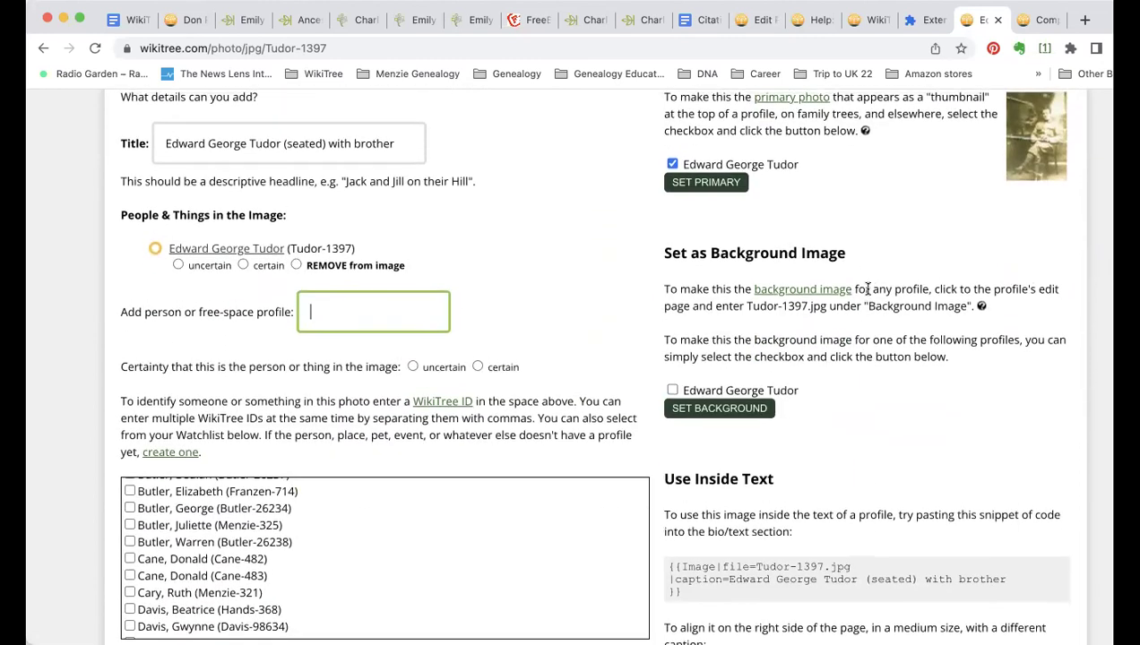
{"action": "scroll", "coordinate": [867, 288], "scroll_direction": "up", "scroll_amount": 2}
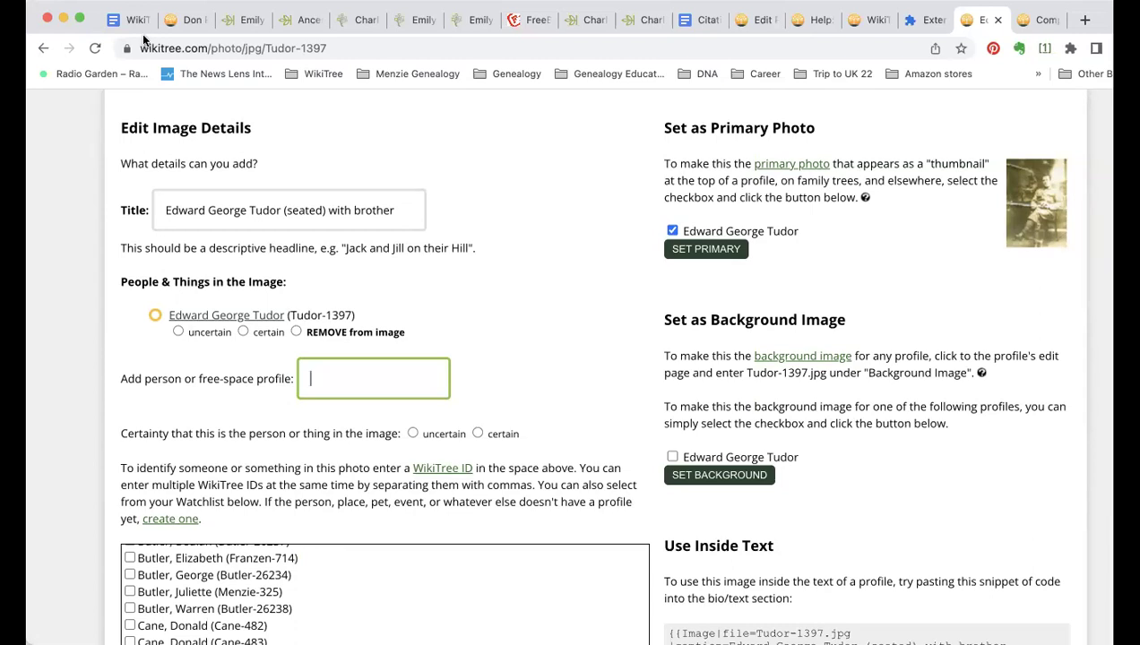
From the member's profile tab, follow the 'Son of' link to the father's profile (1924–2013)
{"action": "left_click", "coordinate": [186, 21]}
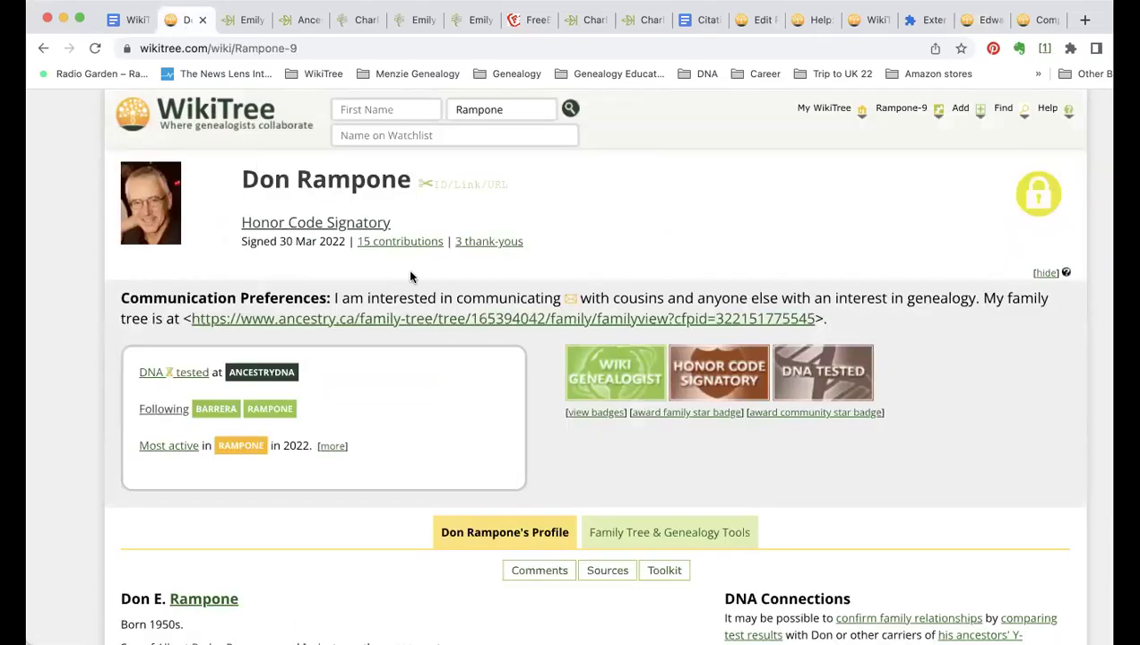
{"action": "scroll", "coordinate": [407, 391], "scroll_direction": "down", "scroll_amount": 5}
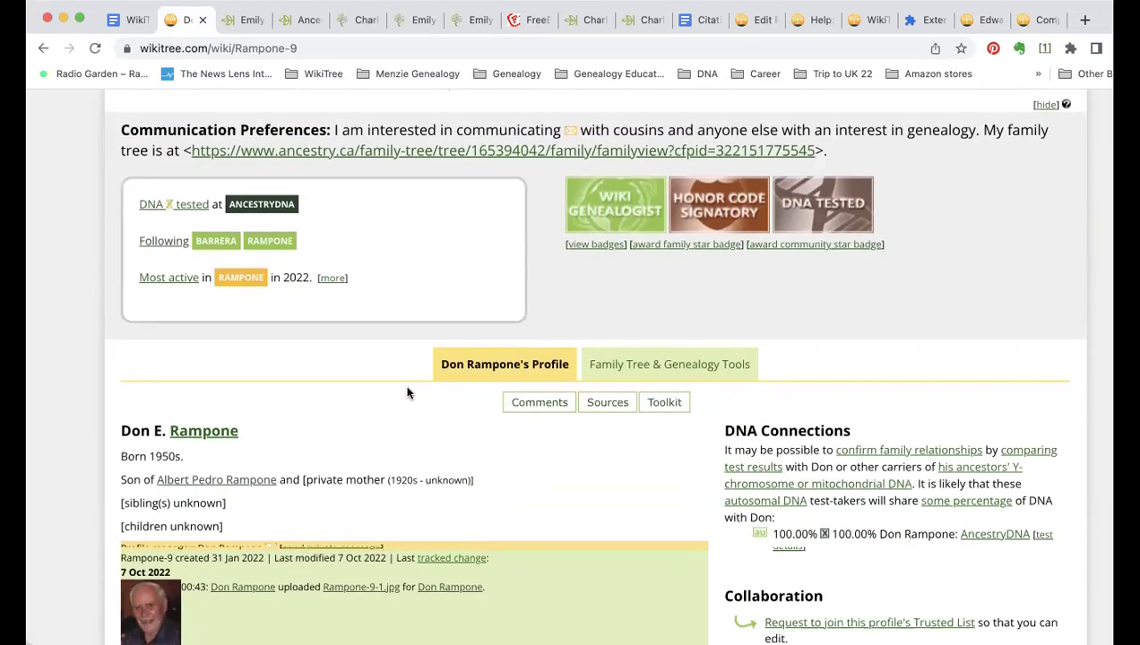
{"action": "left_click", "coordinate": [216, 389]}
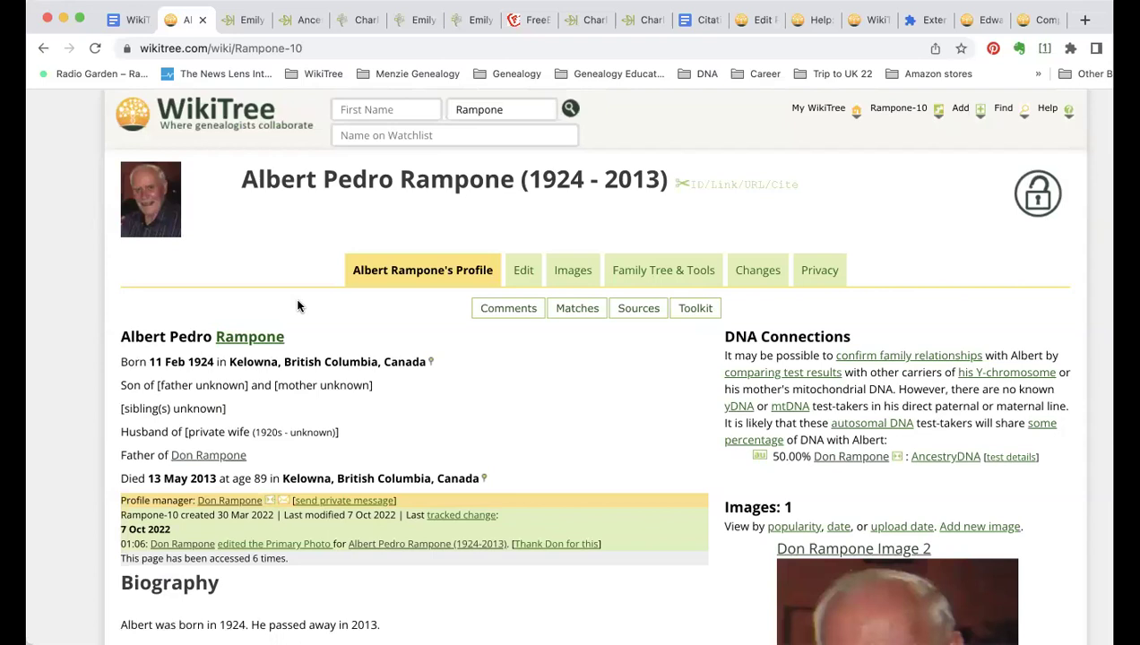